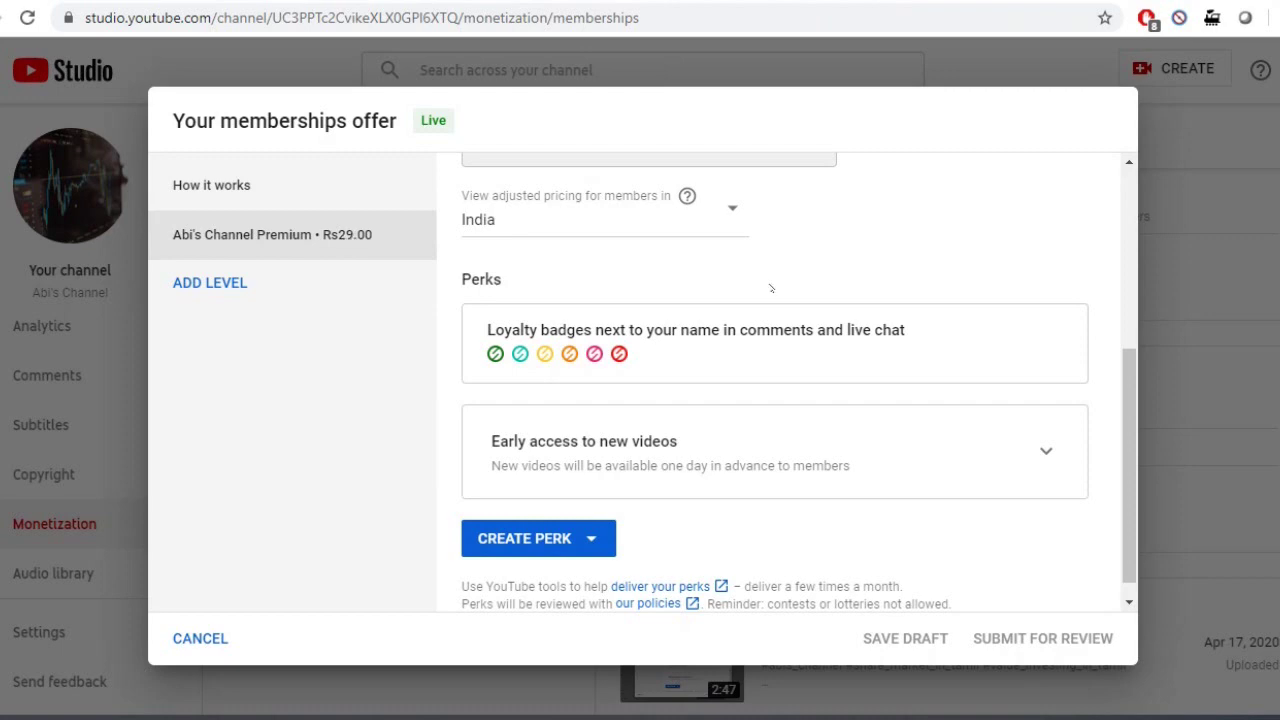
triple_click(830, 333)
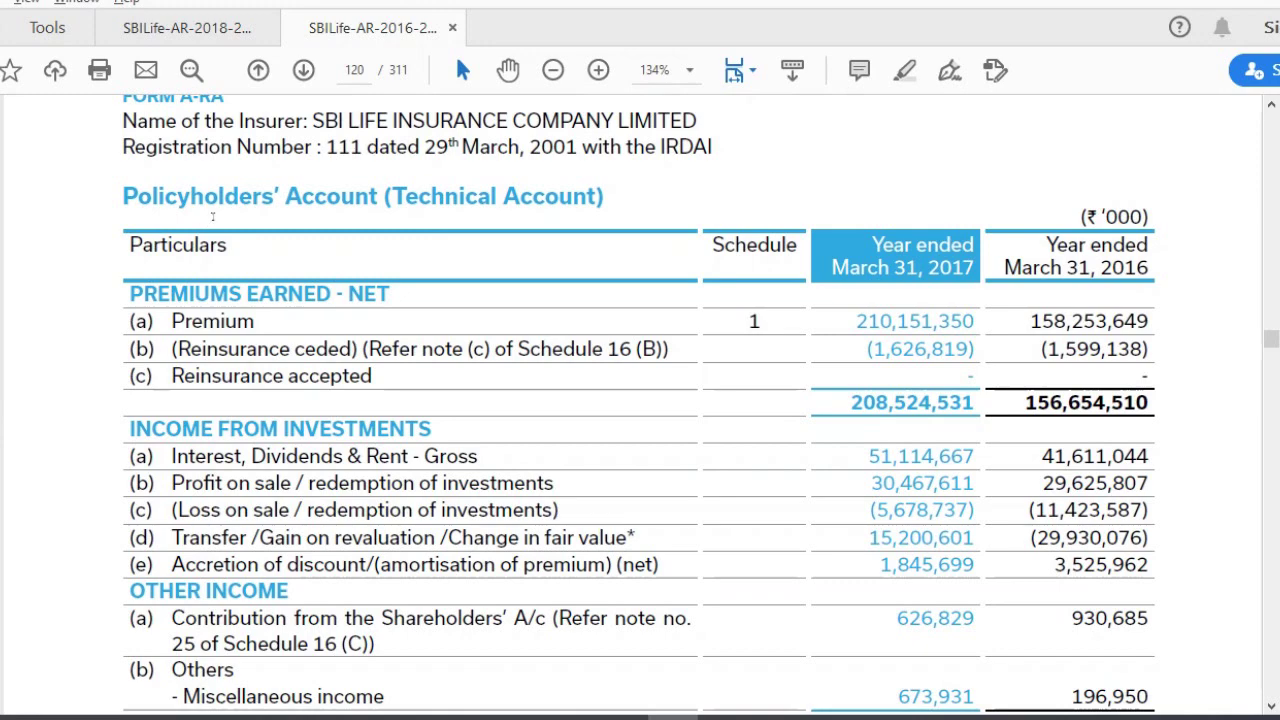
Select the Policyholders' Account (Technical Account) heading and its word "Technical" to point out which account is being read.
triple_click(239, 196)
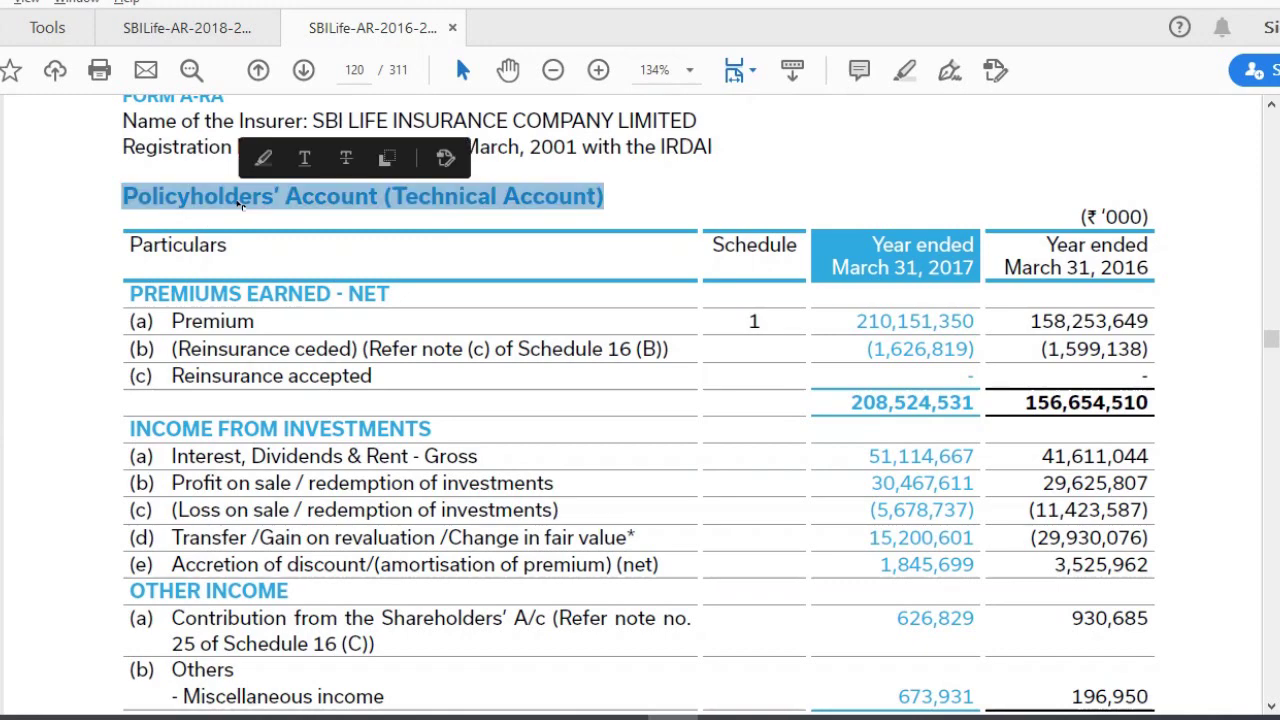
click(62, 320)
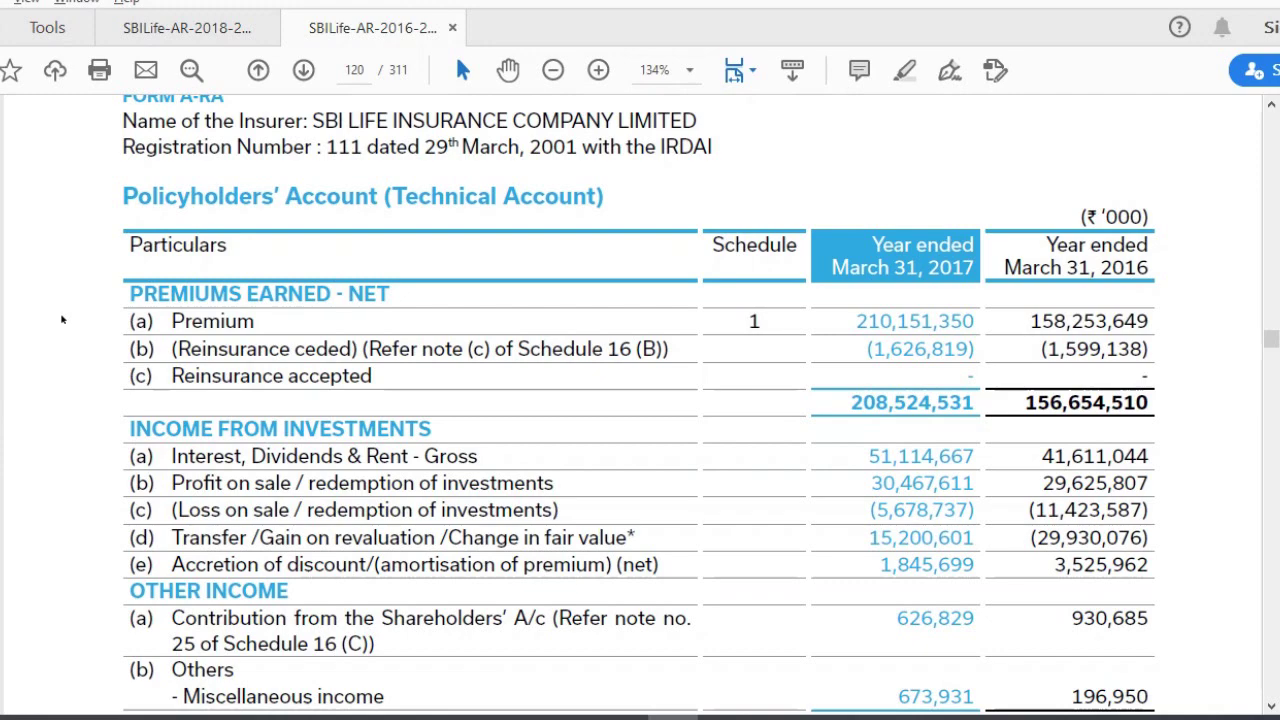
triple_click(199, 196)
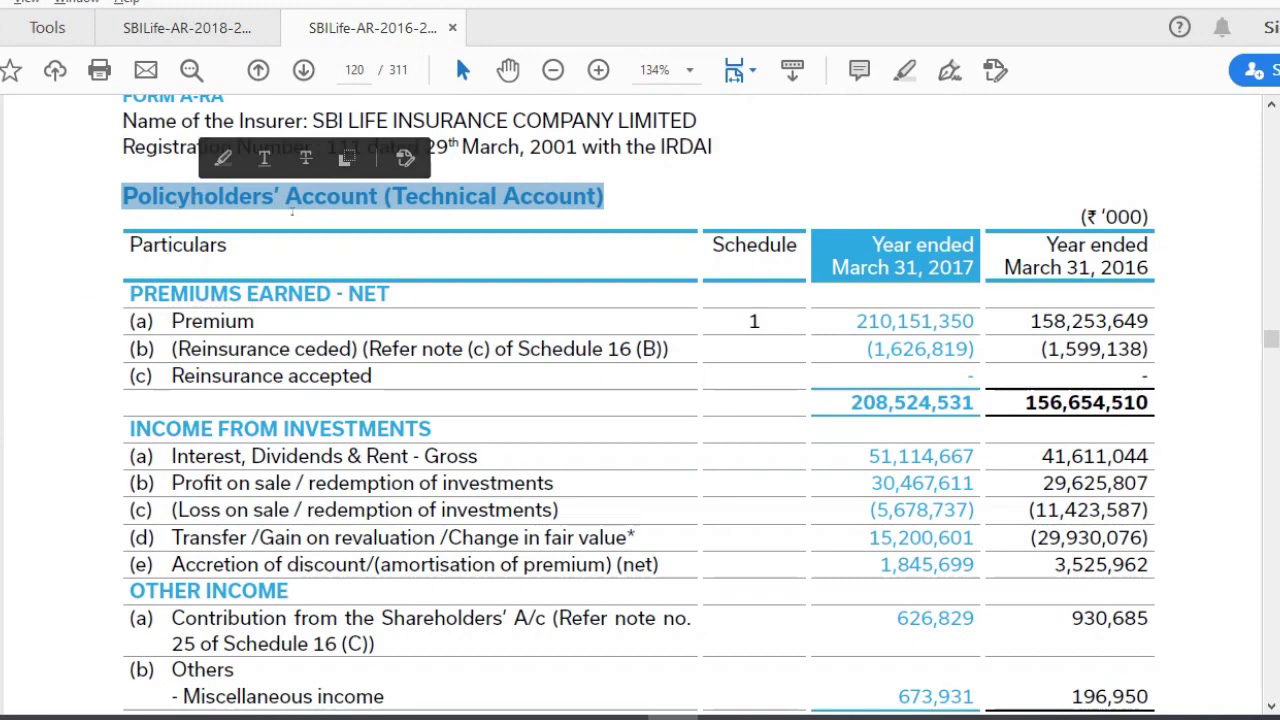
triple_click(311, 206)
double_click(474, 210)
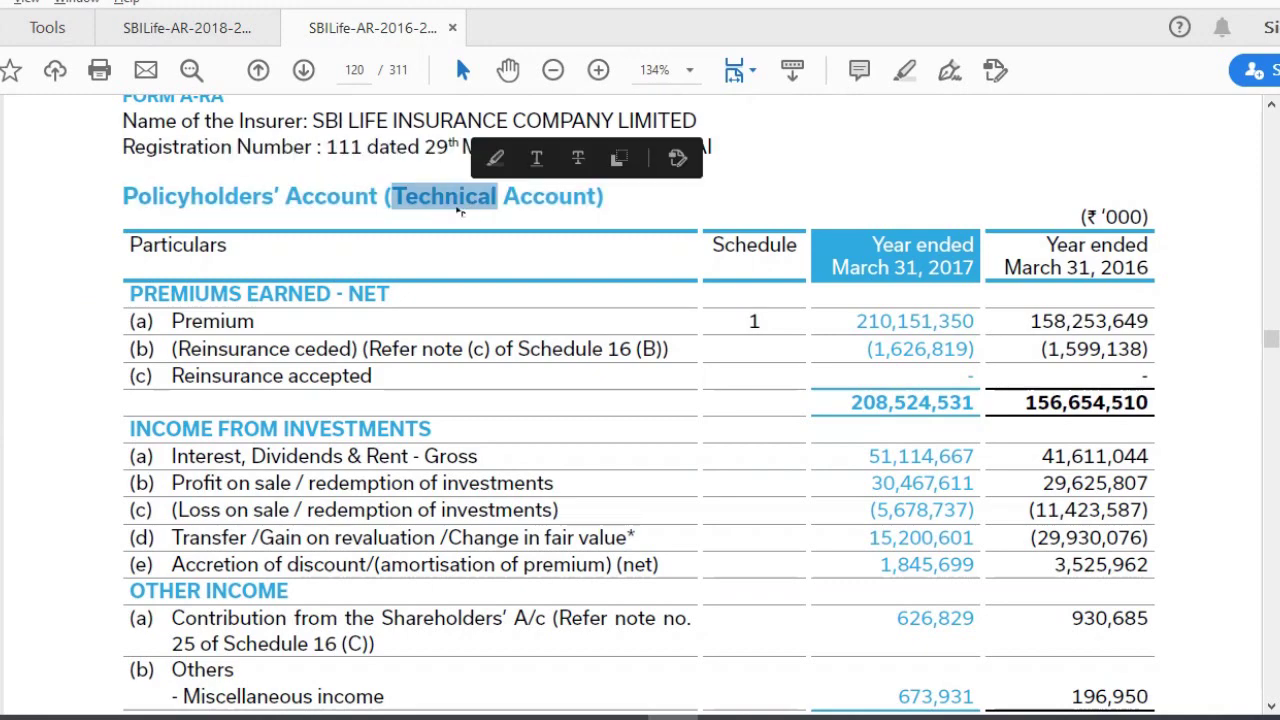
click(430, 210)
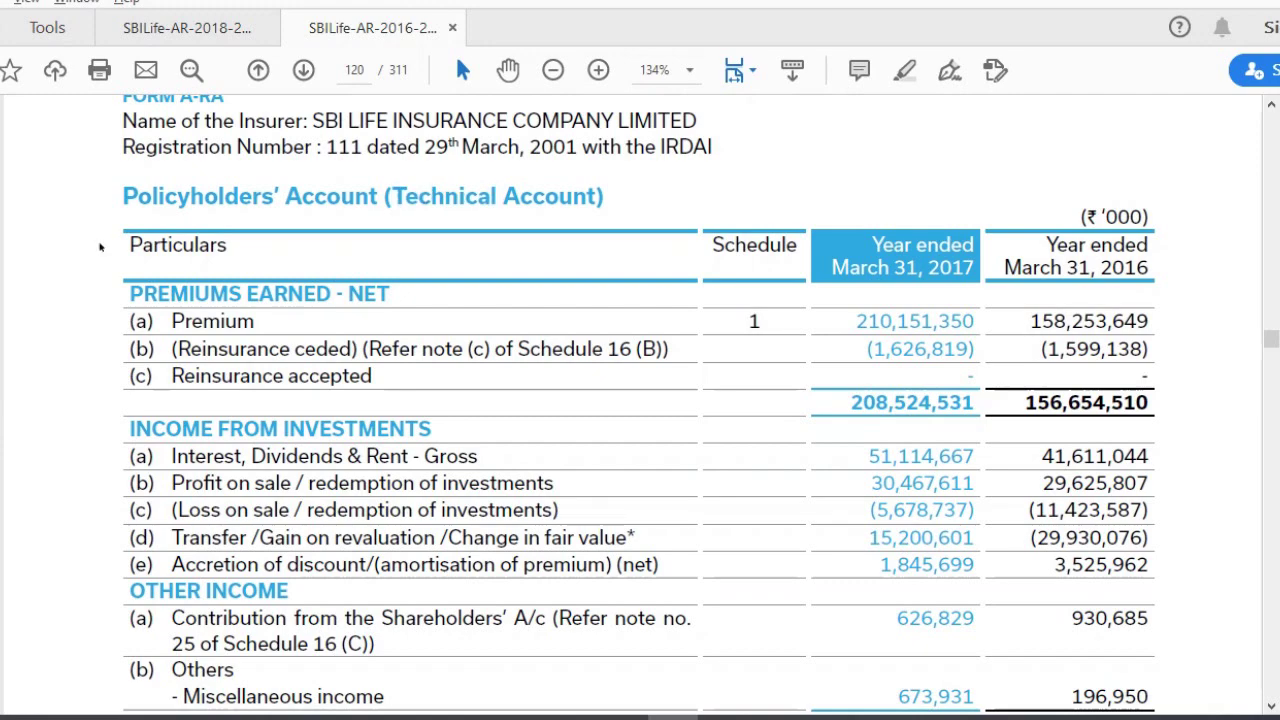
Select the "PREMIUMS EARNED - NET" heading in the Policyholders' Account to point out the section, and clear the selection.
triple_click(213, 312)
click(213, 304)
triple_click(192, 294)
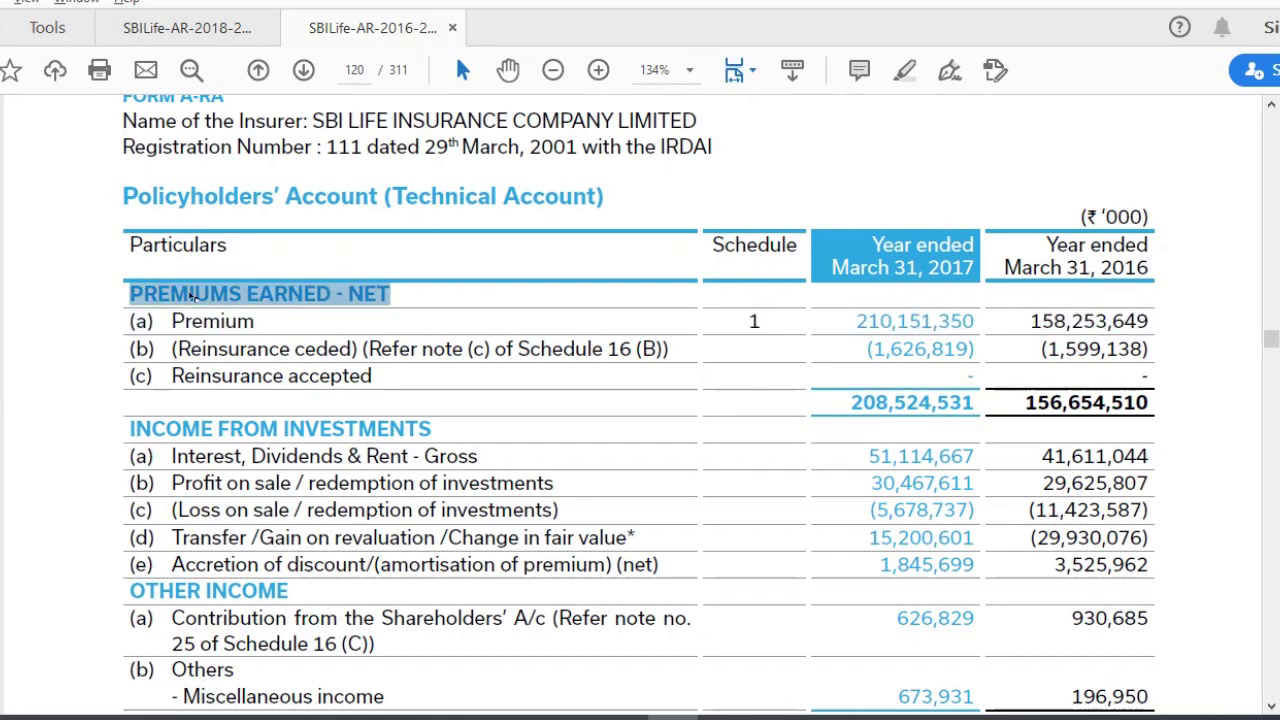
click(192, 292)
drag(128, 293, 439, 306)
click(66, 322)
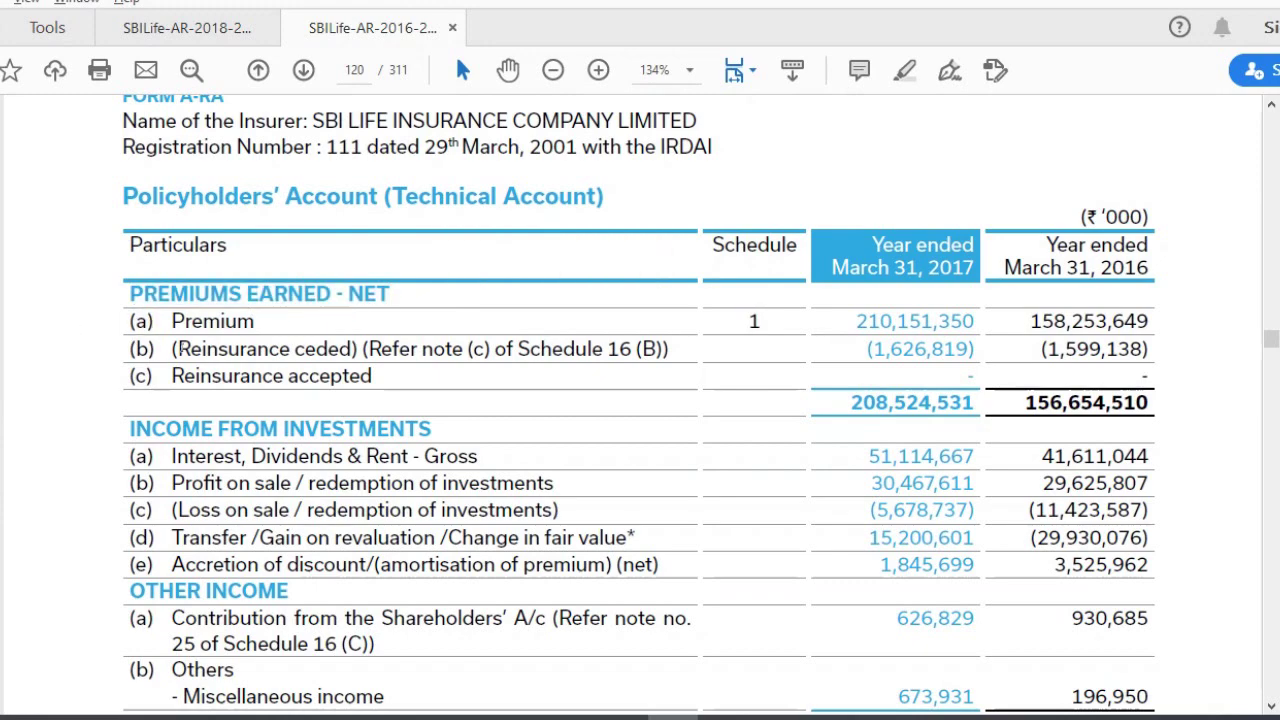
Select the Premium and Reinsurance ceded rows, including the ceded amount for the year ended March 31, 2017, to examine them.
triple_click(217, 321)
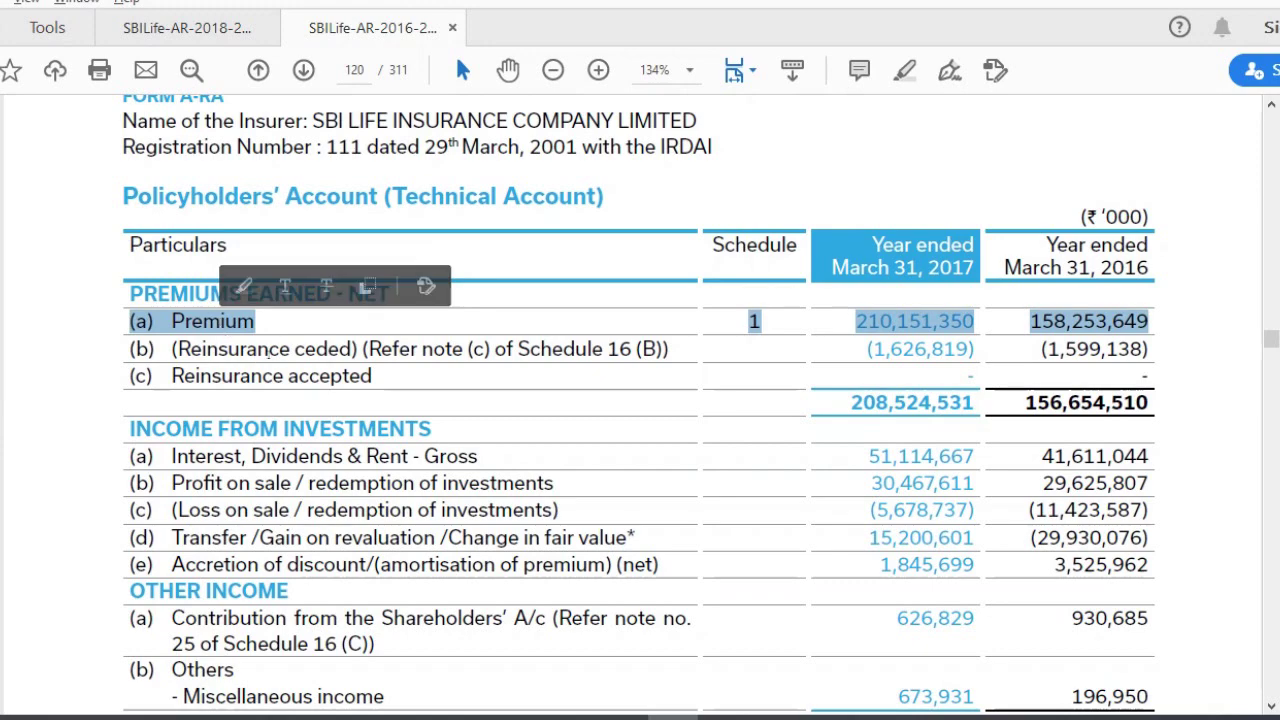
triple_click(268, 349)
click(268, 349)
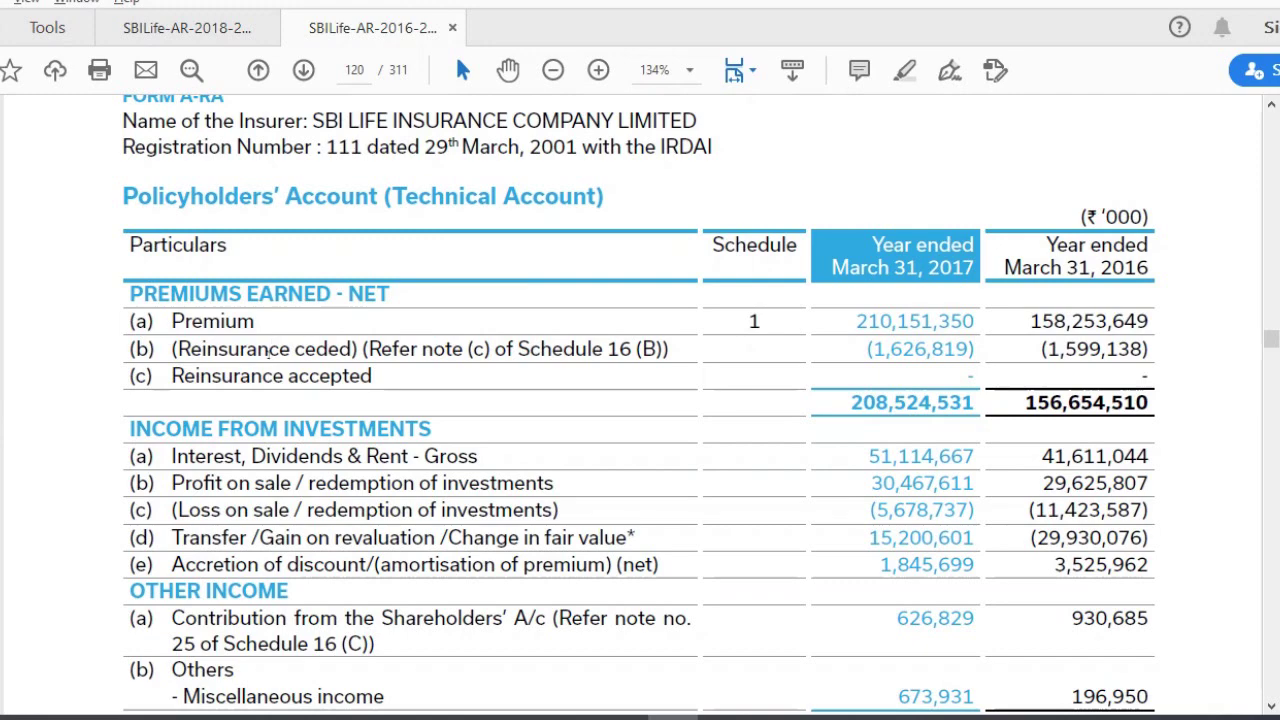
triple_click(267, 349)
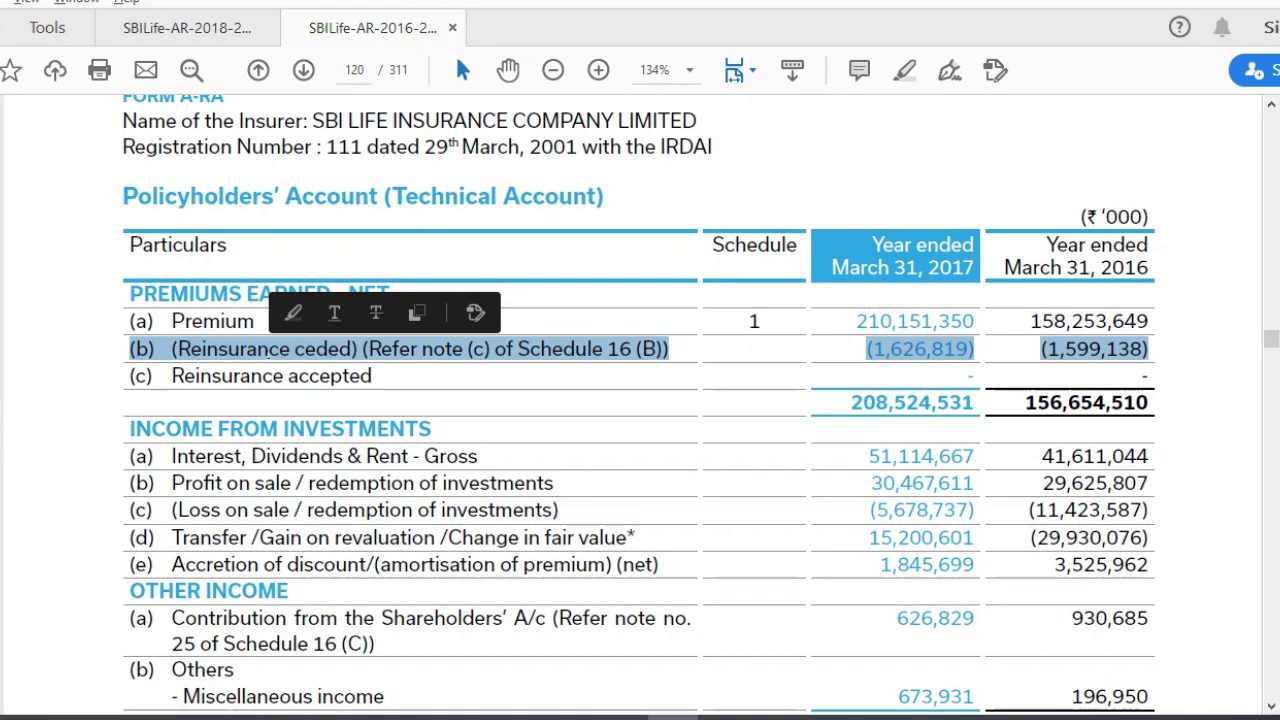
double_click(234, 349)
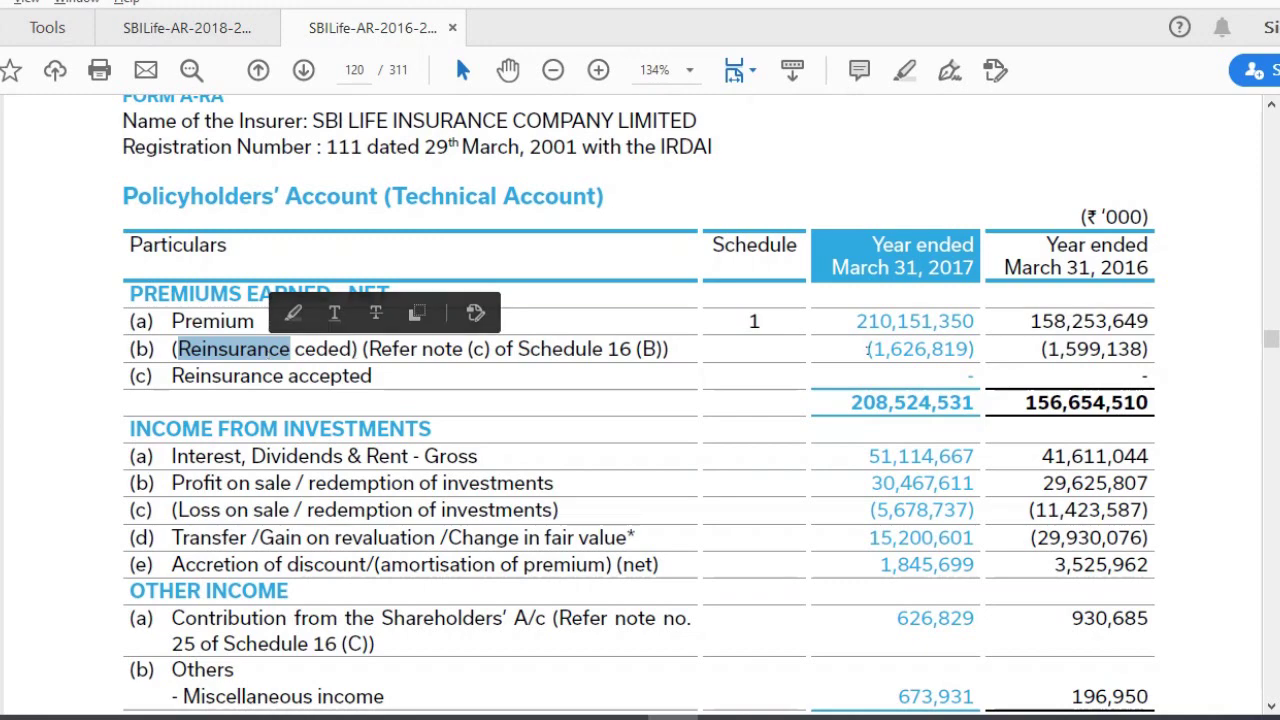
mouse_move(866, 349)
mouse_down()
mouse_move(1000, 356)
mouse_move(989, 356)
mouse_up()
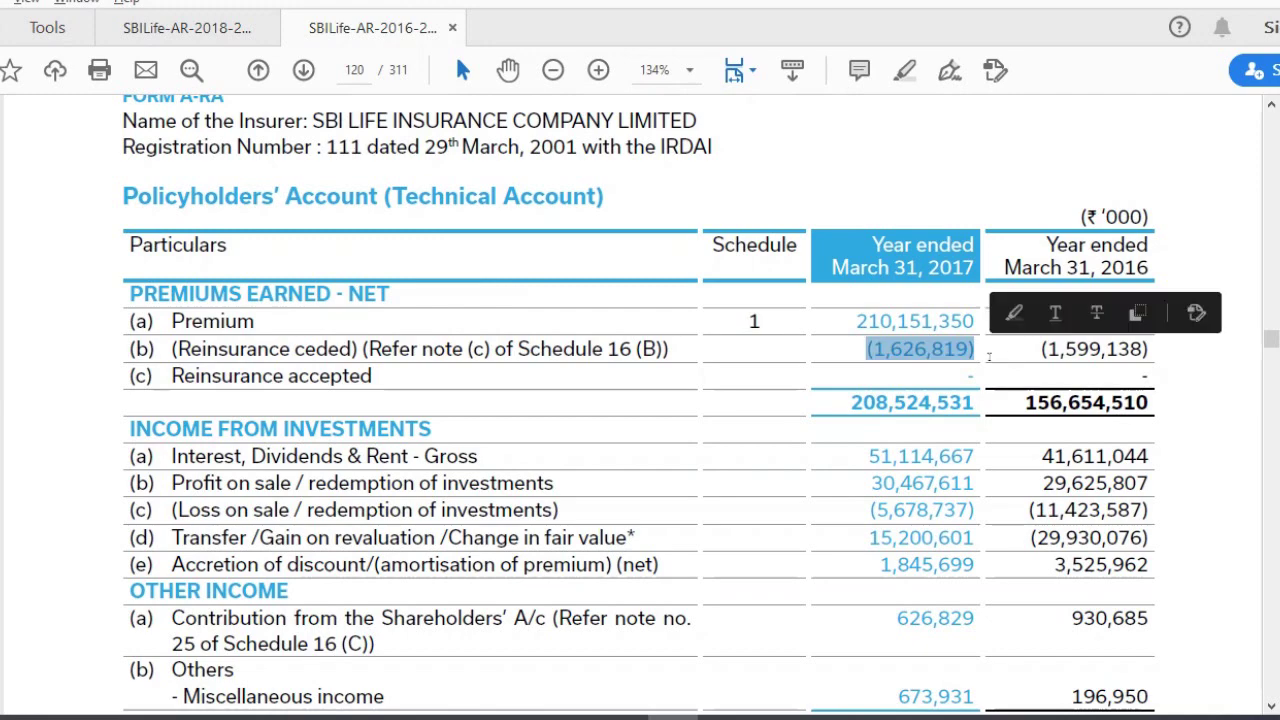
triple_click(272, 348)
Examine the Reinsurance accepted row and the net premium total for the year ended March 31, 2017 by selecting them.
click(260, 372)
triple_click(260, 375)
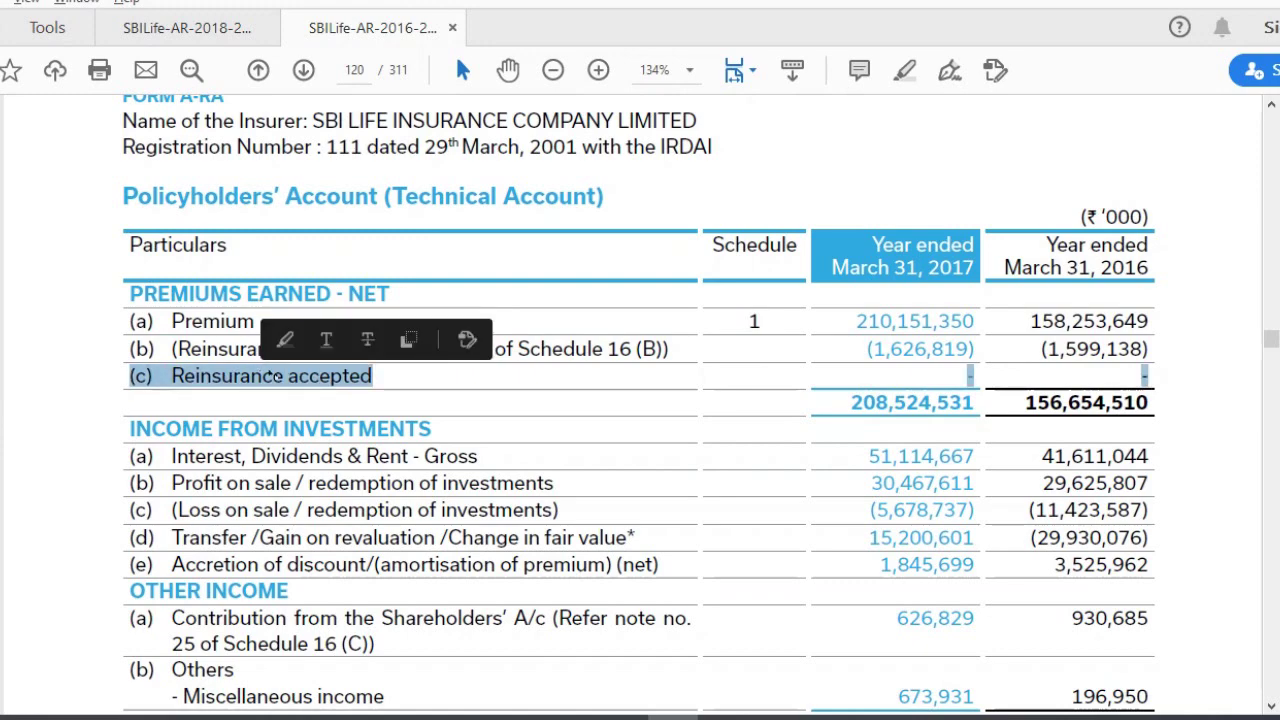
mouse_move(850, 402)
mouse_down()
mouse_move(968, 402)
mouse_move(918, 402)
mouse_up()
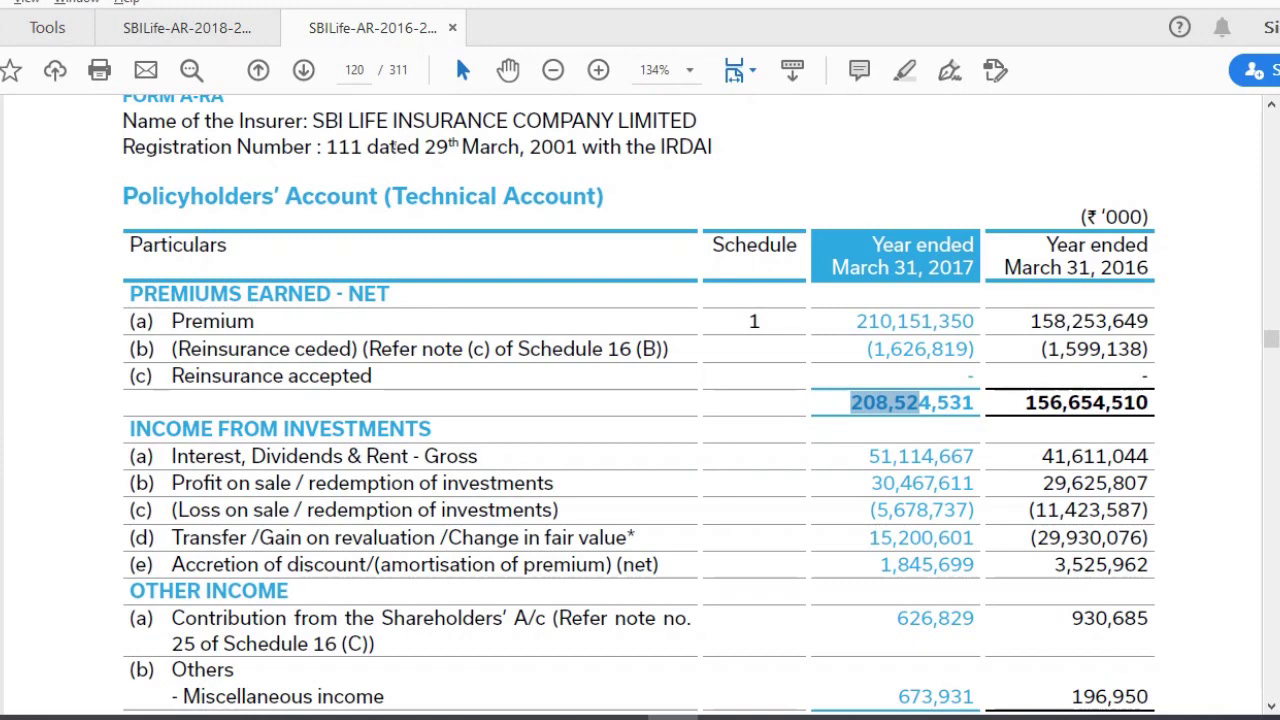
click(808, 162)
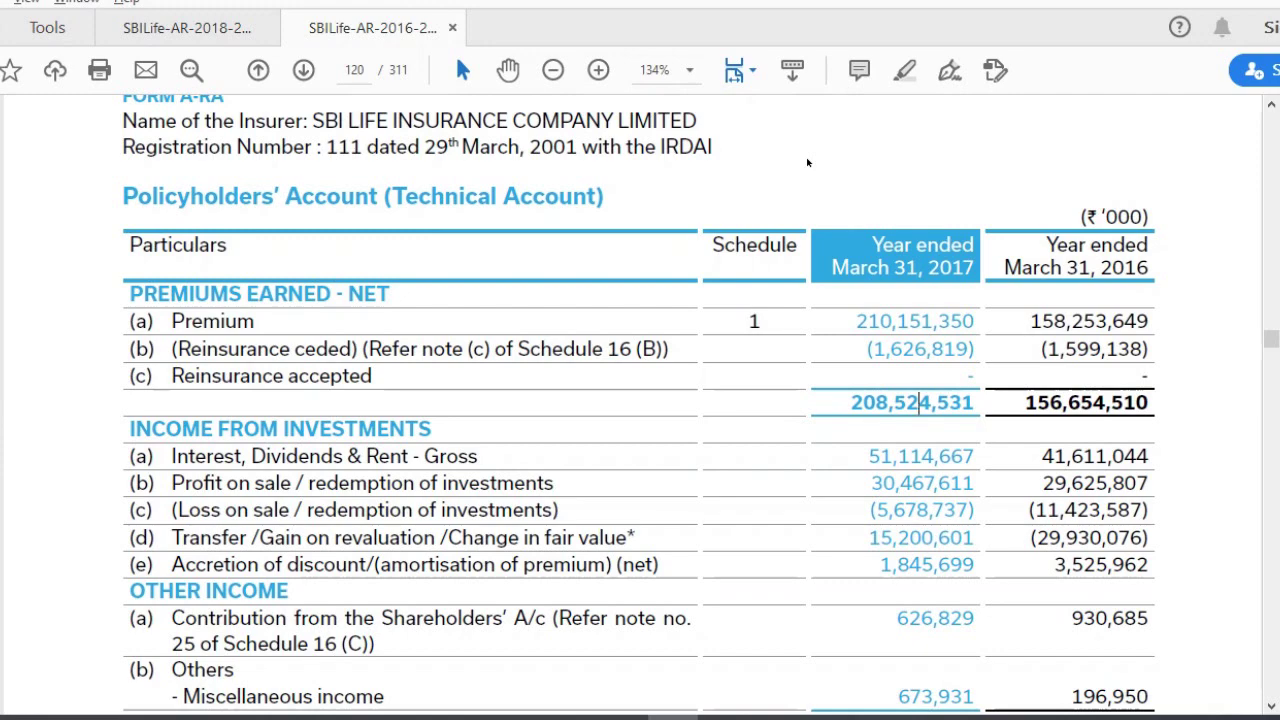
Set the SBI Life 2018 annual report's magnification to Zoom to Page Level and return to the 2016 annual report.
click(234, 22)
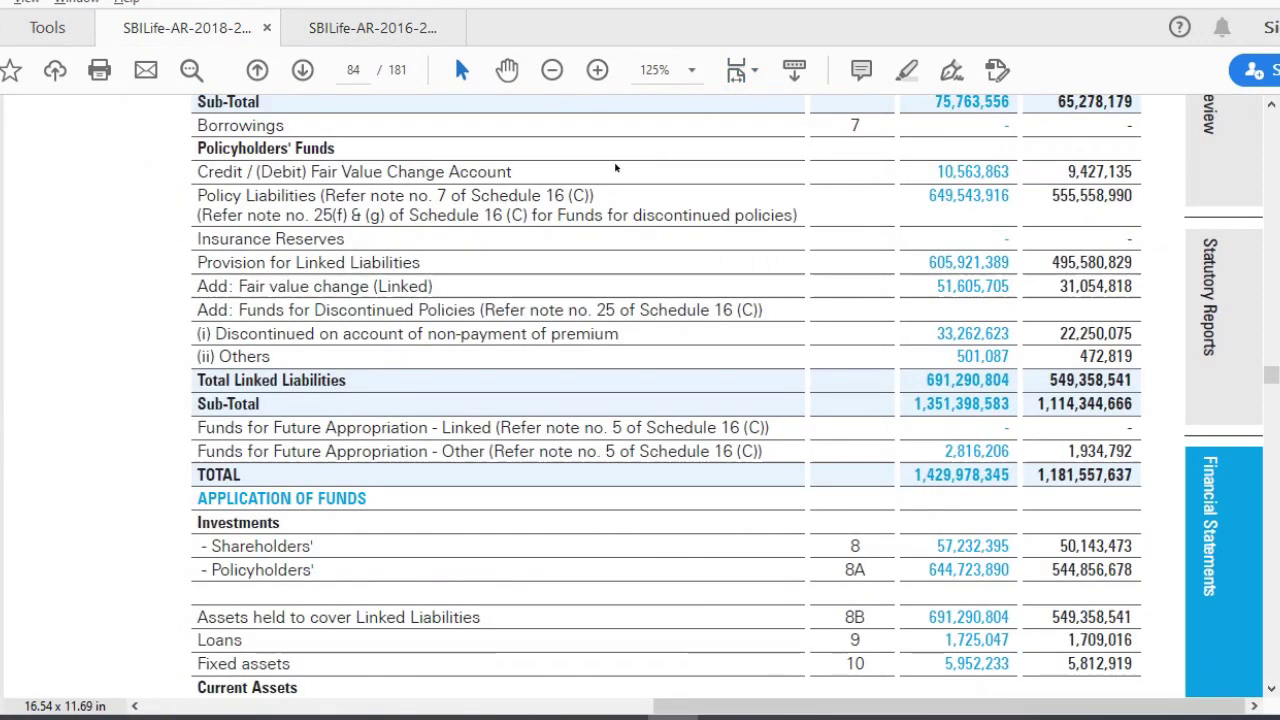
click(689, 71)
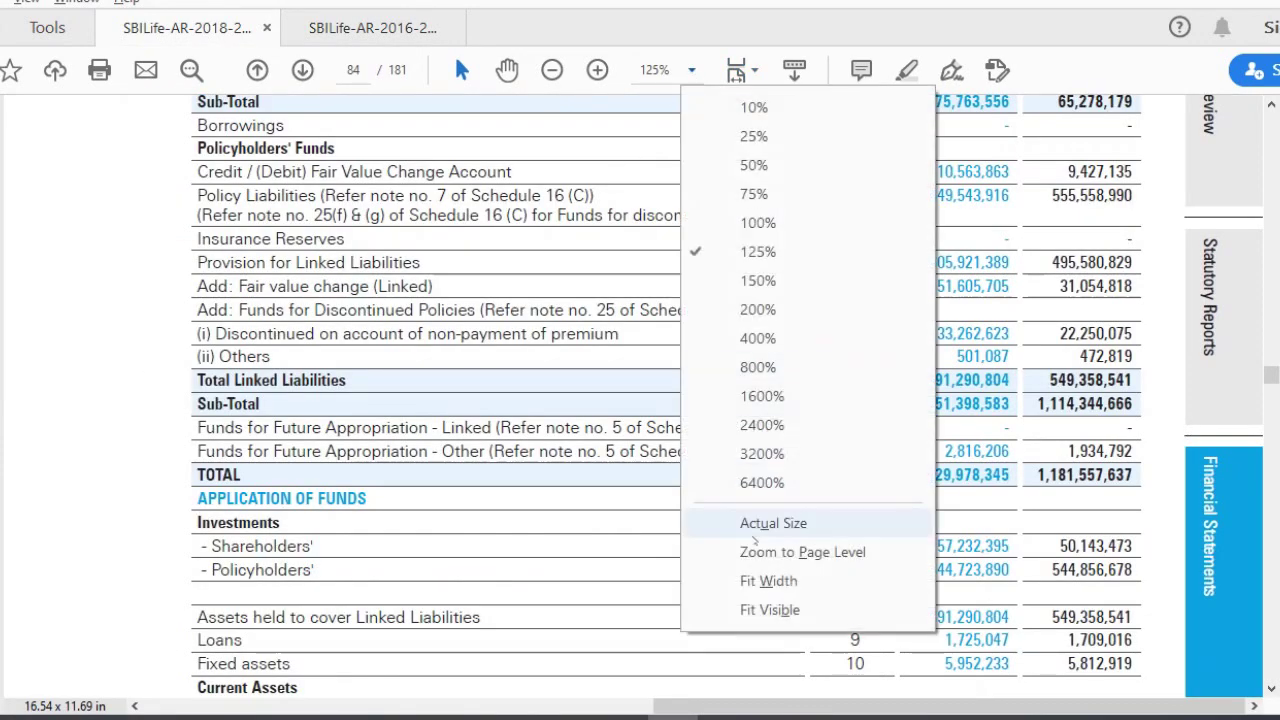
click(808, 552)
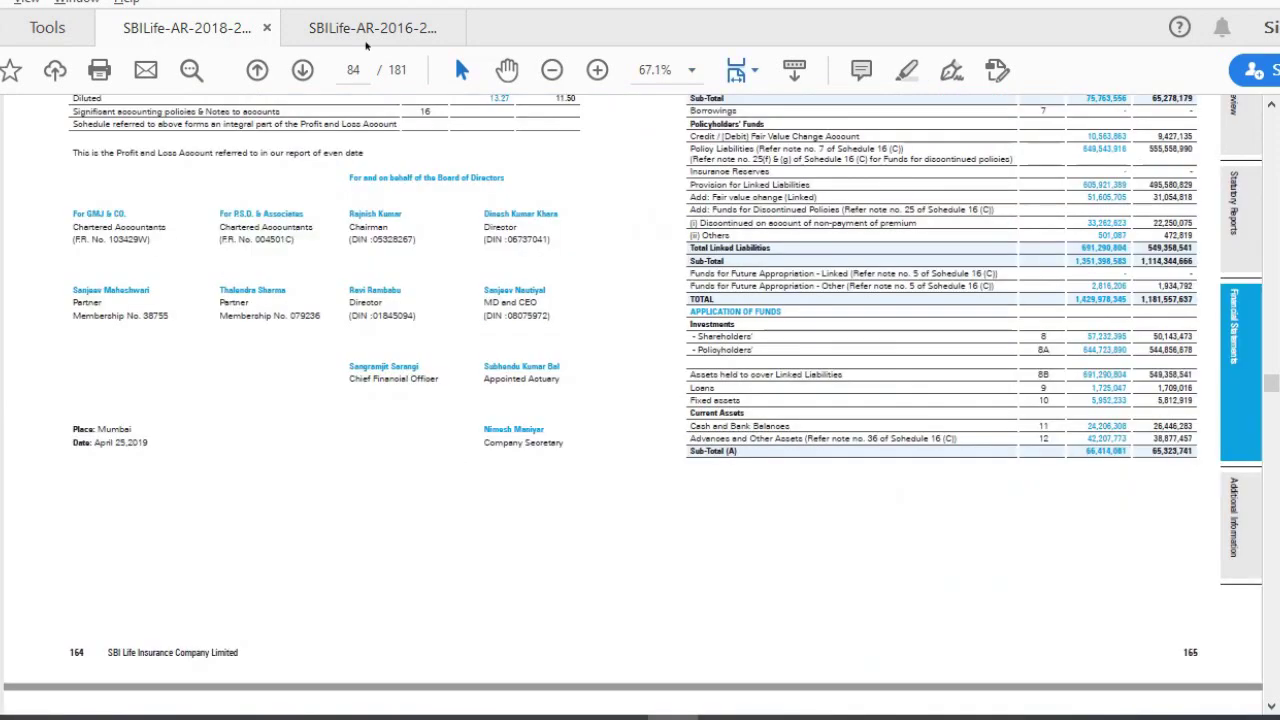
click(370, 29)
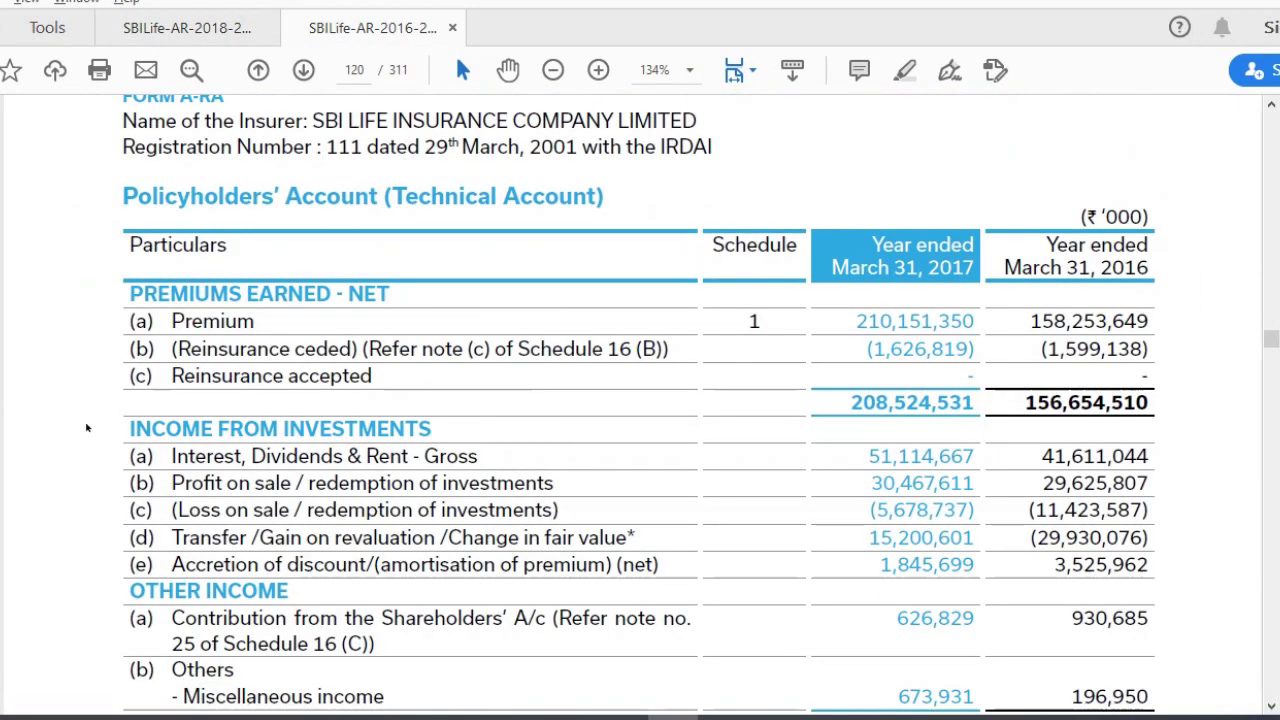
Select the "INCOME FROM INVESTMENTS" heading on page 120 to point out the section, and clear the selection.
scroll(86, 428, down, 2)
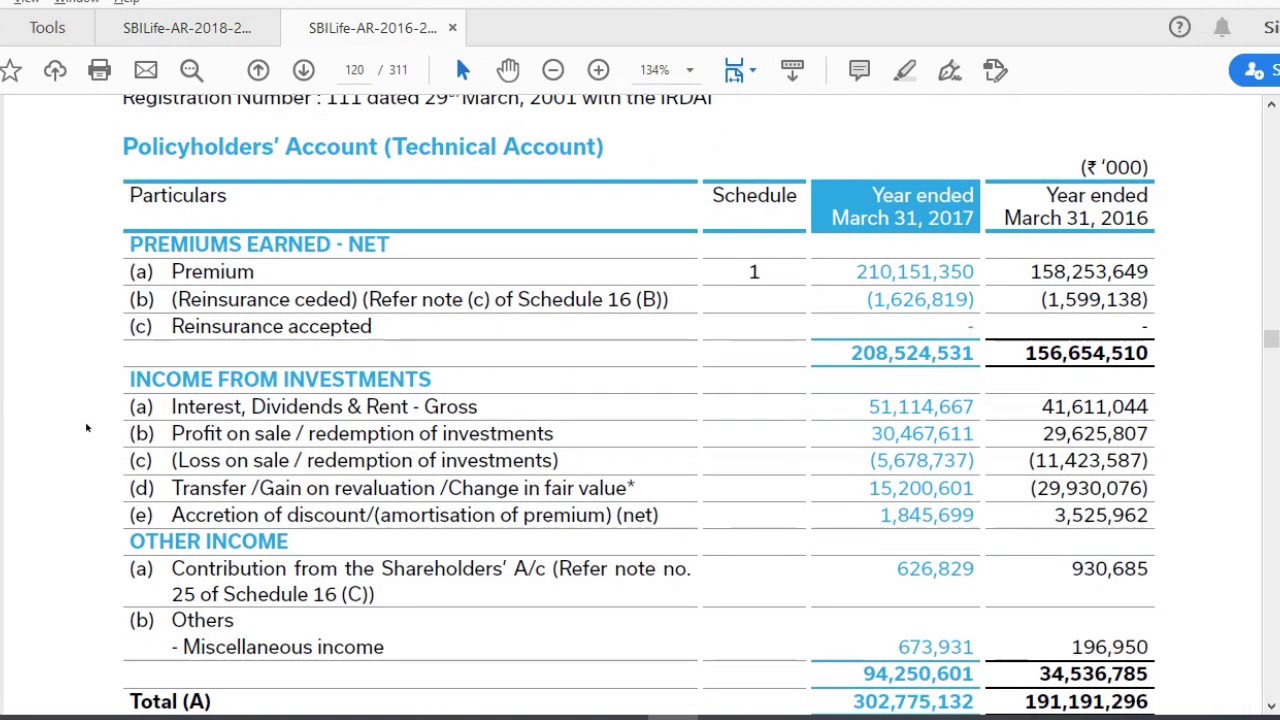
scroll(86, 428, down, 1)
scroll(86, 428, down, 2)
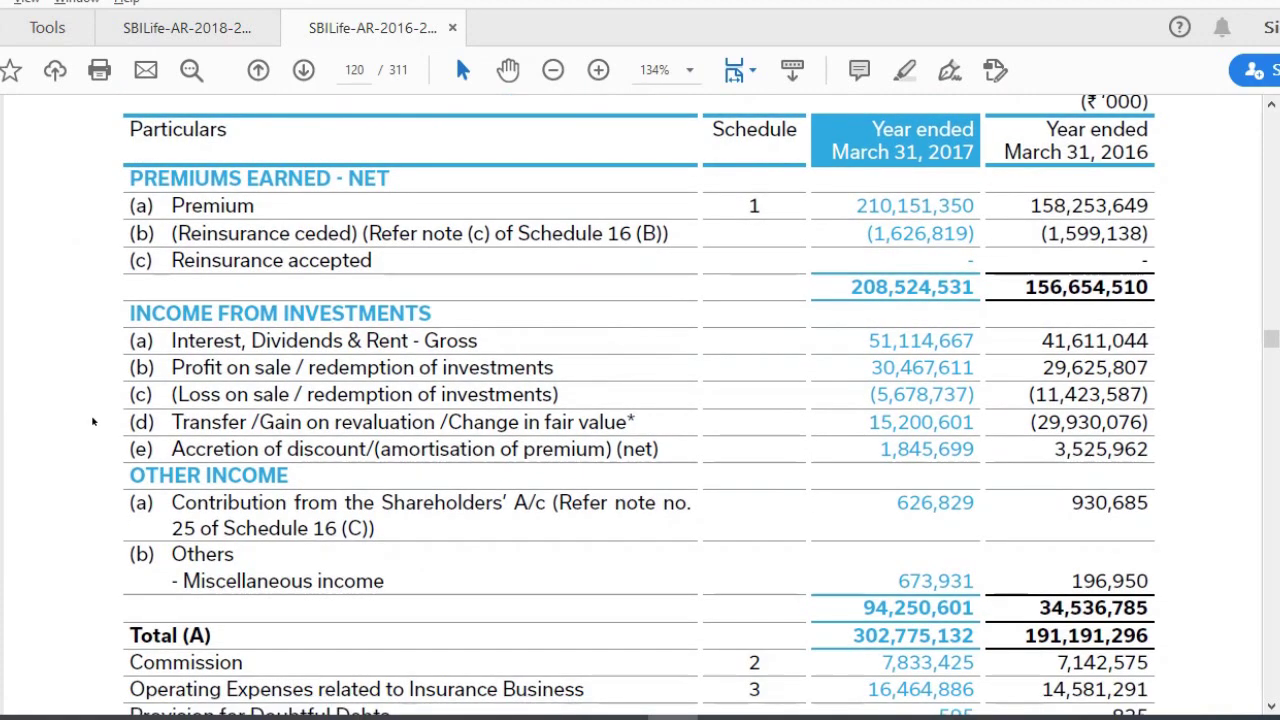
drag(112, 320, 798, 325)
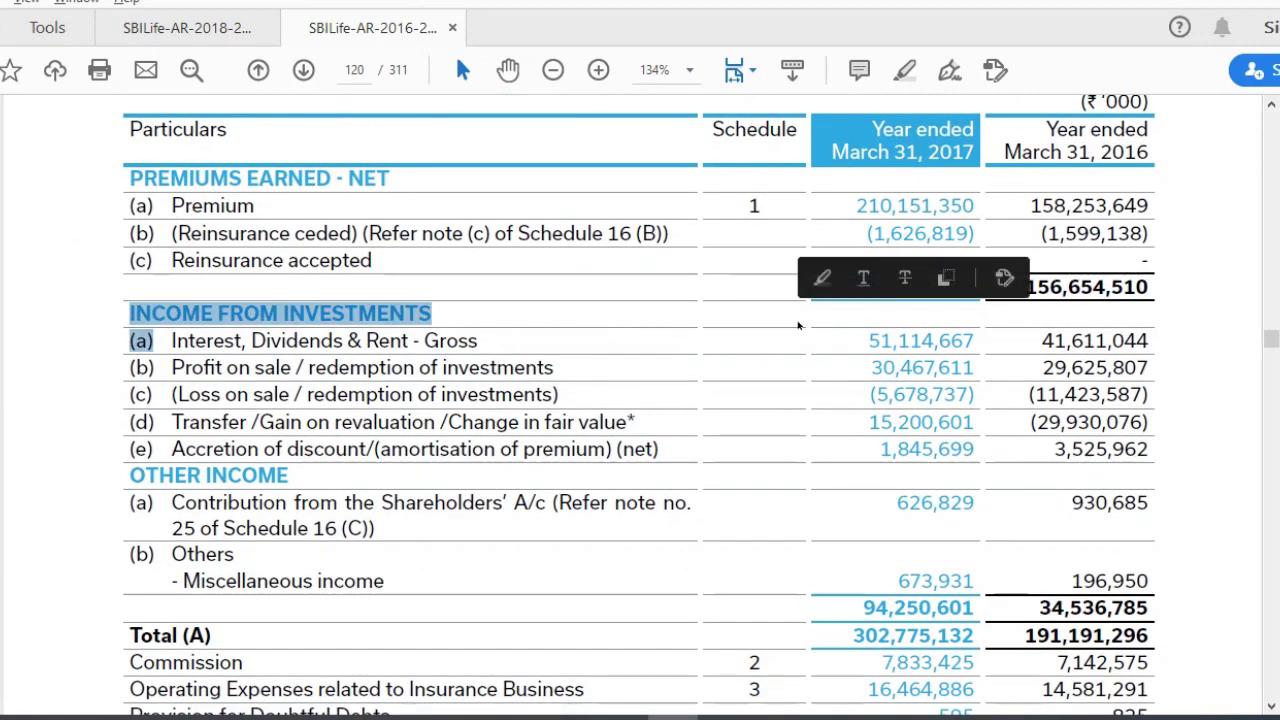
click(798, 325)
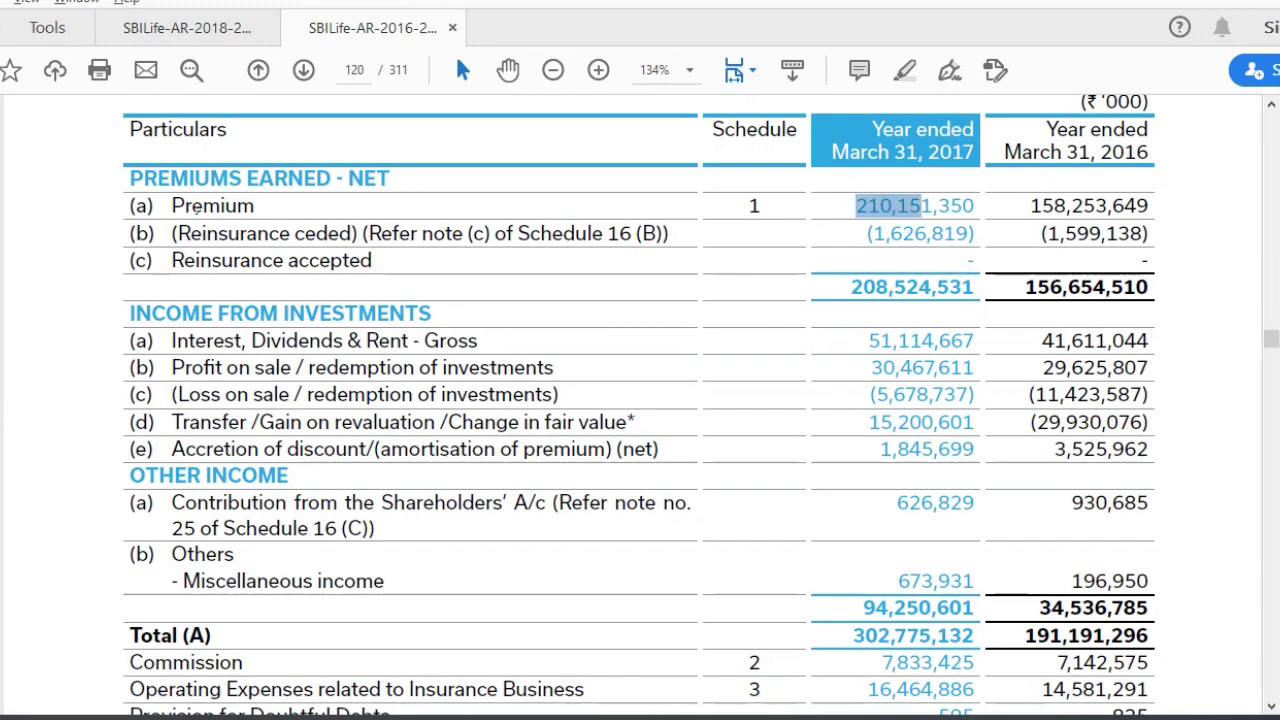
Select the leading digits of the Premium amount for the year ended March 31, 2017 to read its magnitude.
triple_click(900, 206)
click(845, 224)
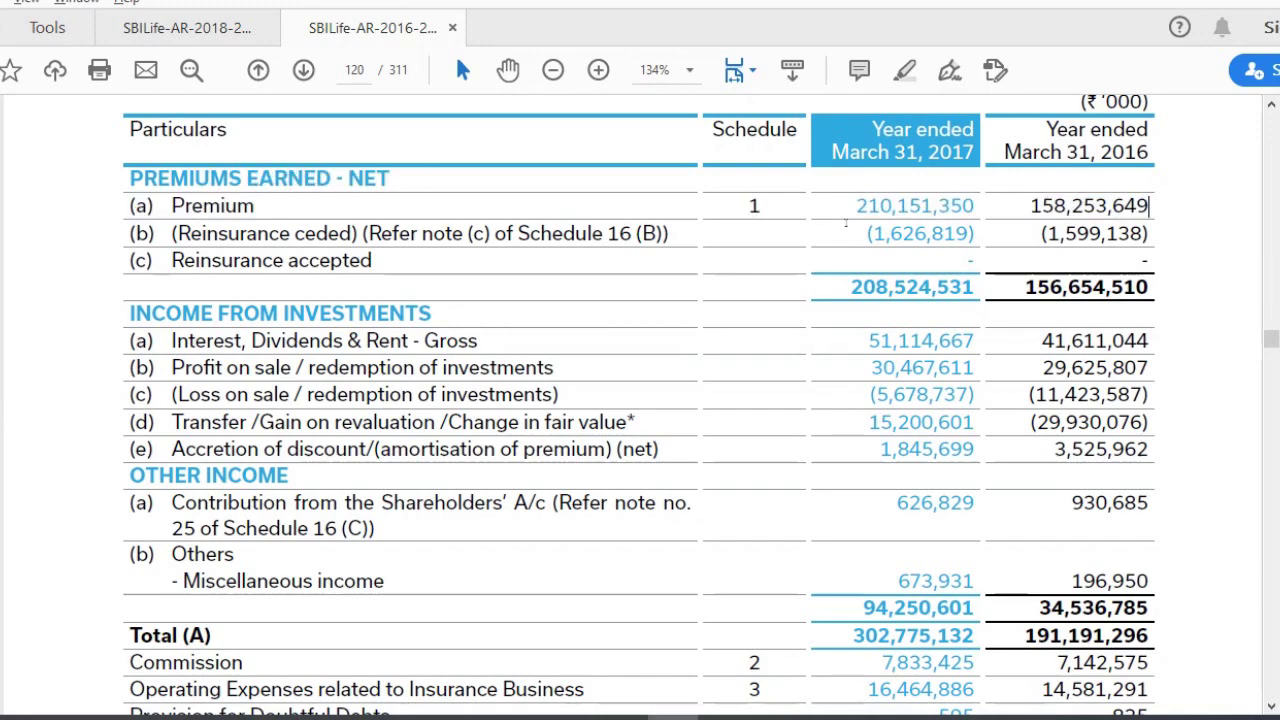
drag(855, 205, 921, 206)
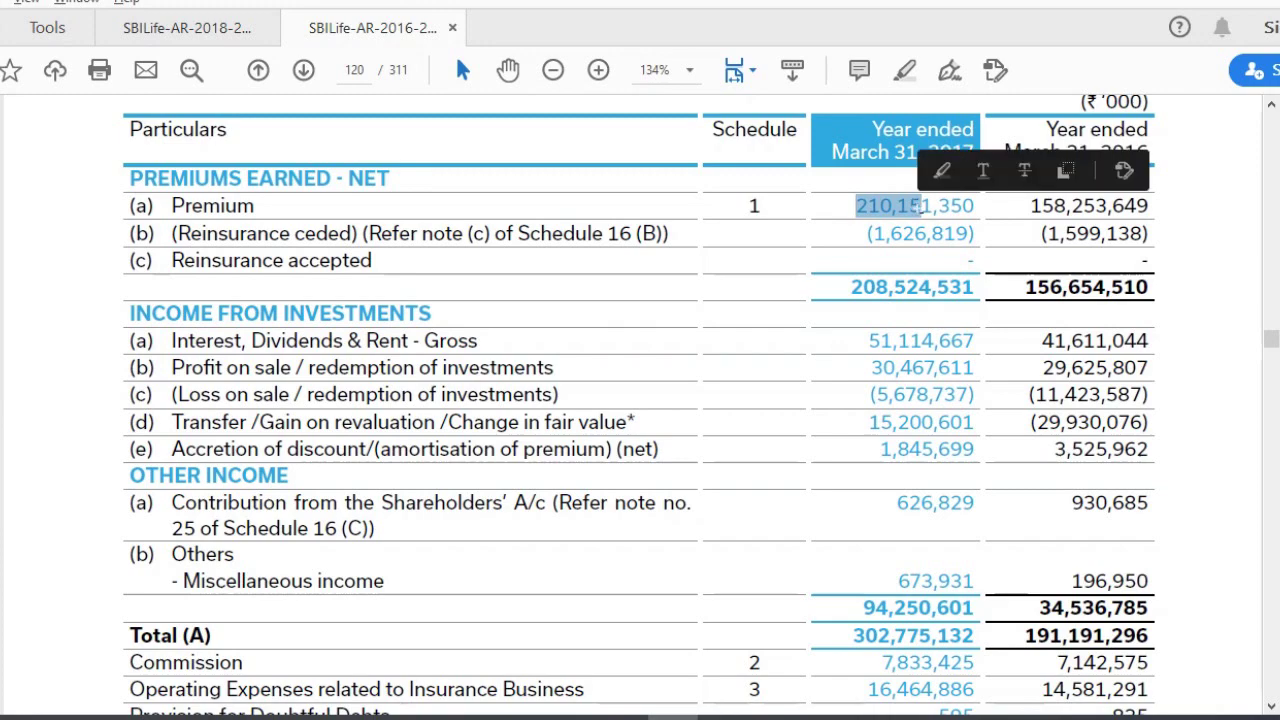
key(Right)
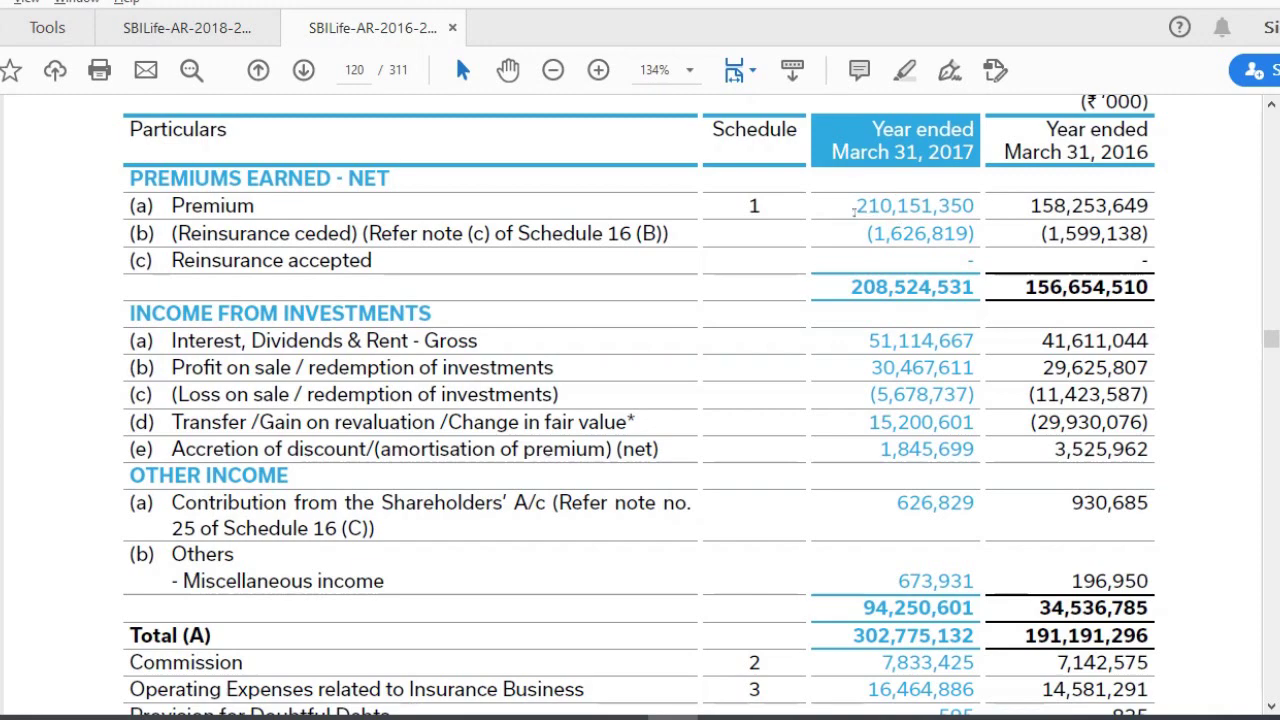
drag(855, 207, 921, 207)
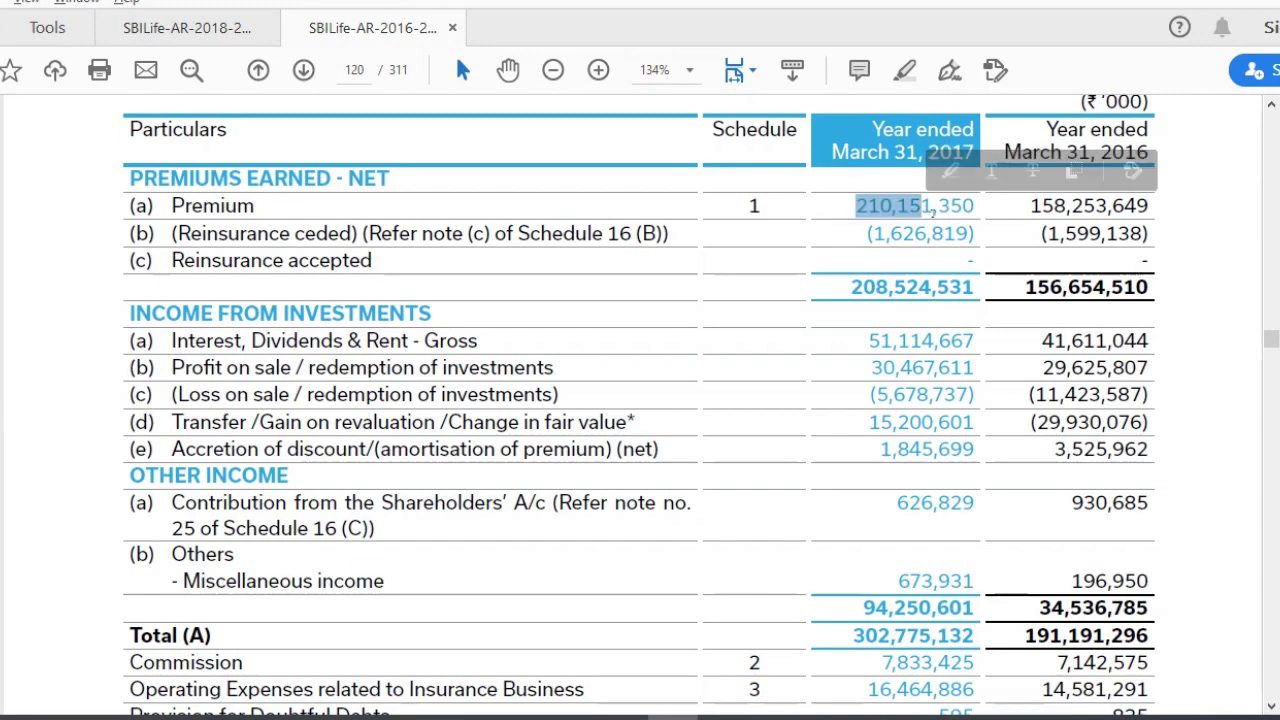
key(Right)
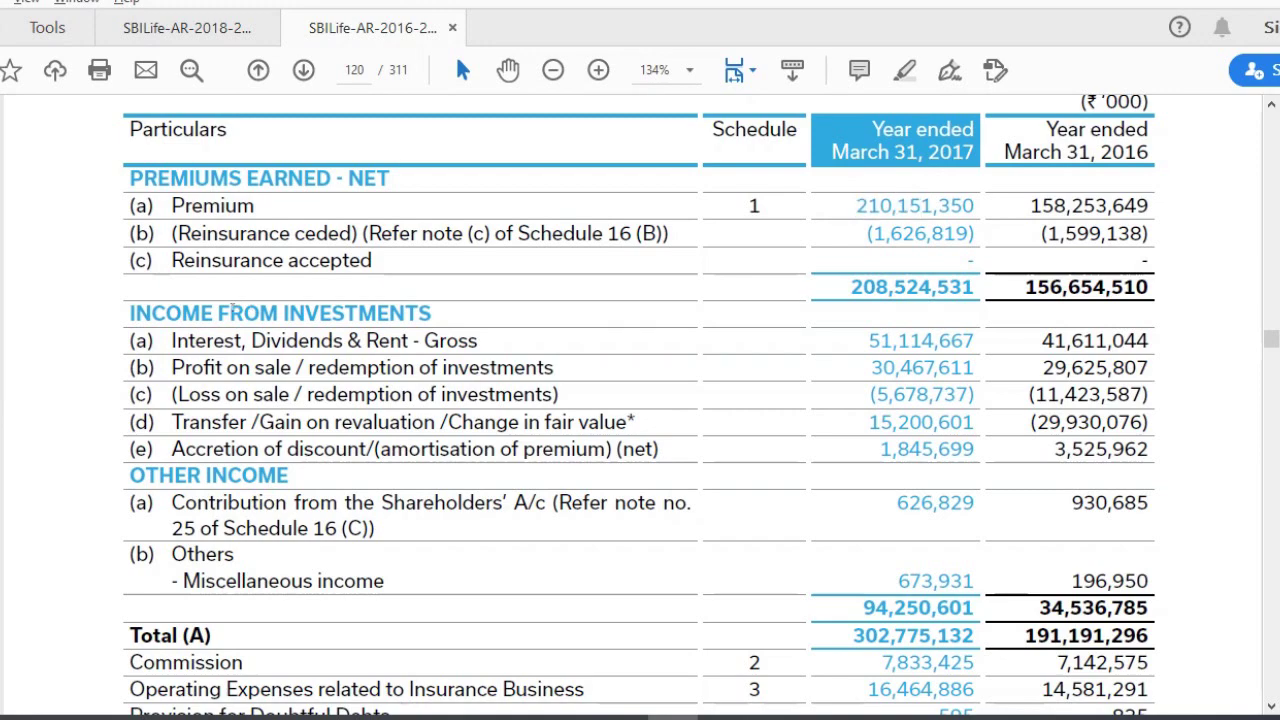
Examine the "Interest, Dividends & Rent - Gross" row under investment income, selecting the row and the words "Dividends" and "Rent".
double_click(133, 314)
double_click(216, 341)
triple_click(216, 341)
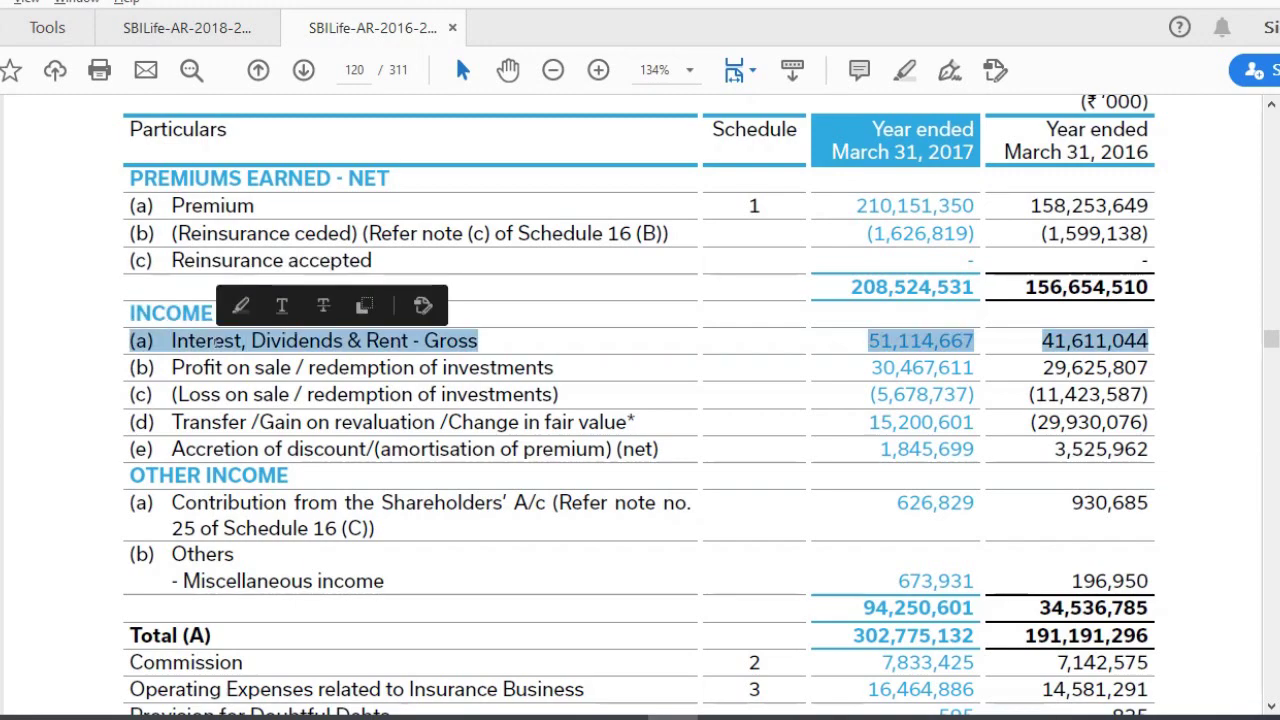
double_click(297, 341)
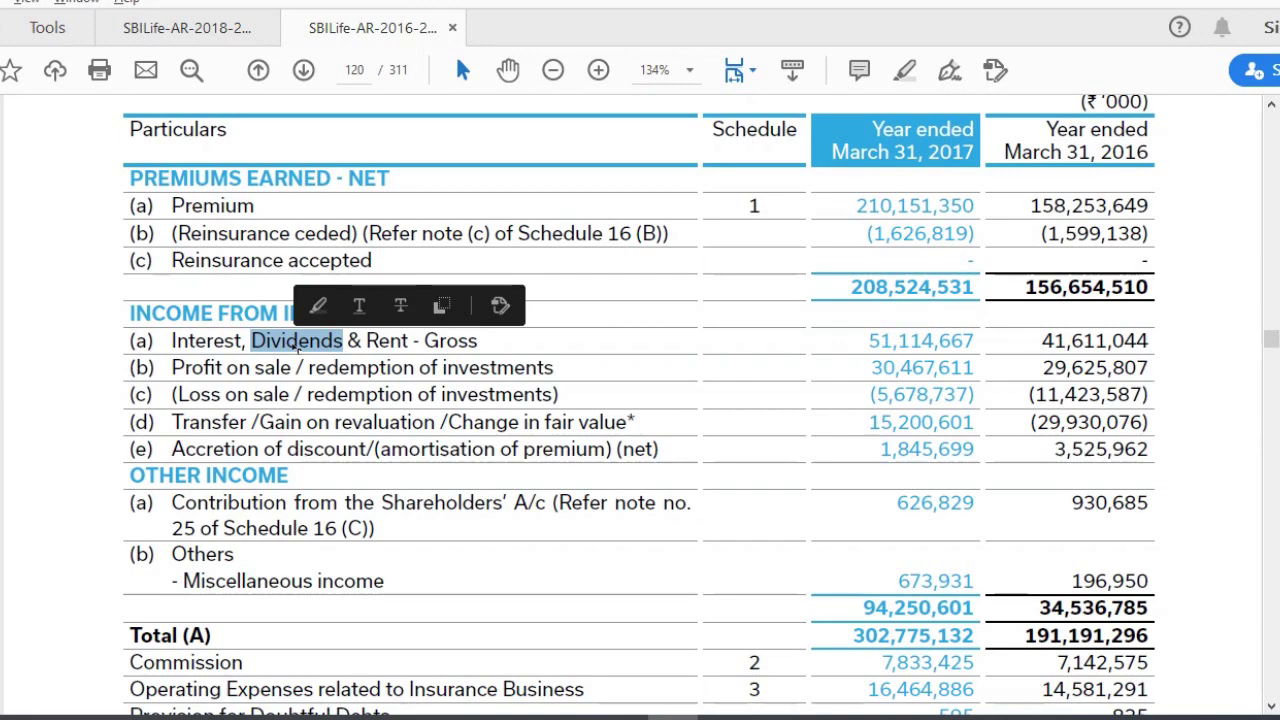
double_click(389, 341)
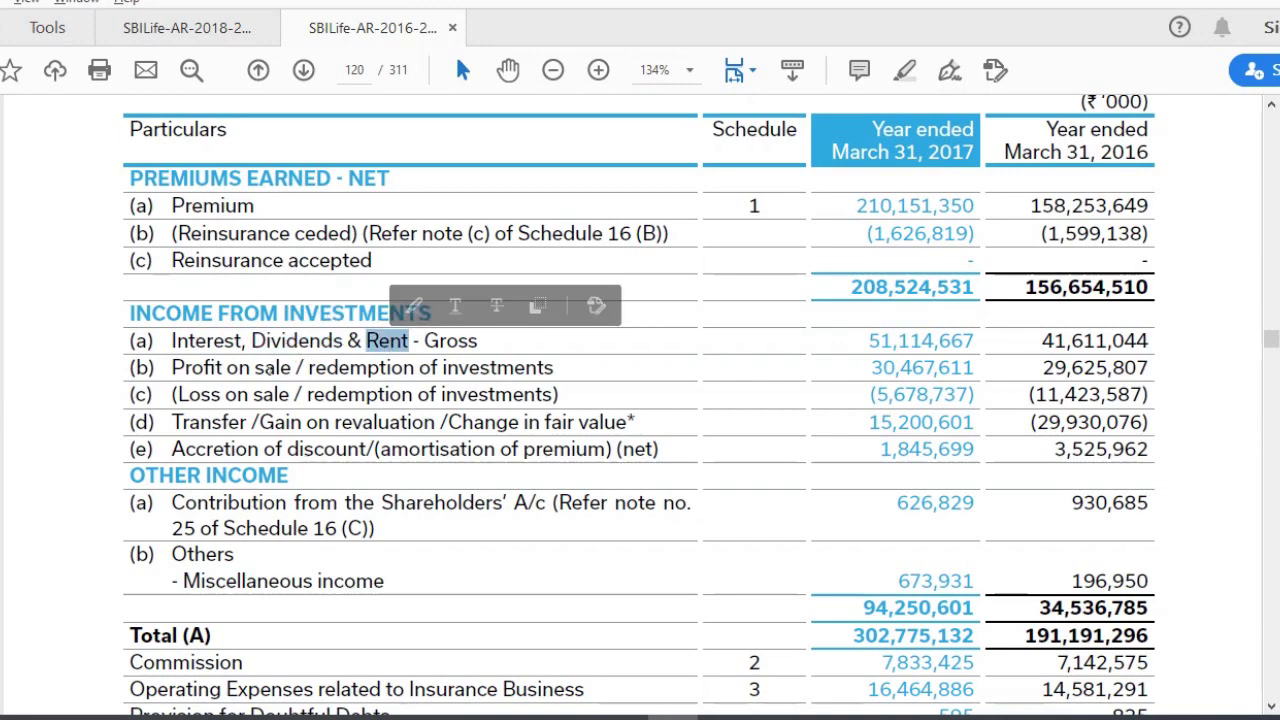
Select the profit and loss on sale / redemption of investments rows one after the other to examine them.
triple_click(200, 368)
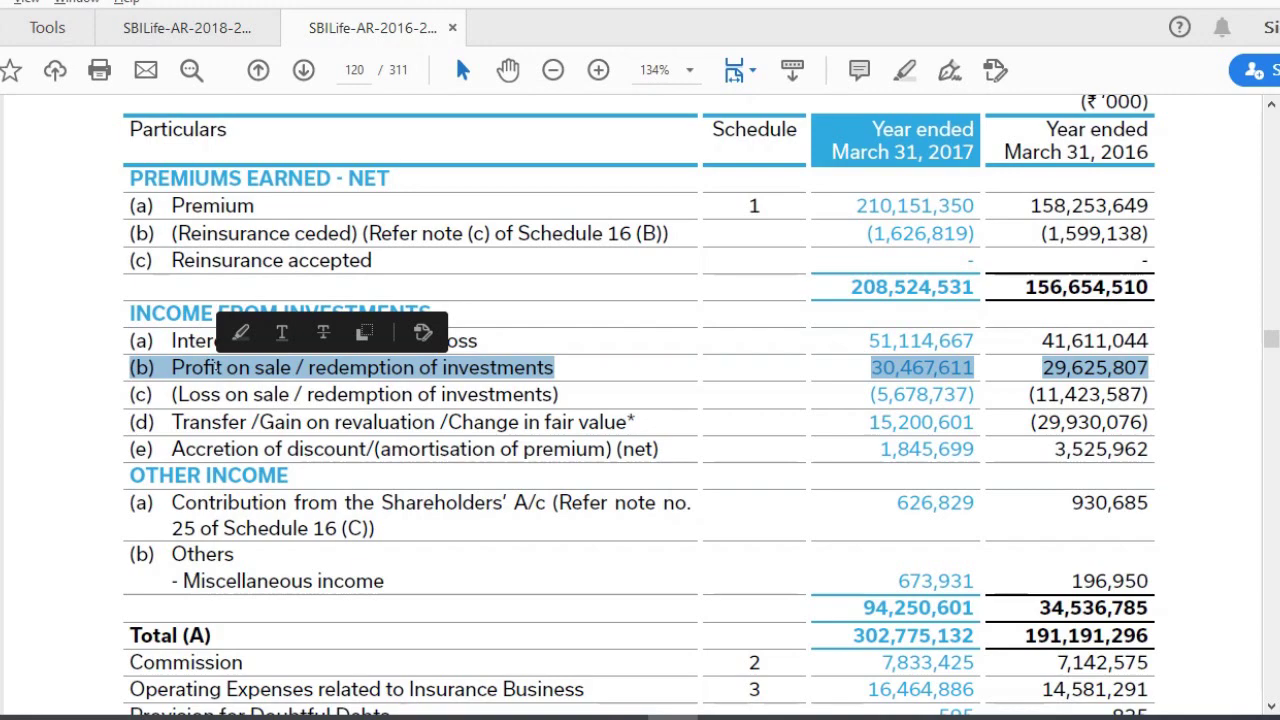
click(200, 392)
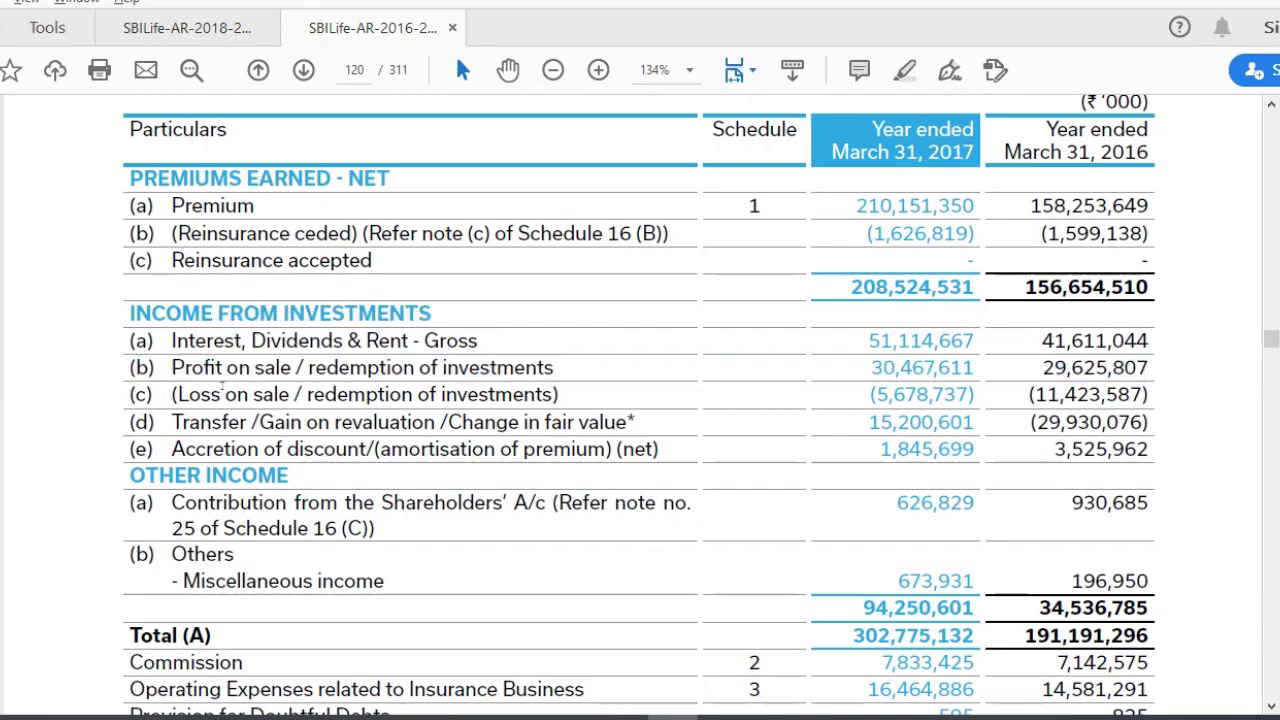
double_click(198, 393)
triple_click(198, 393)
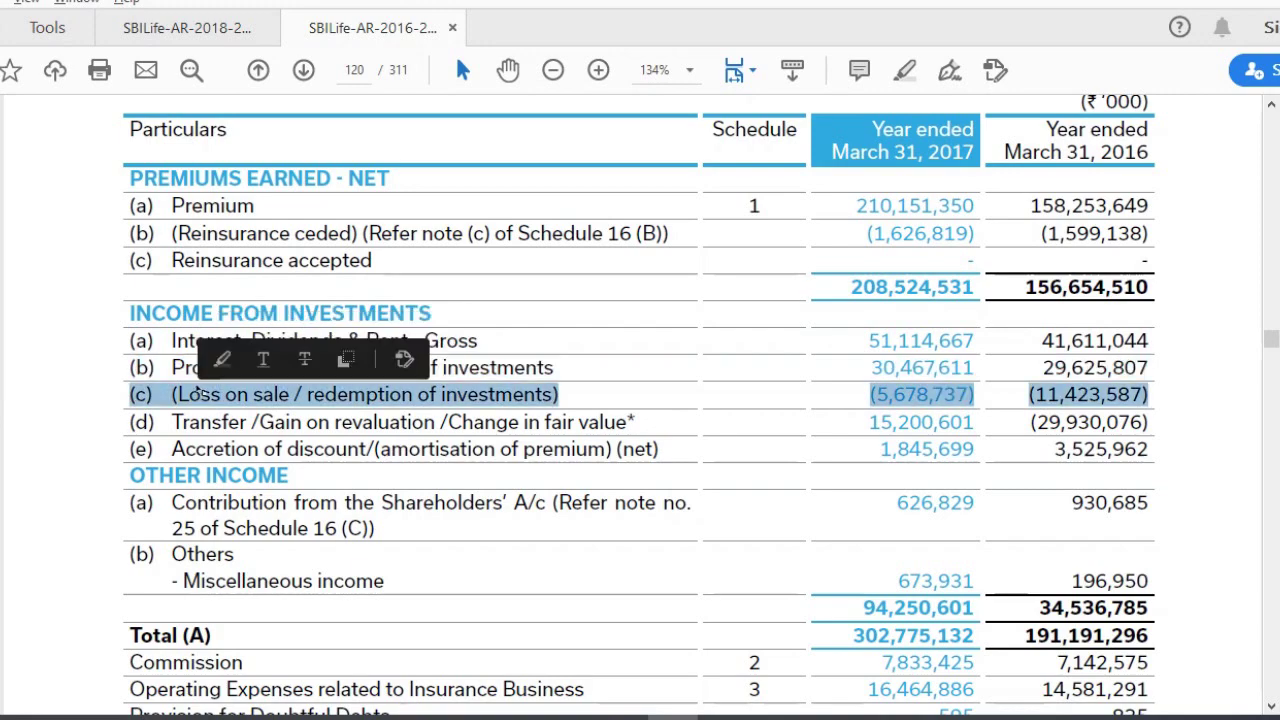
Examine the revaluation gain and accretion of discount rows under investment income, and select the block from premiums to investment income.
double_click(203, 422)
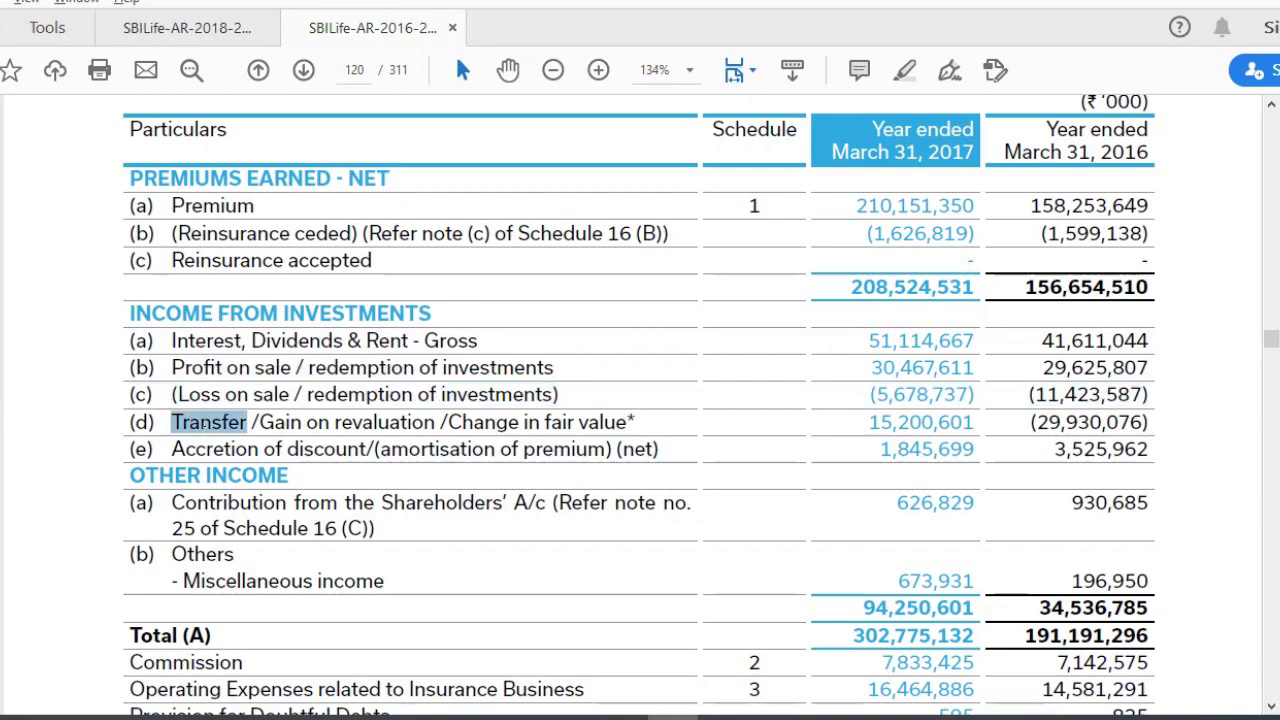
triple_click(203, 422)
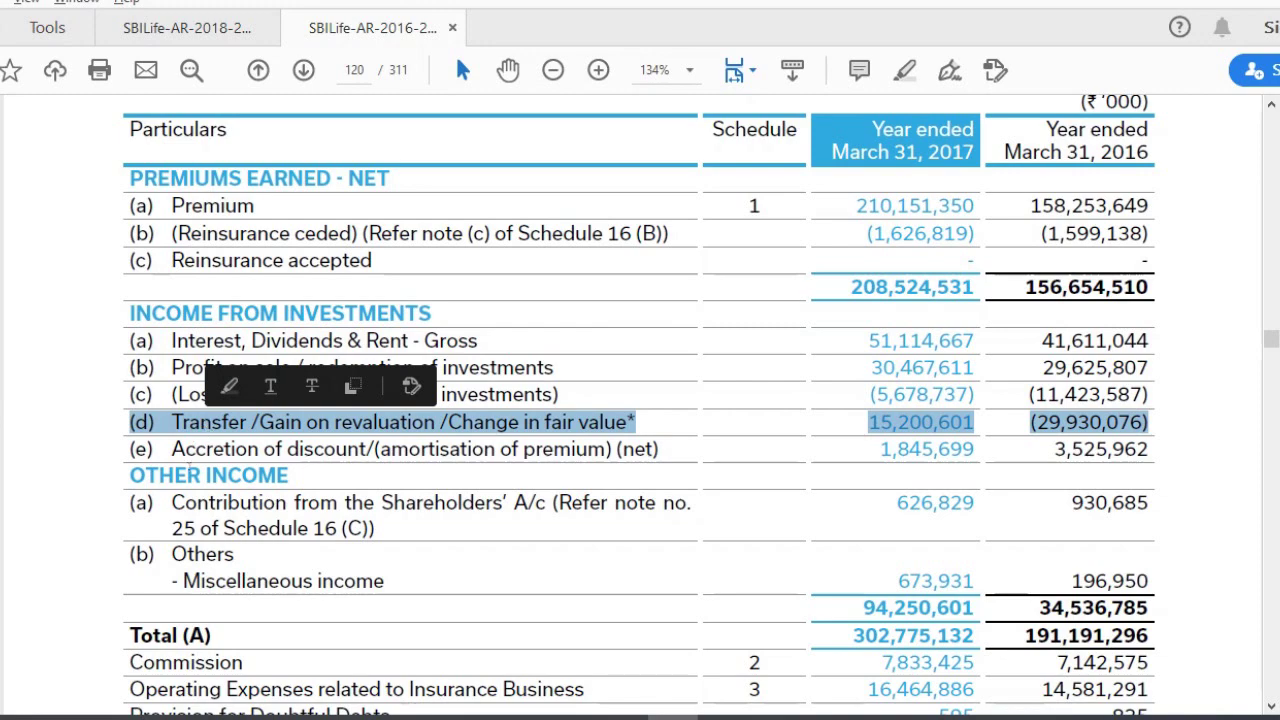
triple_click(214, 450)
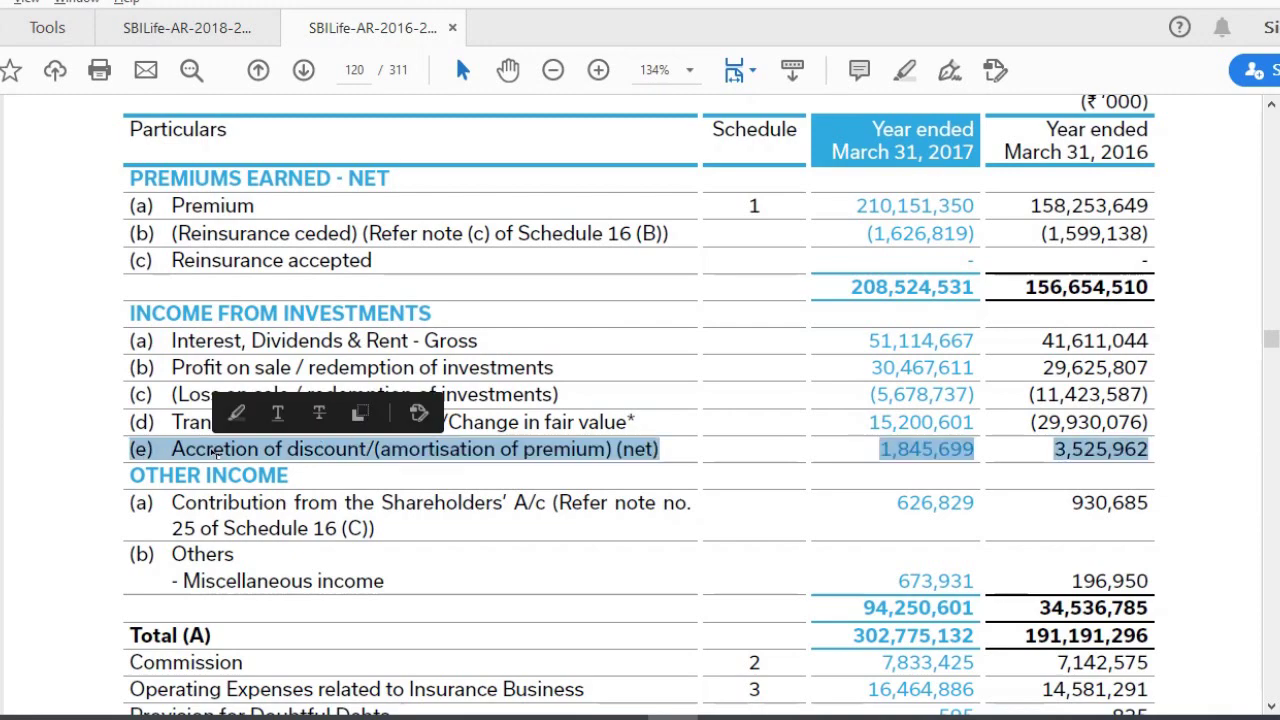
click(300, 452)
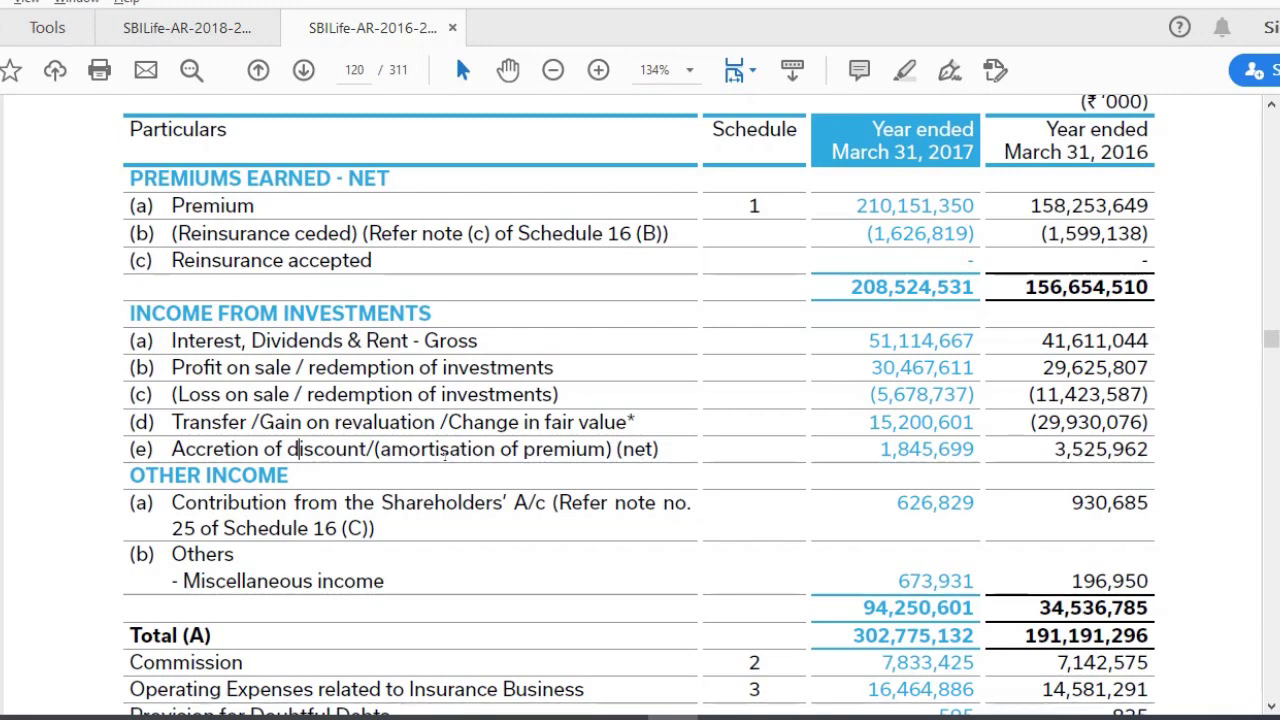
triple_click(257, 449)
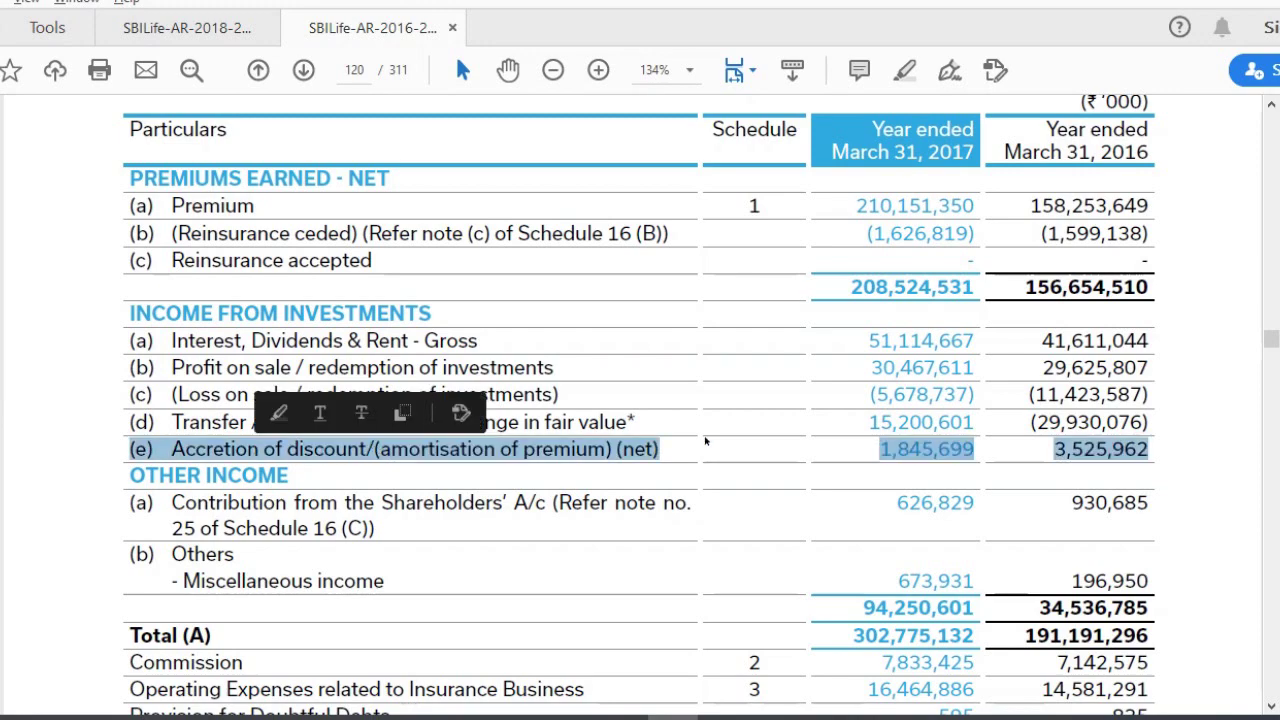
click(1181, 522)
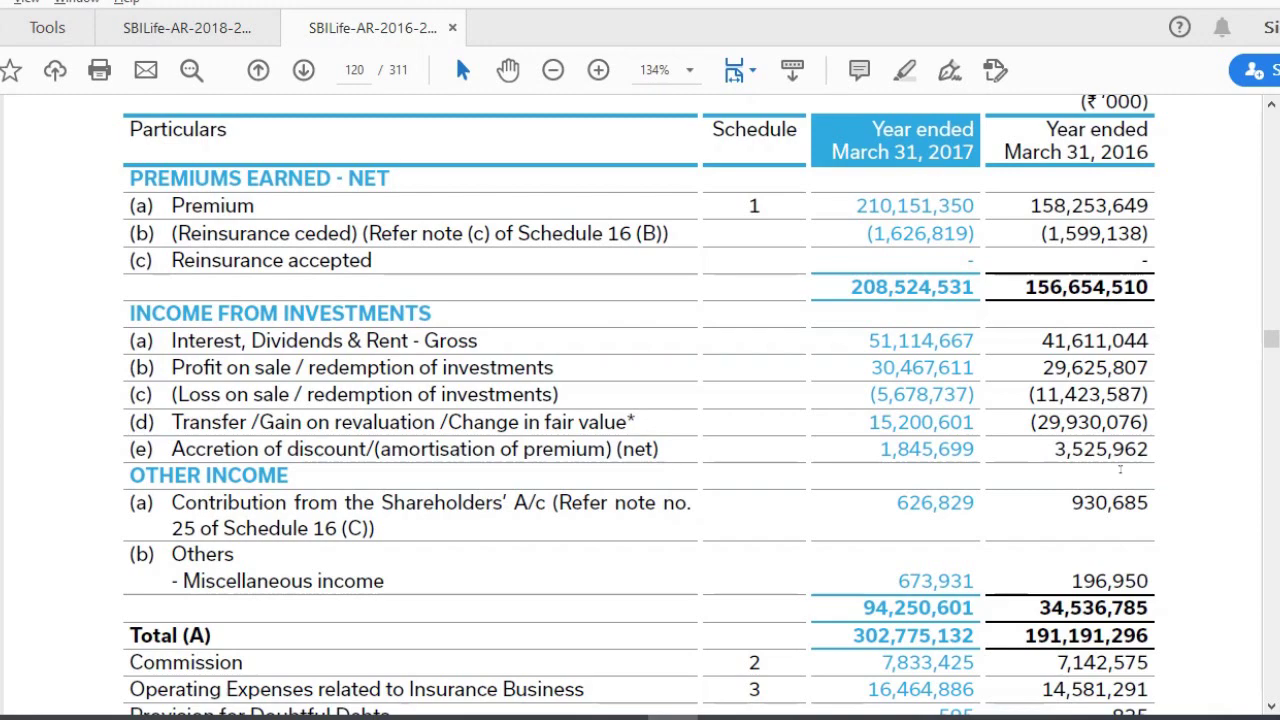
drag(1163, 450, 170, 176)
Examine the contribution from the Shareholders' A/c under Other Income, and select the leading digits of Total (A) for March 31, 2017.
drag(897, 503, 950, 507)
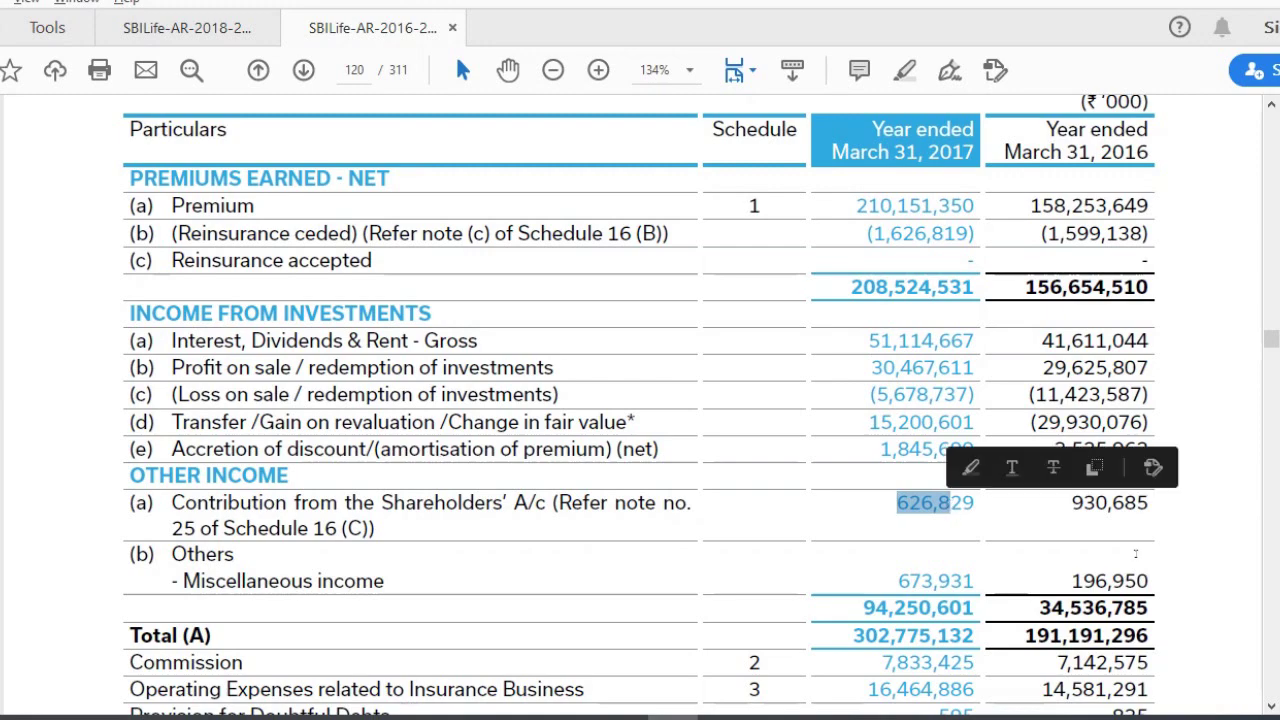
click(1221, 556)
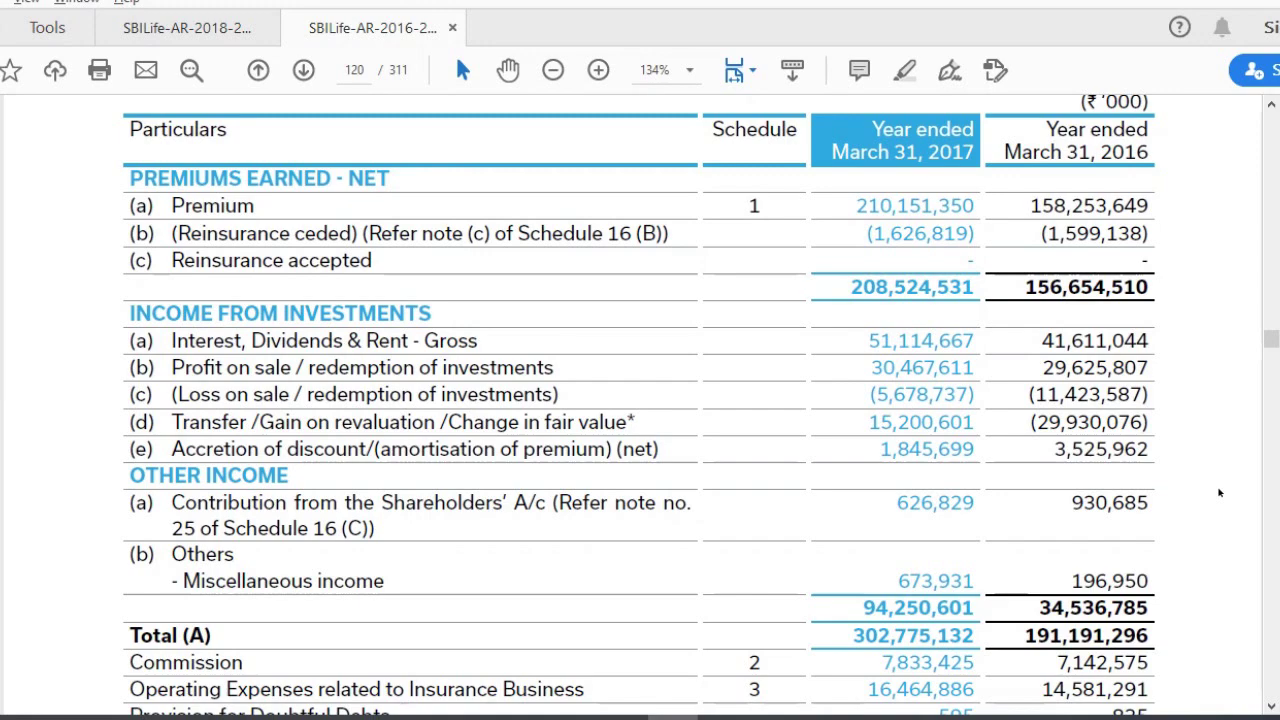
drag(886, 502, 950, 502)
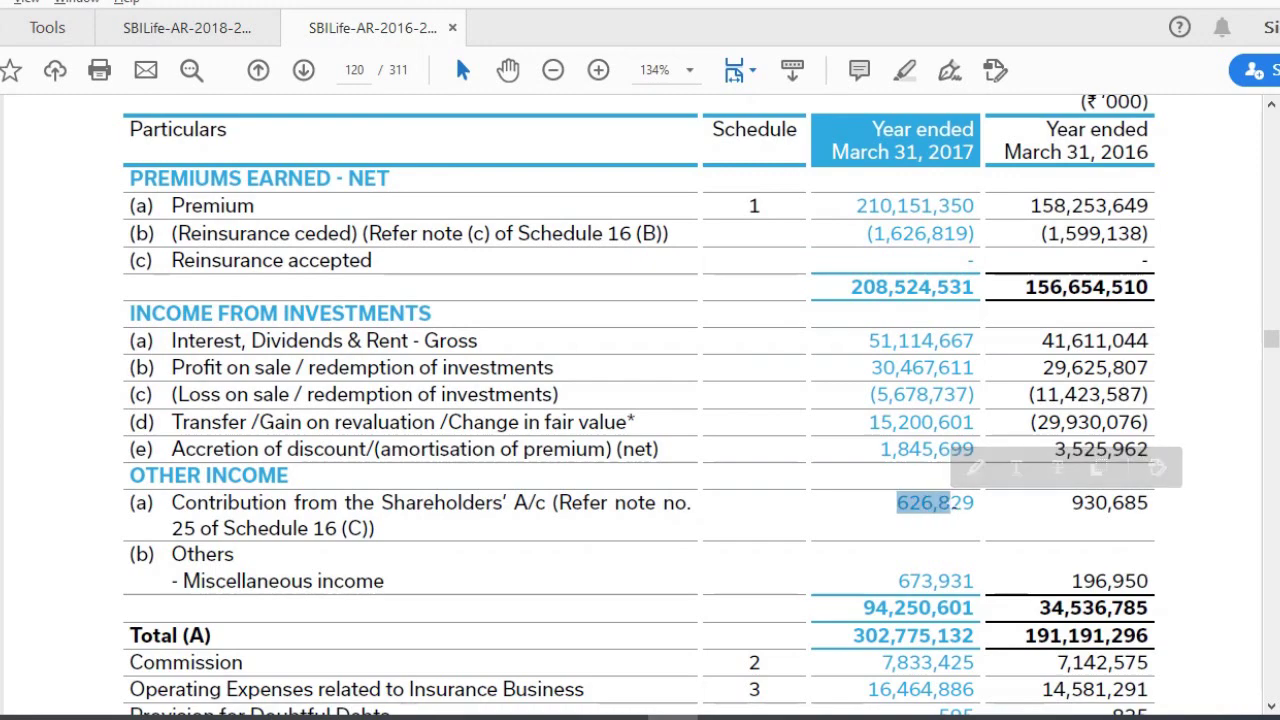
click(842, 507)
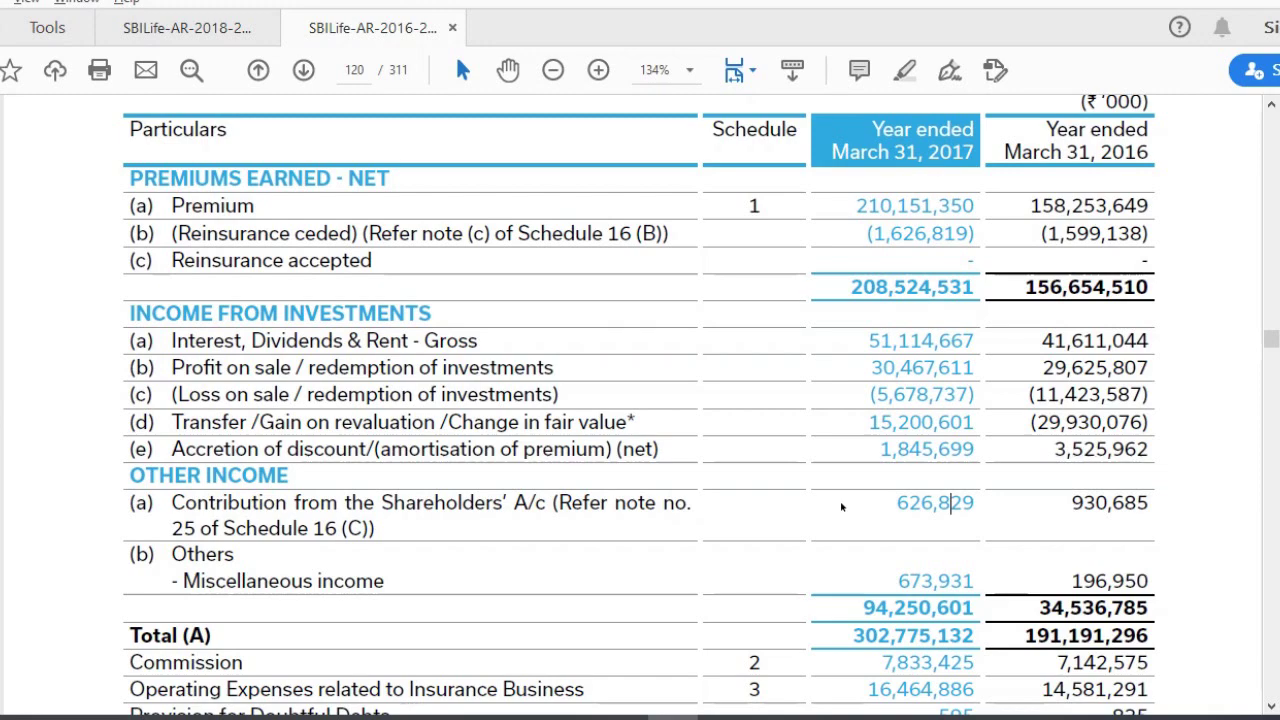
drag(131, 503, 778, 563)
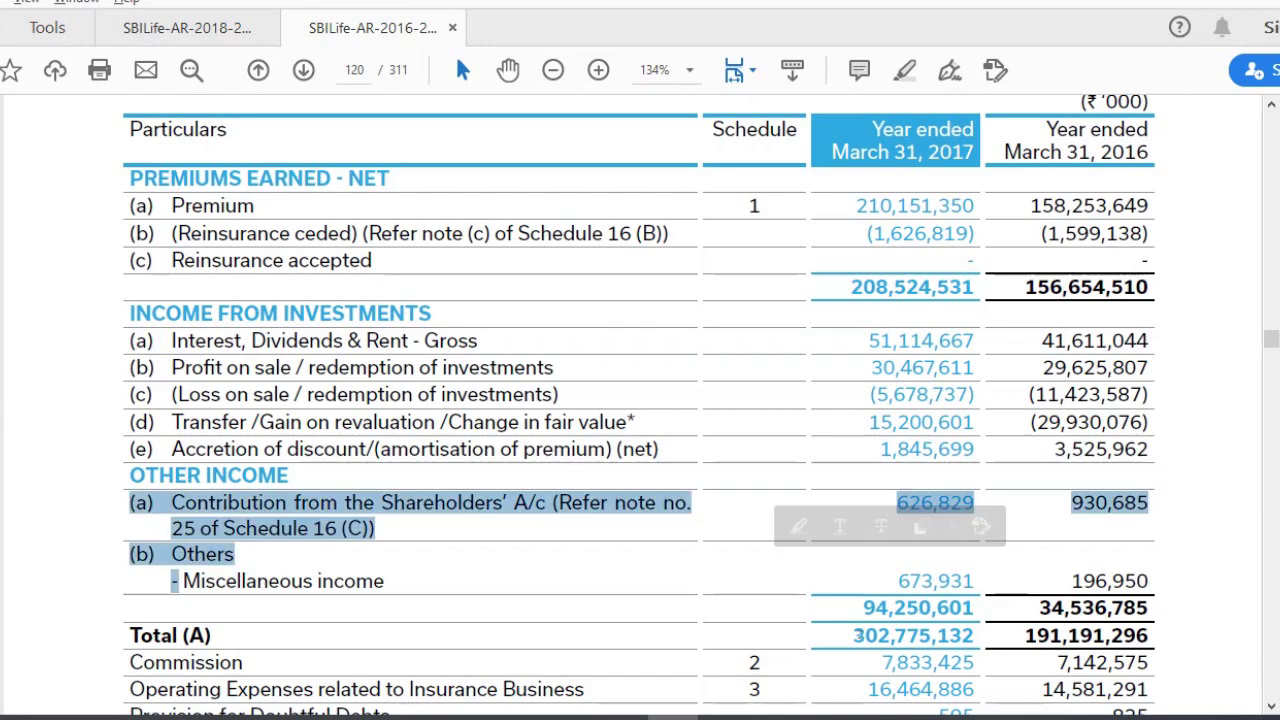
drag(852, 636, 908, 636)
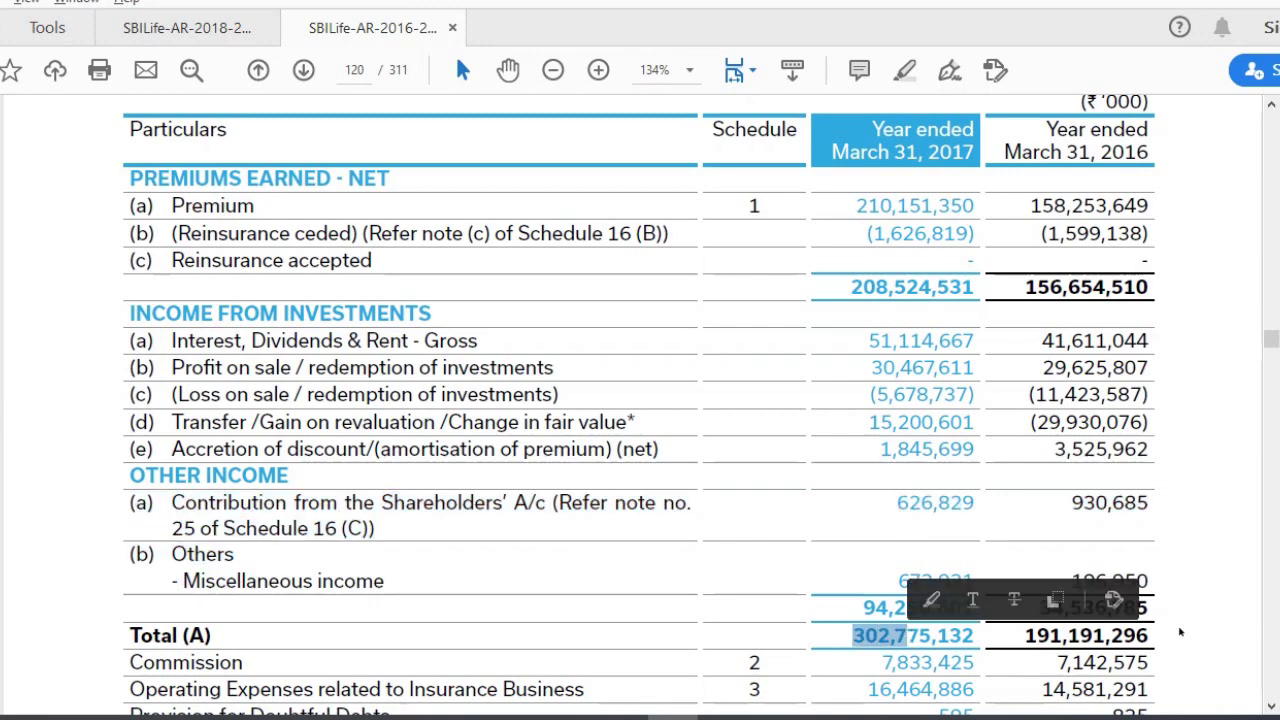
click(1226, 580)
Select the operating expenses related to insurance business row and the leading digits of Total (B) for March 31, 2017.
scroll(1226, 580, down, 8)
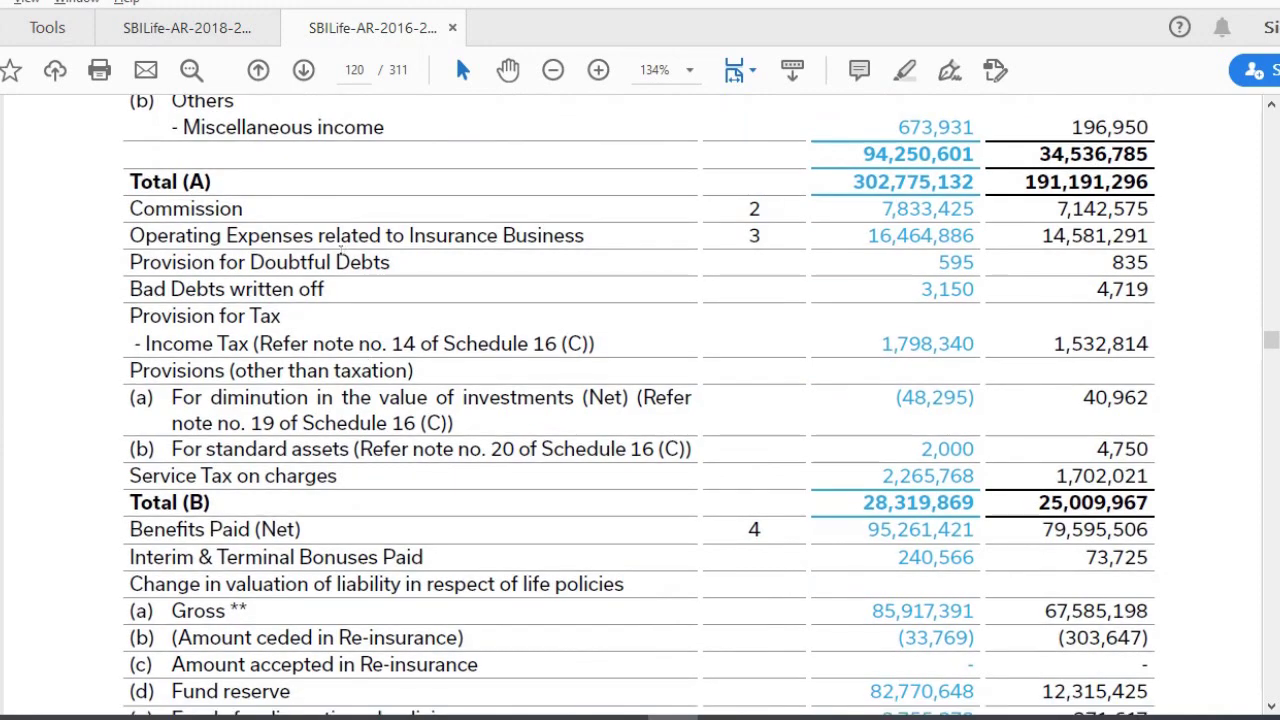
triple_click(262, 236)
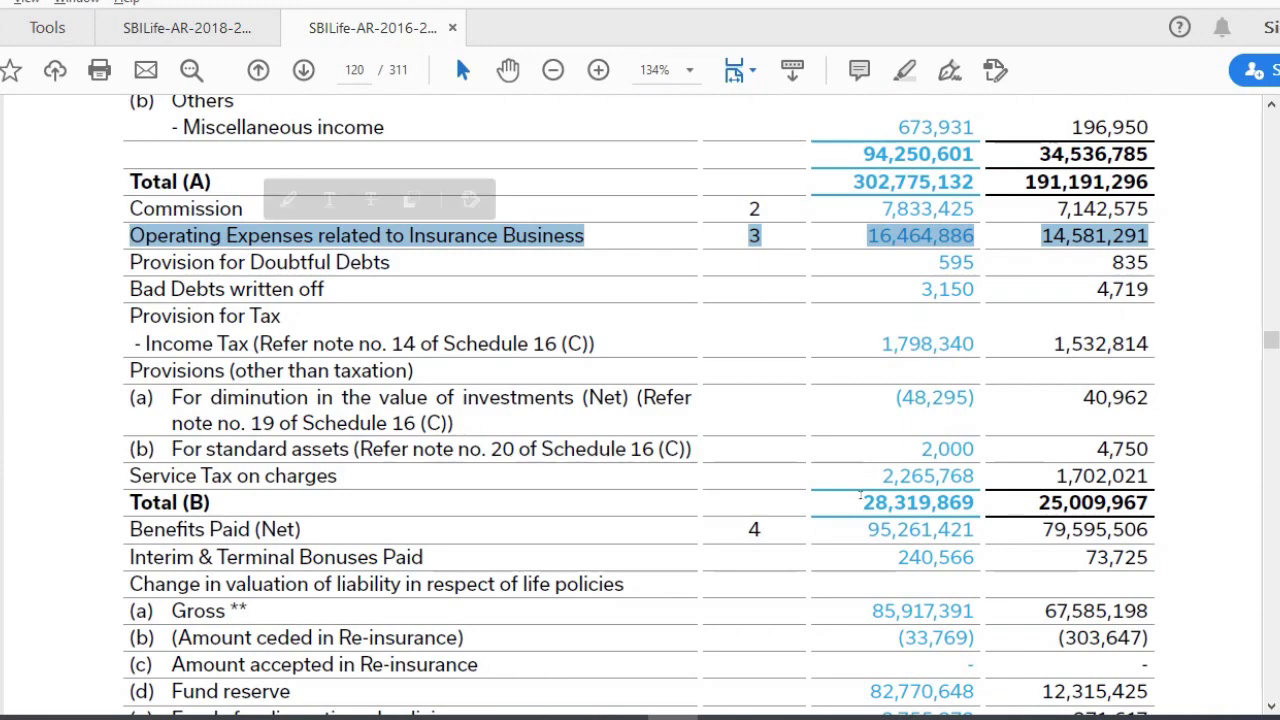
drag(863, 502, 920, 502)
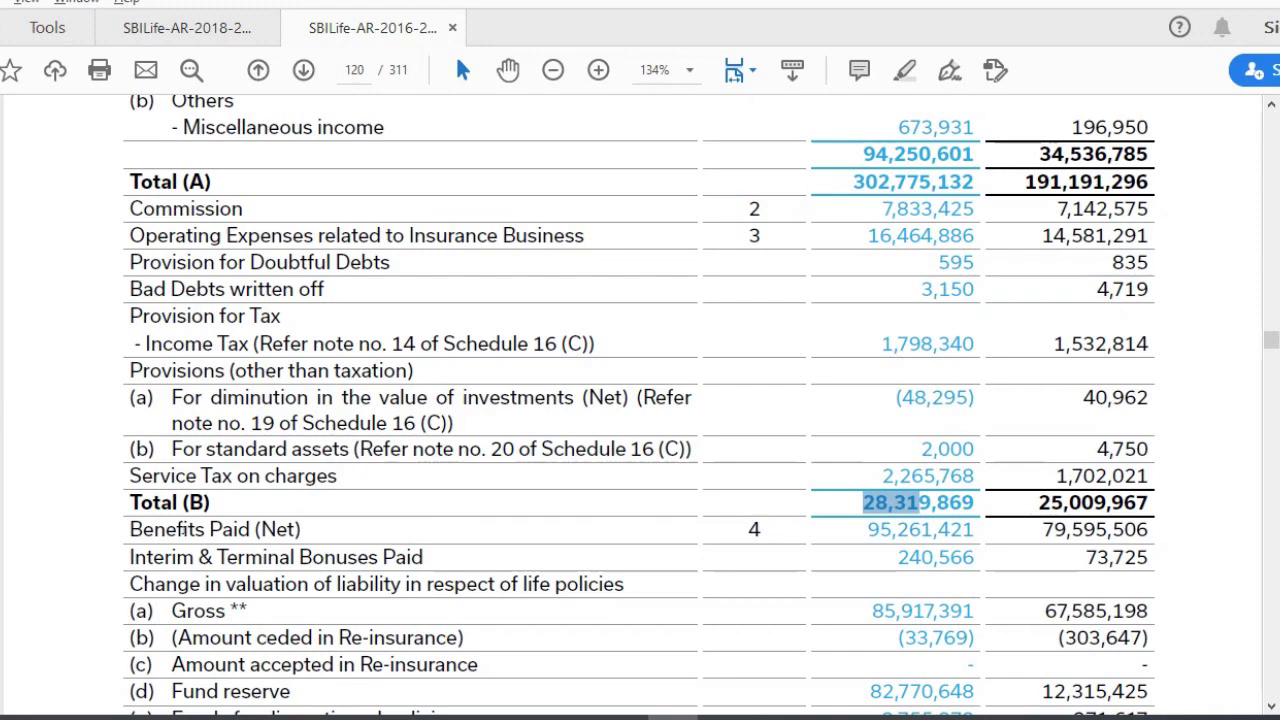
Select the Benefits Paid (Net) row and the leading digits of its March 31, 2017 amount, and clear the selection.
triple_click(166, 530)
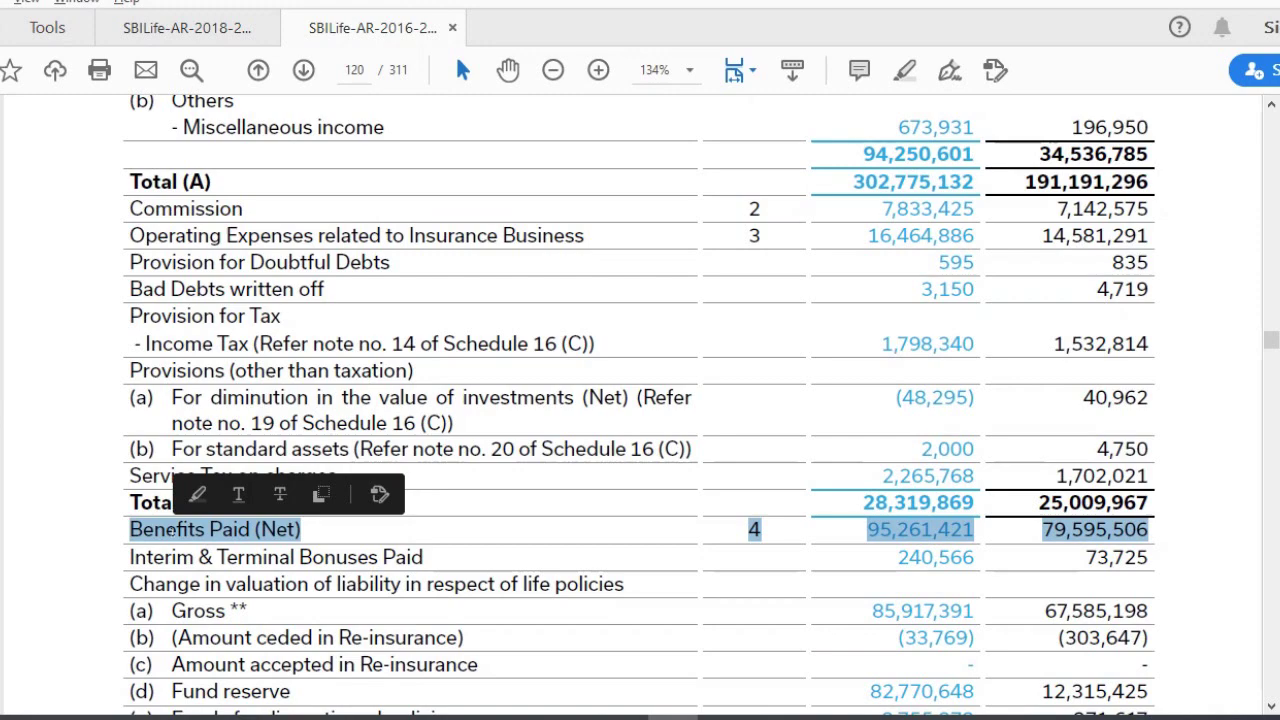
click(783, 527)
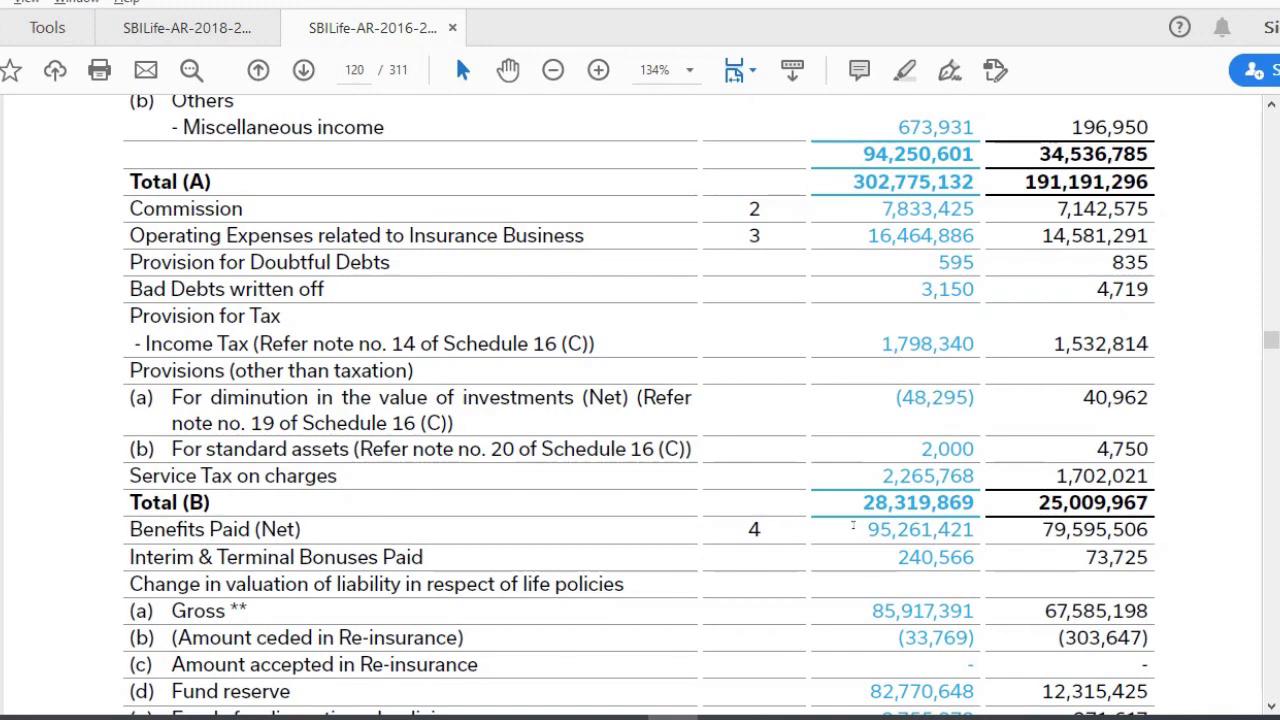
drag(867, 529, 922, 529)
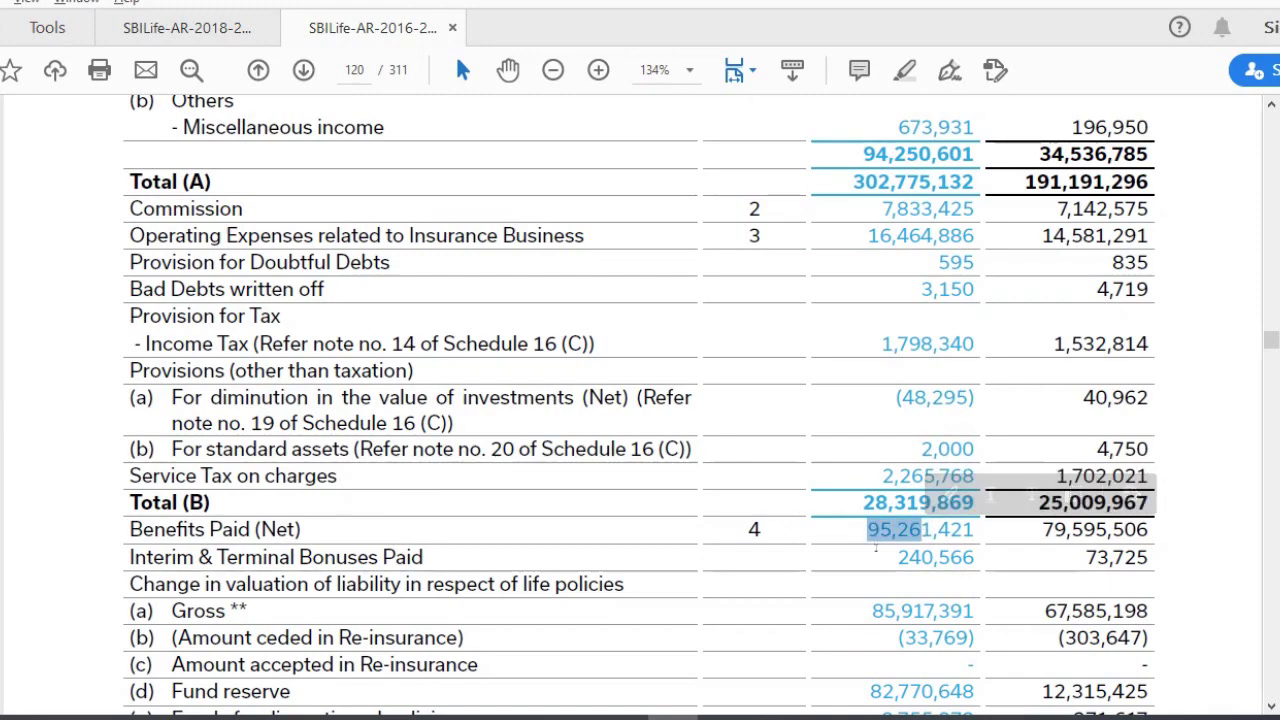
click(73, 627)
Select the "Change in valuation of liability in respect of life policies" heading to point out the section.
scroll(73, 627, down, 1)
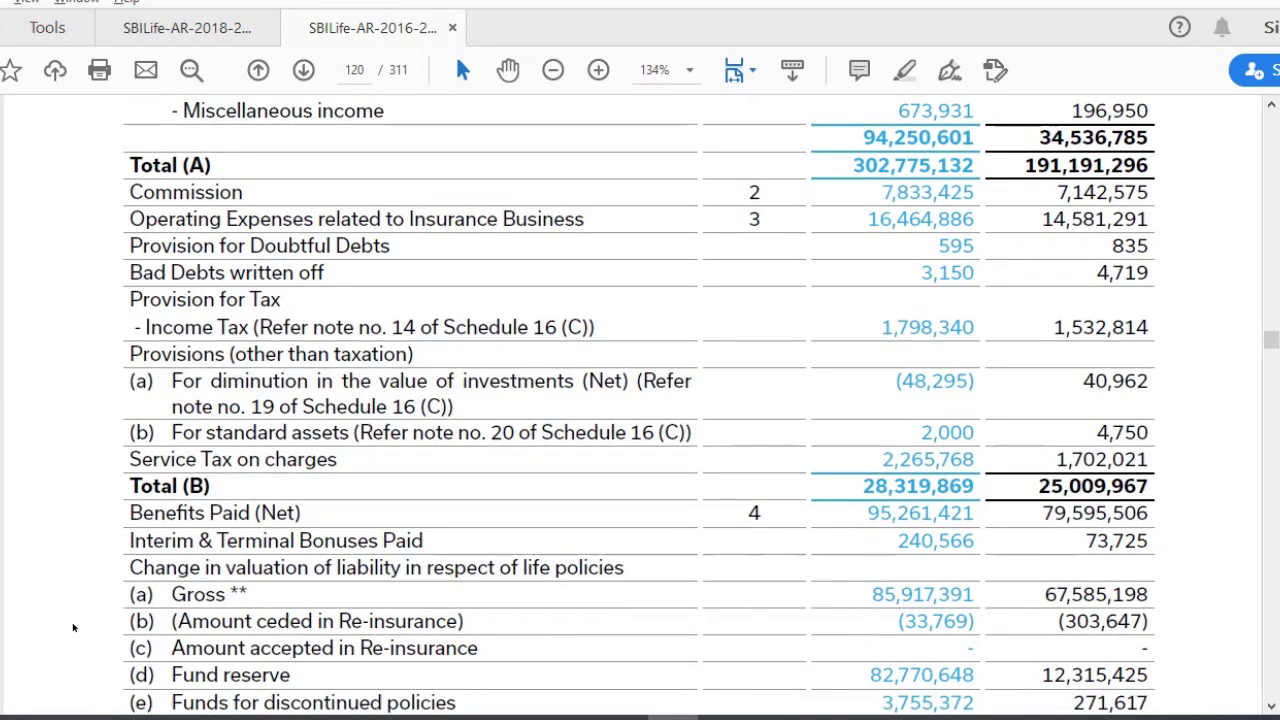
scroll(73, 627, down, 2)
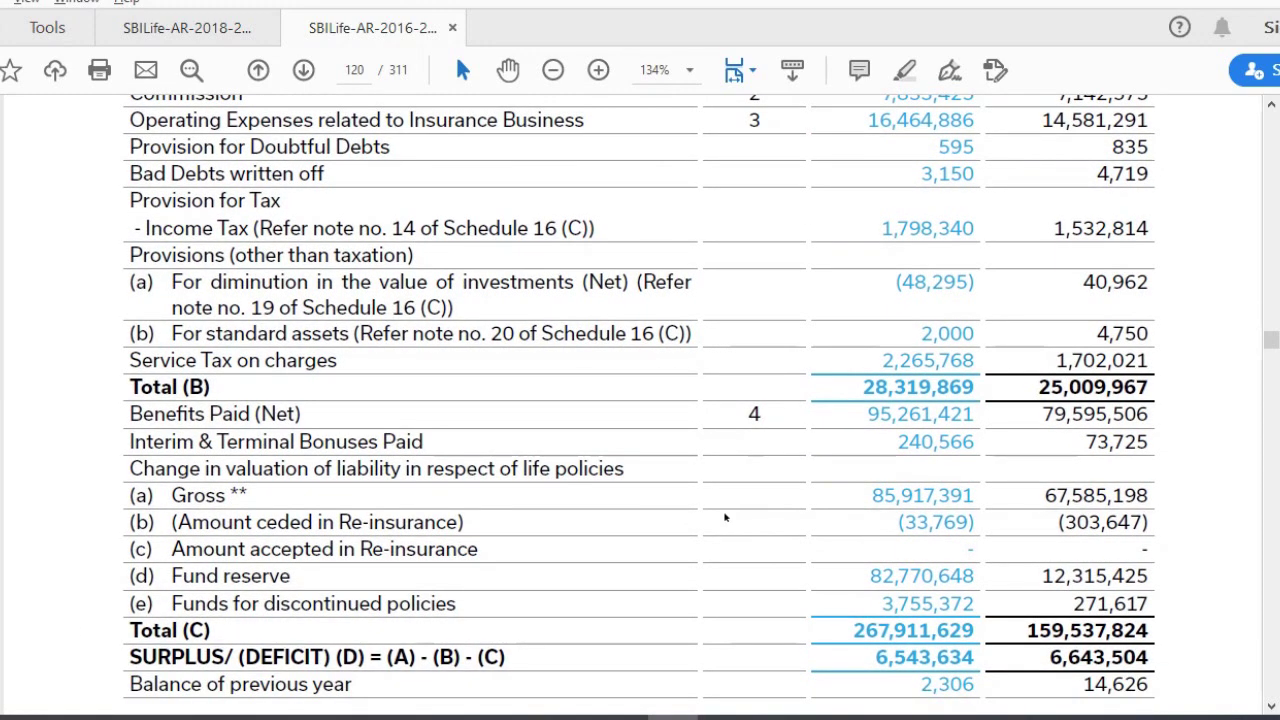
drag(130, 495, 958, 522)
click(880, 505)
double_click(268, 468)
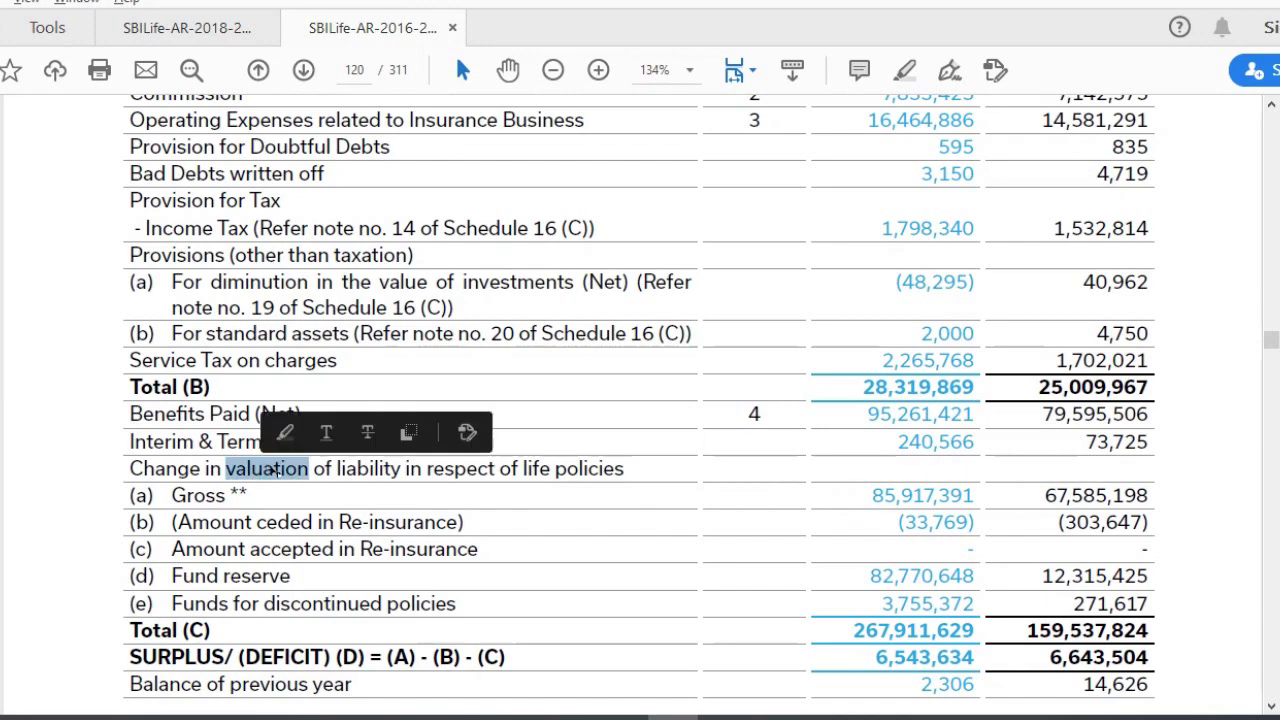
triple_click(271, 469)
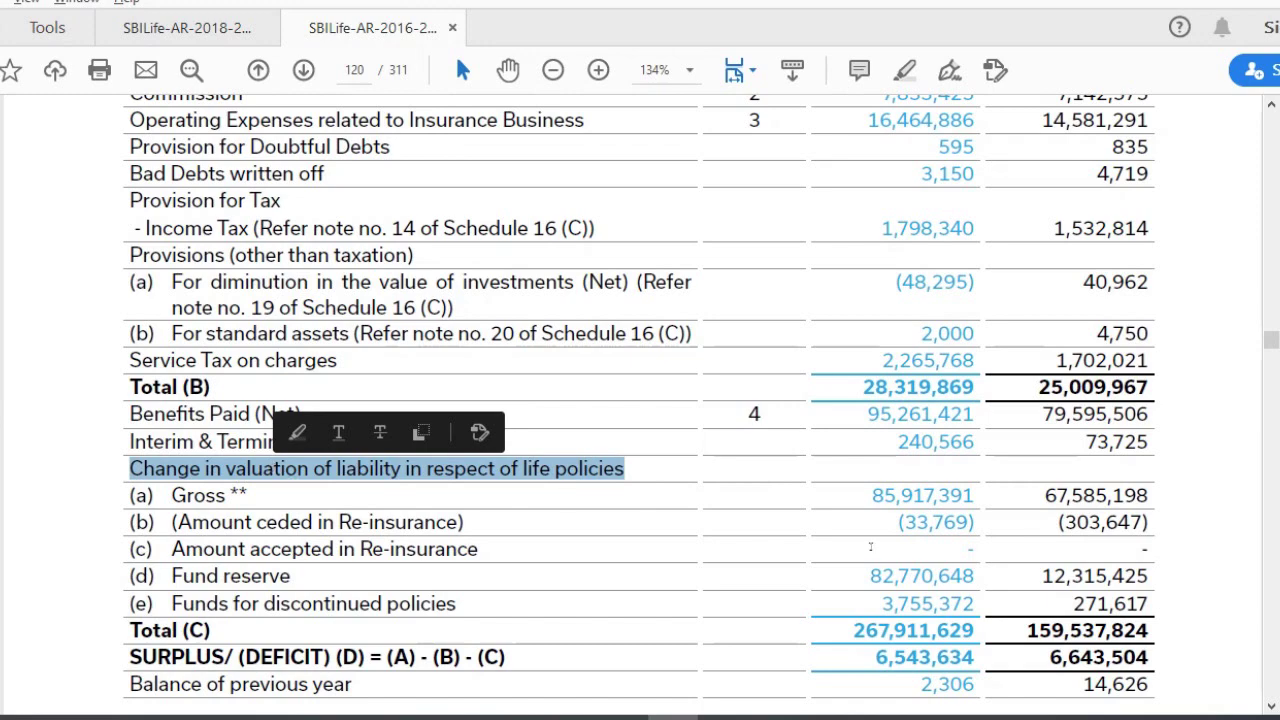
Select the leading digits of the Gross and Fund reserve amounts for the year ended March 31, 2017.
drag(872, 495, 927, 498)
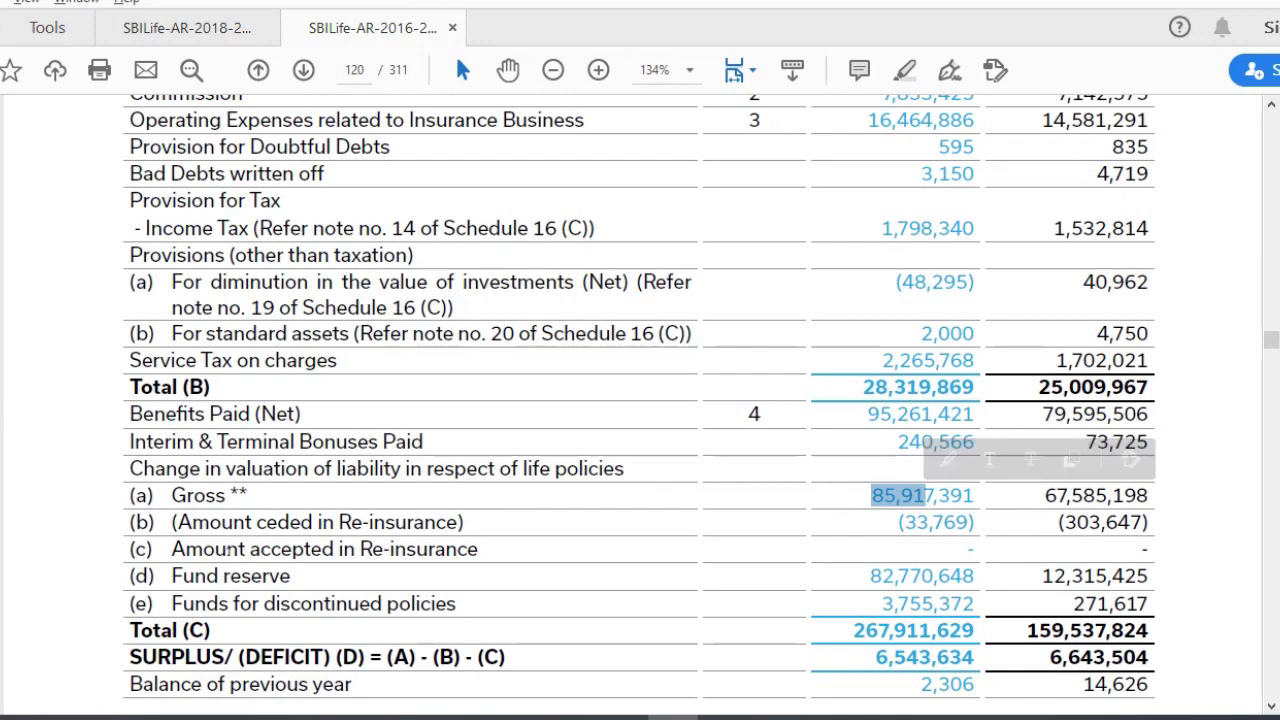
triple_click(184, 578)
drag(870, 576, 922, 576)
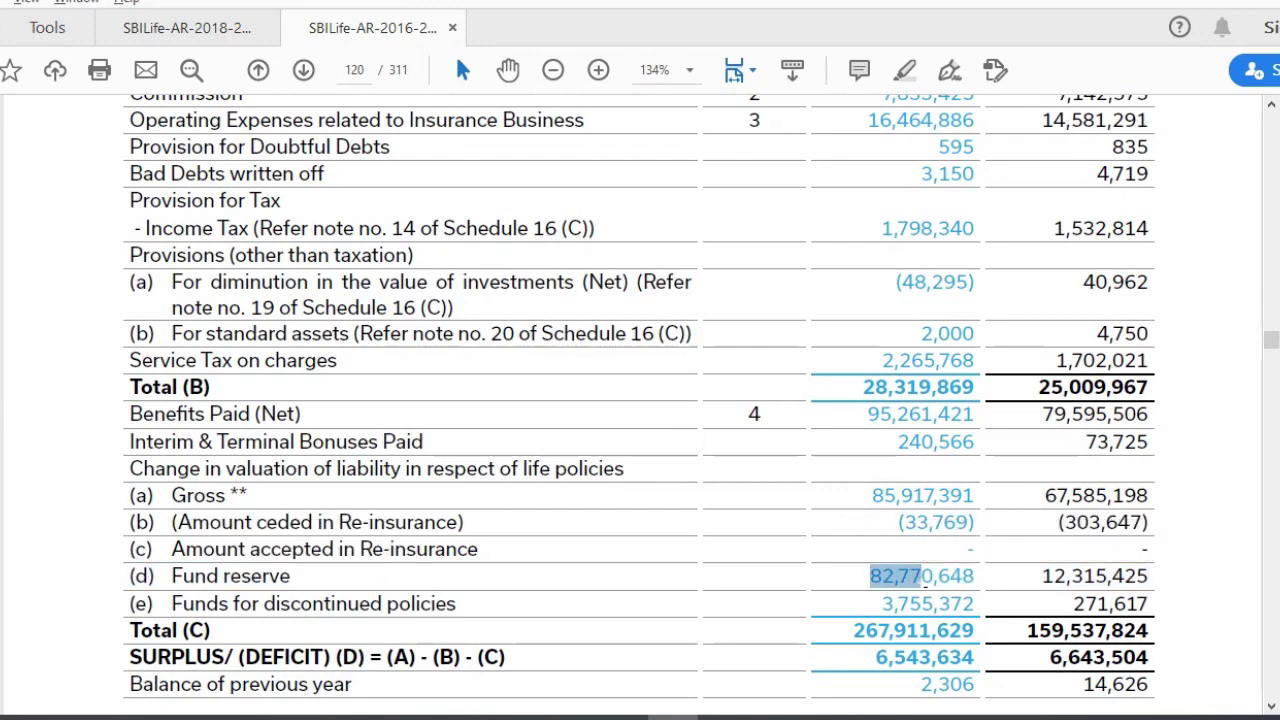
Trace the surplus / (deficit) formula by selecting the Total (C) and Total (B) rows and the term (A).
triple_click(906, 630)
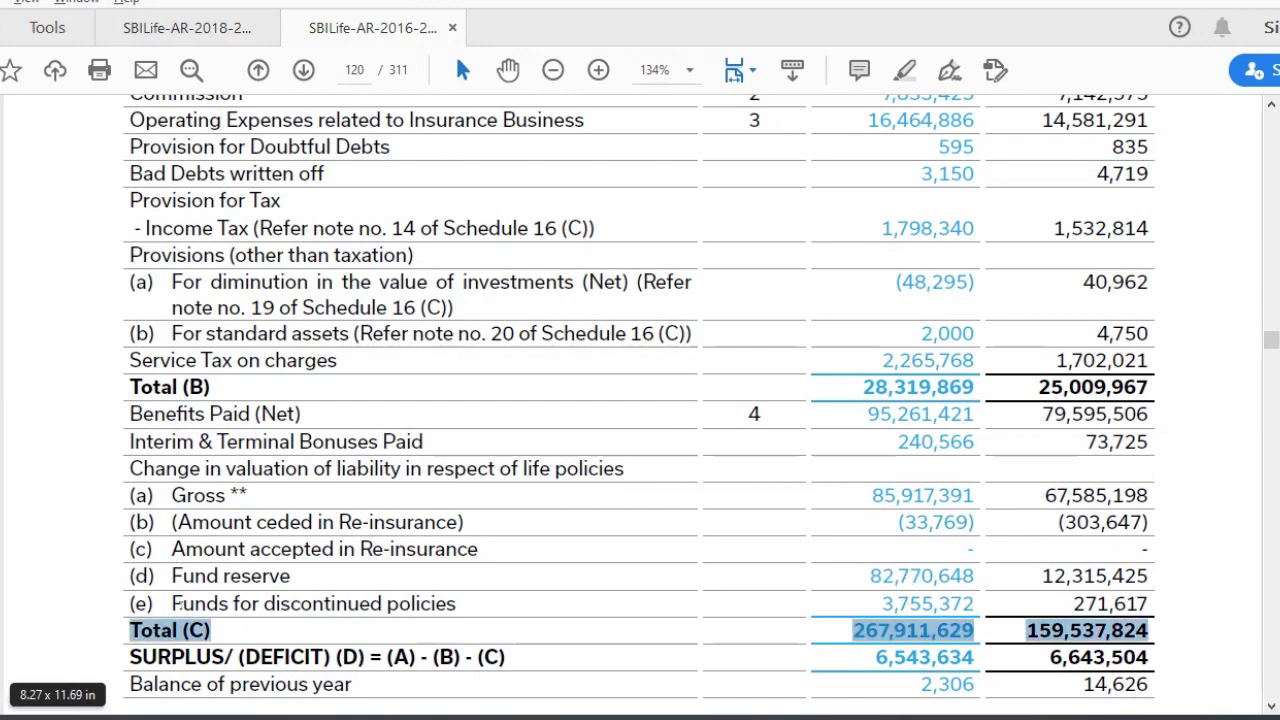
triple_click(166, 386)
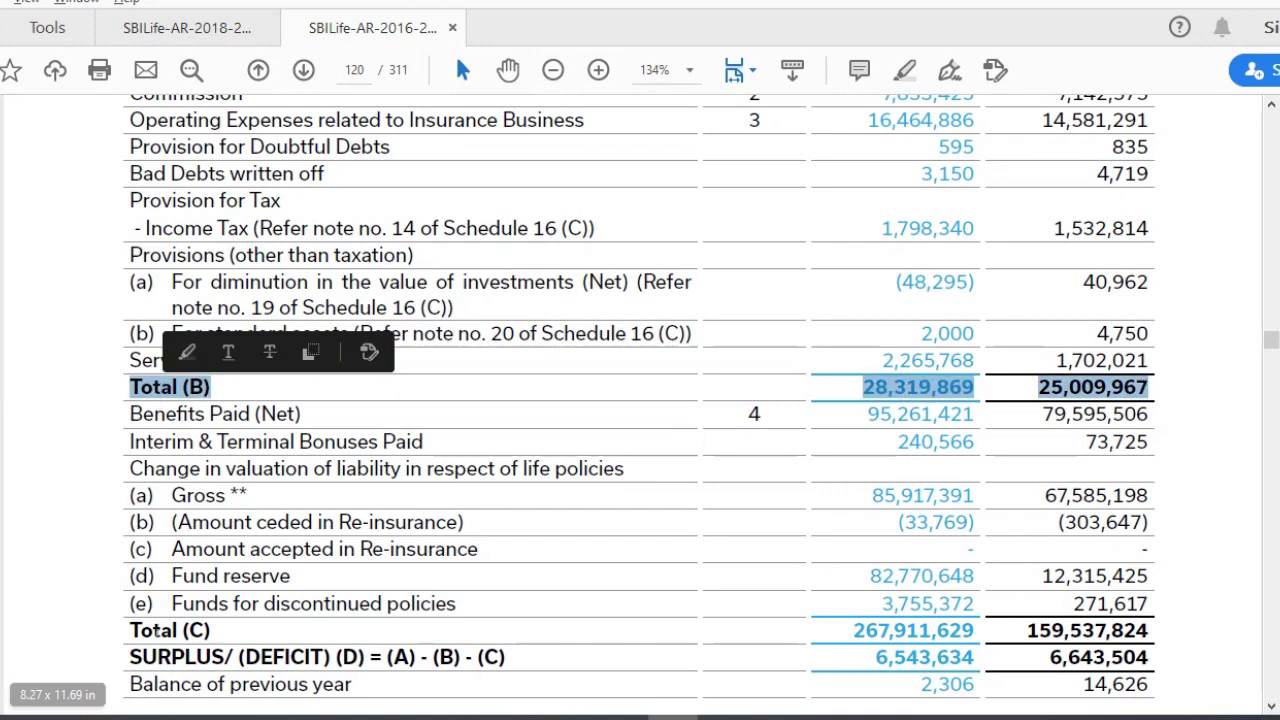
triple_click(162, 632)
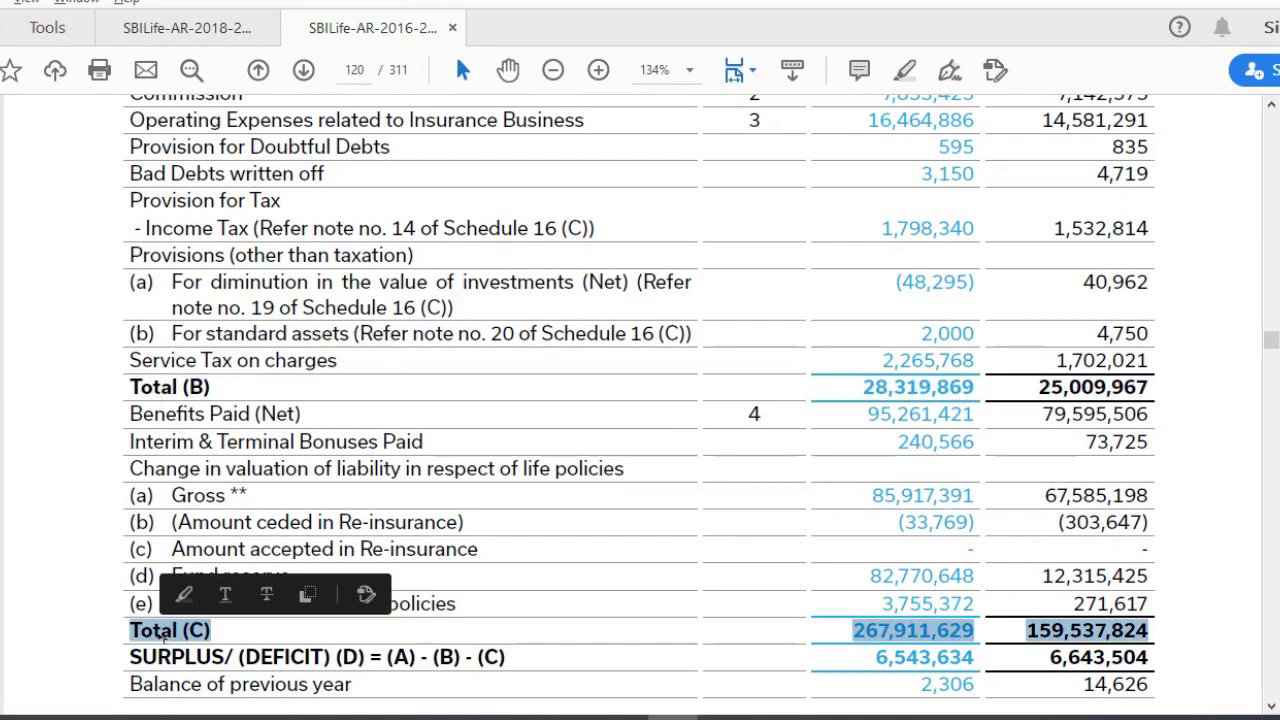
click(120, 660)
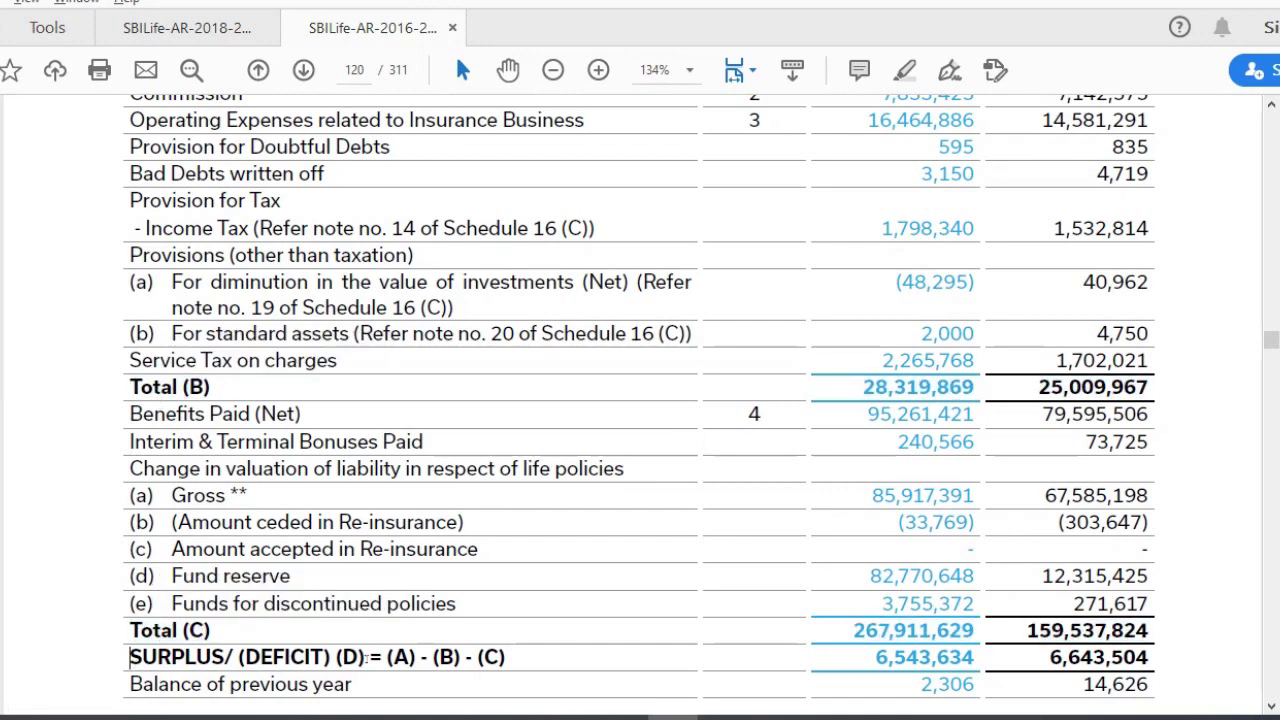
drag(386, 657, 412, 657)
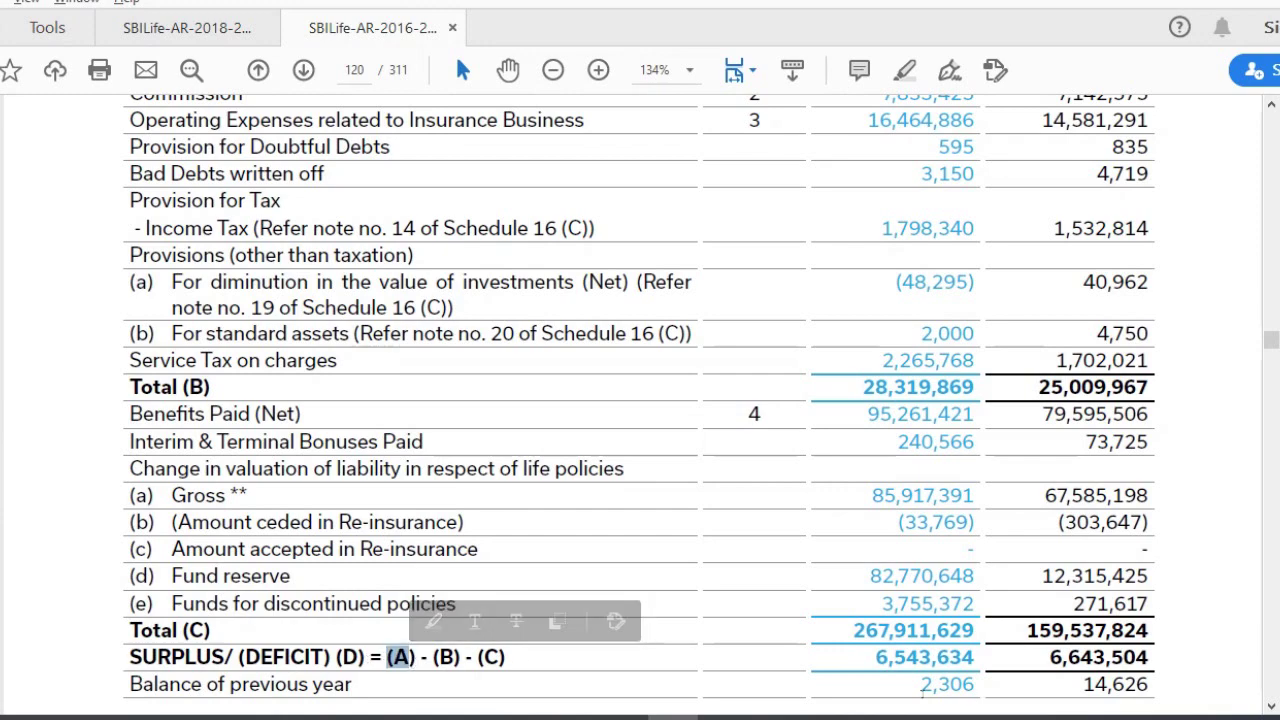
Select the leading digits of the March 31, 2017 surplus to read its magnitude, revisit the Fund reserve row, and clear the selection.
drag(875, 657, 918, 658)
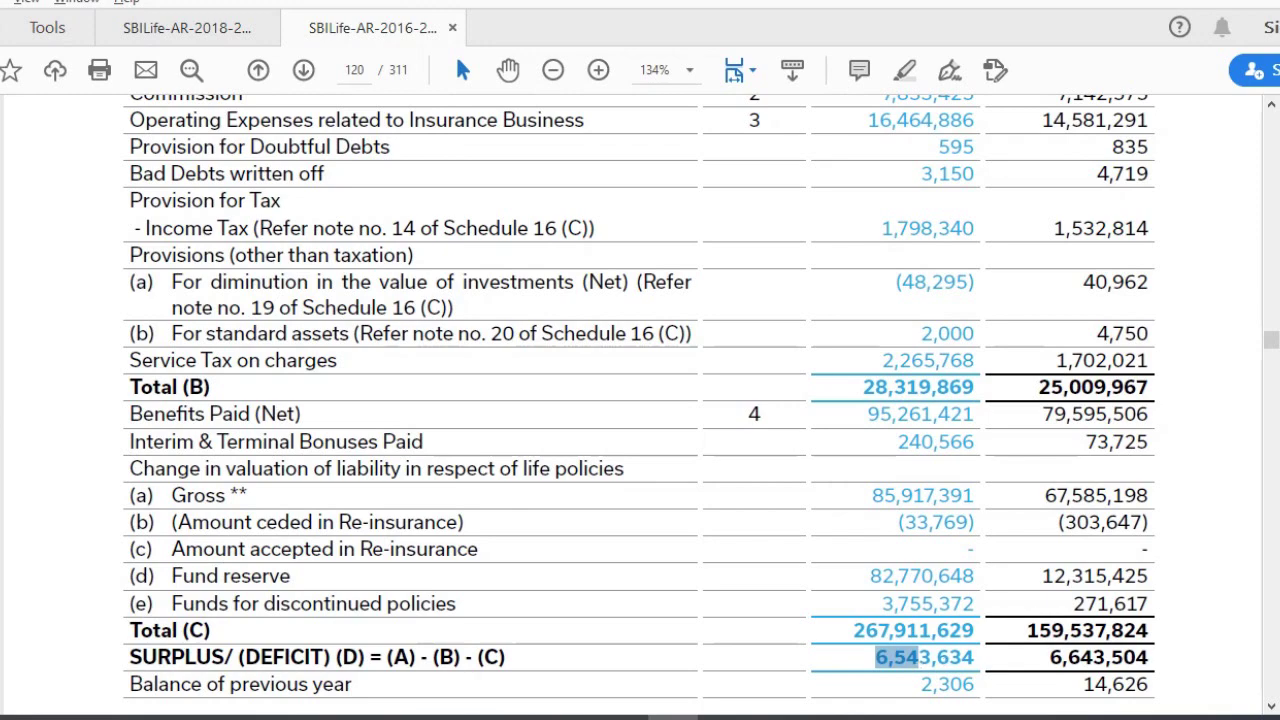
click(1228, 494)
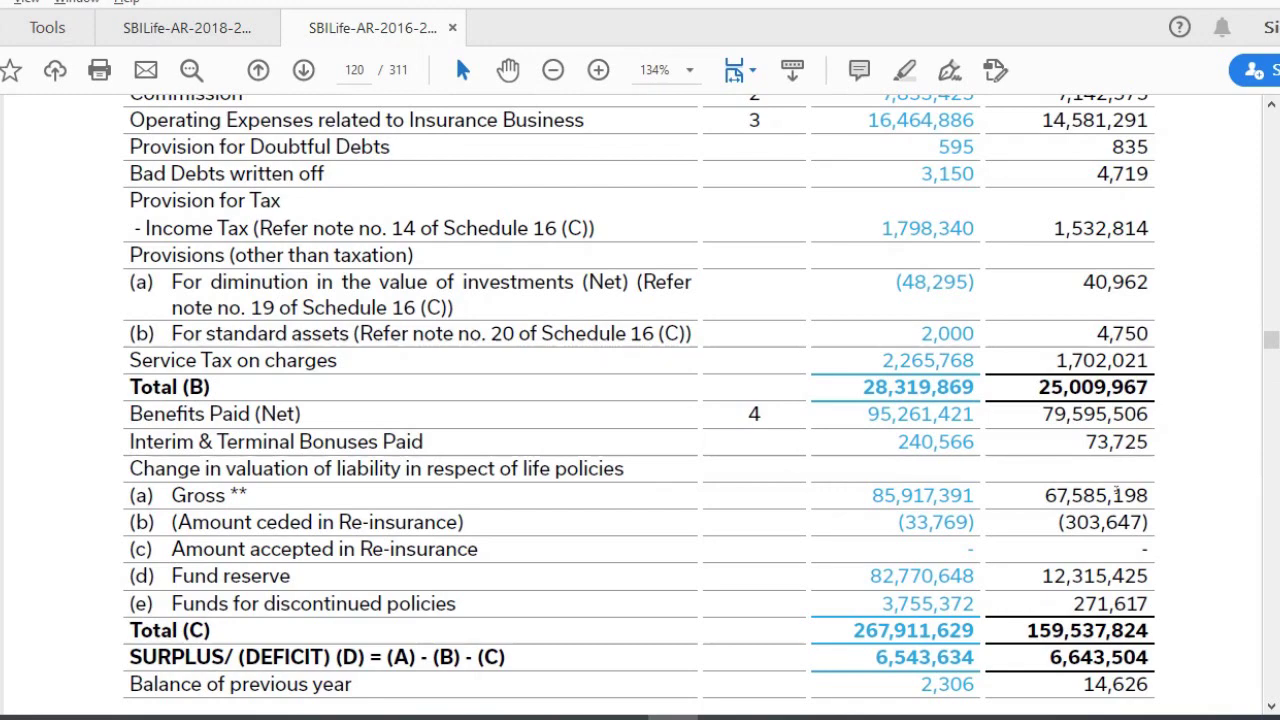
triple_click(262, 580)
drag(876, 657, 918, 657)
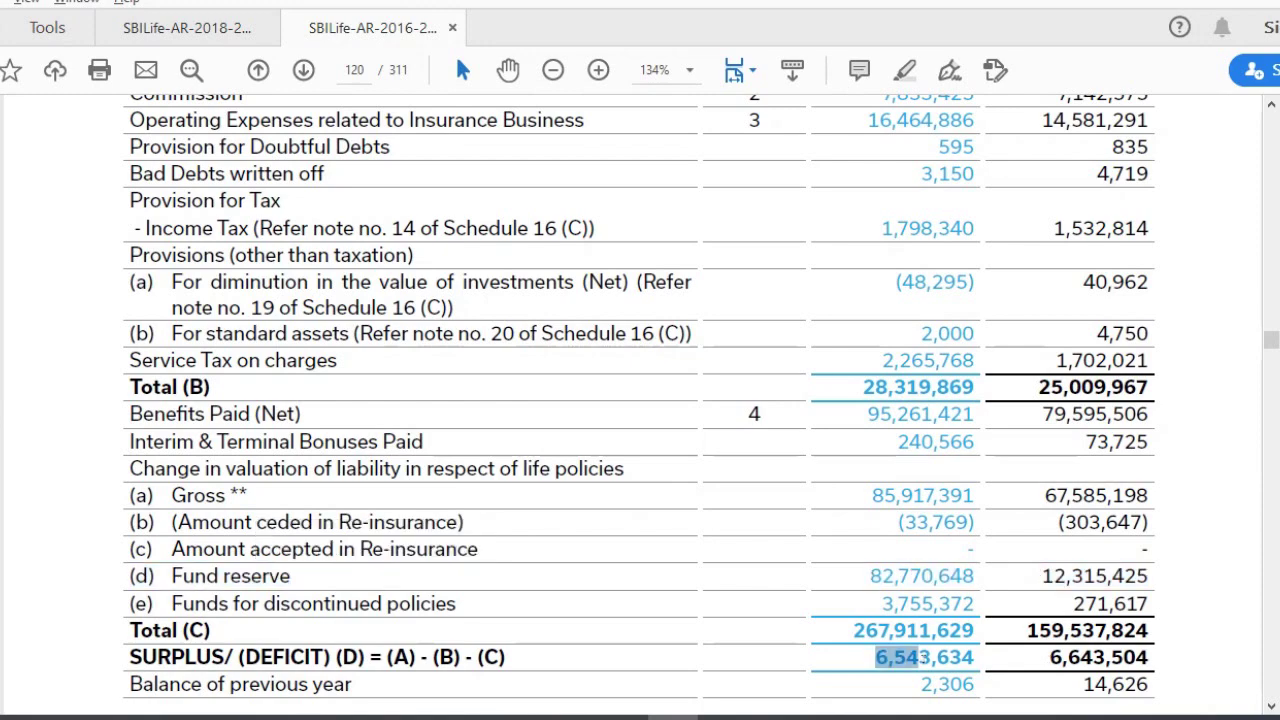
key(Right)
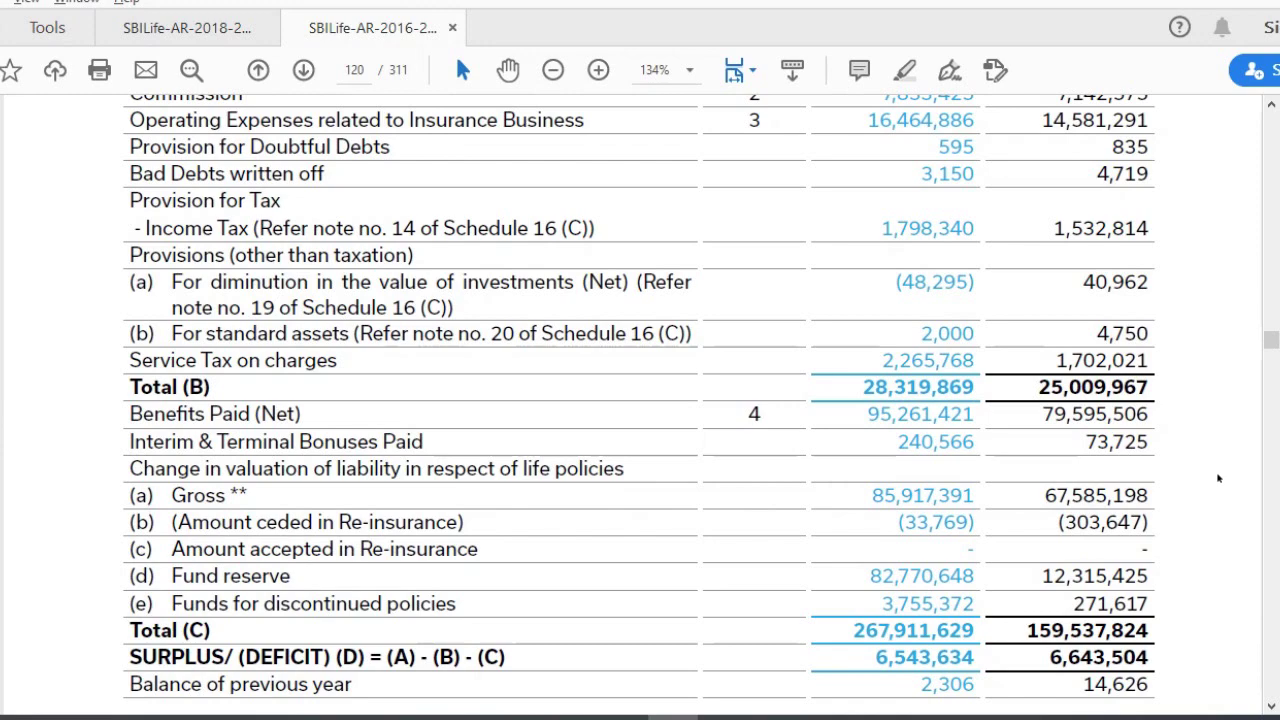
shift+click(876, 657)
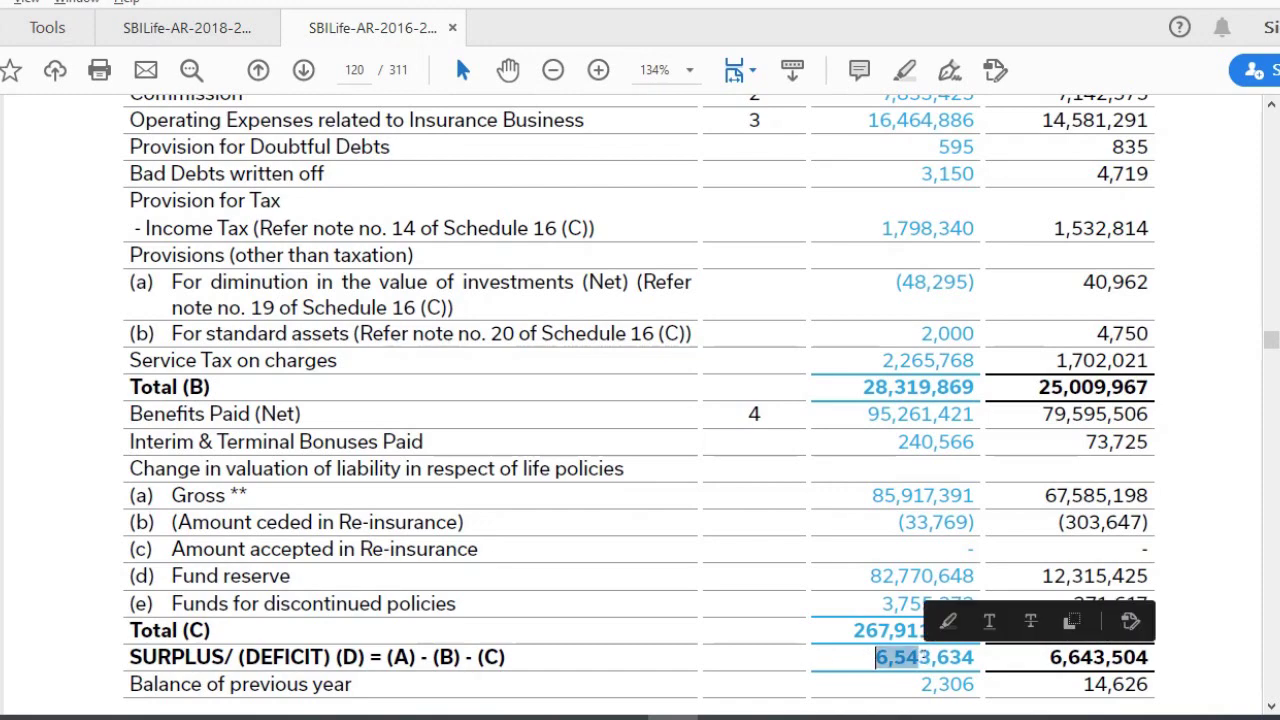
click(1190, 507)
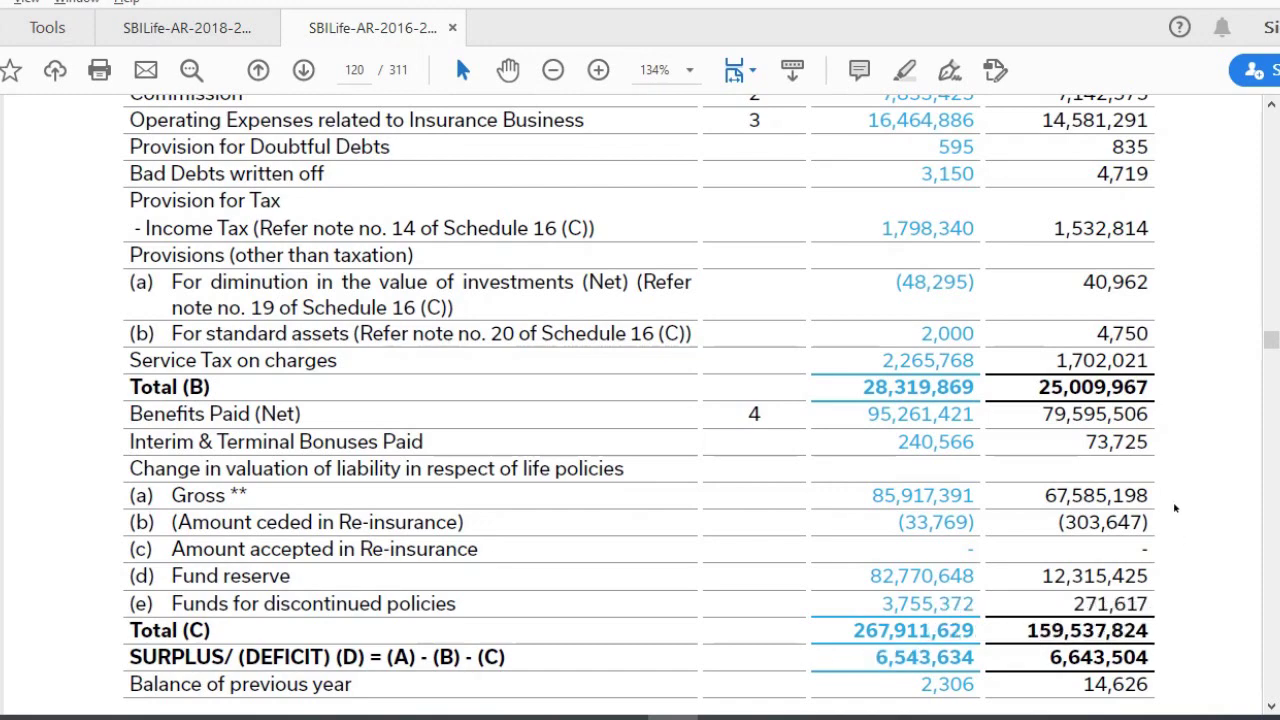
Go to the Shareholders' Account on page 122 and select its heading and the "Amount transferred from Policyholder Account" row.
key(Right)
key(Right)
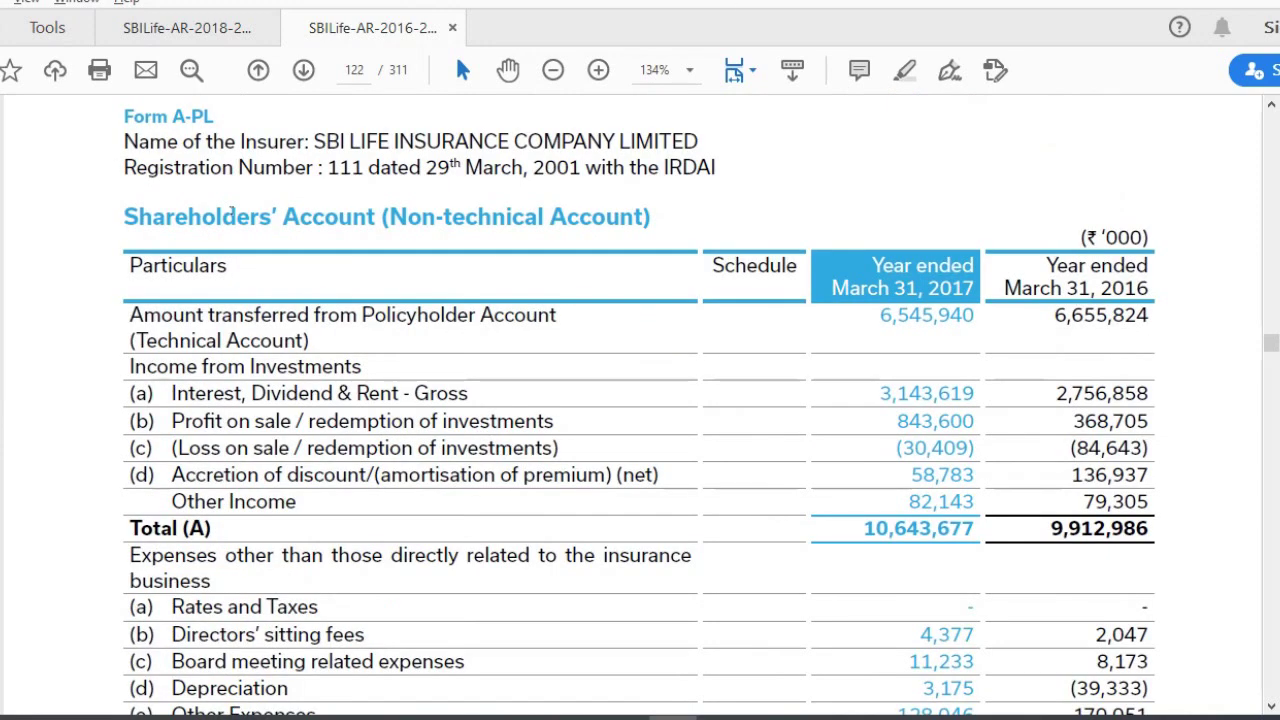
triple_click(233, 217)
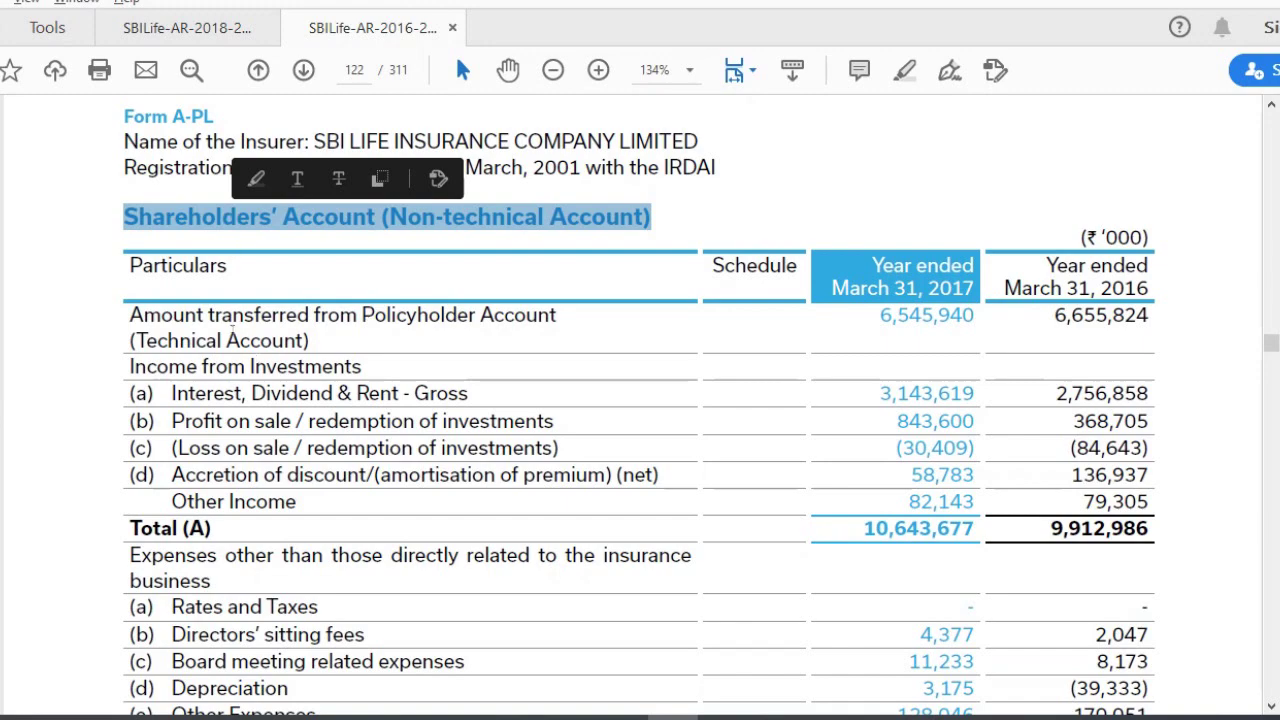
drag(129, 314, 777, 350)
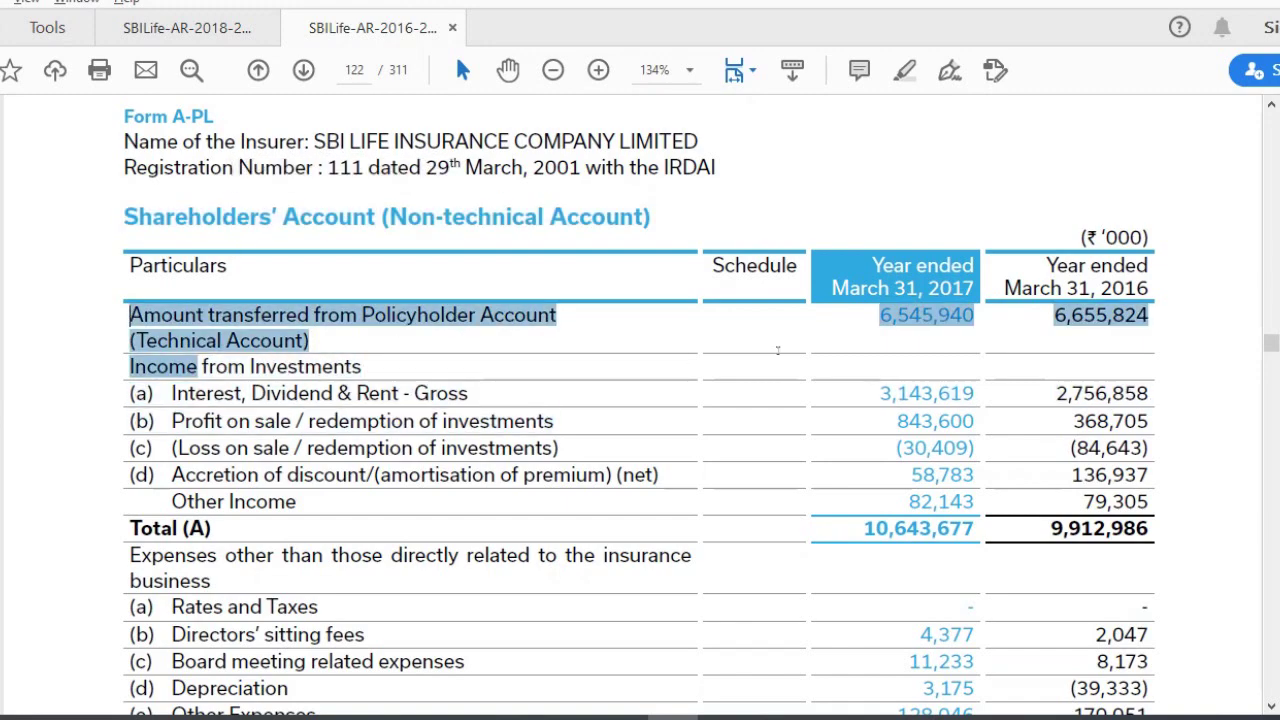
click(898, 358)
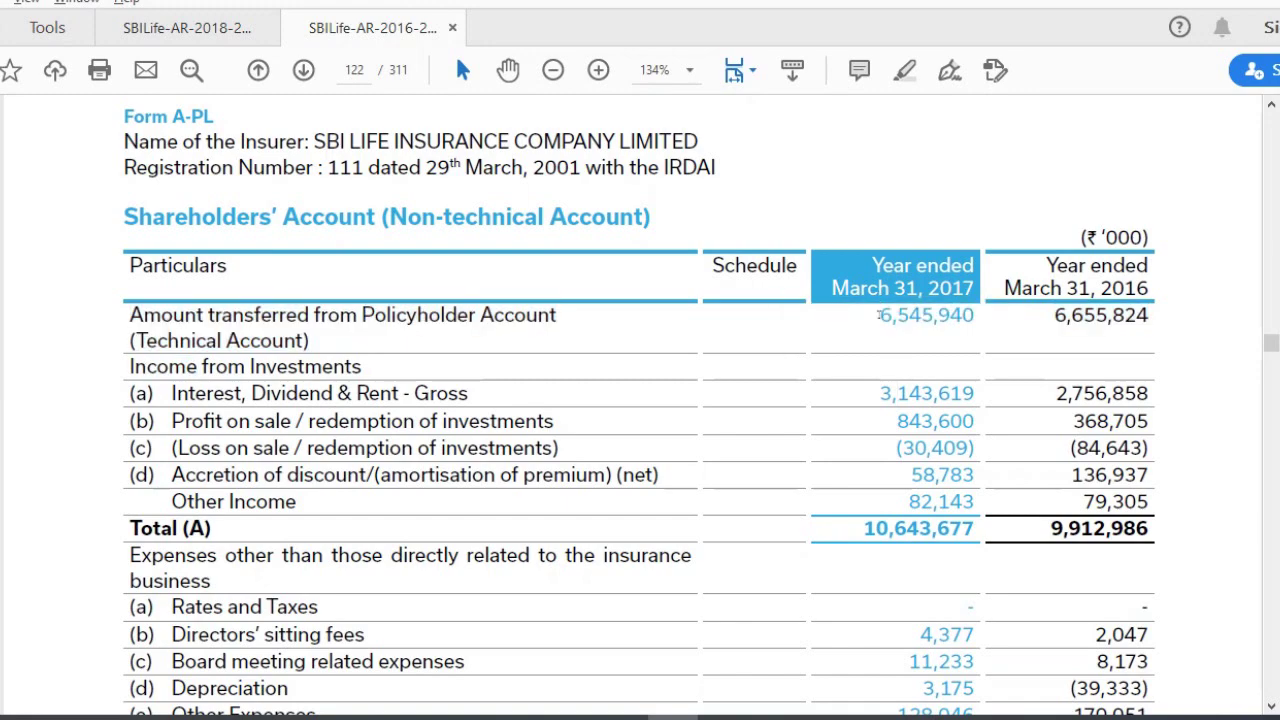
Select the leading digits of the March 31, 2017 amount transferred from the Policyholder Account to read its magnitude.
drag(878, 314, 920, 316)
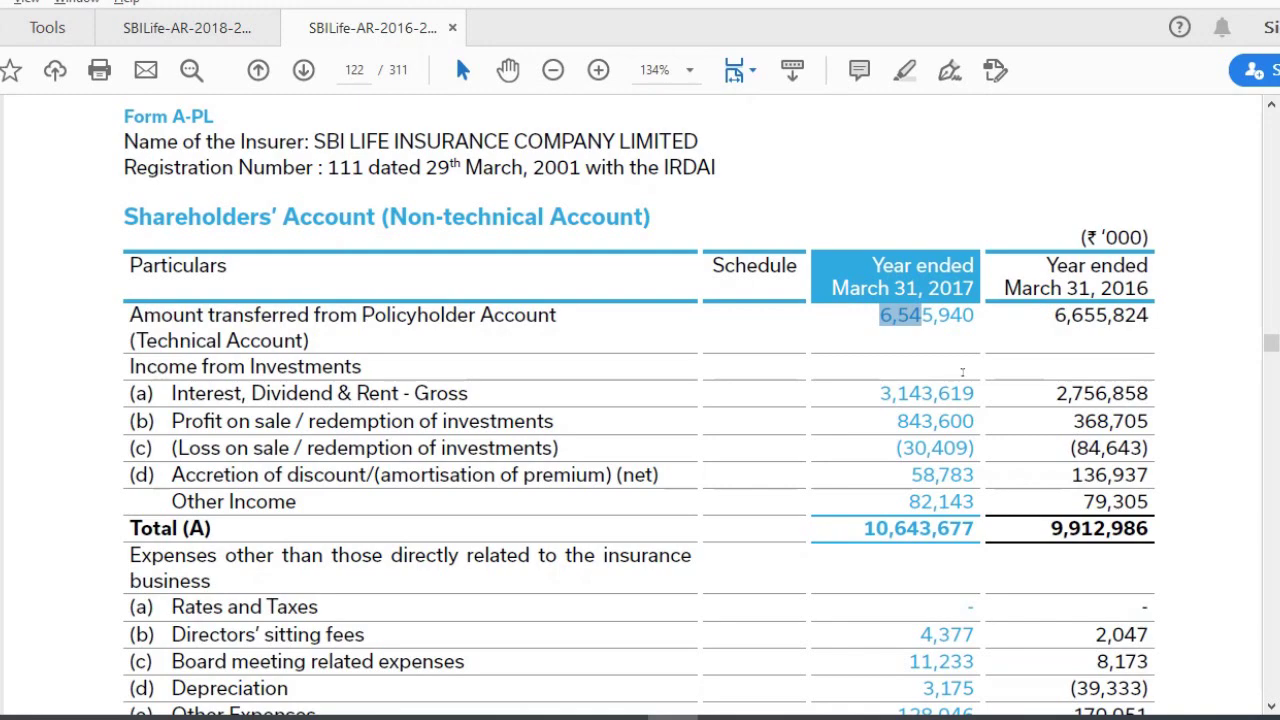
click(873, 371)
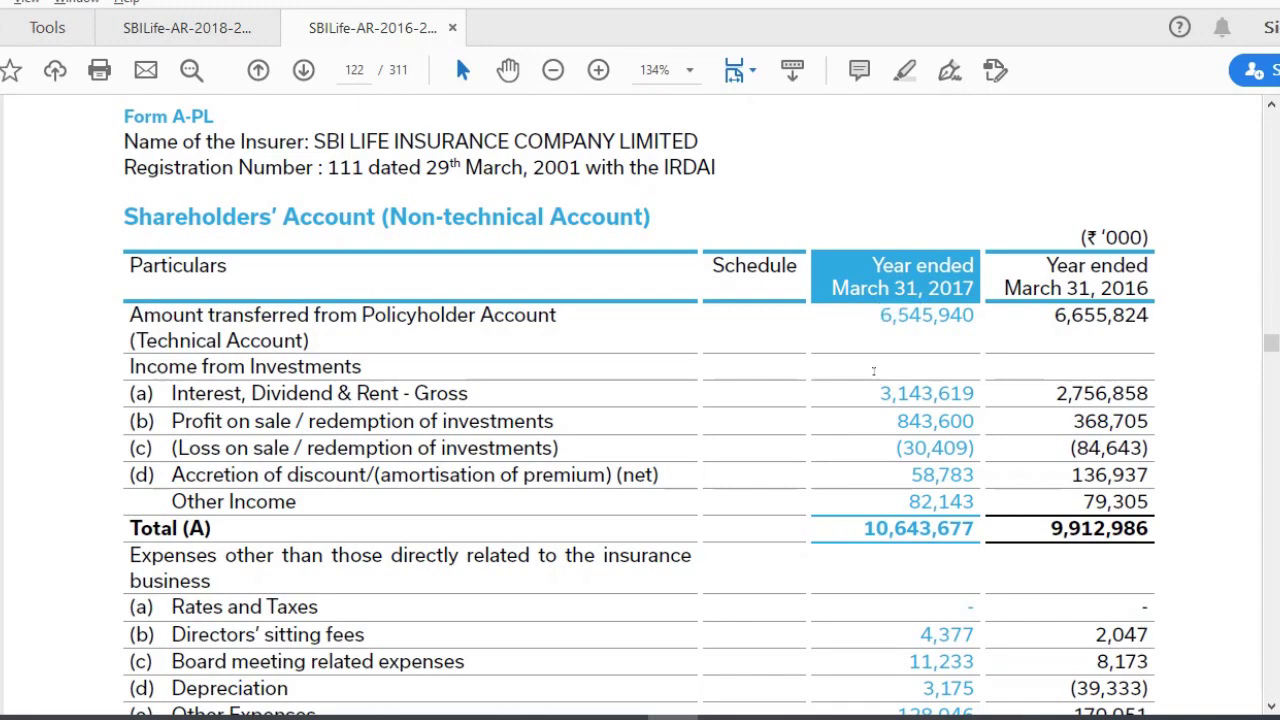
drag(881, 315, 921, 318)
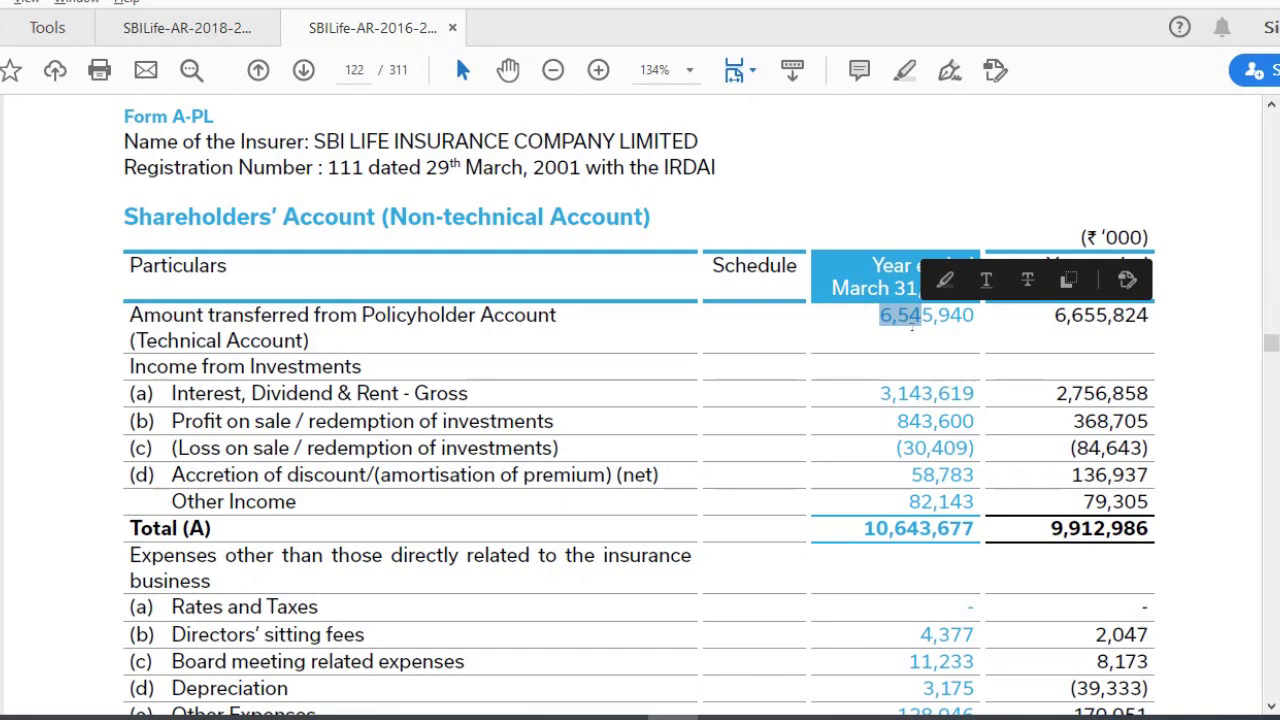
Select the Income from Investments rows of the Shareholders' Account and the leading digits of the March 31, 2017 Total (A).
triple_click(222, 368)
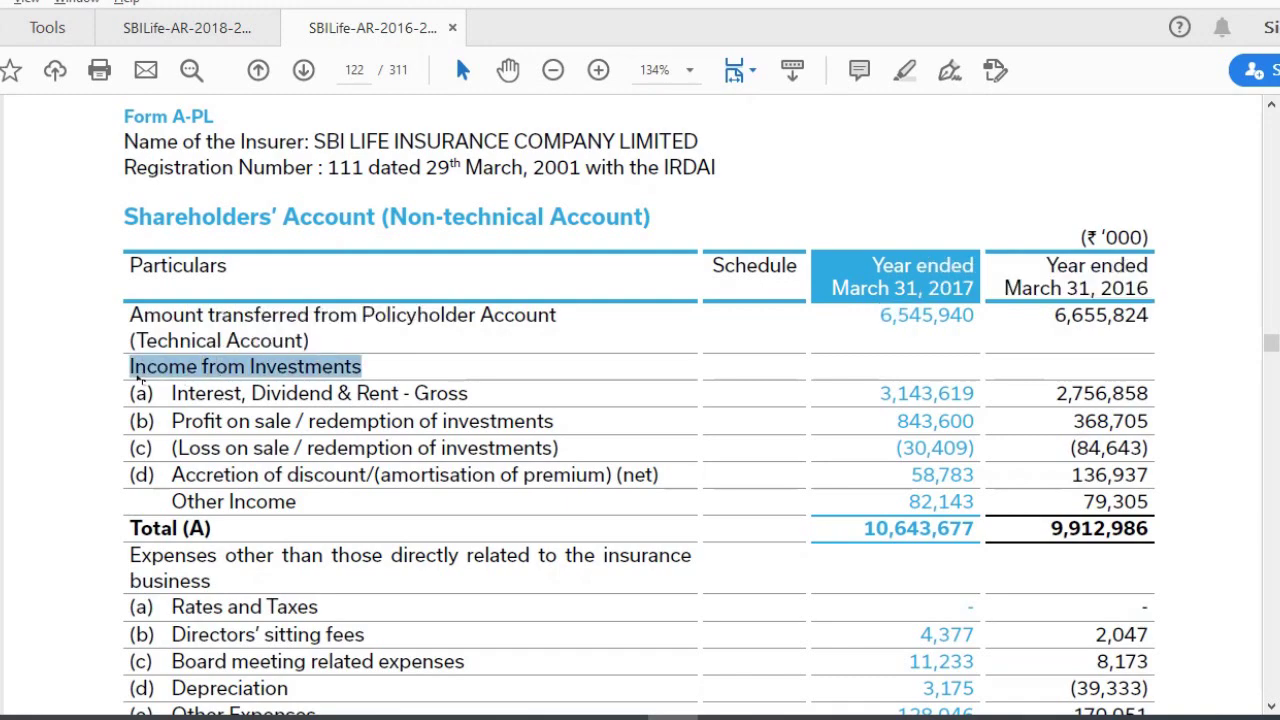
click(133, 368)
drag(133, 368, 472, 476)
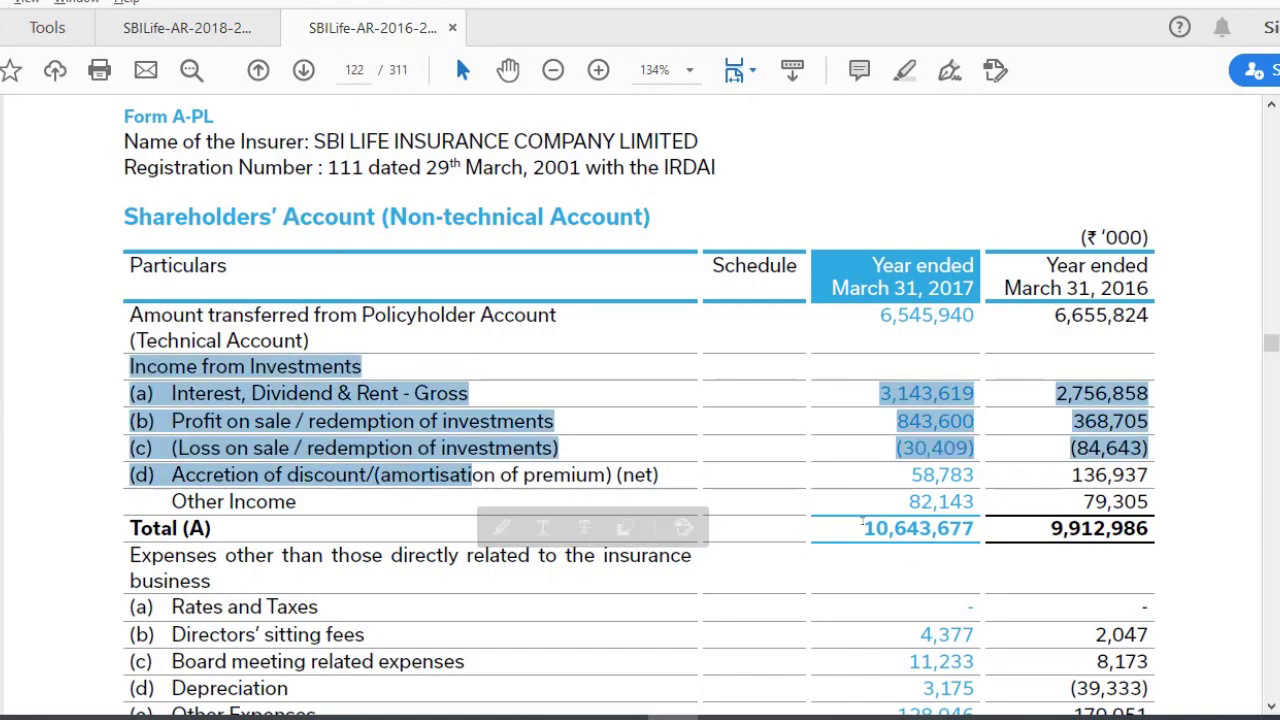
drag(864, 528, 918, 528)
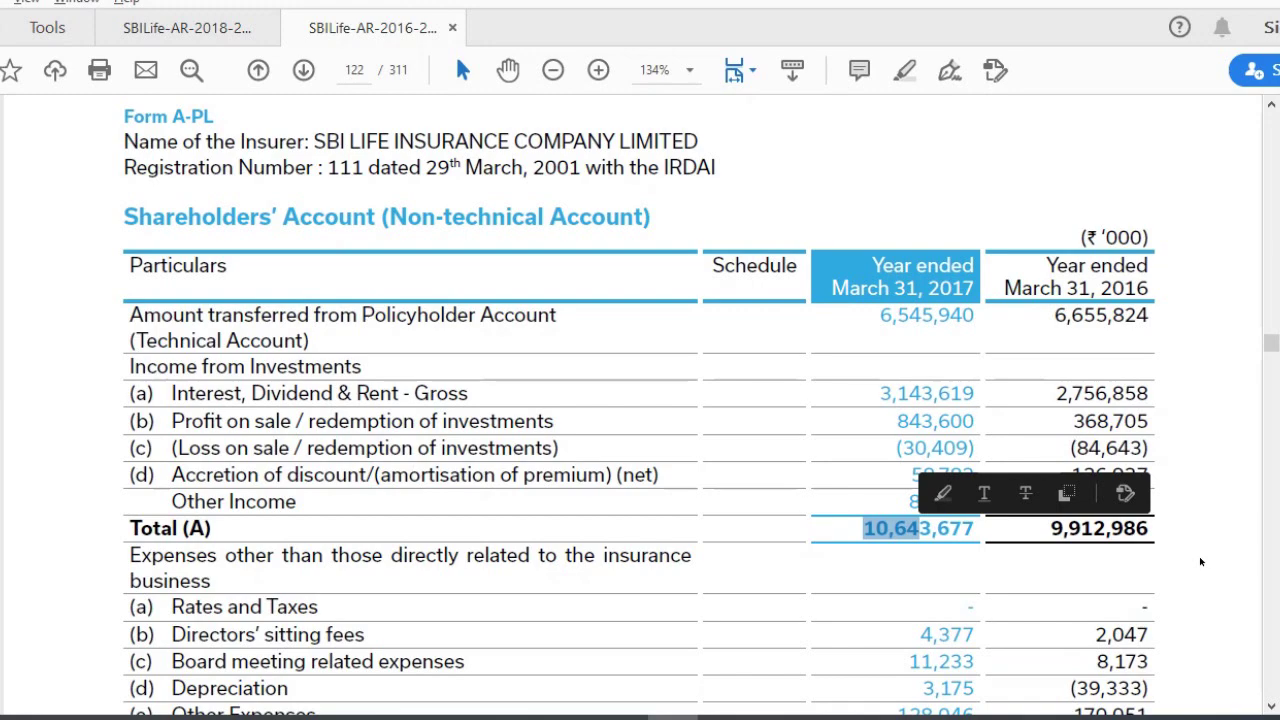
Examine the expenses other than those directly related to the insurance business, down to Total (B) and profit after tax.
key(Right)
scroll(1202, 561, down, 8)
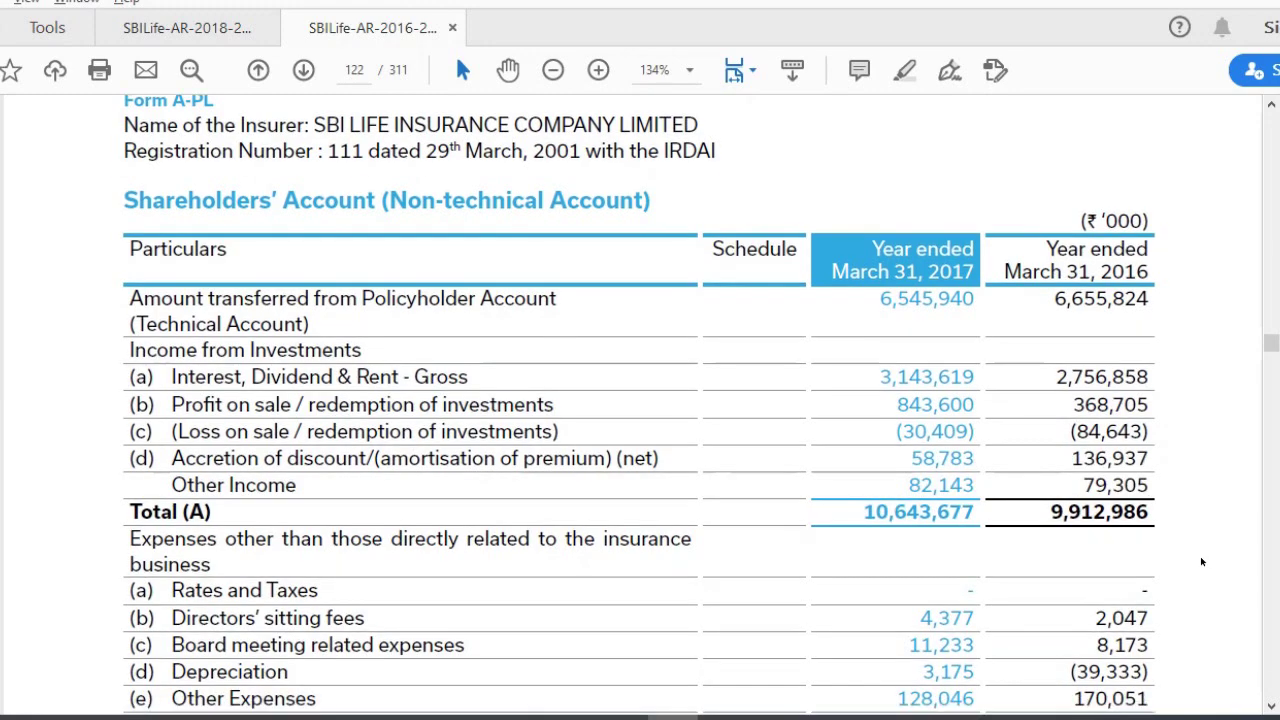
scroll(1202, 561, down, 1)
scroll(1202, 561, up, 1)
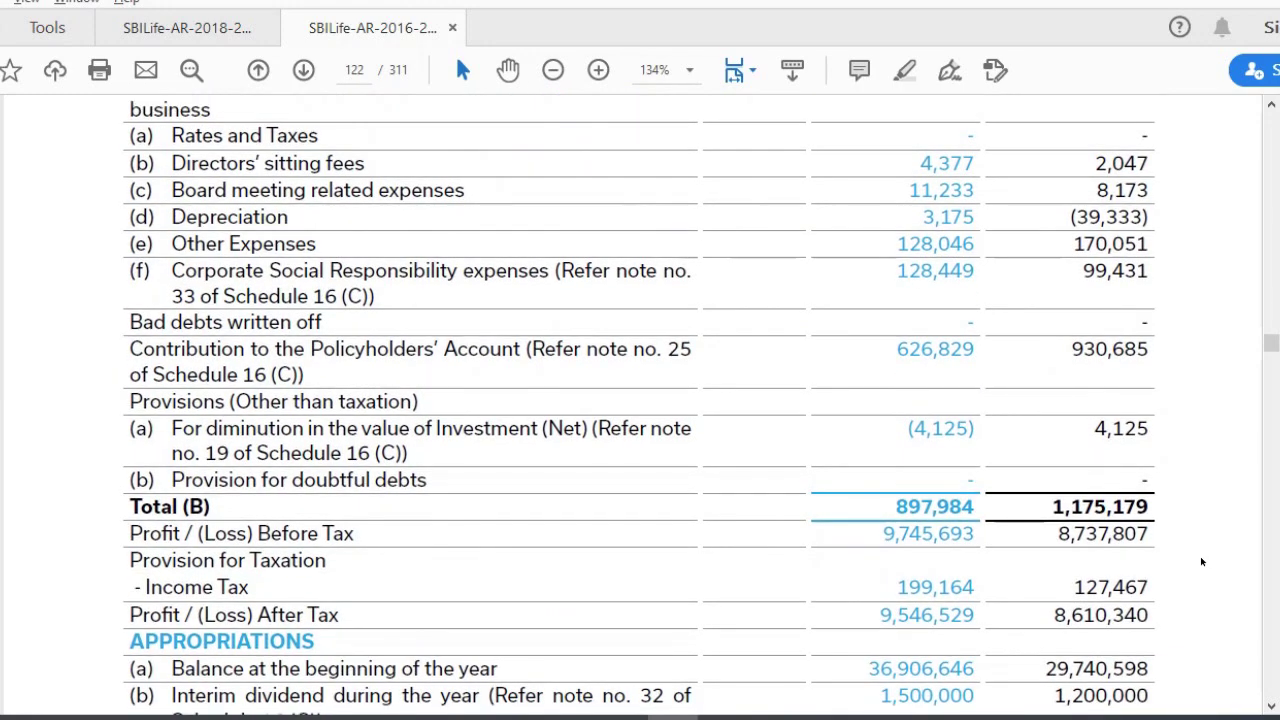
scroll(1202, 561, up, 1)
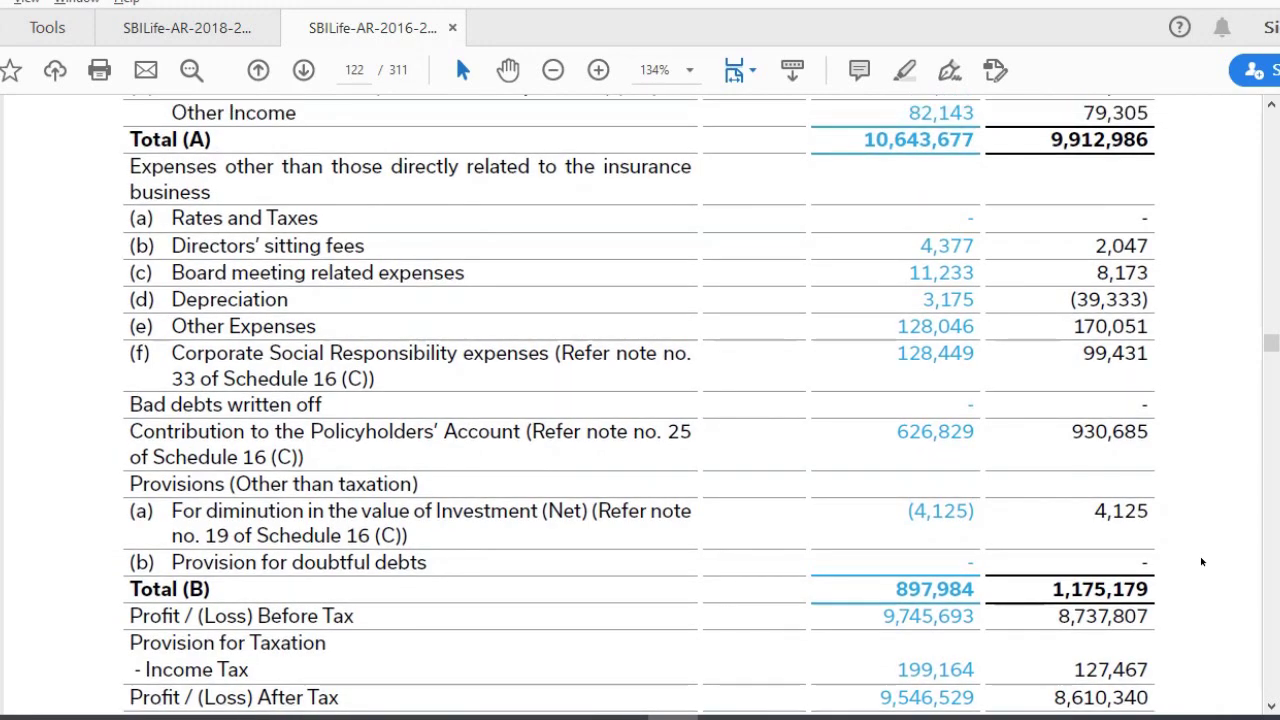
scroll(1202, 561, down, 1)
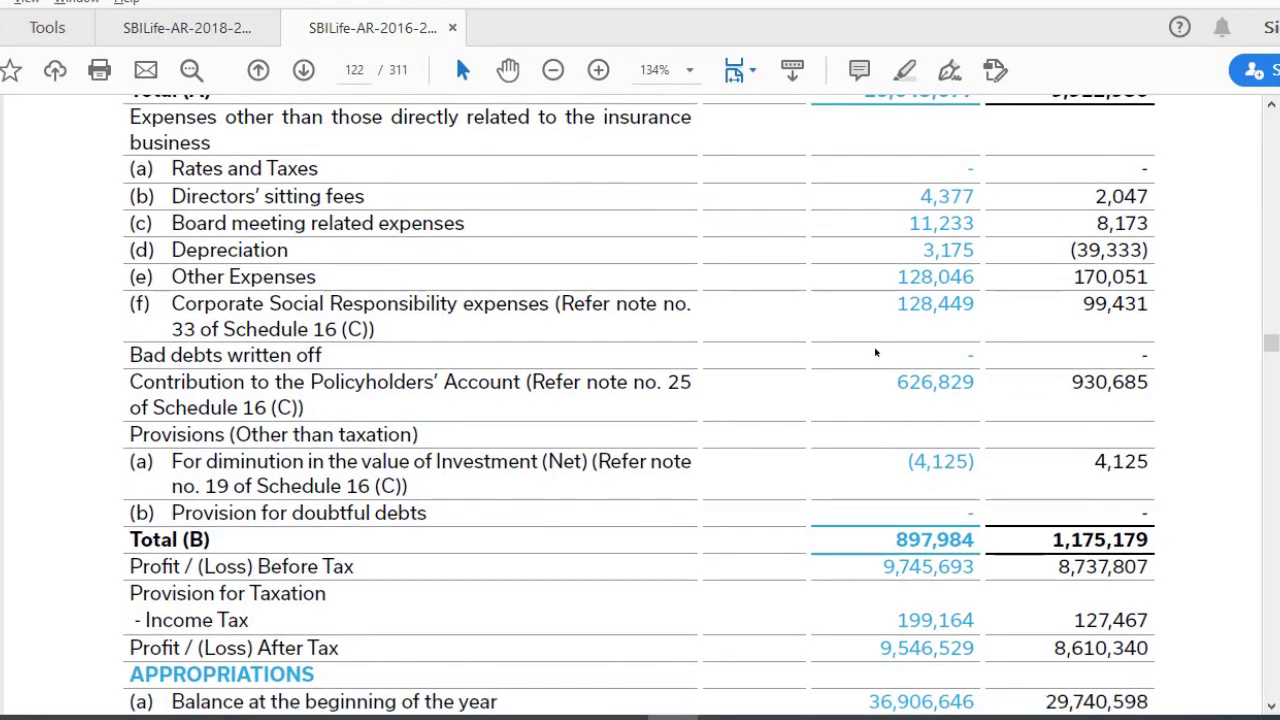
Select the "Contribution to the Policyholders' Account" label and the leading digits of its March 31, 2017 amount.
drag(893, 387, 920, 388)
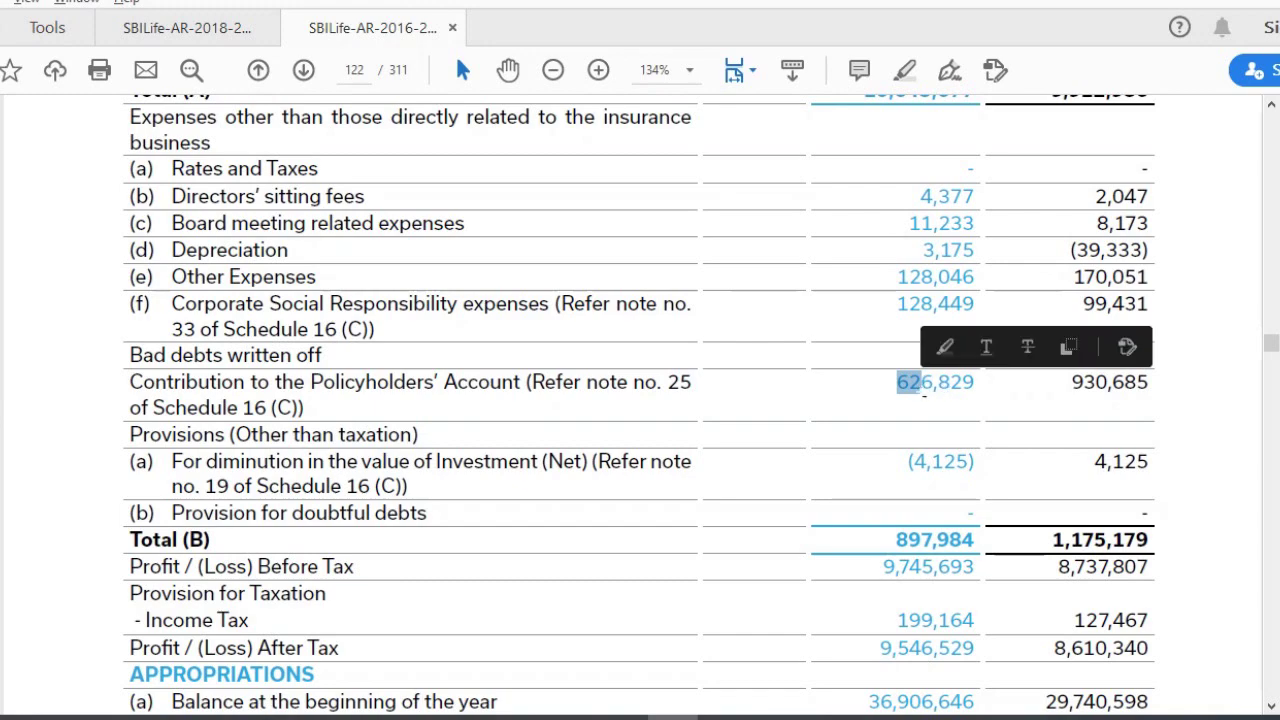
click(1077, 469)
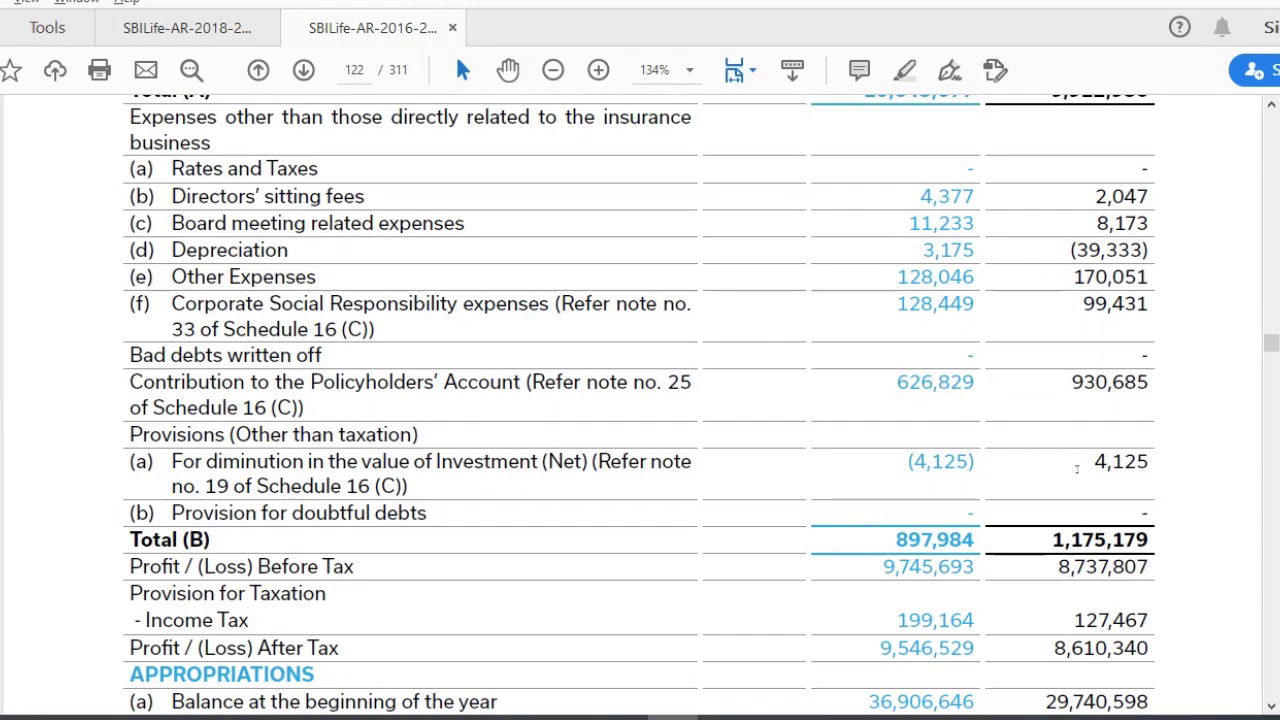
drag(122, 377, 741, 411)
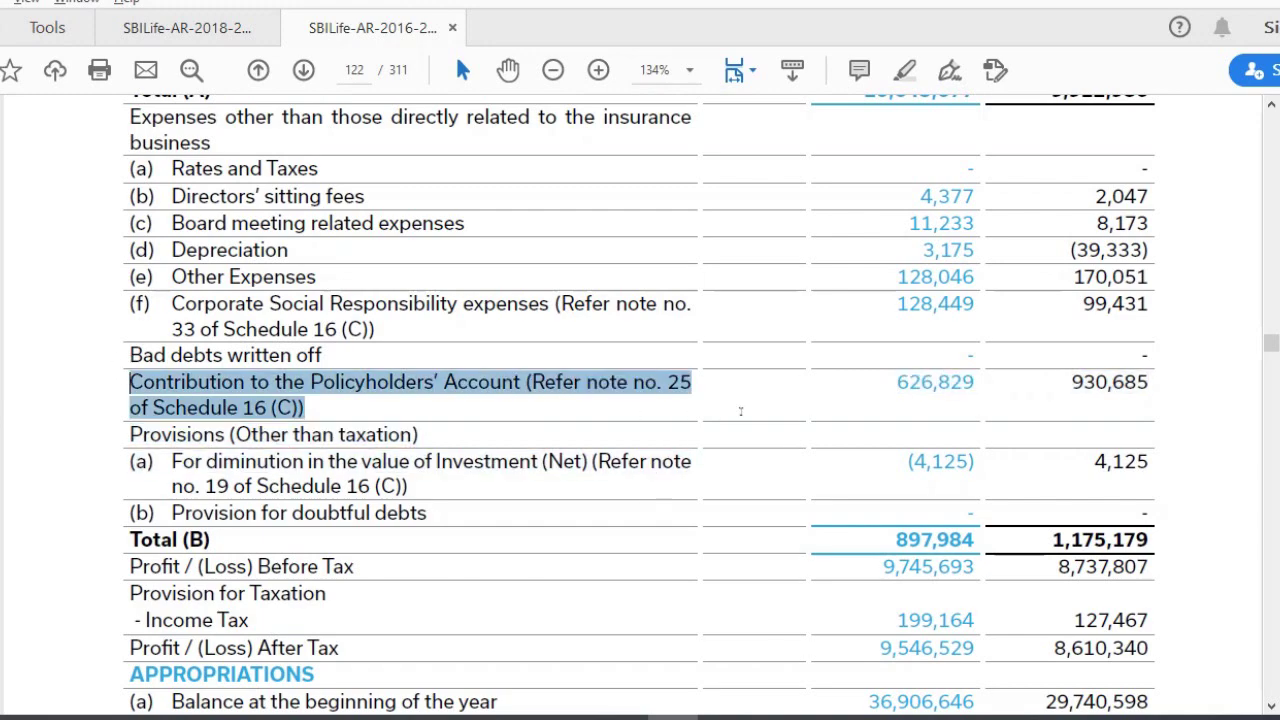
drag(741, 411, 757, 420)
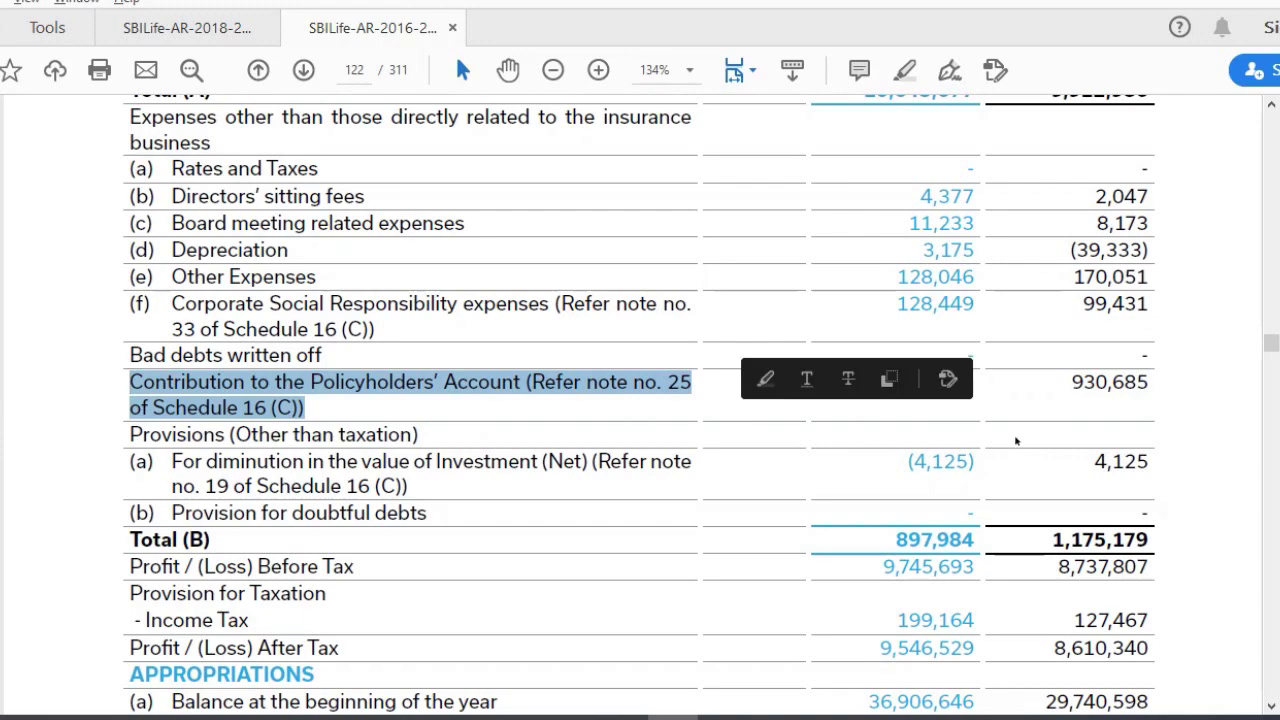
click(1177, 445)
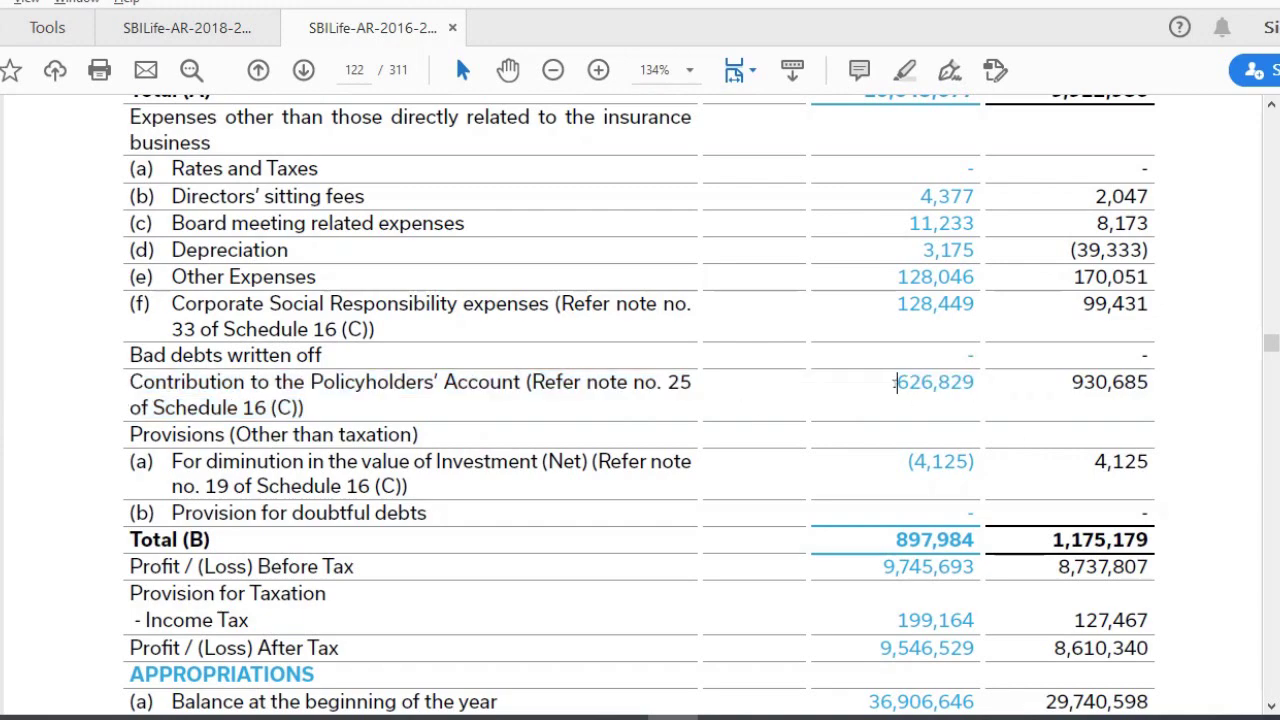
drag(893, 382, 921, 383)
click(1189, 462)
Trace the contribution back to Other Income in the Policyholders' Account and select the leading digits of its March 31, 2017 amount.
scroll(1189, 464, up, 2)
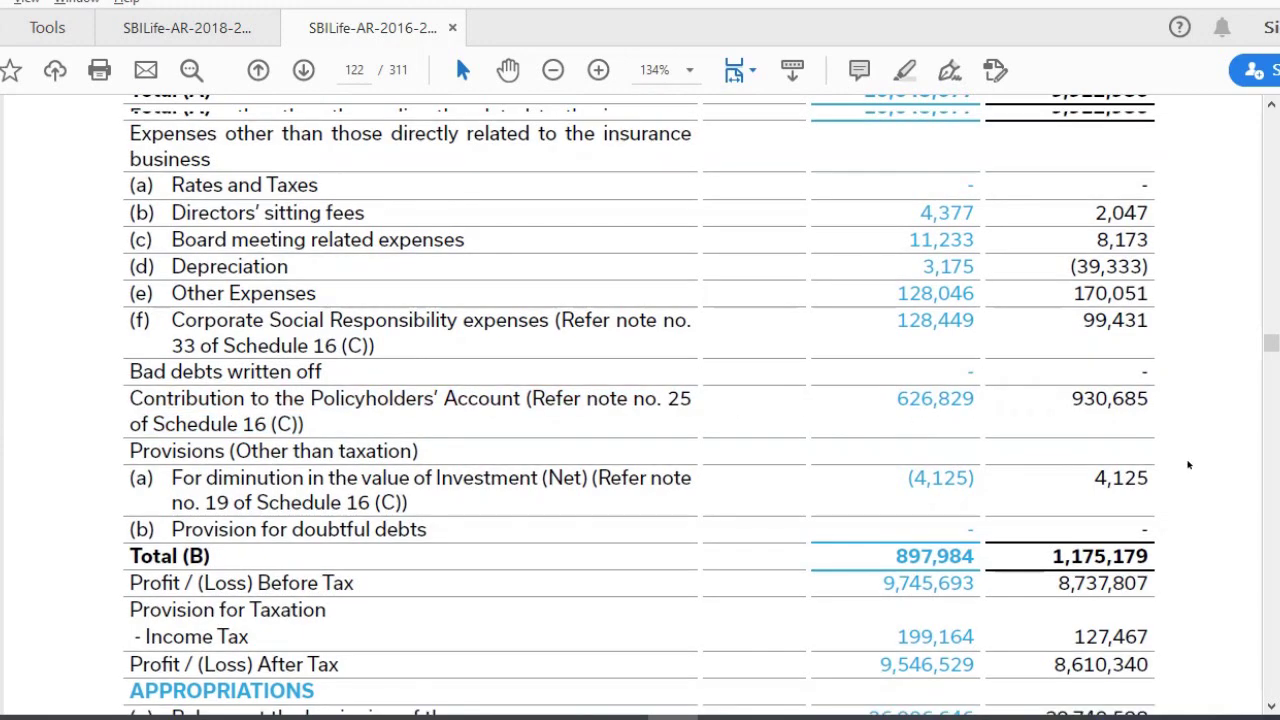
scroll(1189, 464, up, 20)
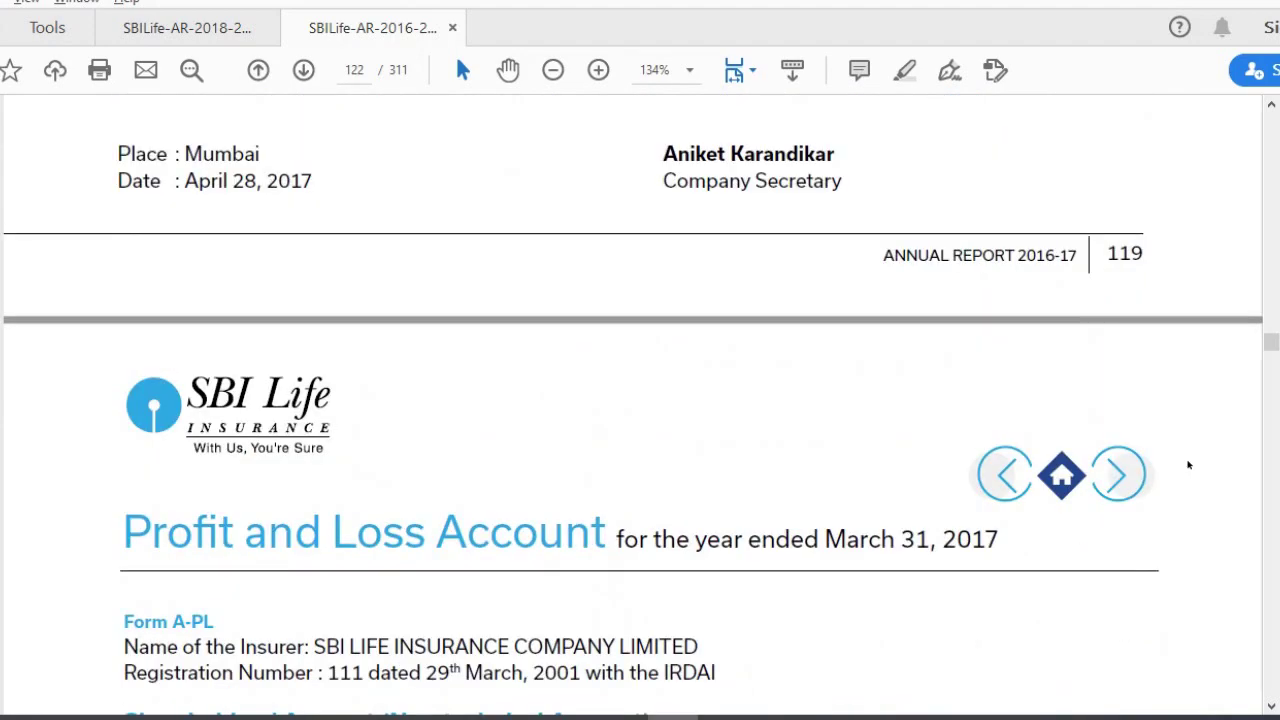
scroll(1189, 464, up, 15)
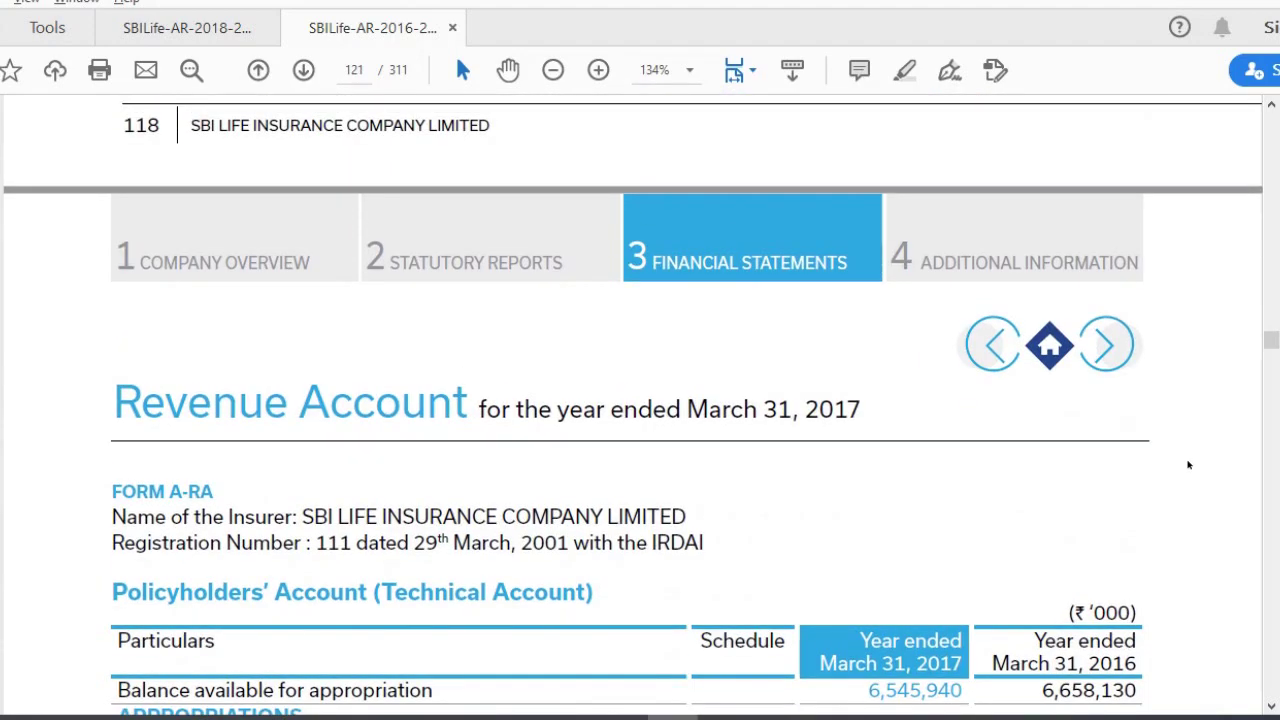
scroll(1189, 464, up, 10)
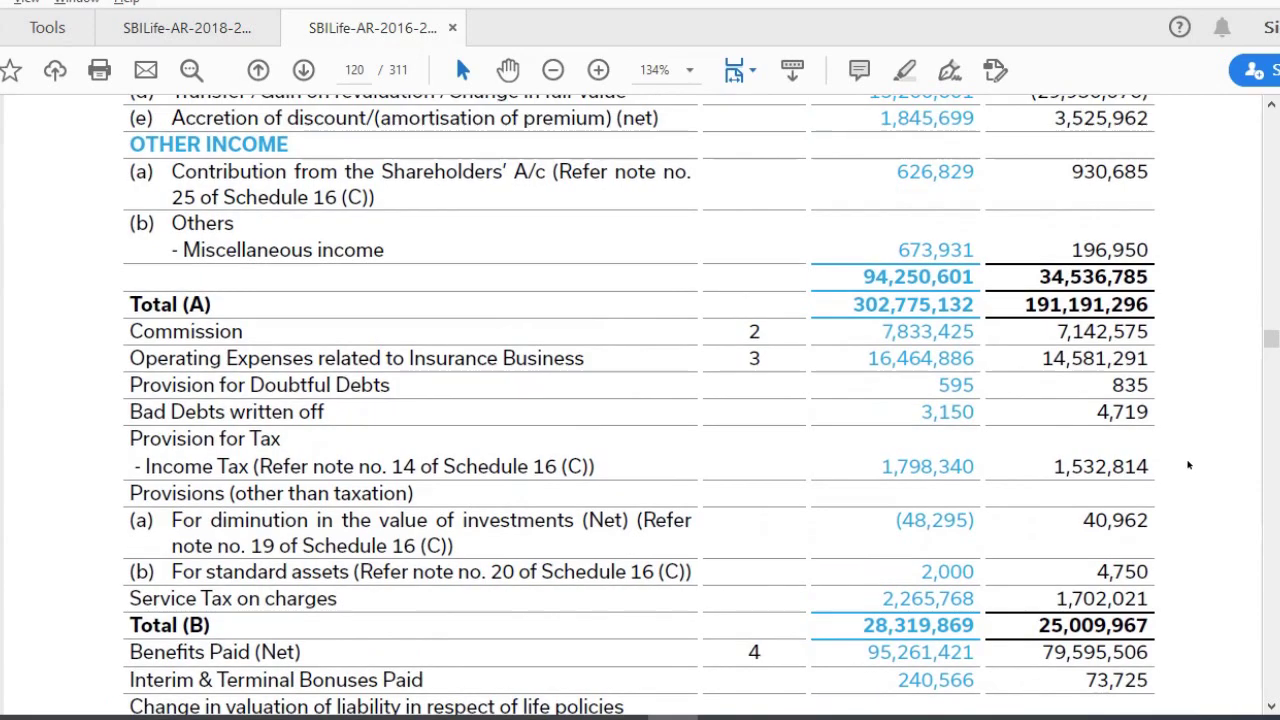
scroll(1189, 464, down, 4)
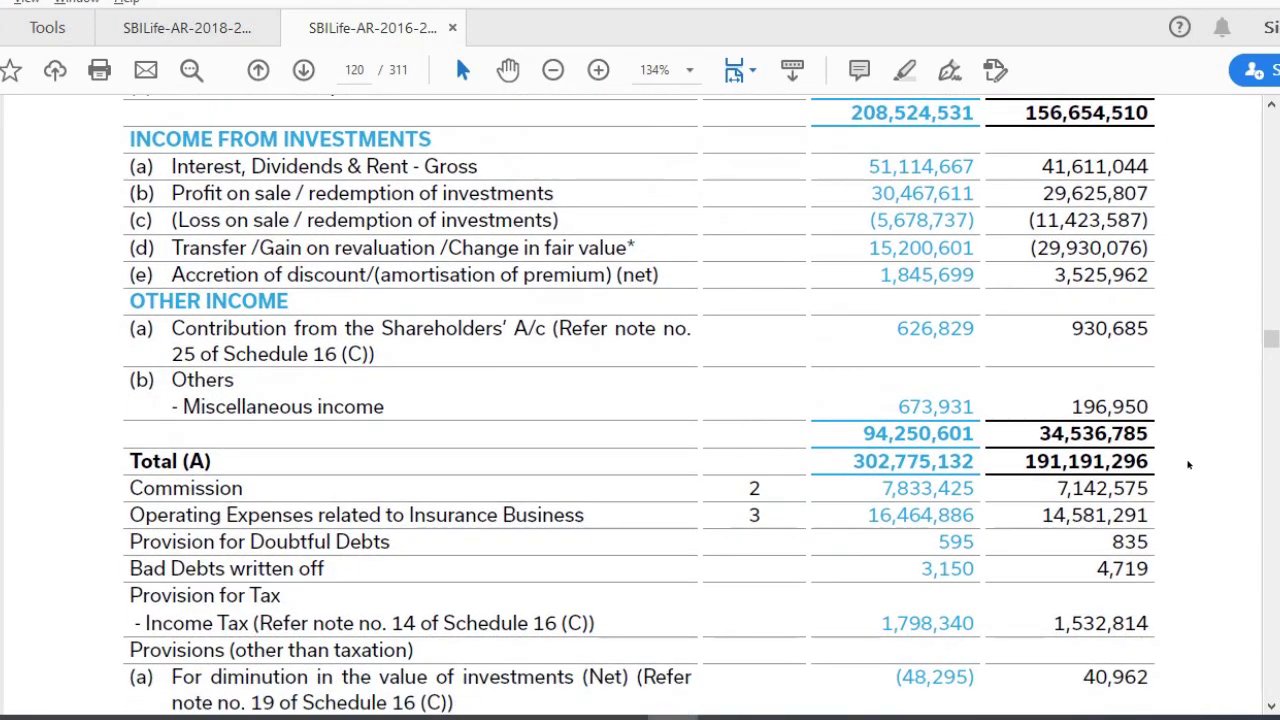
scroll(1189, 464, up, 5)
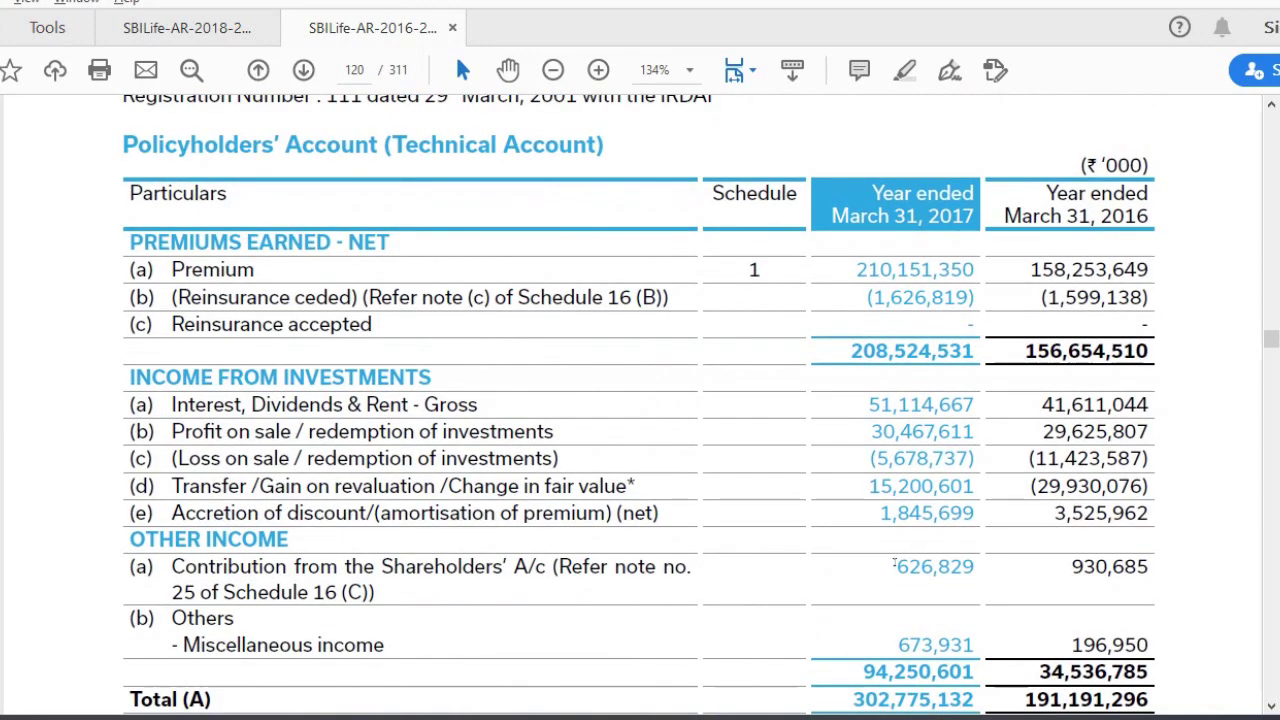
drag(897, 567, 921, 567)
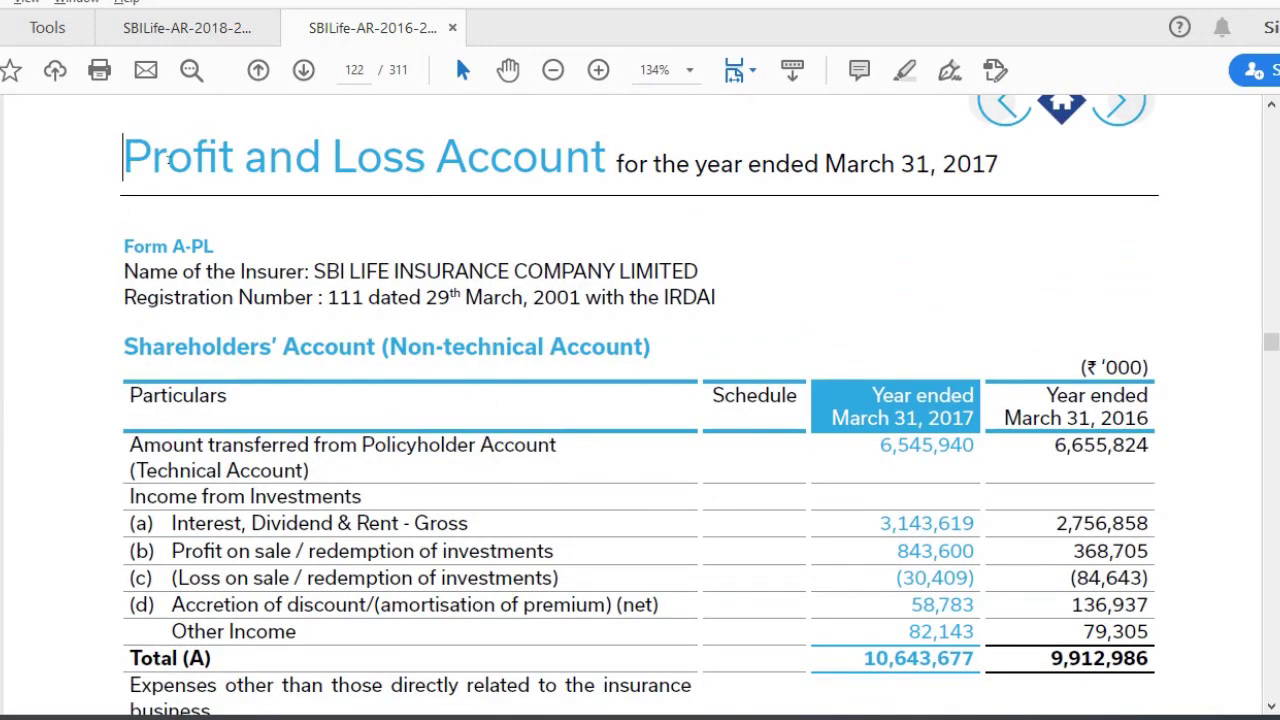
Select the "Profit and Loss Account" title on page 122 and review the rows down to the profit carried to the Balance Sheet.
drag(126, 158, 610, 200)
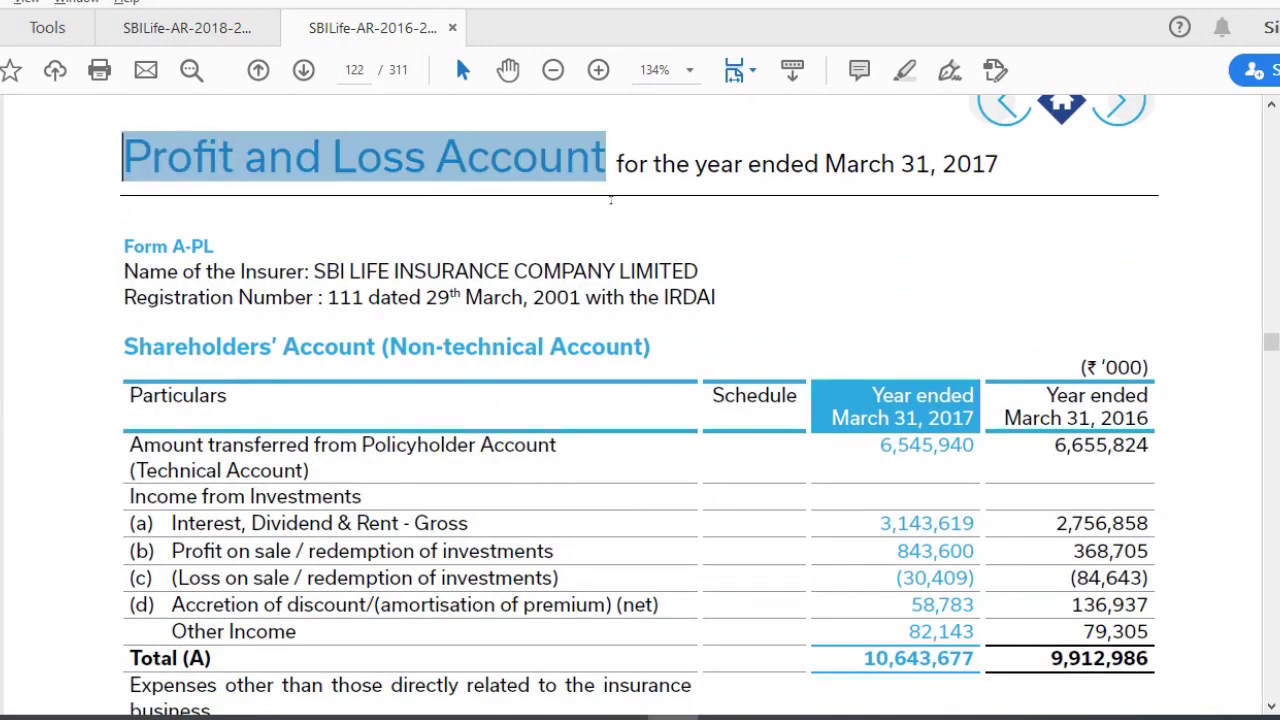
click(1188, 306)
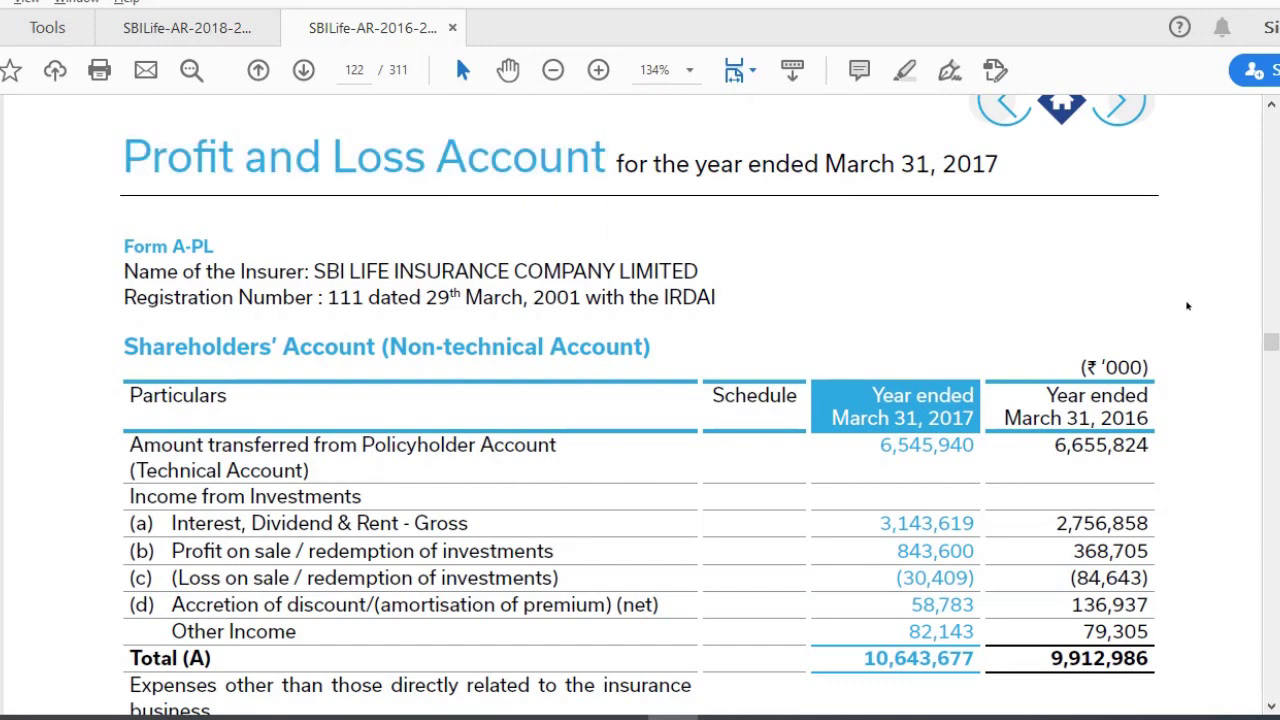
scroll(1188, 306, down, 10)
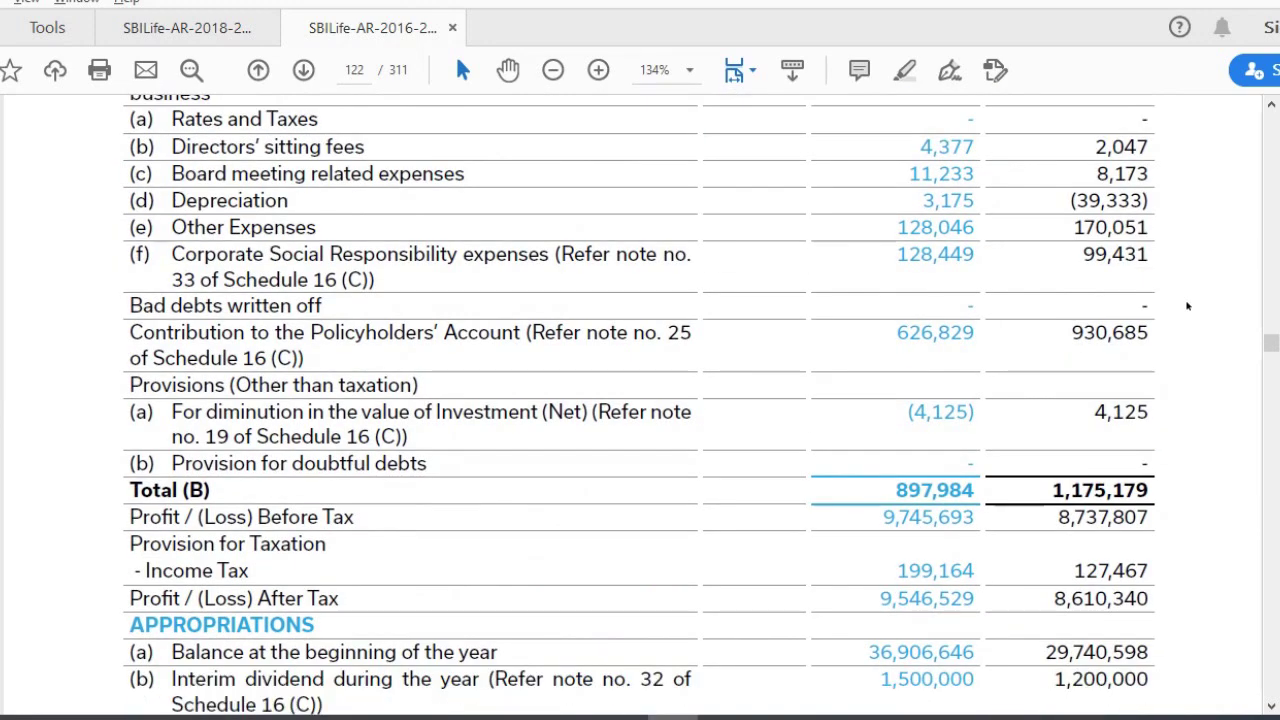
scroll(1188, 306, down, 3)
scroll(1188, 306, up, 5)
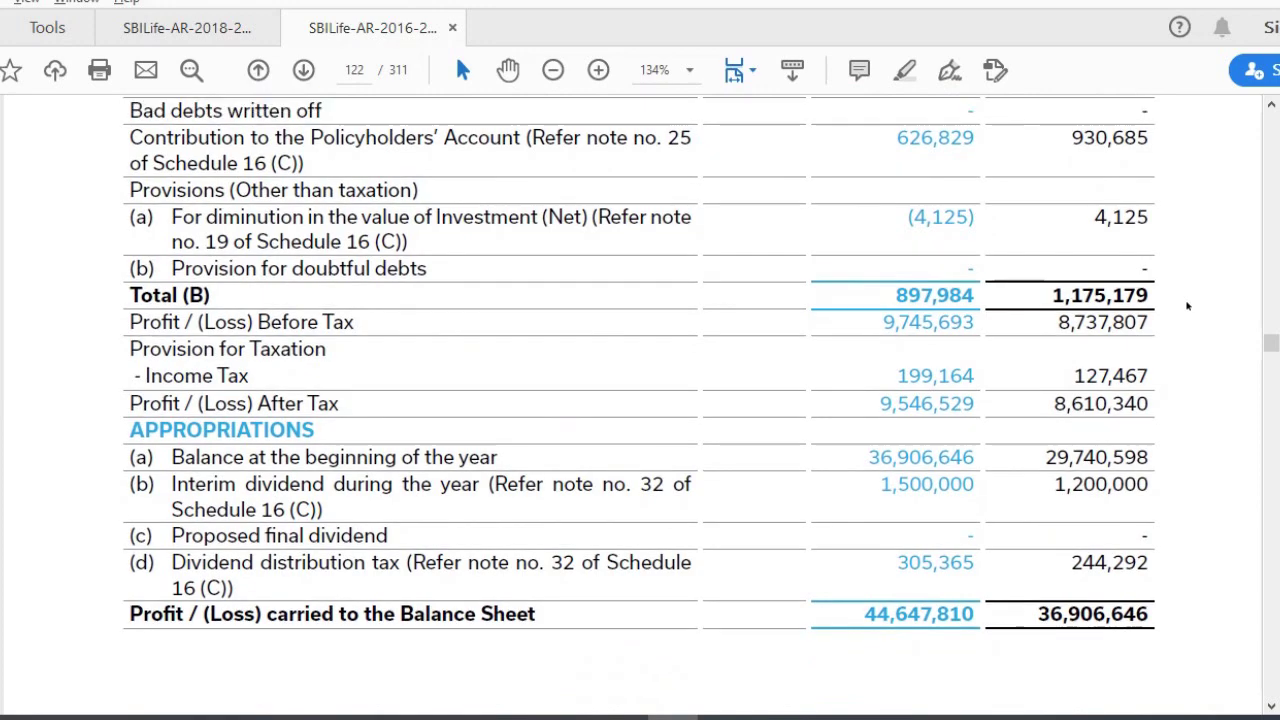
scroll(1188, 306, down, 5)
Select the leading digits of the March 31, 2017 profit after tax, balance at the beginning of the year, and interim dividend.
drag(879, 403, 930, 415)
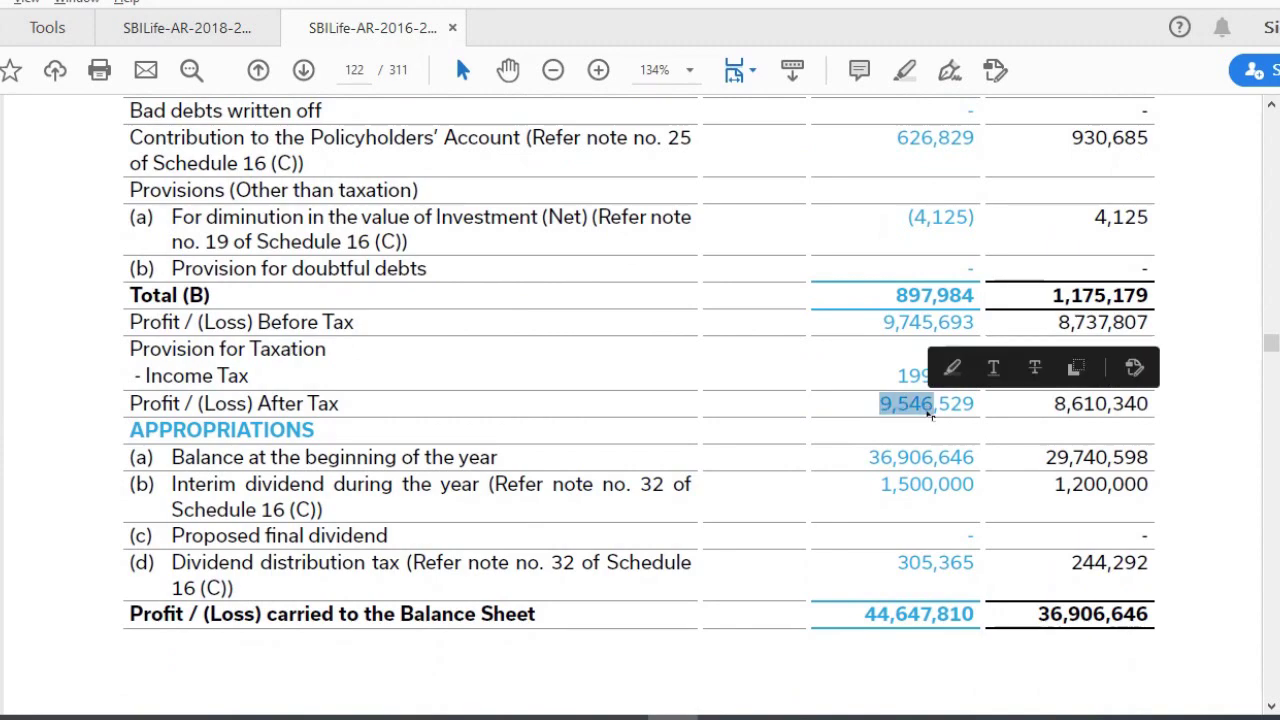
click(930, 415)
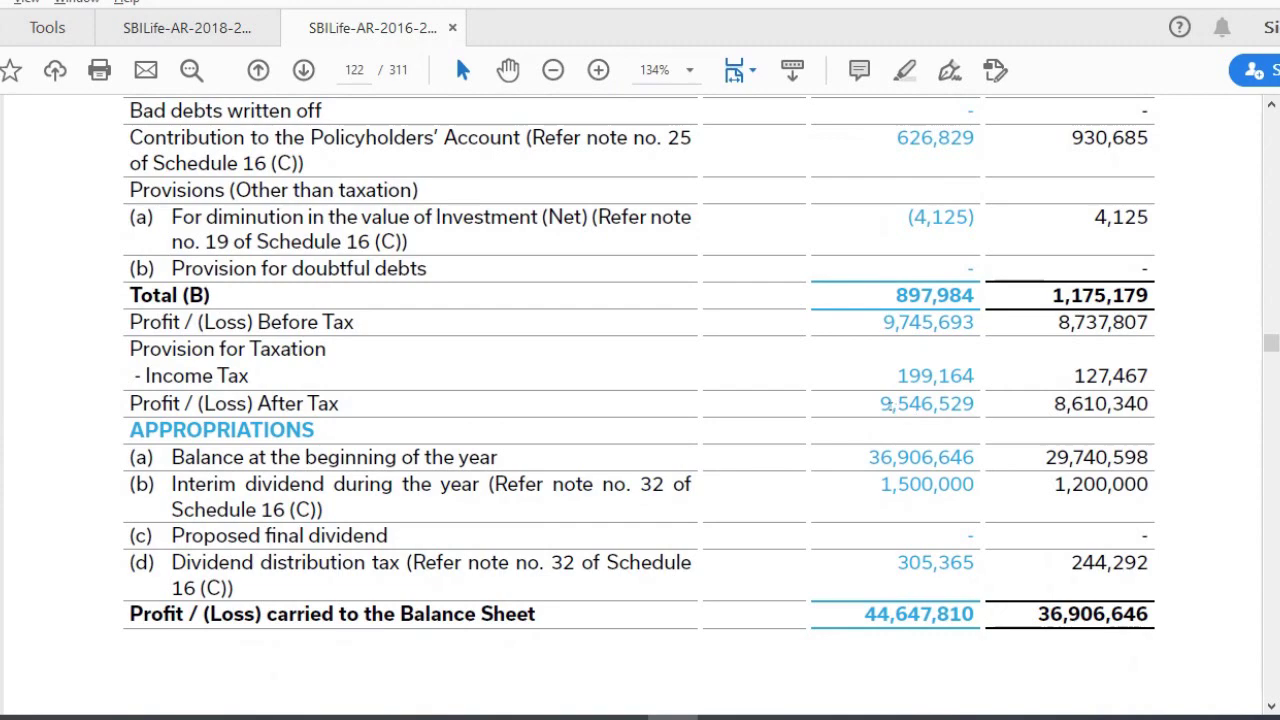
drag(880, 403, 921, 458)
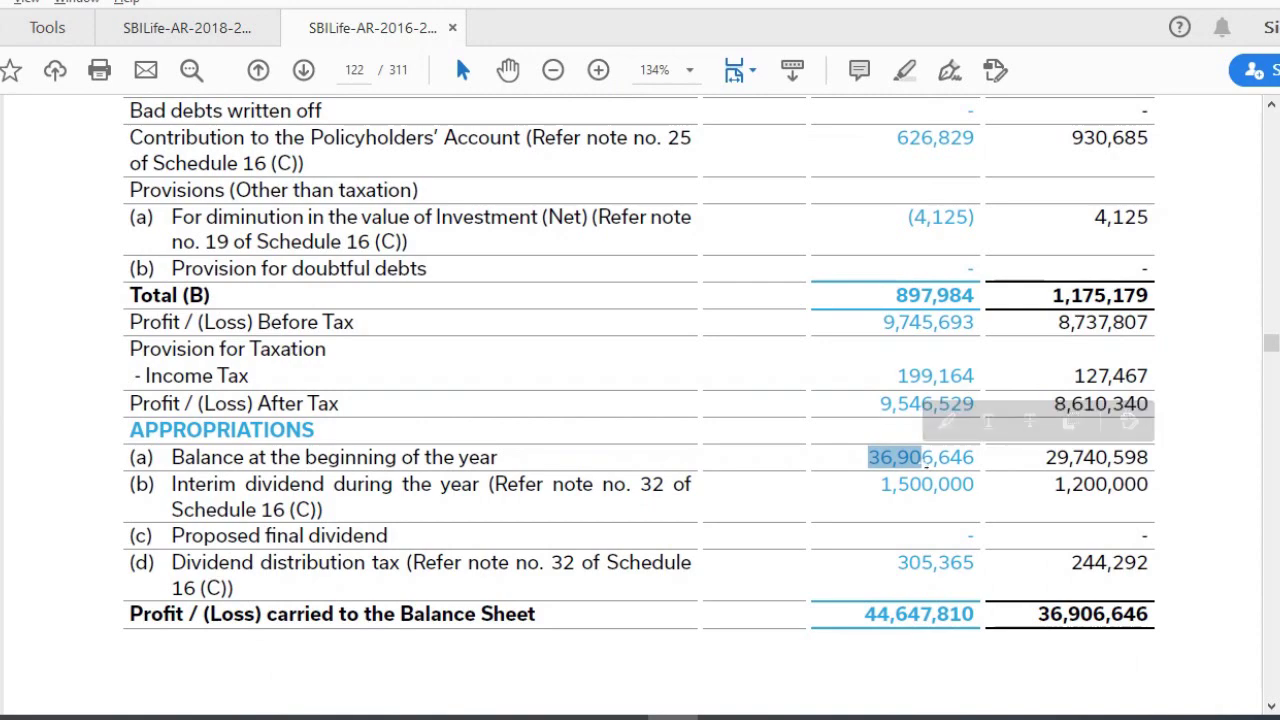
click(880, 484)
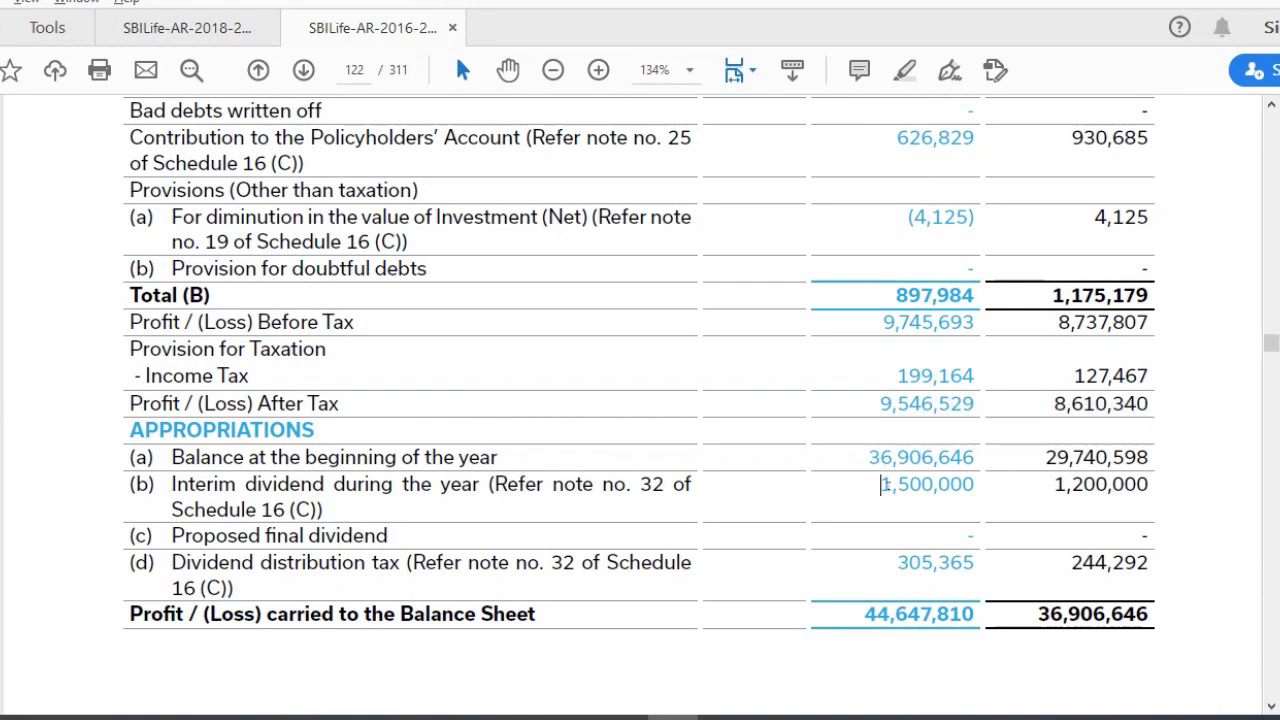
drag(880, 484, 921, 486)
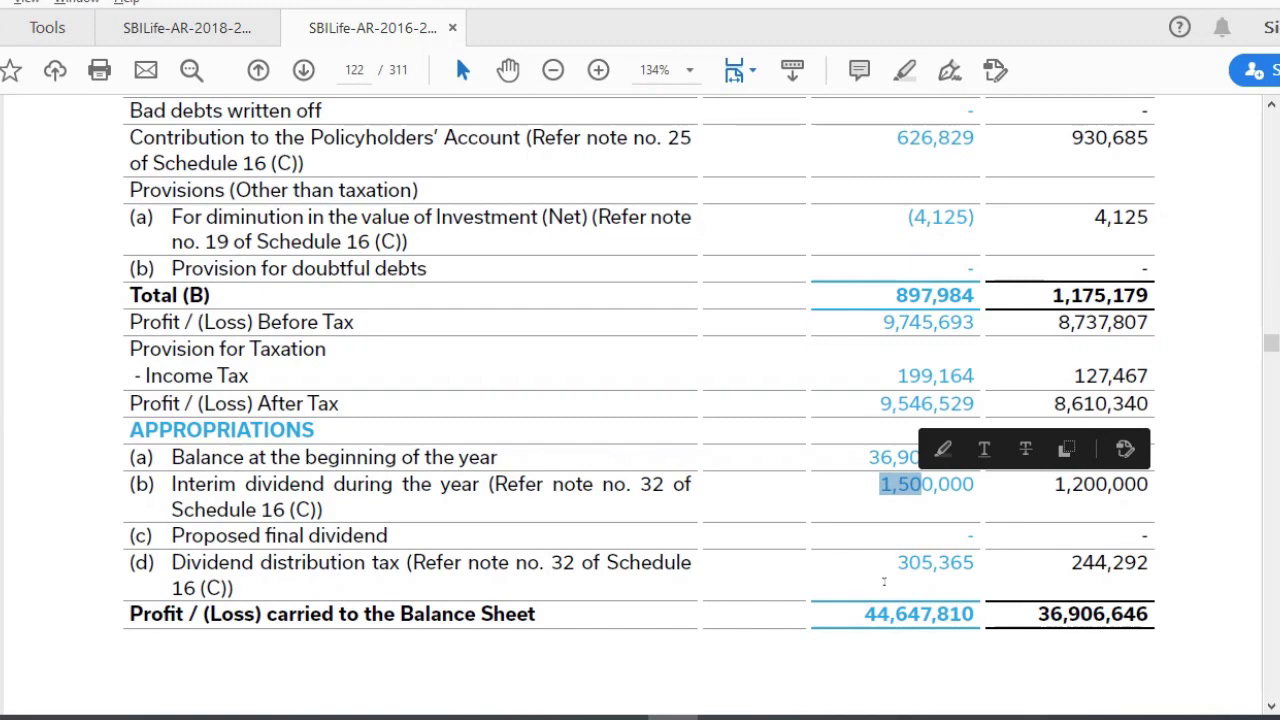
Select the leading digits of the March 31, 2017 dividend distribution tax, profit after tax, and profit carried to the Balance Sheet.
drag(897, 563, 921, 563)
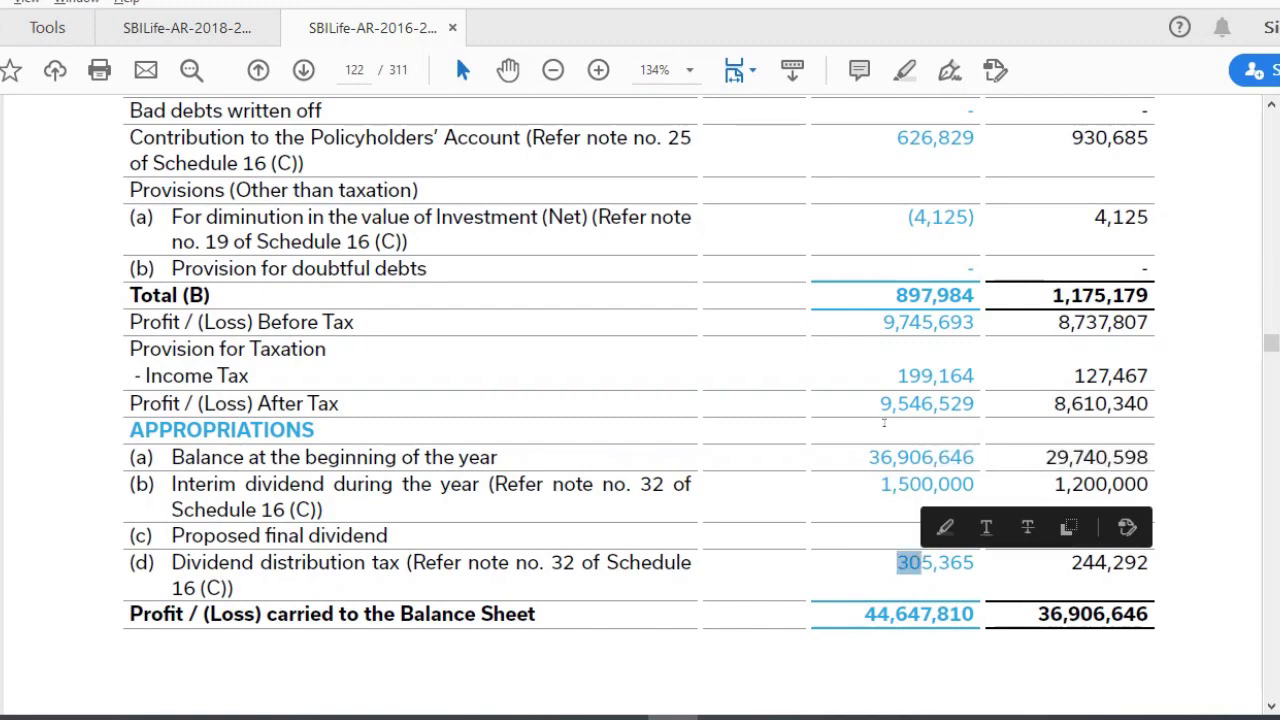
drag(879, 403, 921, 404)
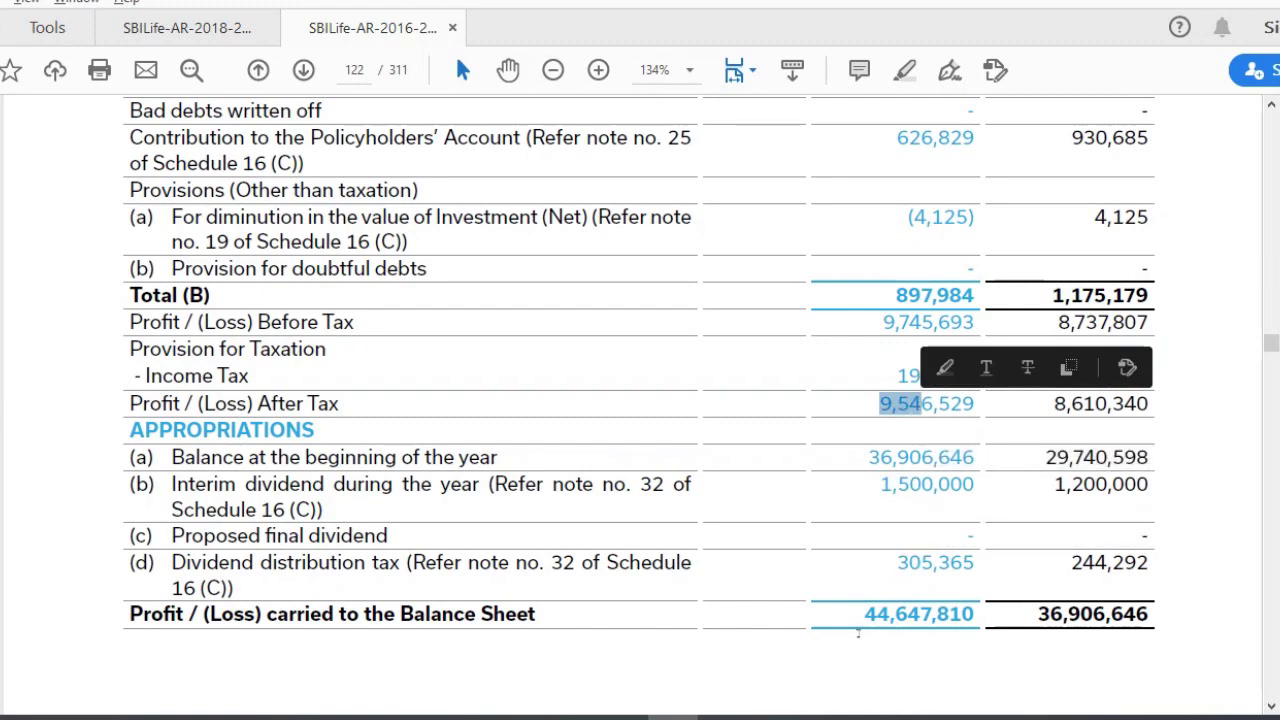
drag(864, 614, 921, 614)
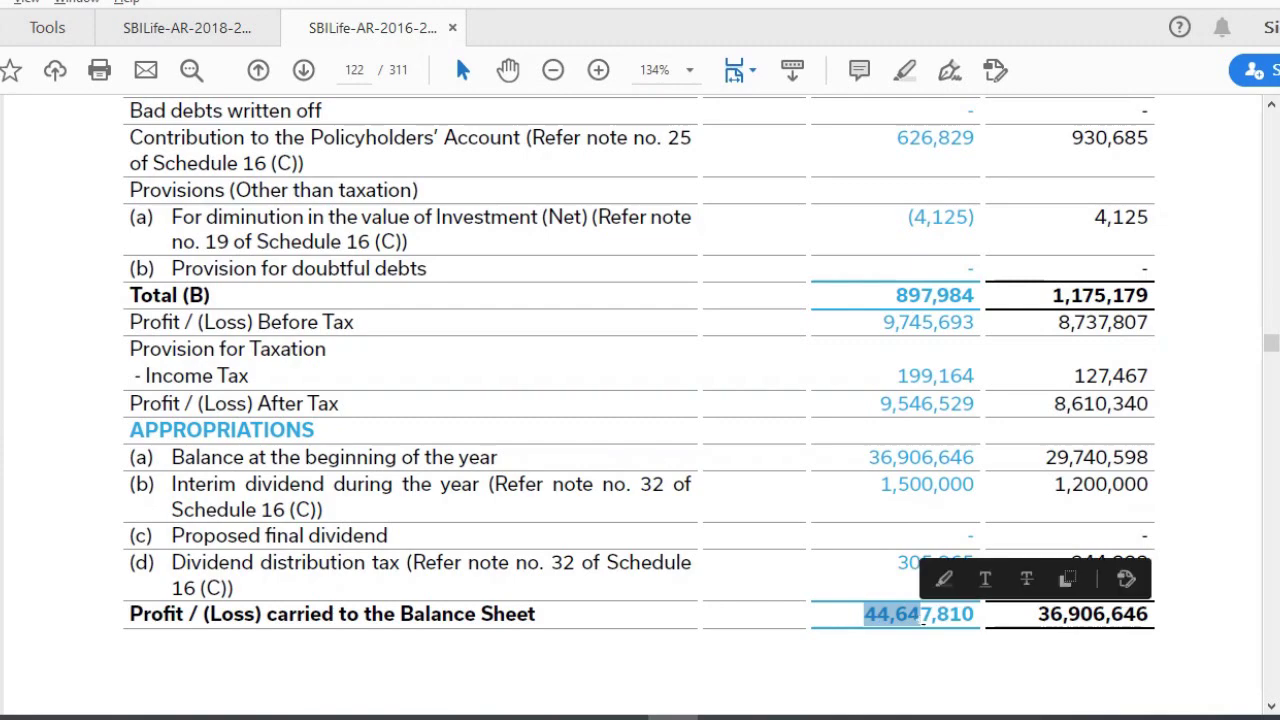
click(612, 655)
Trace the carried profit to the Balance Sheet on page 124 and select the leading digits of Reserves and Surplus for March 31, 2017.
scroll(618, 655, down, 1)
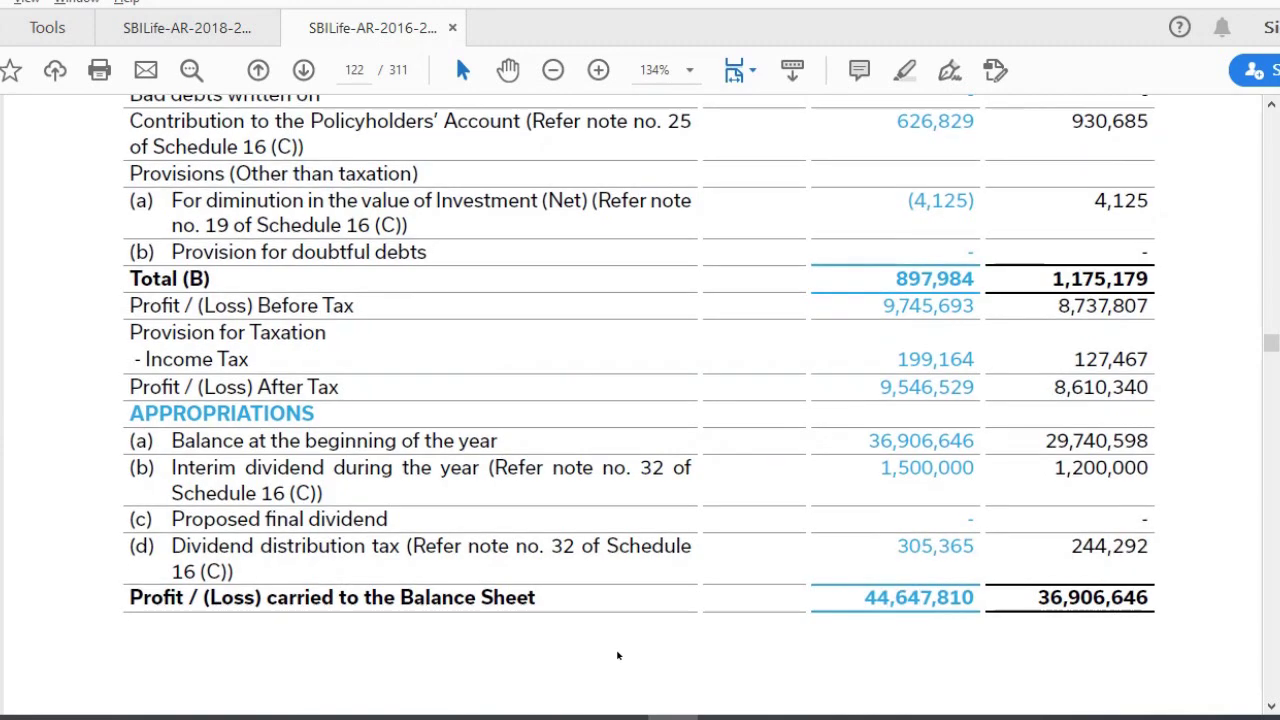
scroll(618, 655, down, 10)
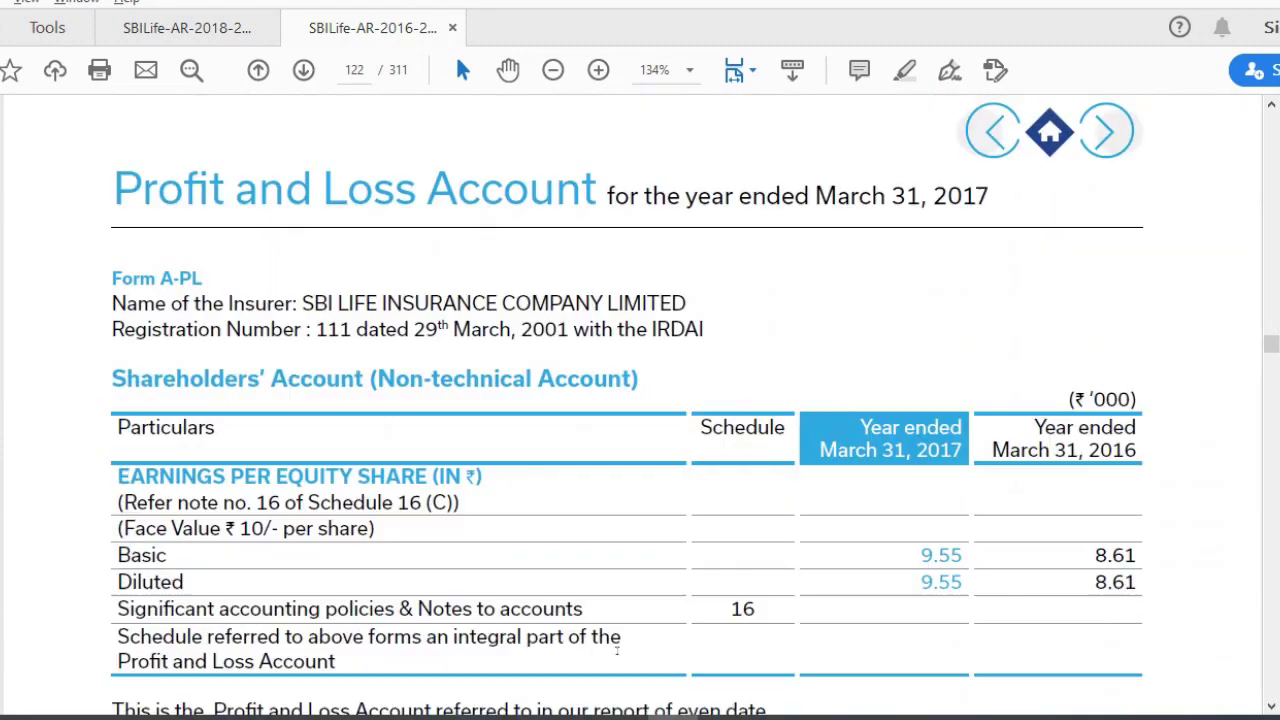
scroll(618, 655, down, 12)
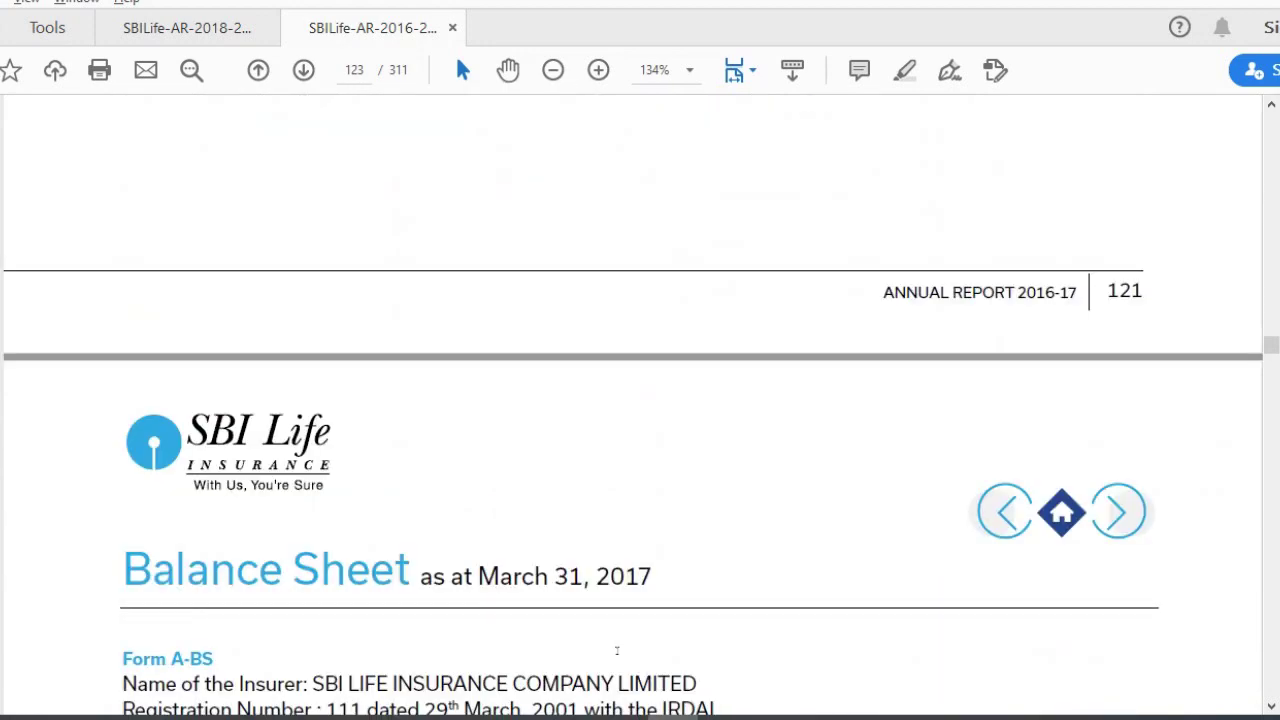
scroll(618, 651, down, 9)
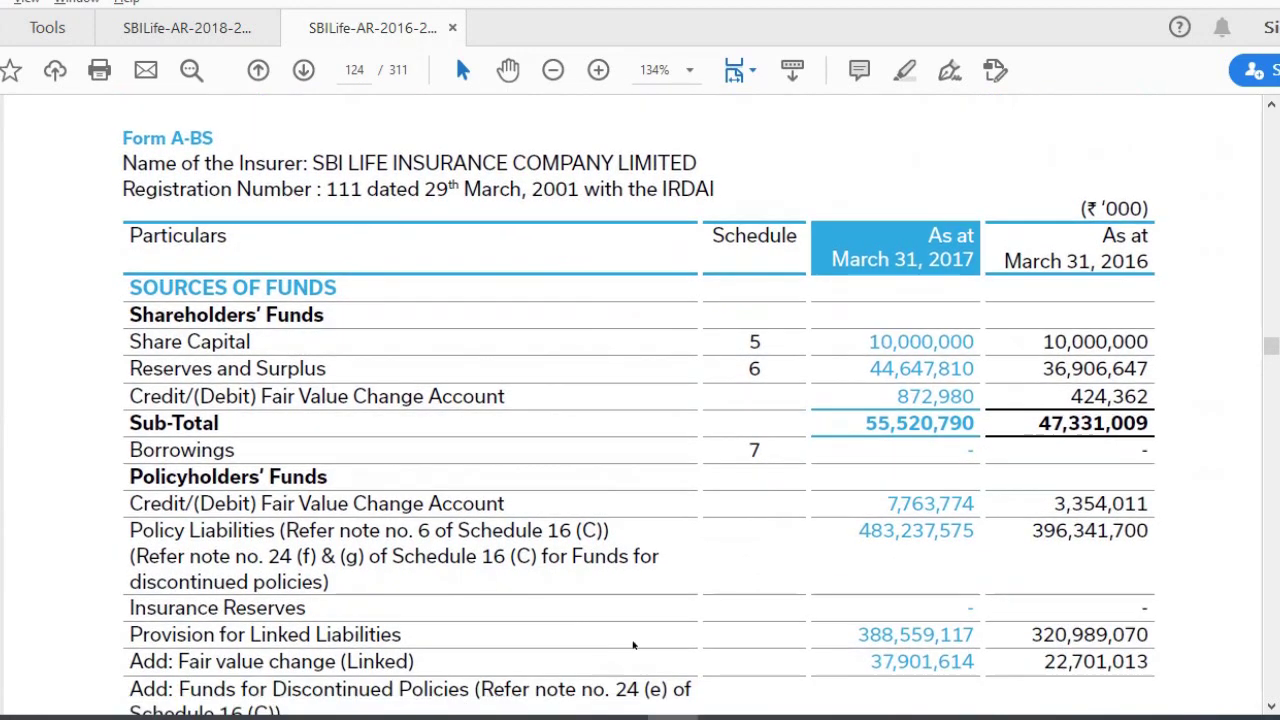
drag(862, 366, 932, 378)
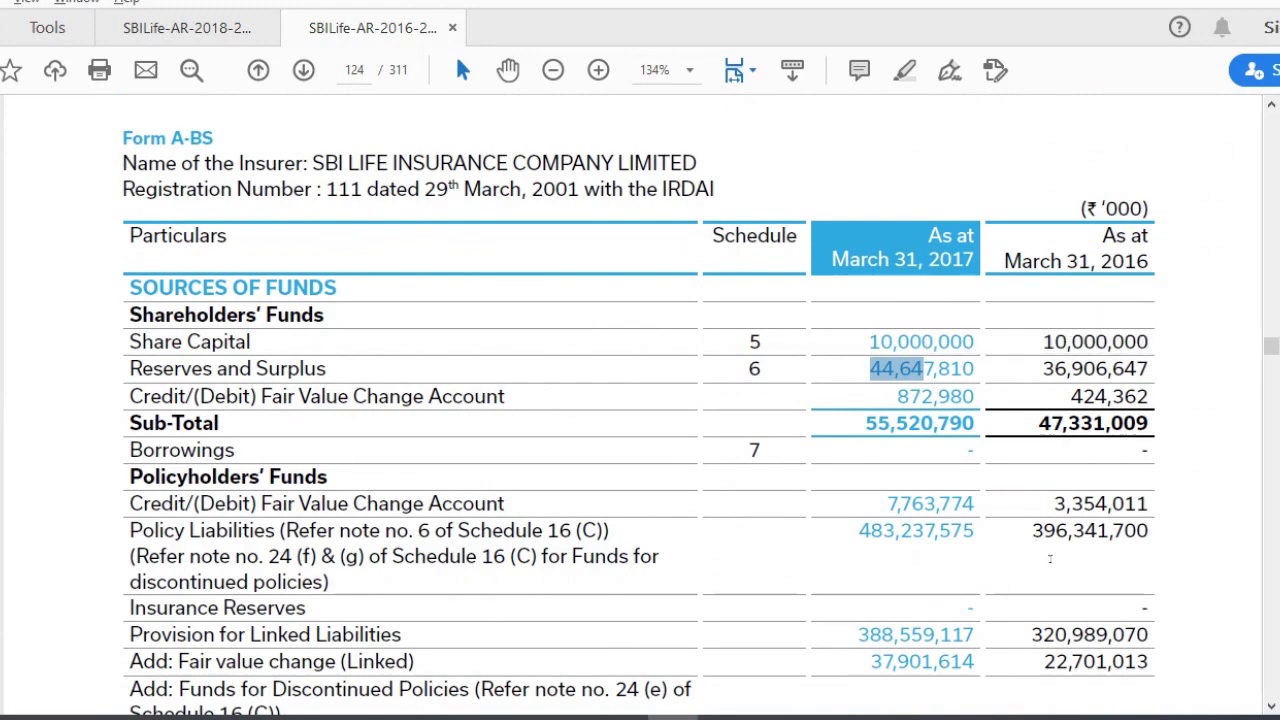
triple_click(1093, 432)
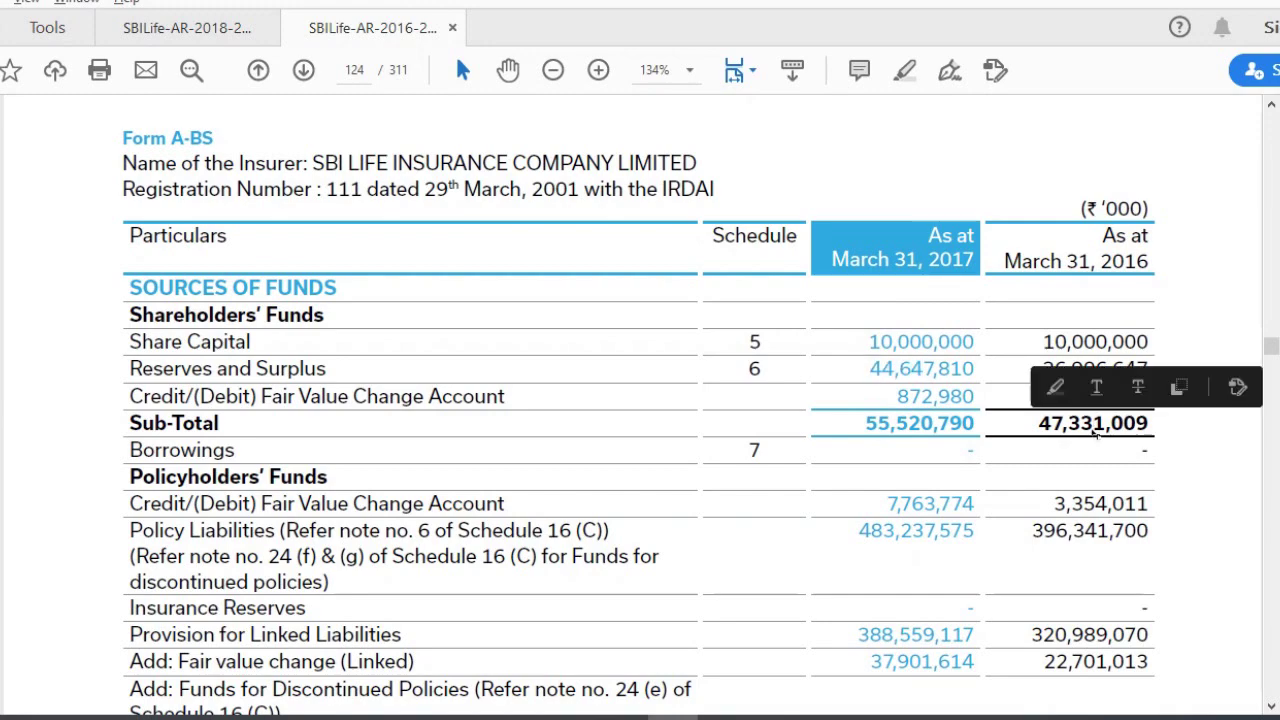
click(1188, 465)
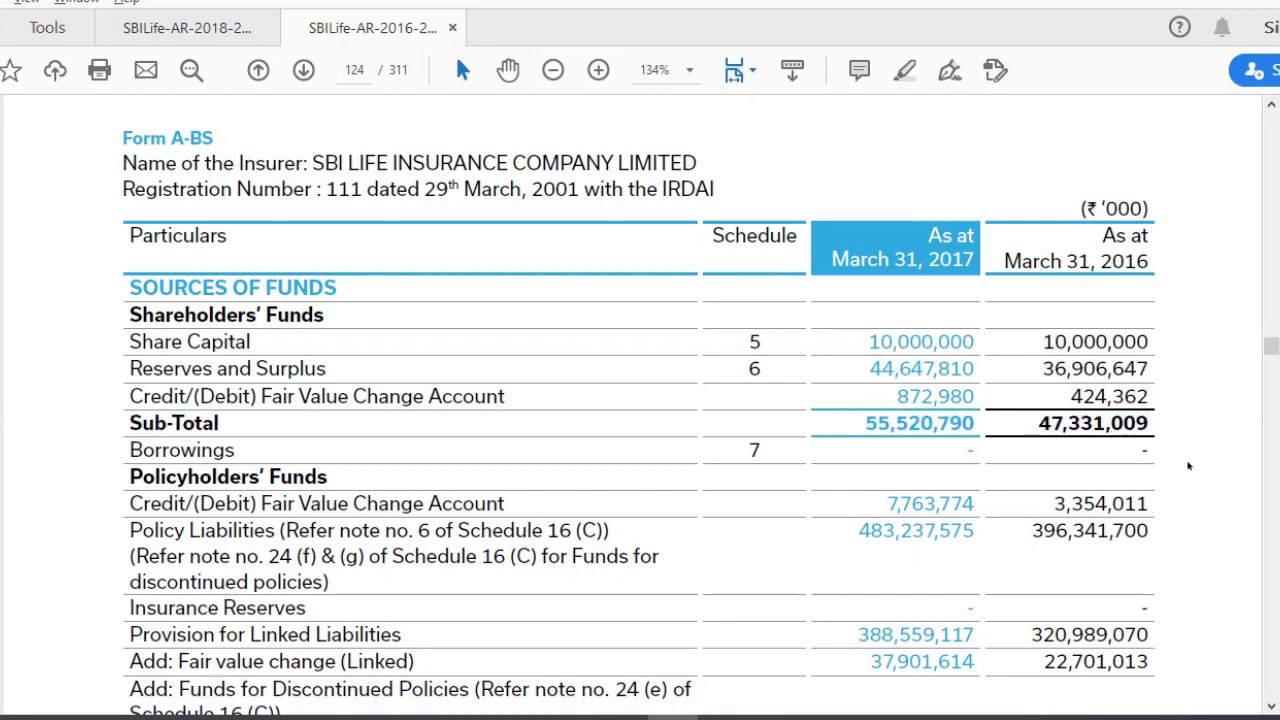
Select the "SOURCES OF FUNDS" heading, and the Shareholders' Funds rows through the Credit/(Debit) Fair Value Change Account.
double_click(228, 287)
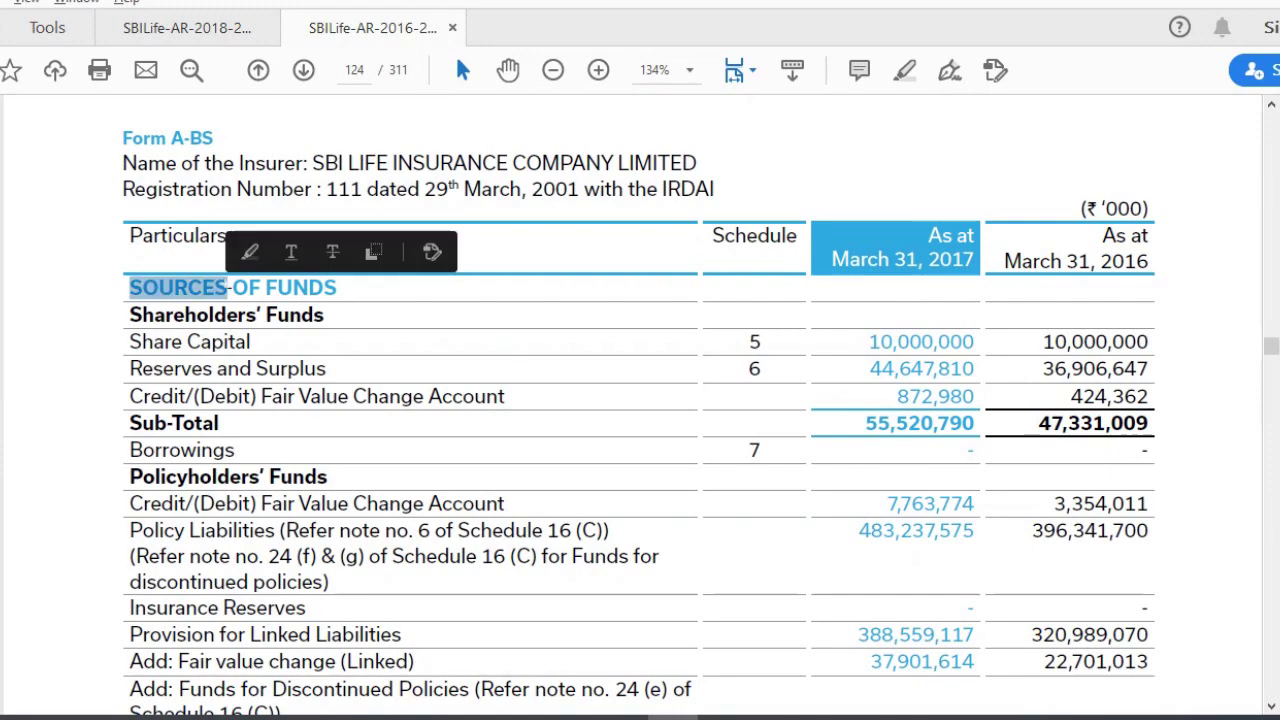
triple_click(190, 287)
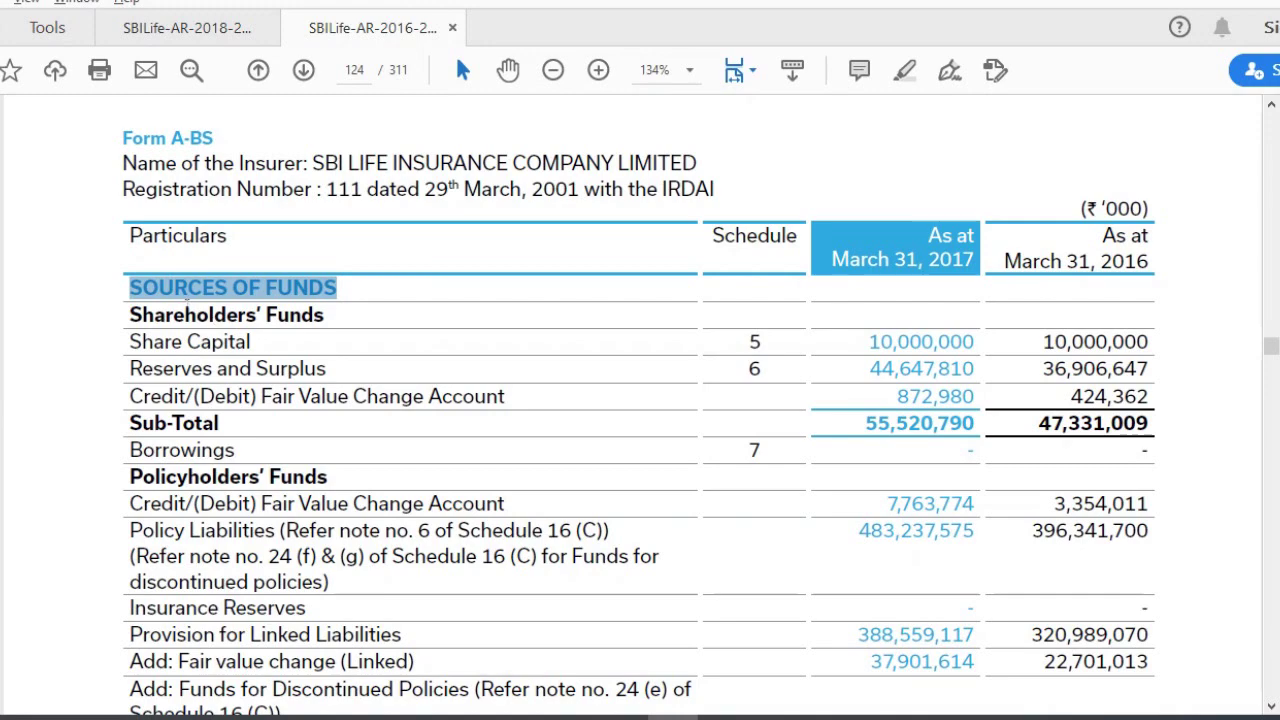
drag(129, 314, 974, 398)
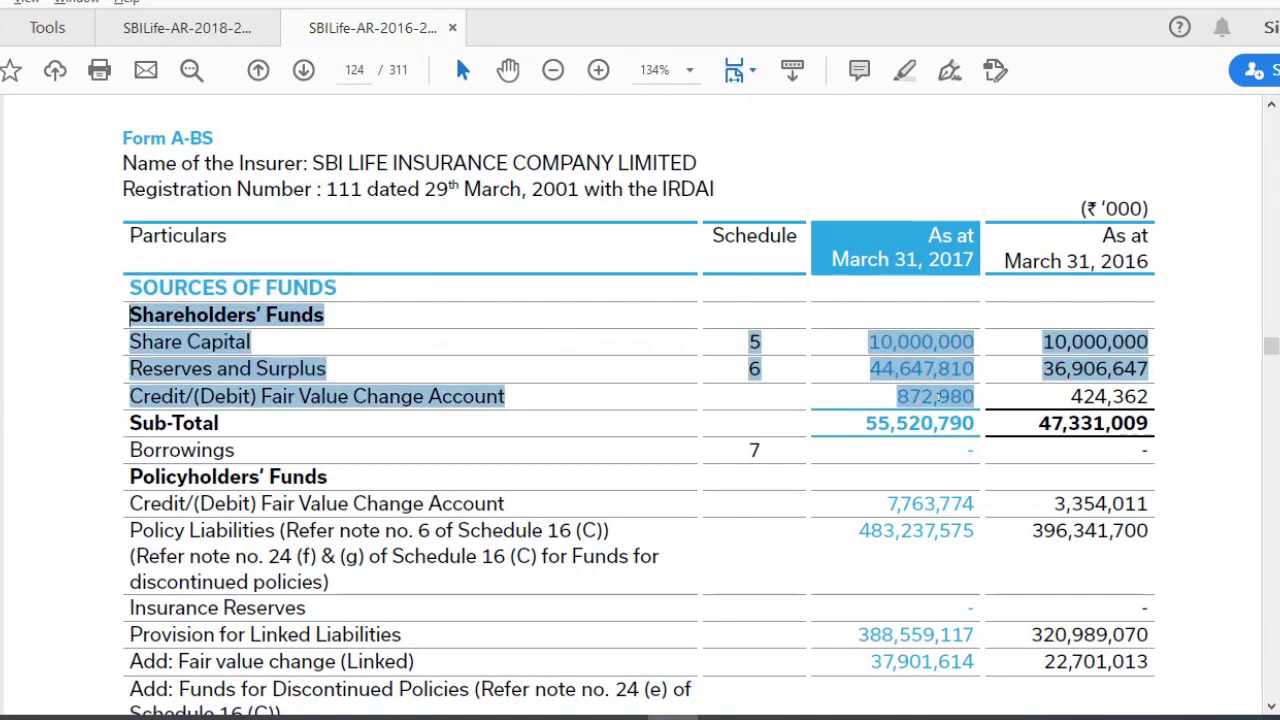
click(1206, 533)
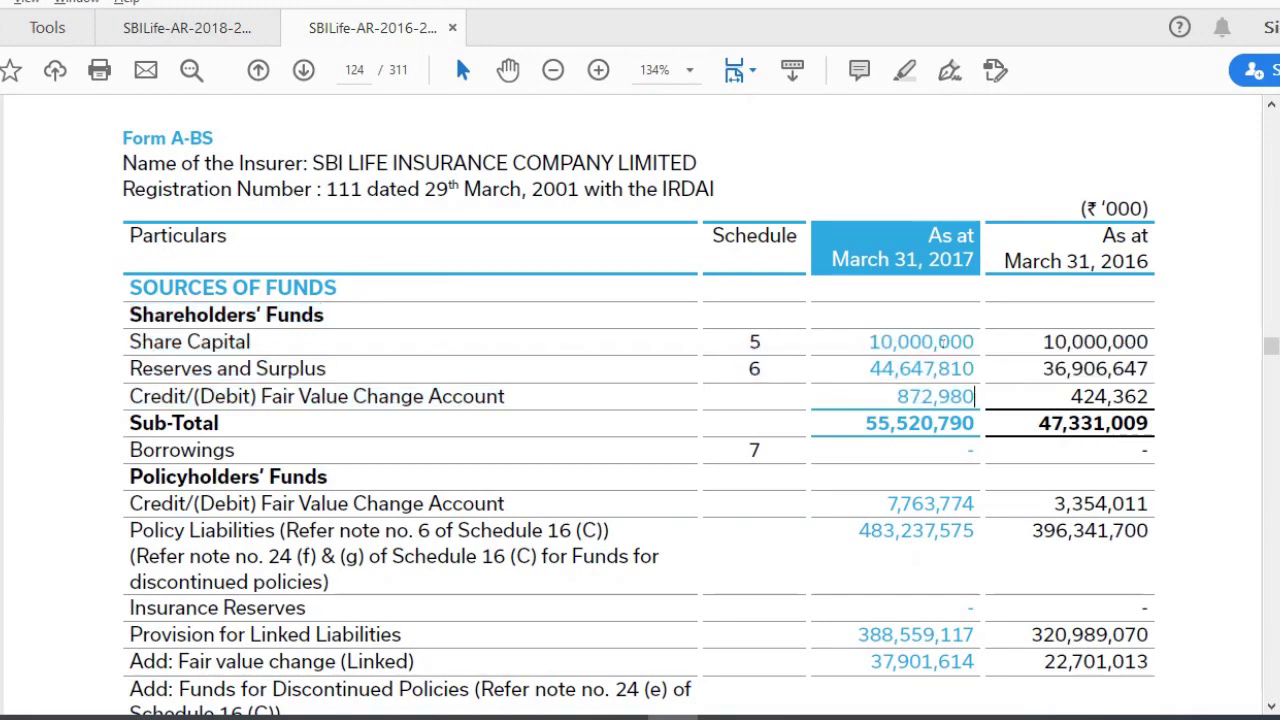
Select the Share Capital row under Shareholders' Funds and clear the selection.
triple_click(928, 341)
click(910, 342)
triple_click(910, 342)
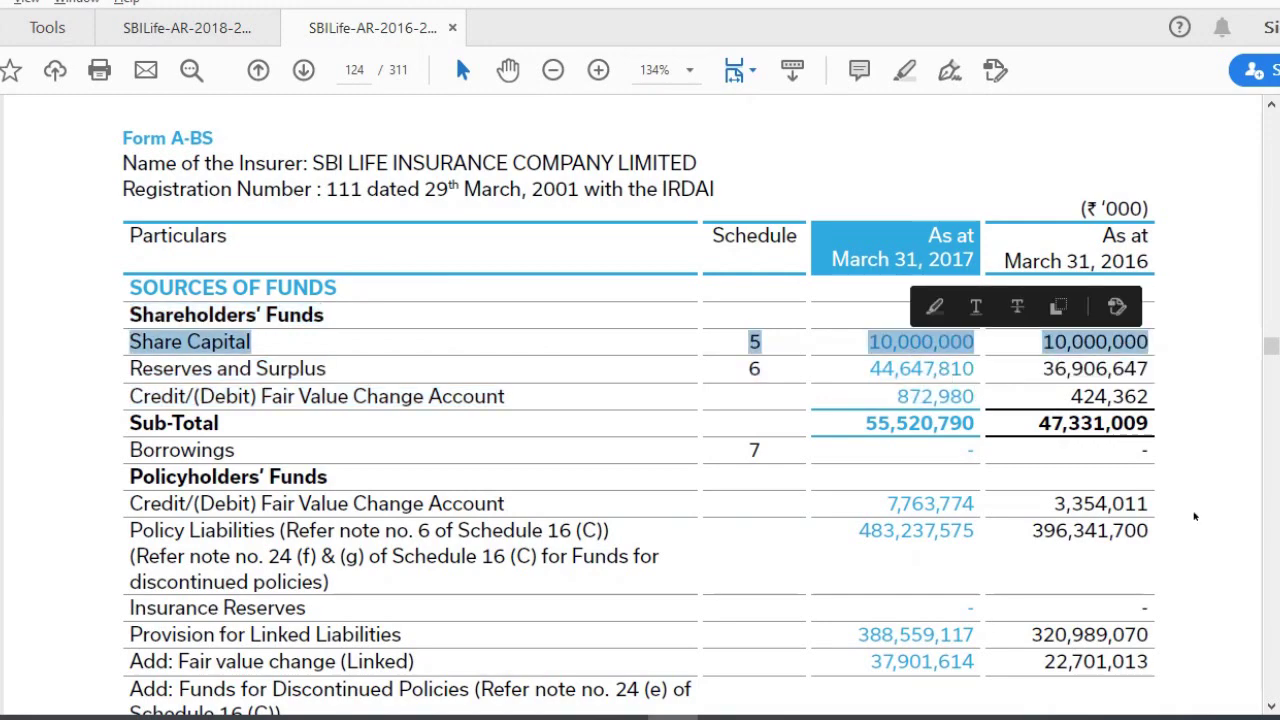
click(1200, 519)
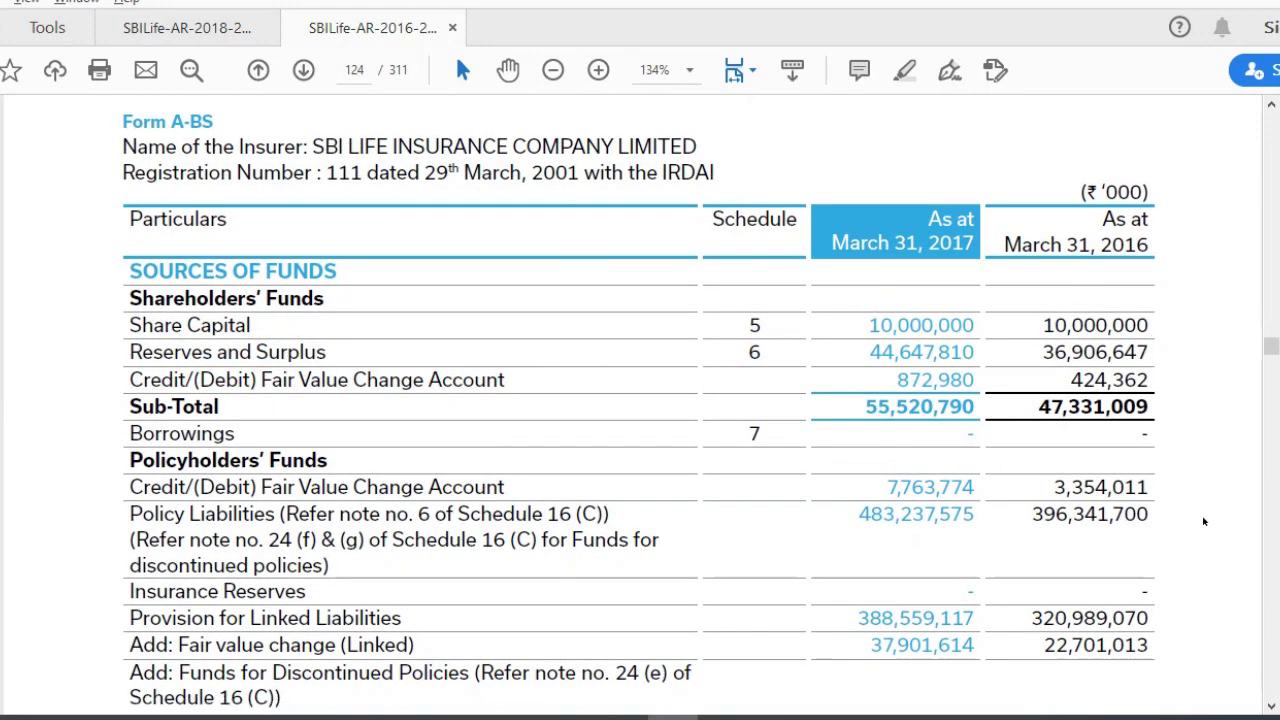
Select the Borrowings row and the Credit/(Debit) Fair Value Change Account row under Policyholders' Funds.
scroll(1204, 521, down, 5)
scroll(1204, 521, up, 2)
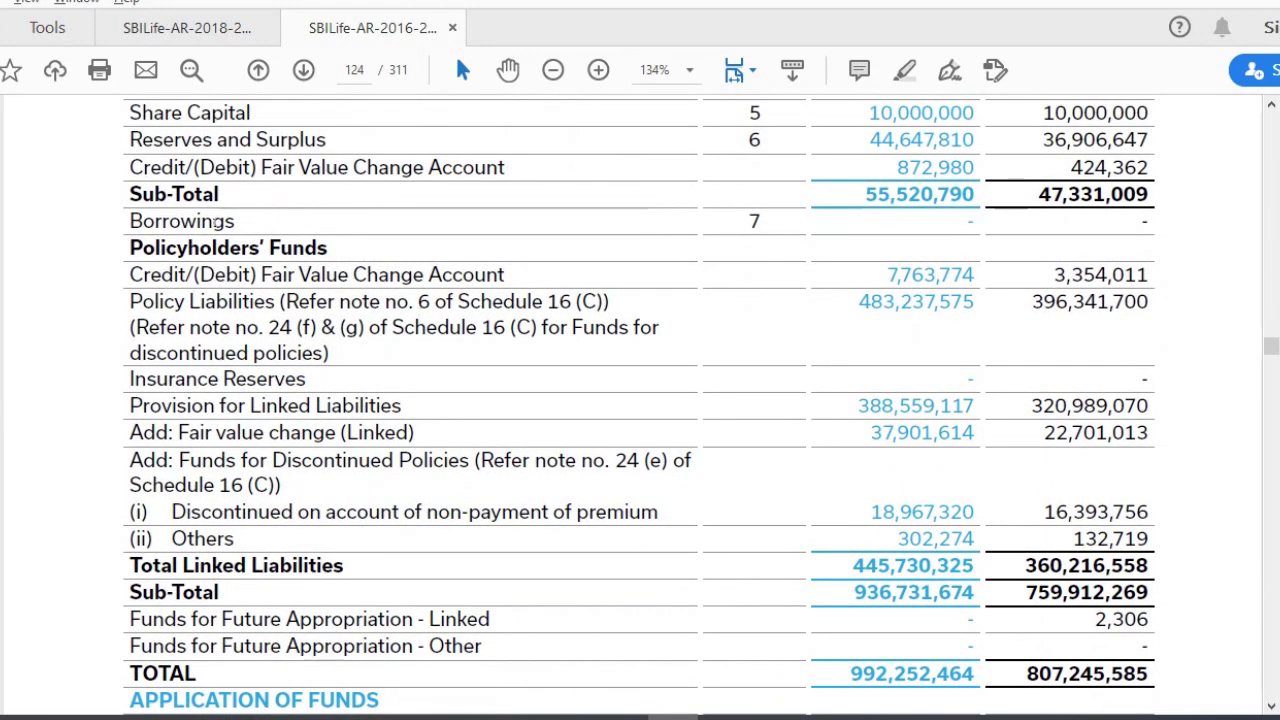
triple_click(217, 222)
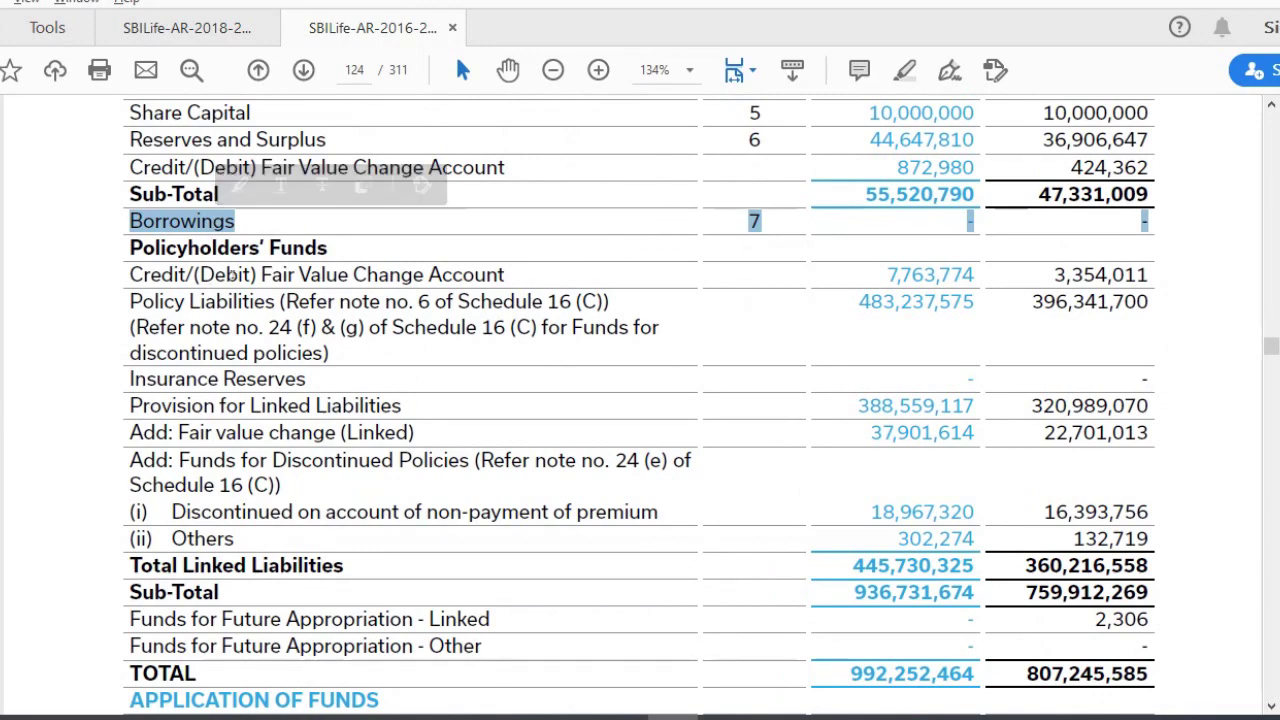
triple_click(230, 275)
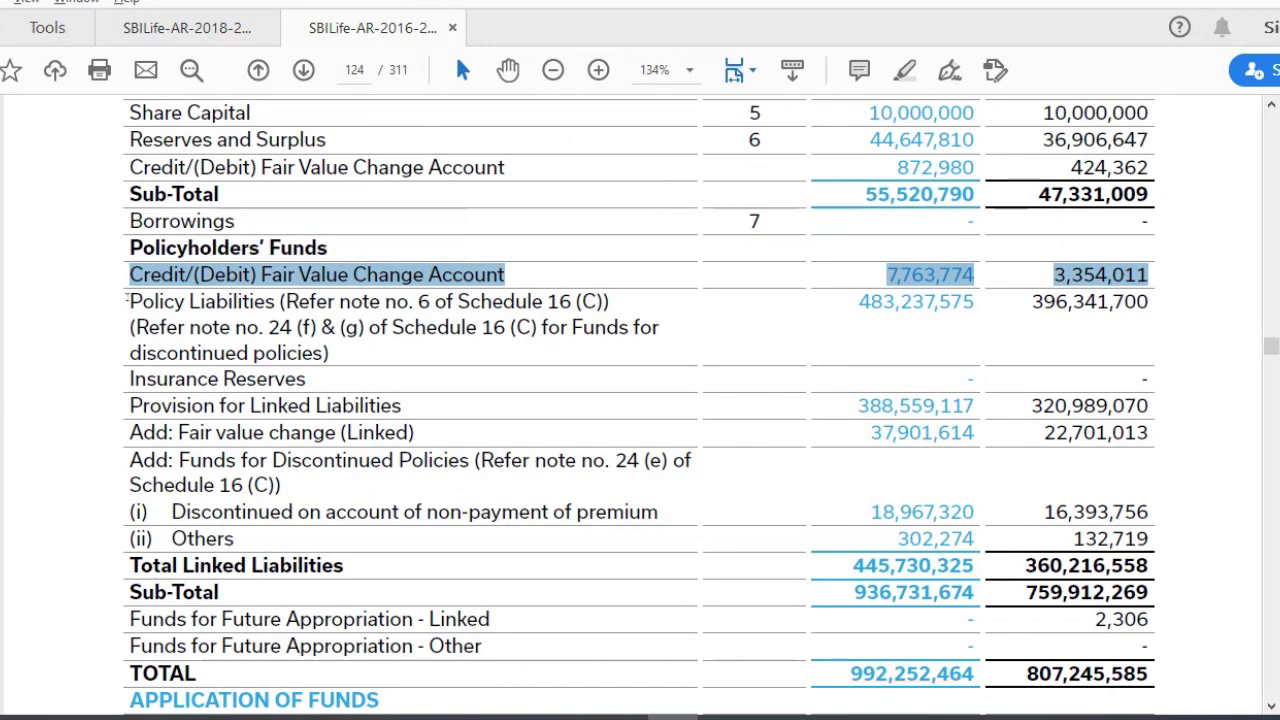
Select the Policy Liabilities label and the leading digits of its March 31, 2017 amount.
mouse_move(129, 300)
mouse_down()
mouse_move(477, 349)
mouse_move(460, 400)
mouse_move(430, 368)
mouse_up()
click(350, 349)
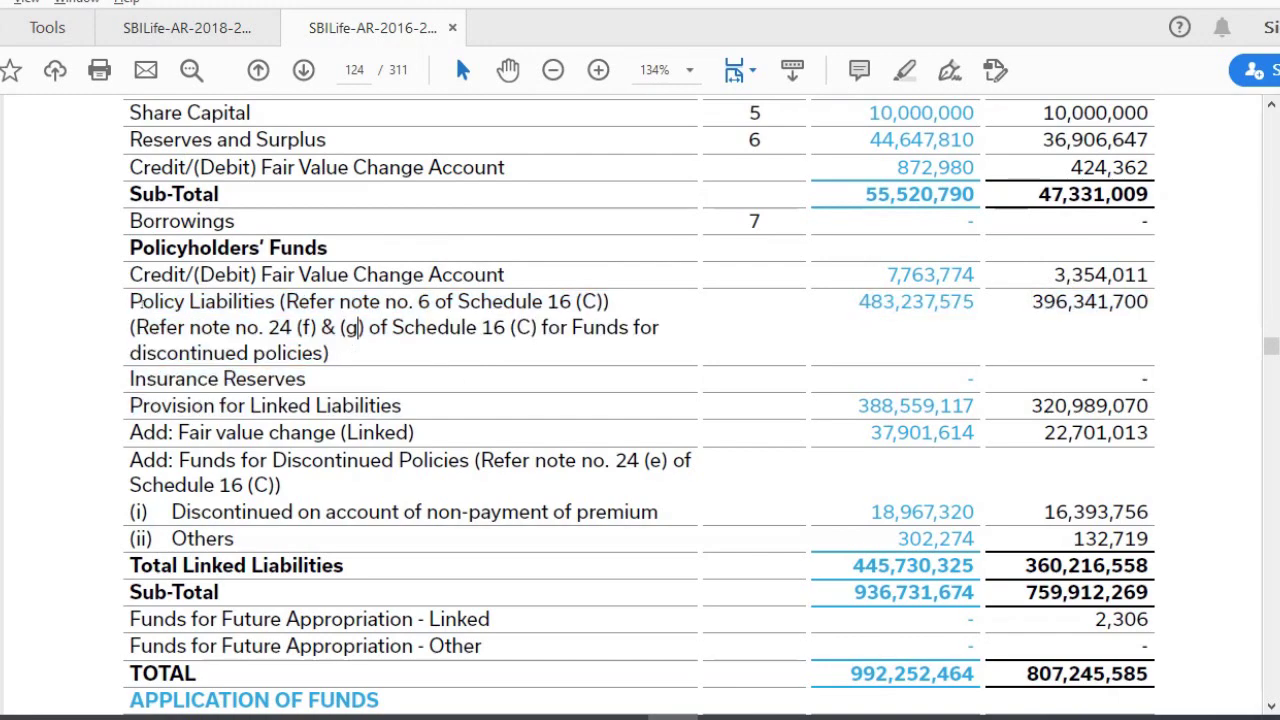
drag(129, 301, 477, 335)
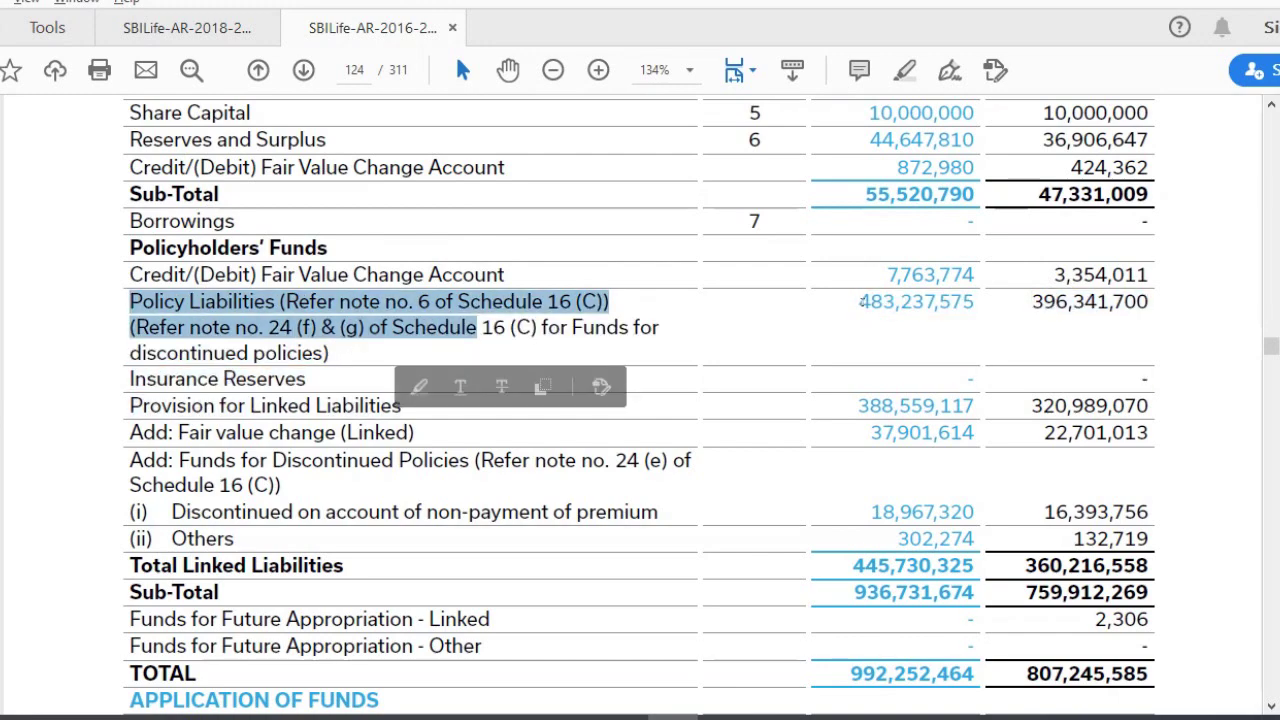
mouse_move(858, 302)
mouse_down()
mouse_move(952, 305)
mouse_move(914, 305)
mouse_move(932, 309)
mouse_up()
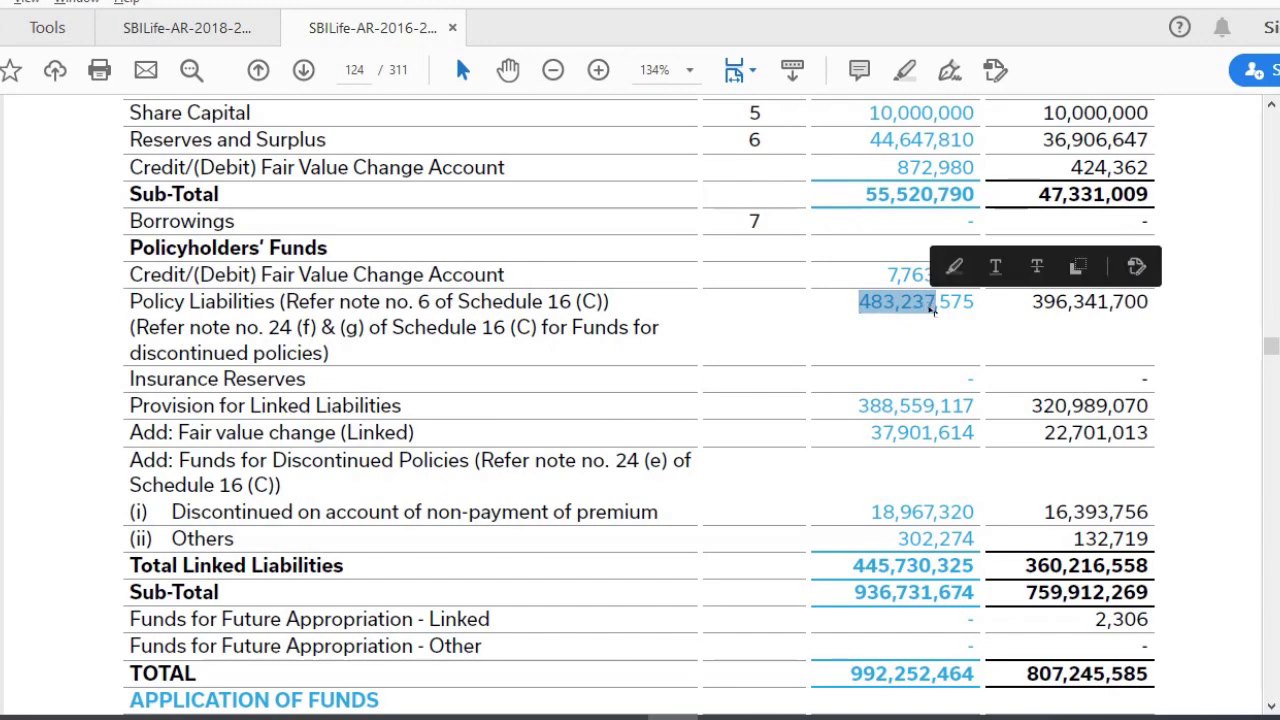
click(932, 309)
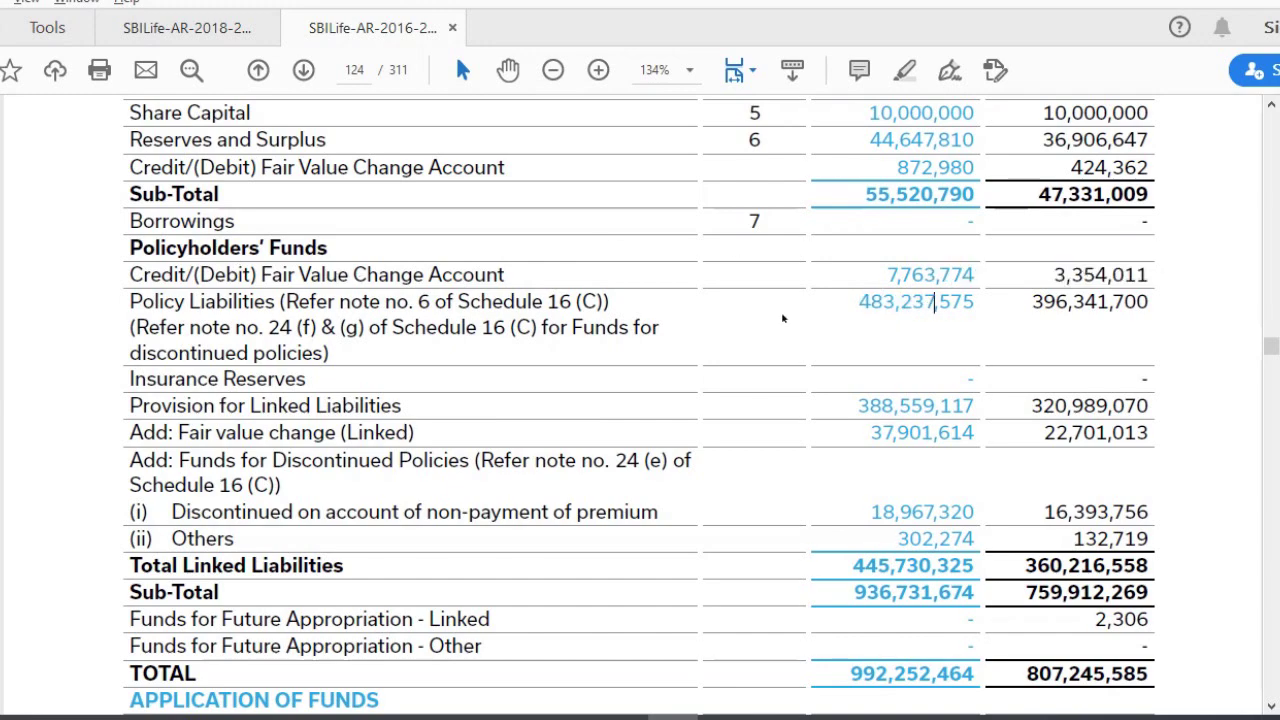
drag(857, 304, 926, 310)
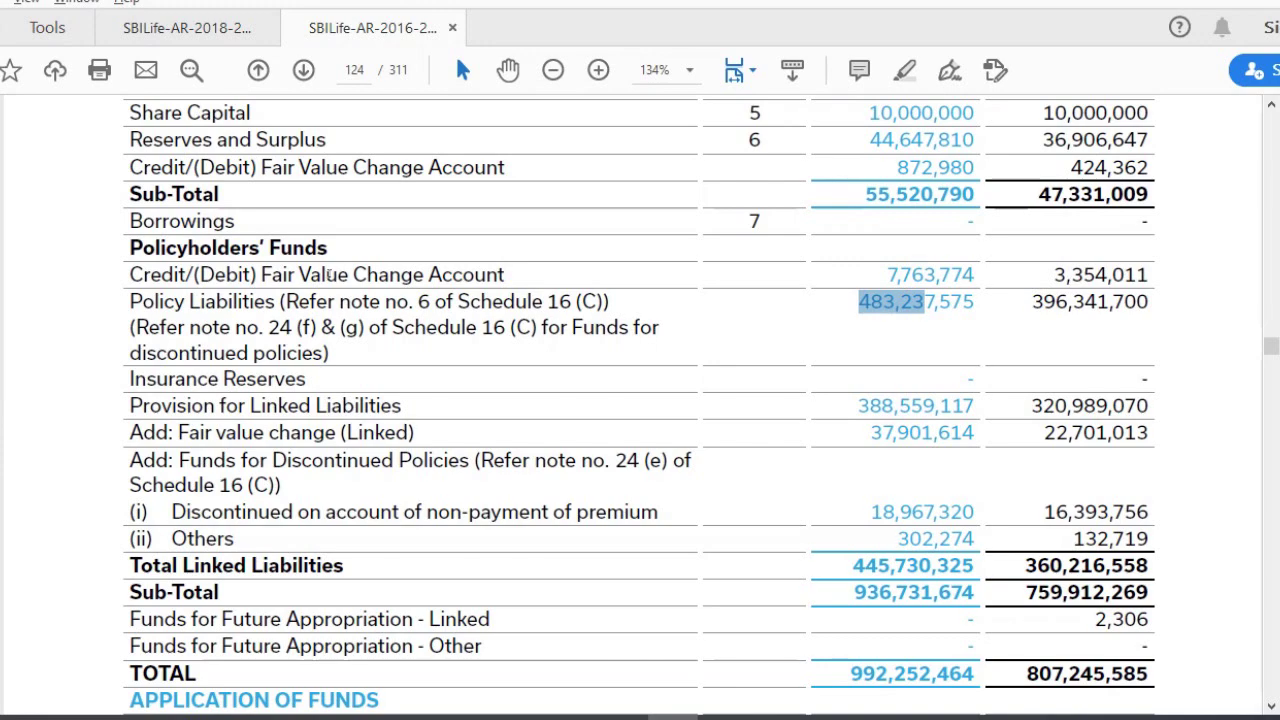
Compare the Policyholders' Fair Value Change Account row with the Policy Liabilities amount for March 31, 2017 by selecting each in turn.
triple_click(330, 276)
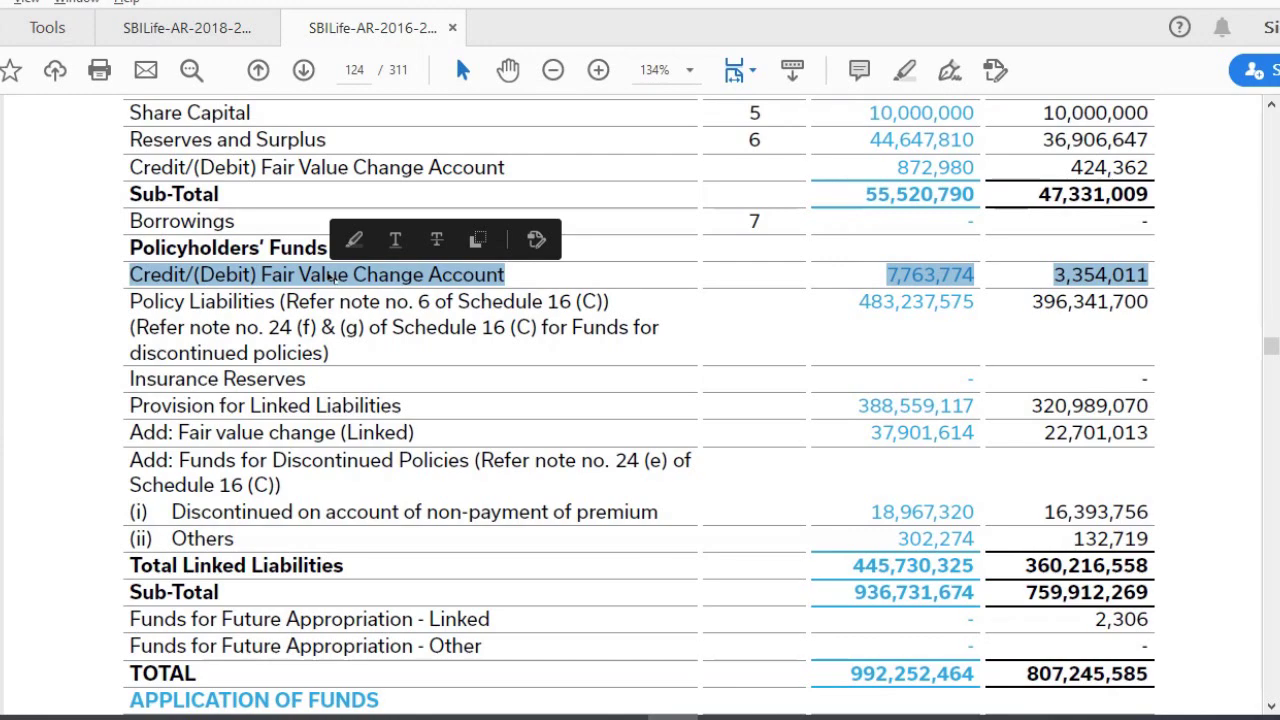
triple_click(333, 277)
drag(853, 301, 926, 310)
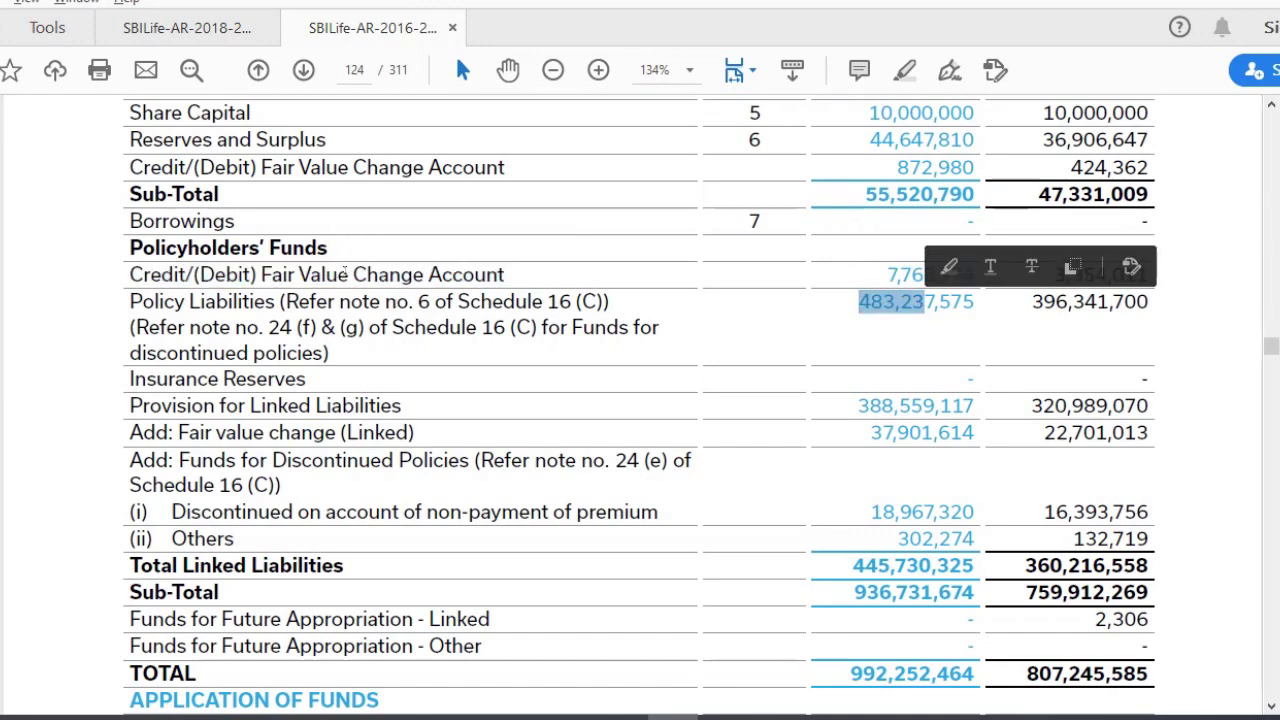
triple_click(345, 272)
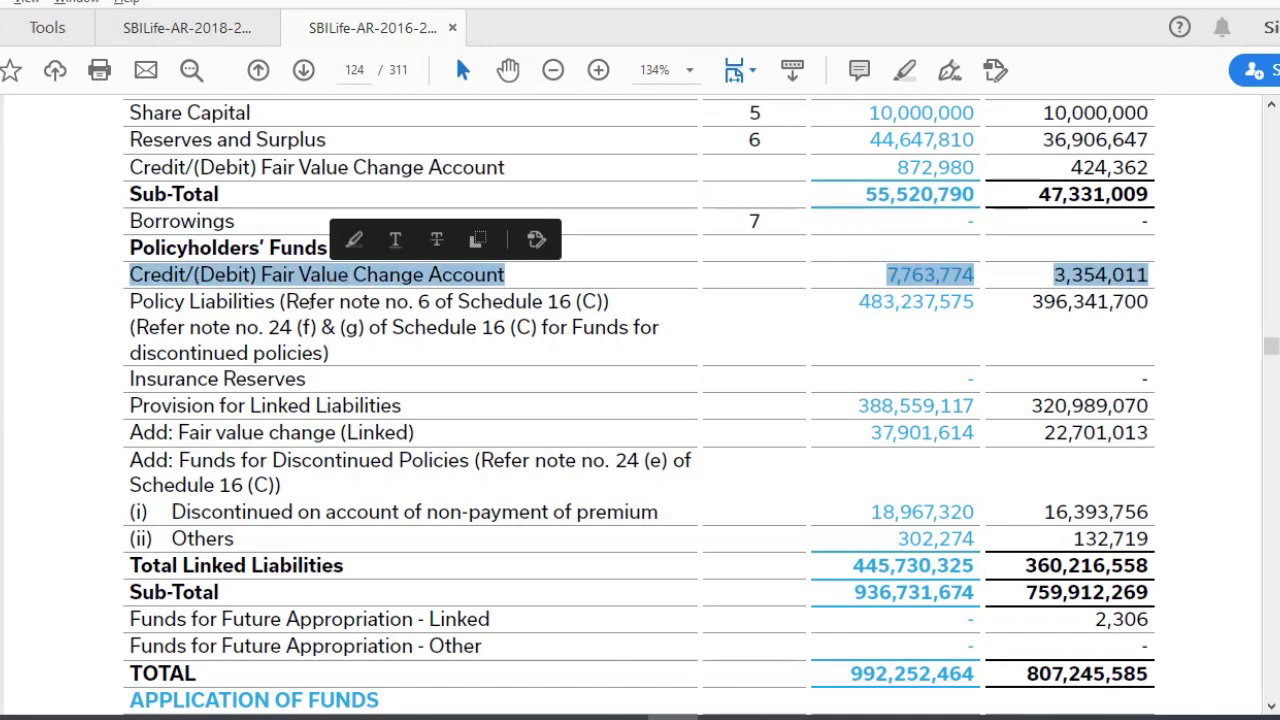
Select the rows for Provision for Linked Liabilities, Fair value change (Linked), and Discontinued on account of non-payment of premium.
triple_click(318, 405)
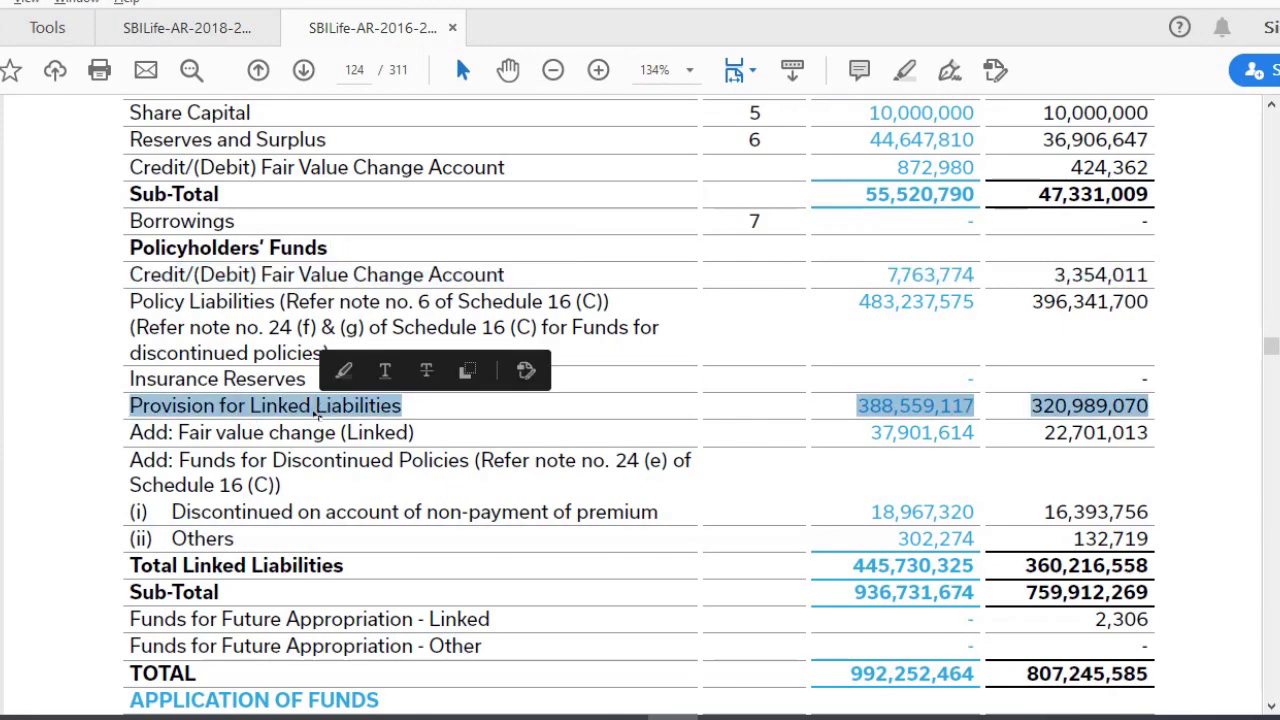
triple_click(280, 432)
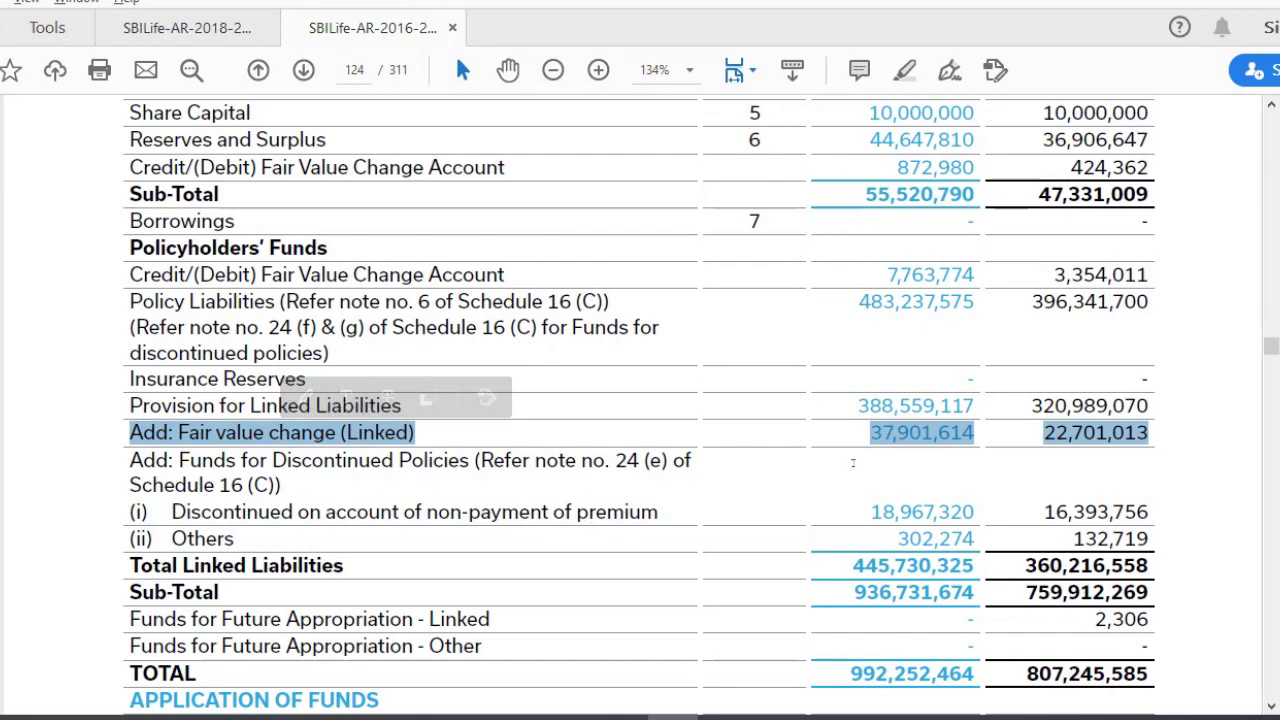
triple_click(246, 510)
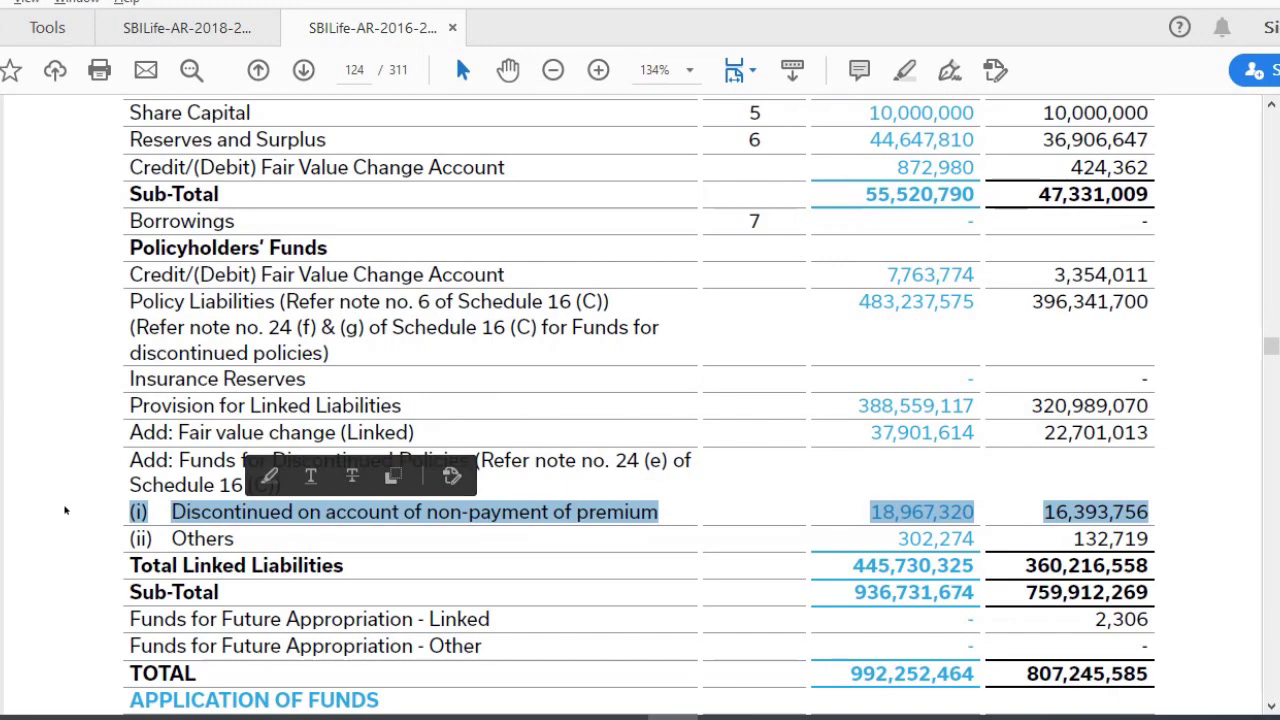
click(65, 511)
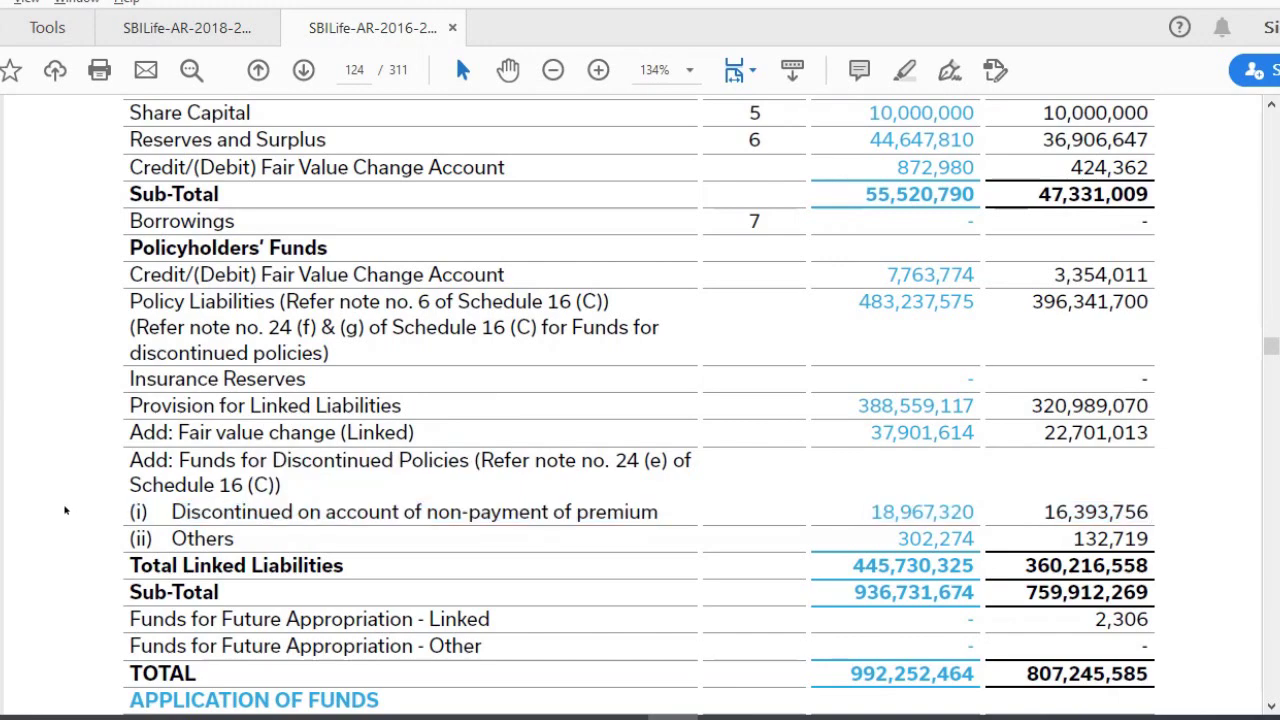
Review the Application of Funds section and select the Shareholders' row under Investments.
scroll(65, 511, down, 4)
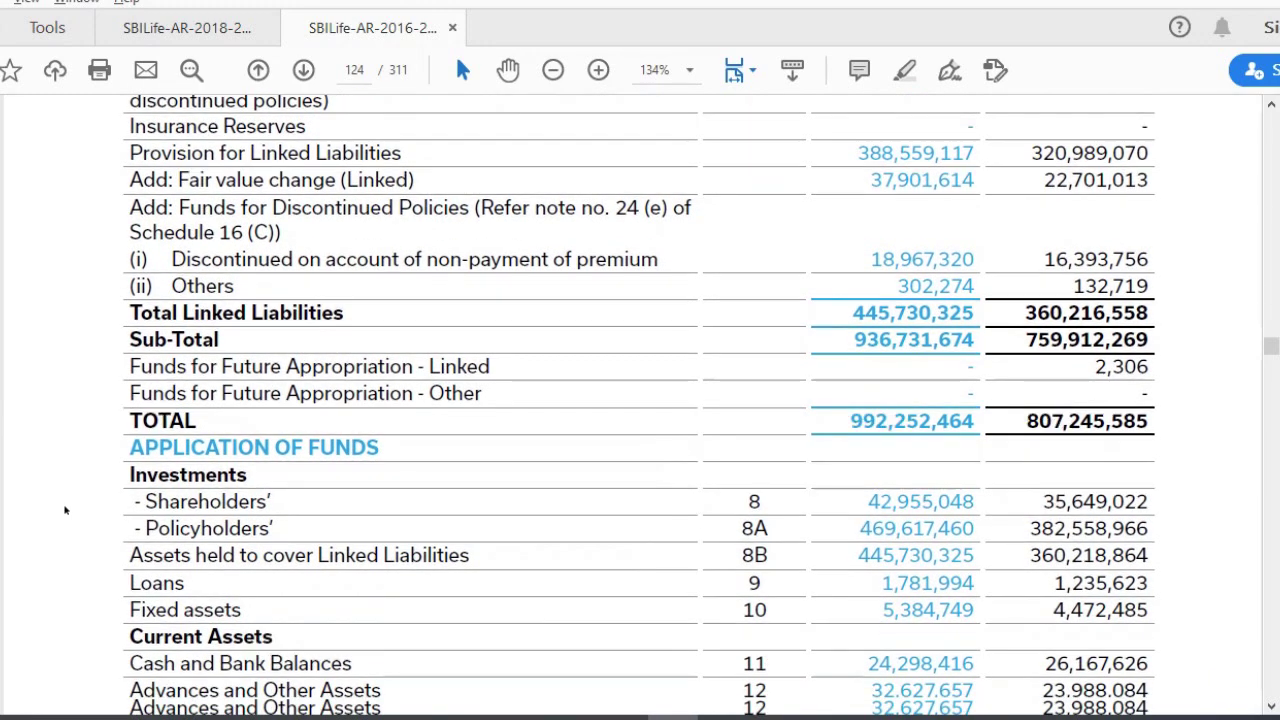
scroll(65, 511, down, 5)
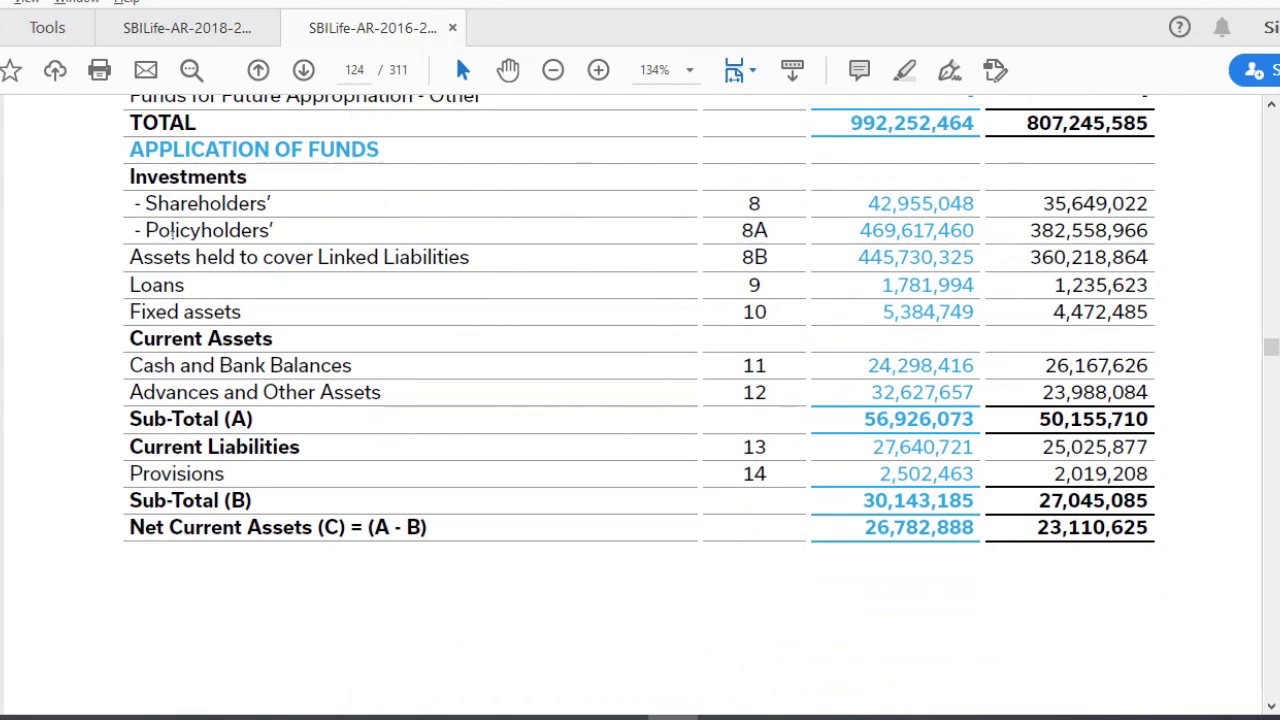
triple_click(203, 203)
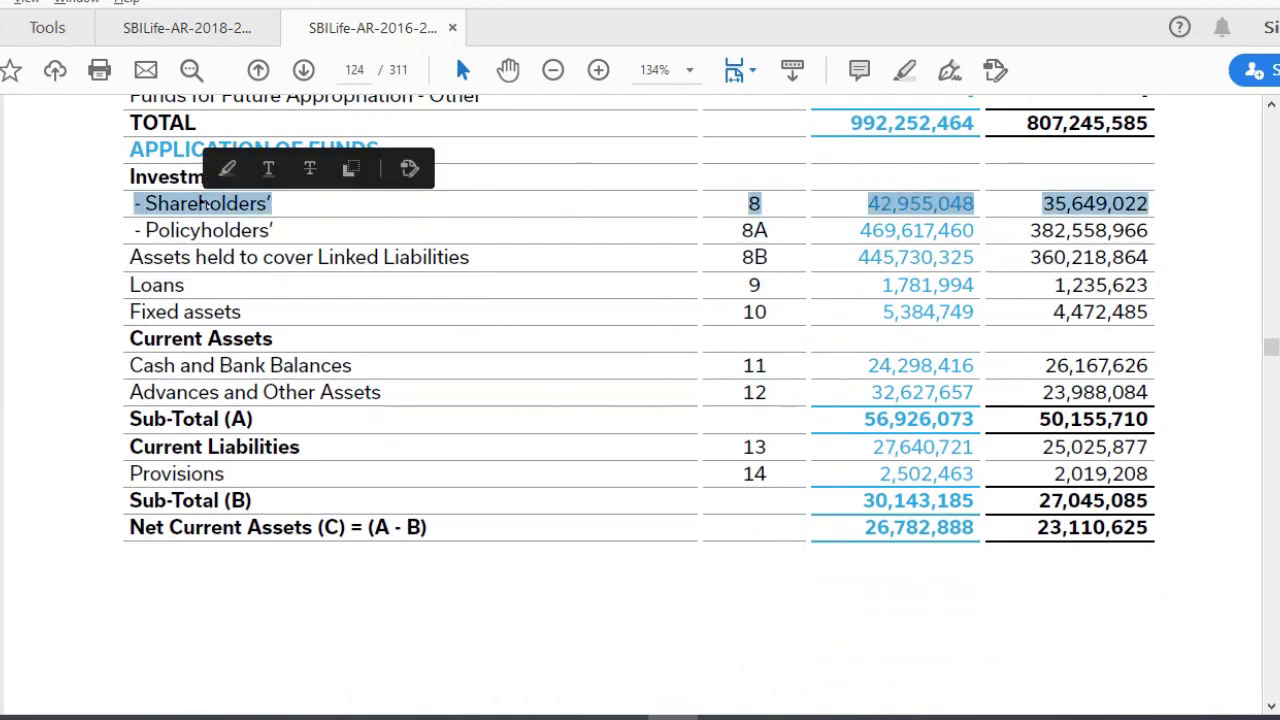
click(63, 262)
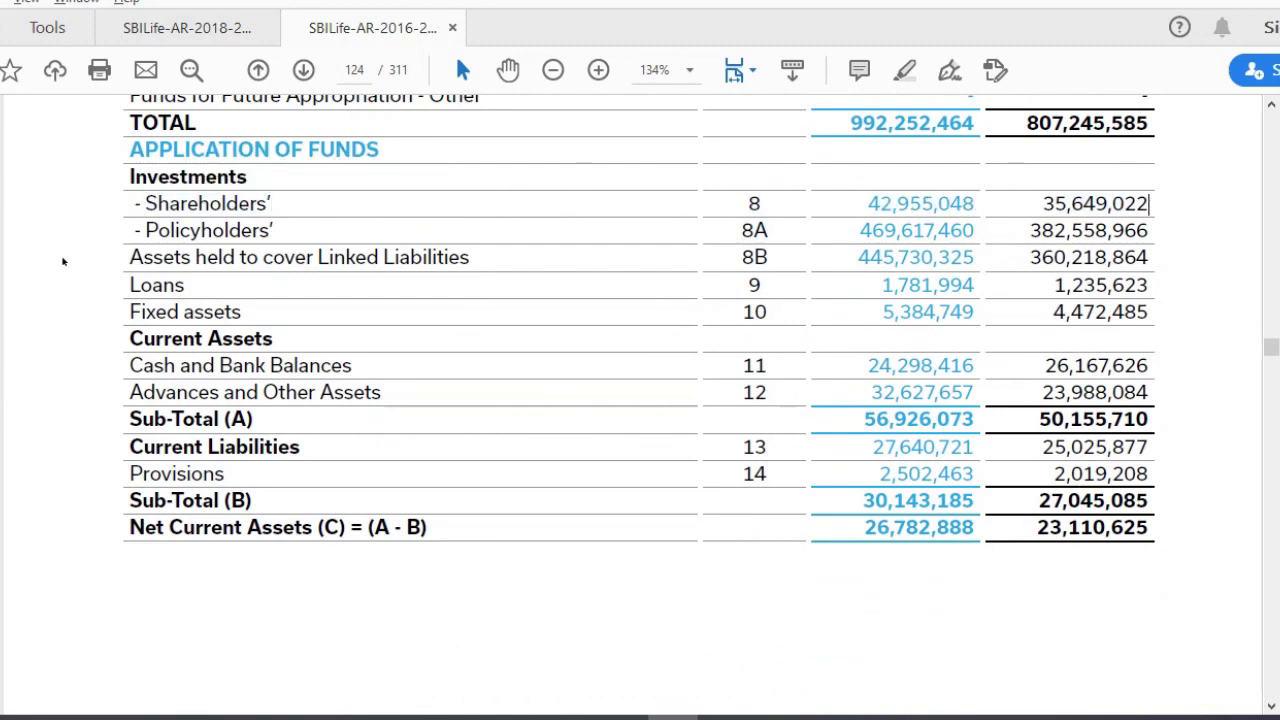
Revisit Sources of Funds, and select the Shareholders' and Cash and Bank Balances rows in turn under Application of Funds.
scroll(63, 262, up, 10)
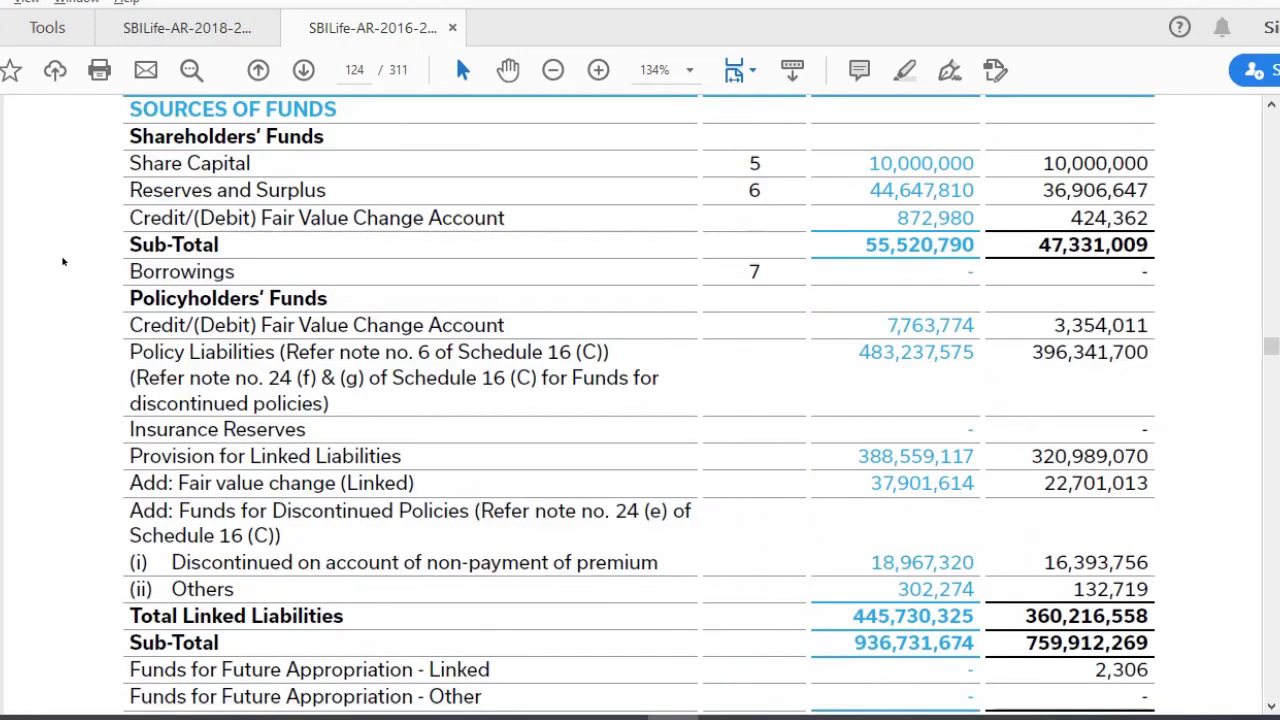
scroll(63, 262, up, 1)
scroll(63, 262, down, 10)
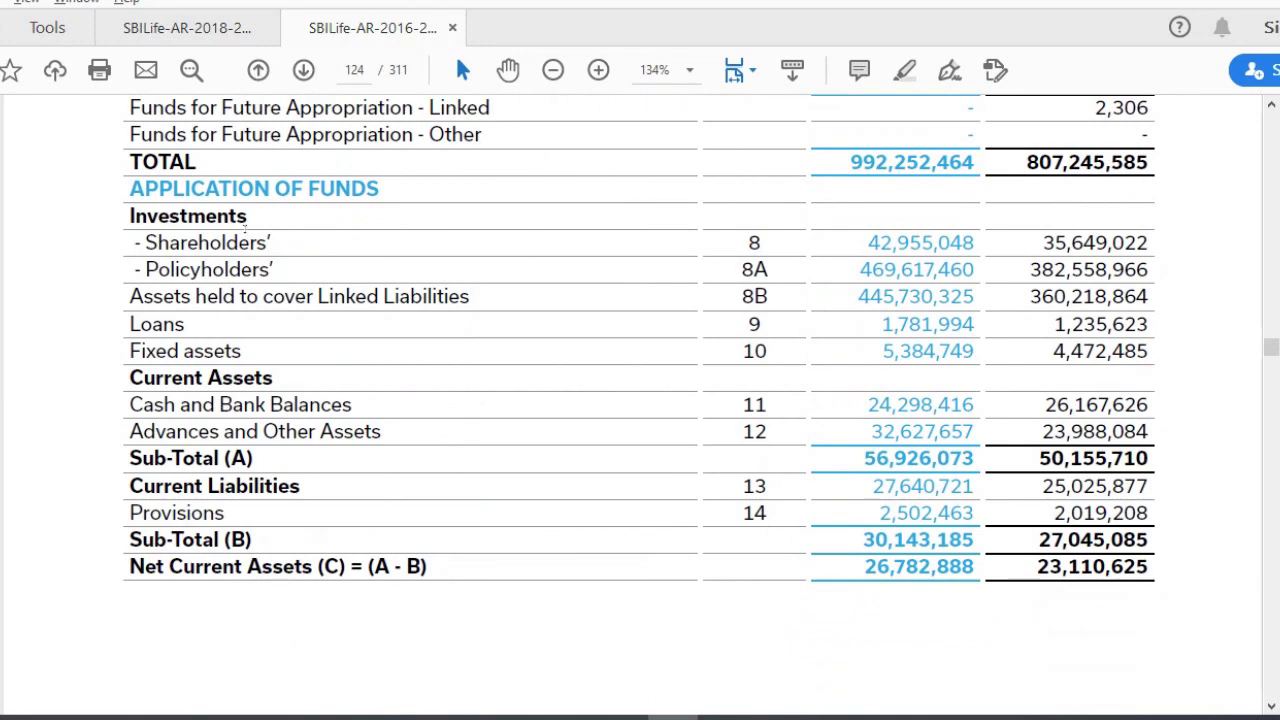
triple_click(245, 232)
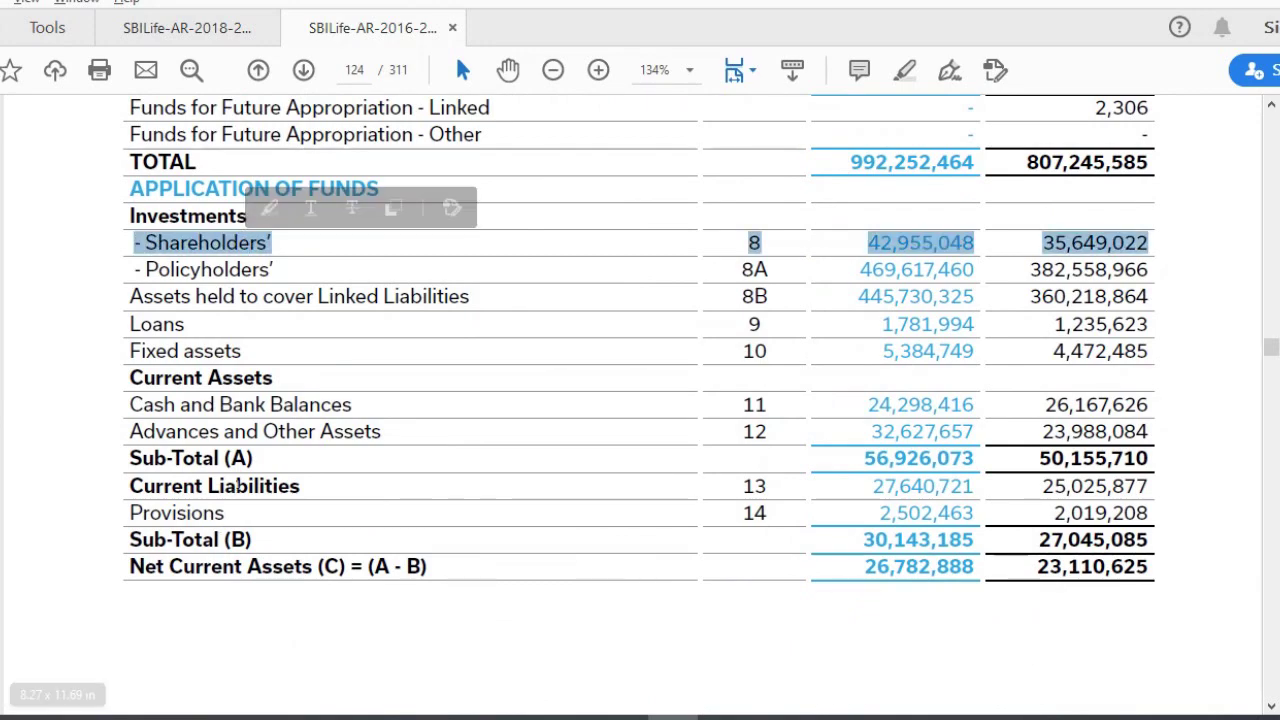
triple_click(241, 408)
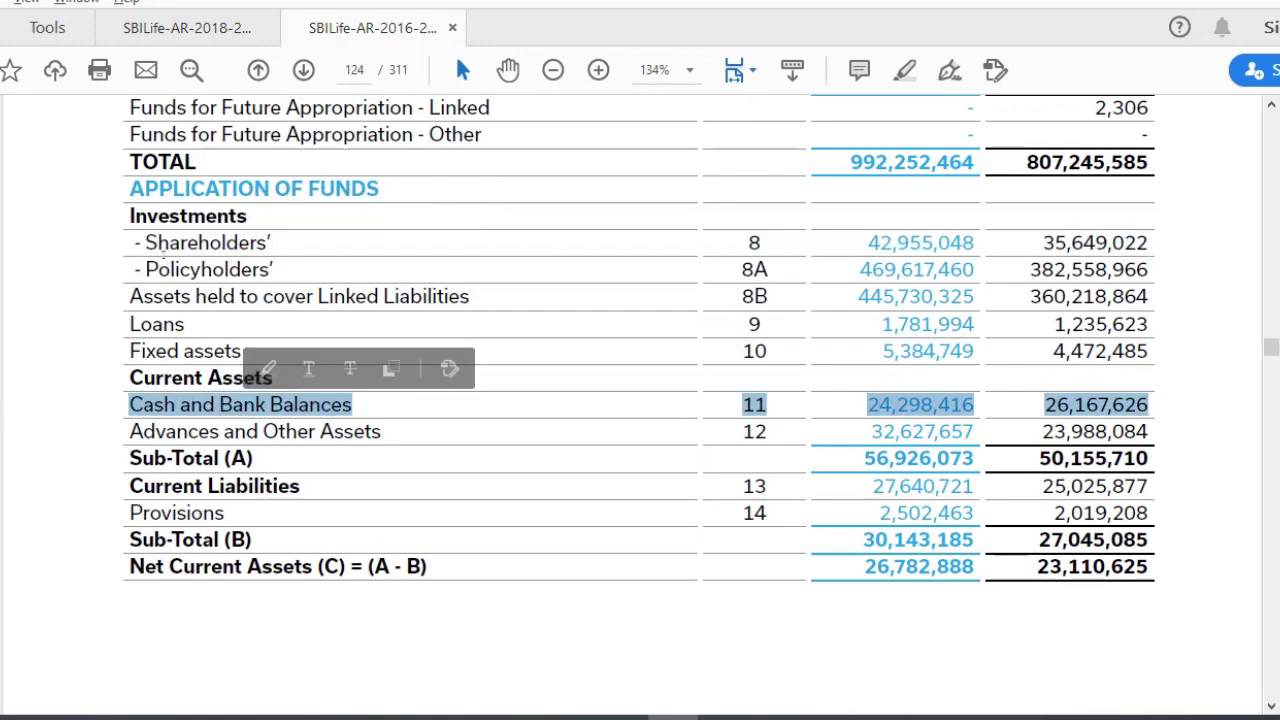
Select the Policyholders' label under Investments, followed by the Assets held to cover Linked Liabilities row.
double_click(172, 298)
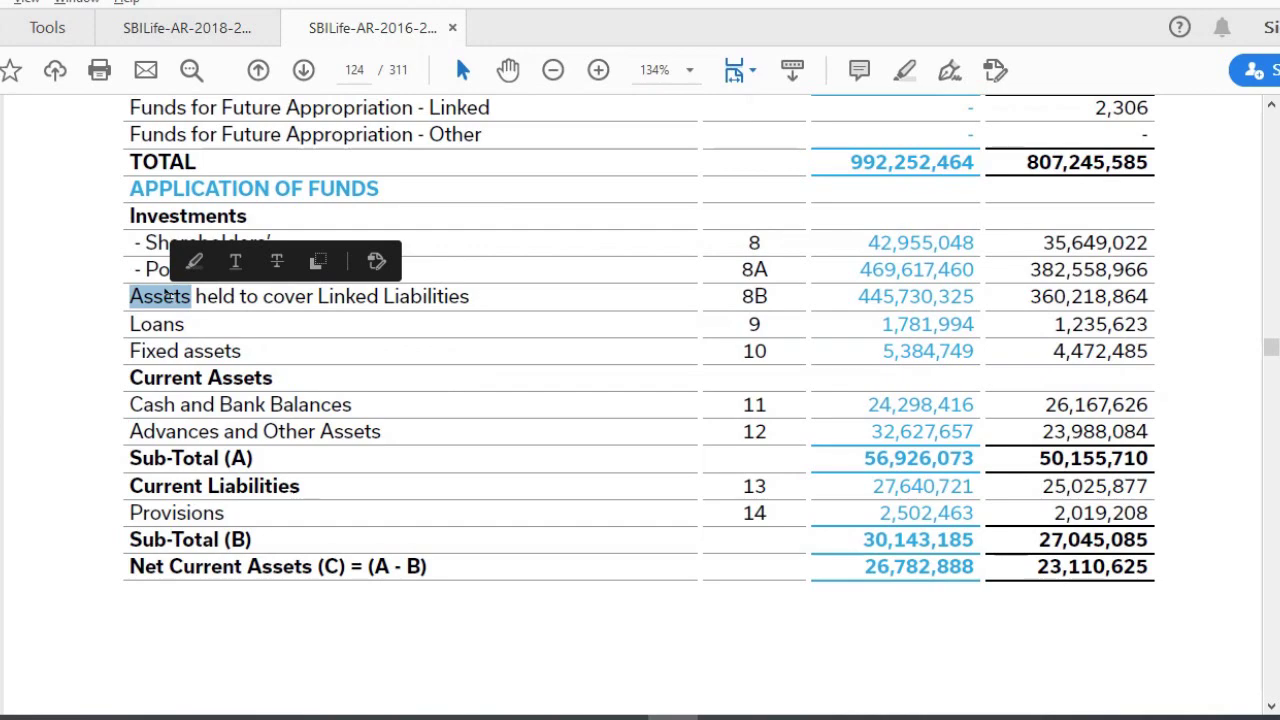
triple_click(205, 270)
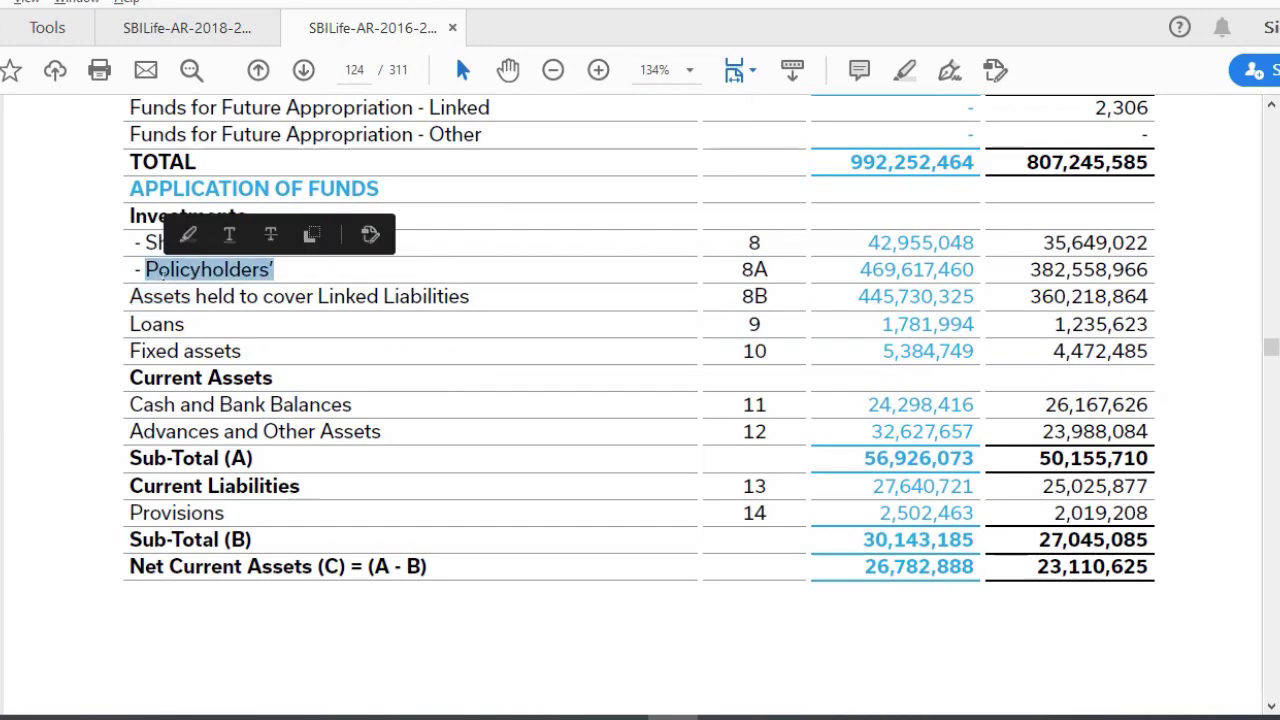
click(67, 372)
triple_click(163, 294)
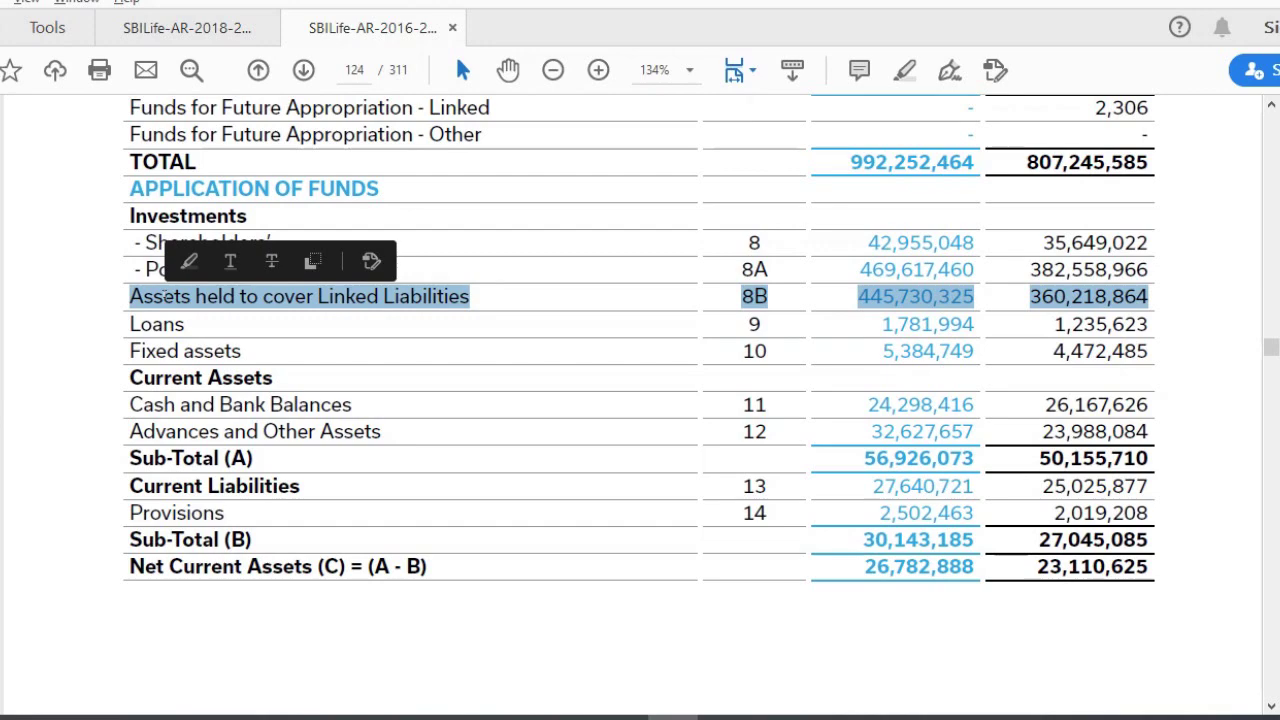
click(73, 347)
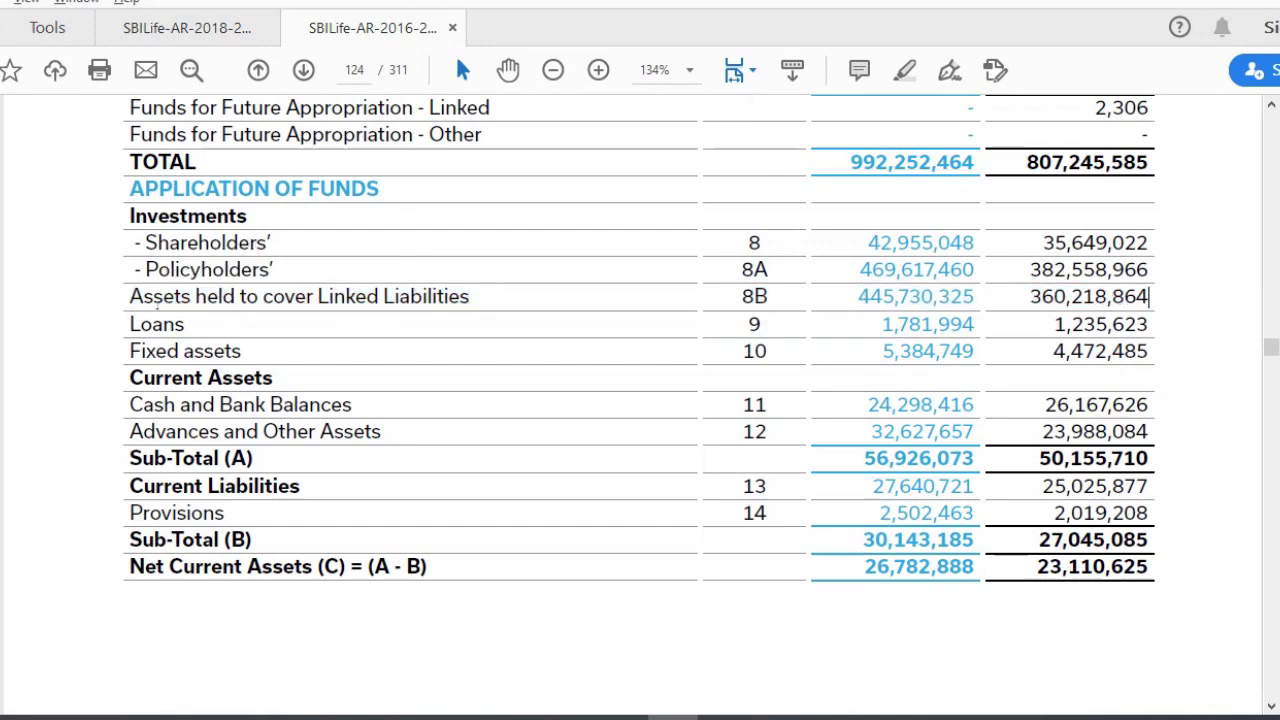
Compare Assets held to cover Linked Liabilities with Policyholders' investments by selecting its row alone and both rows together.
triple_click(156, 298)
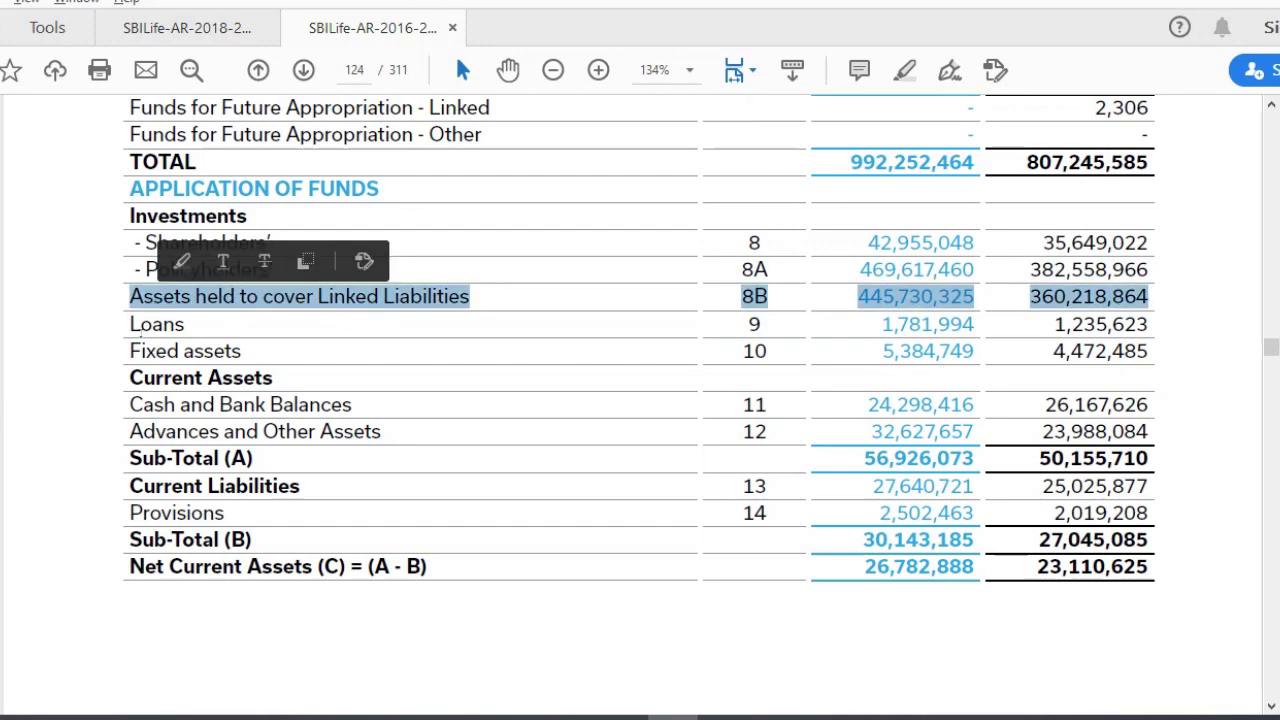
click(176, 296)
drag(128, 269, 1016, 303)
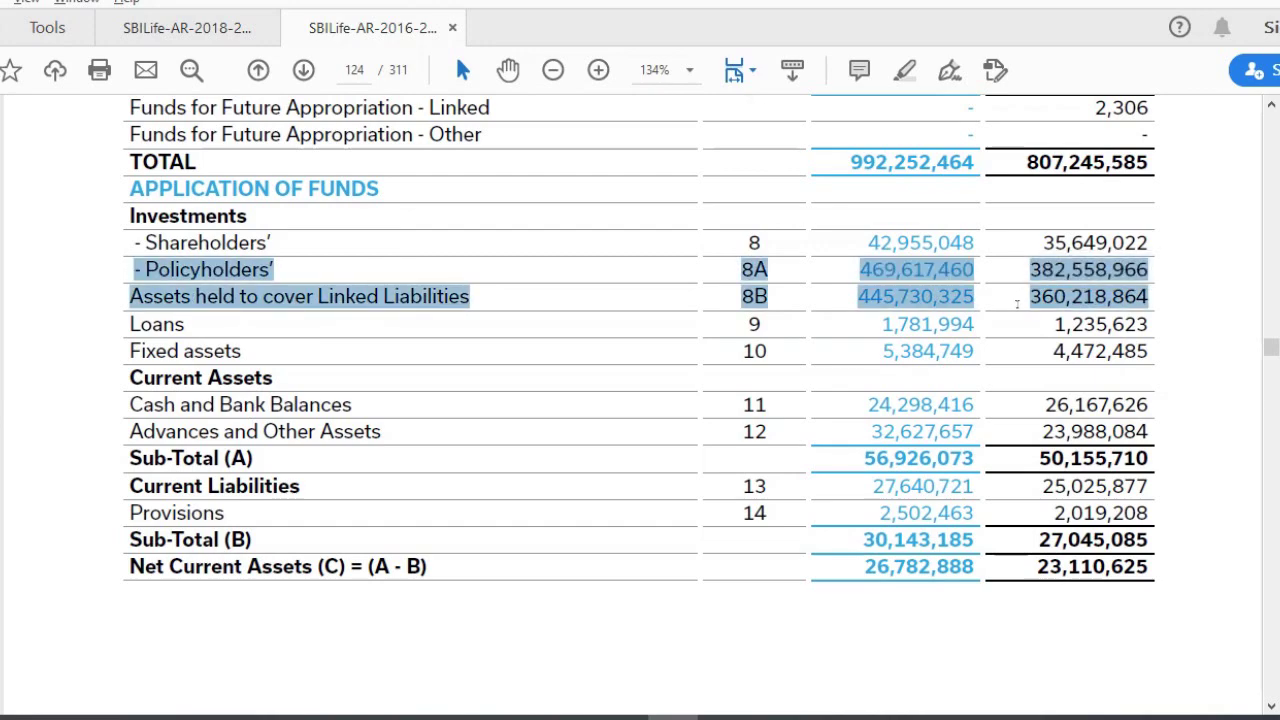
drag(200, 270, 277, 297)
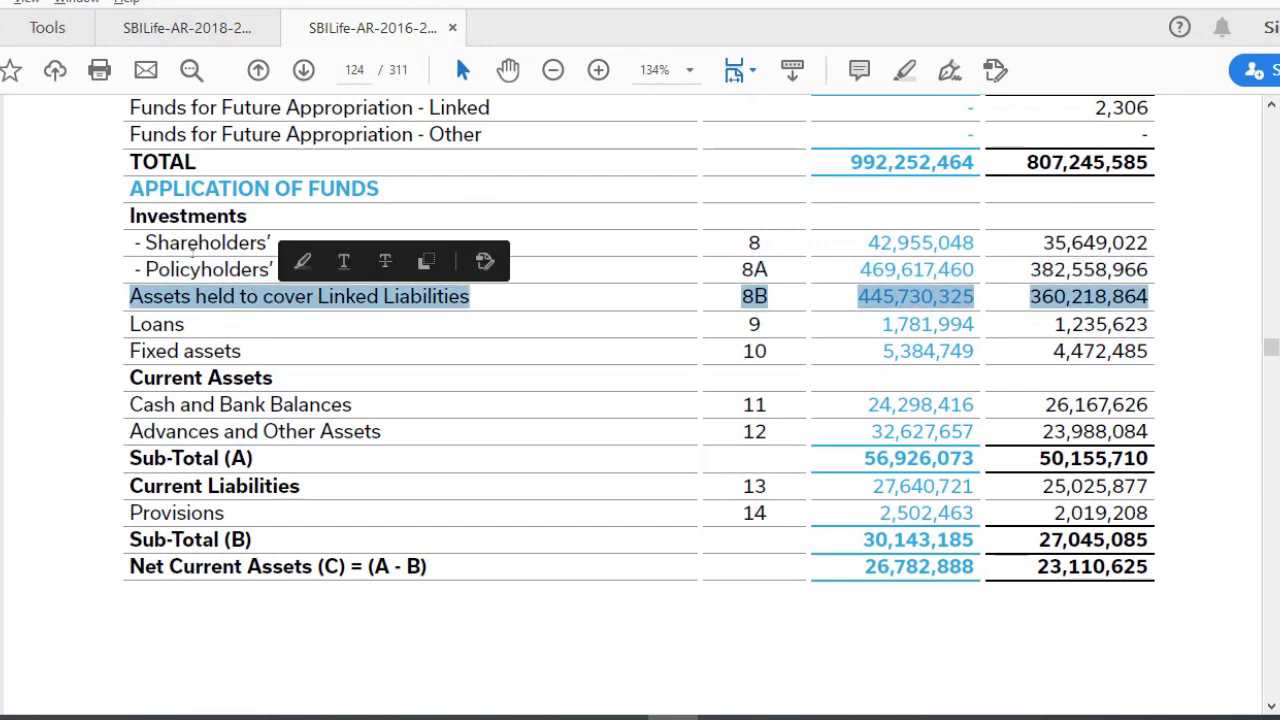
Select the Policyholders' investments row on its own, extend the selection through Assets held to cover Linked Liabilities, and clear it.
click(255, 290)
drag(240, 270, 204, 277)
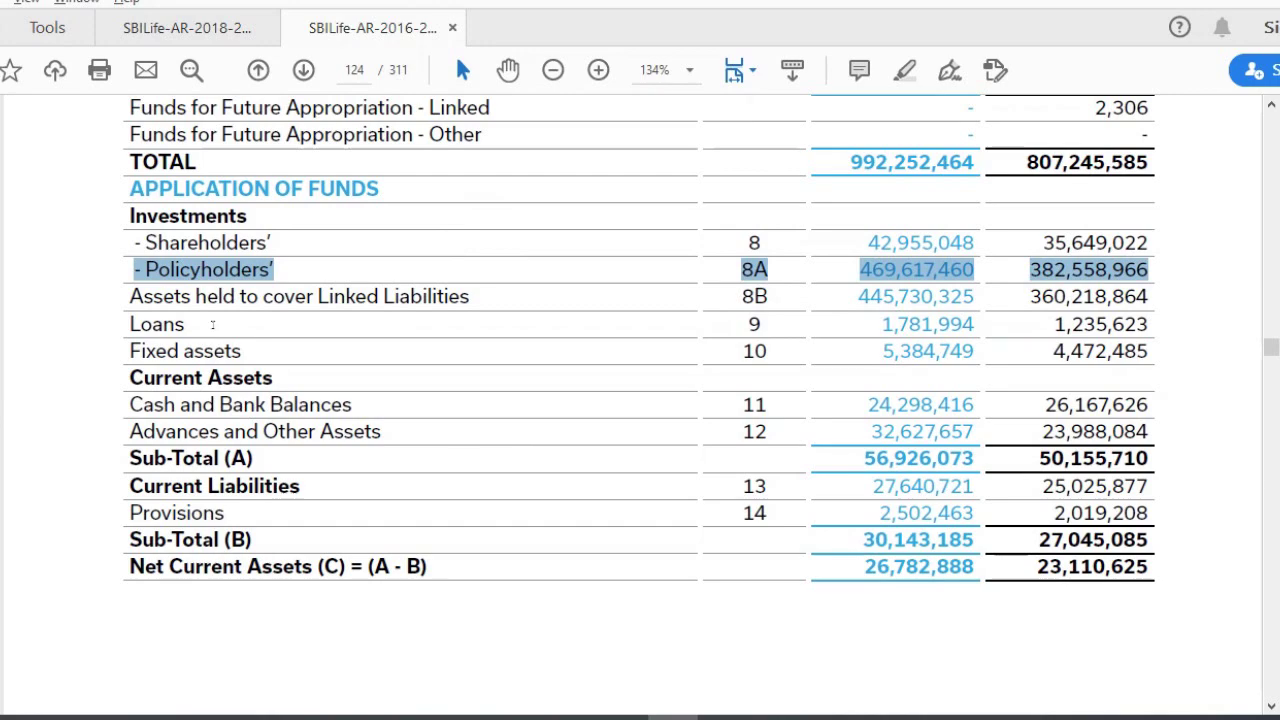
click(152, 269)
drag(124, 269, 1148, 305)
click(1183, 393)
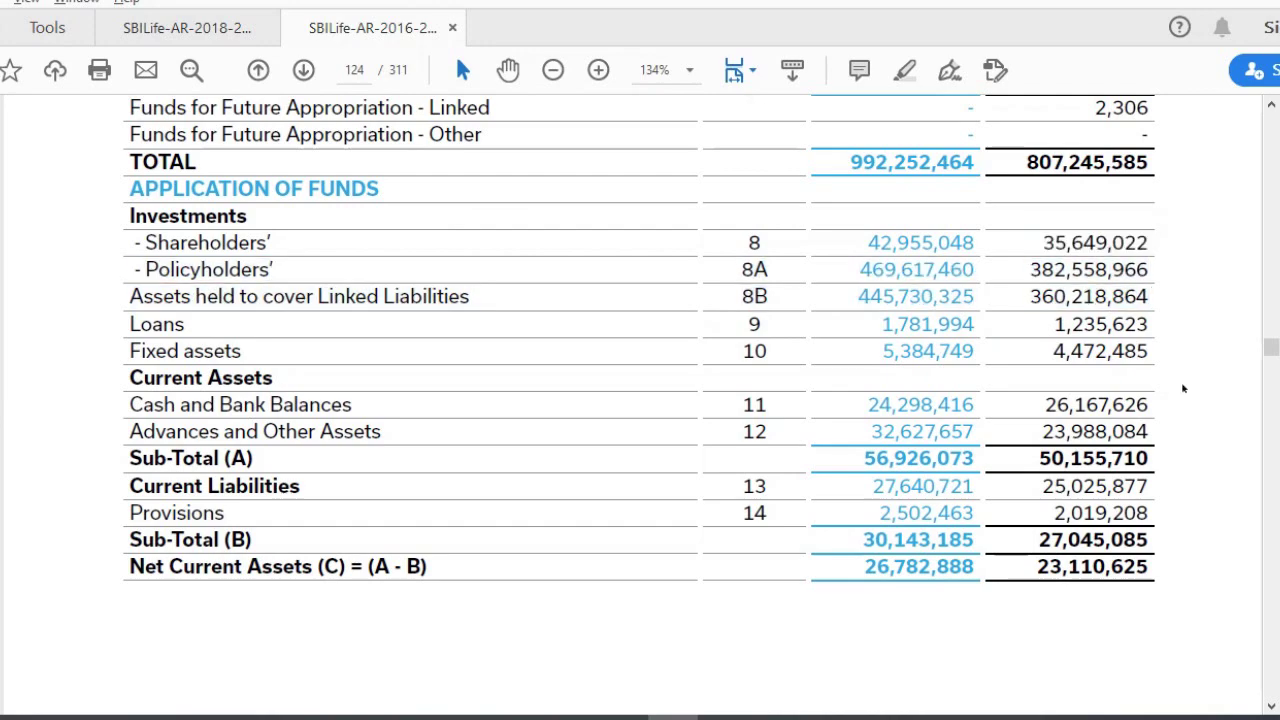
Select text in Cash and Bank Balances, followed by the whole Advances and Other Assets row under Current Assets.
double_click(1183, 393)
click(1206, 296)
double_click(222, 404)
click(200, 431)
triple_click(200, 431)
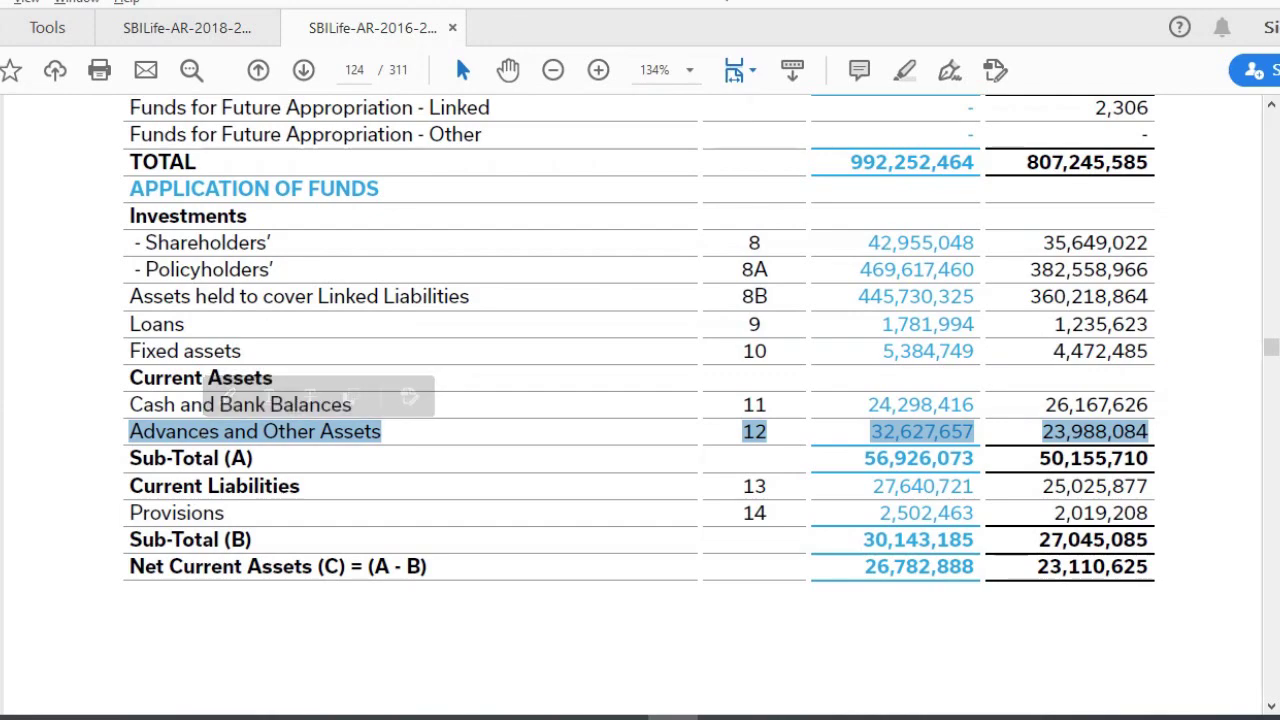
Switch to the EPV calculation spreadsheet and select the Revenue from Policyholder account row and its amount cell.
key(alt+Tab)
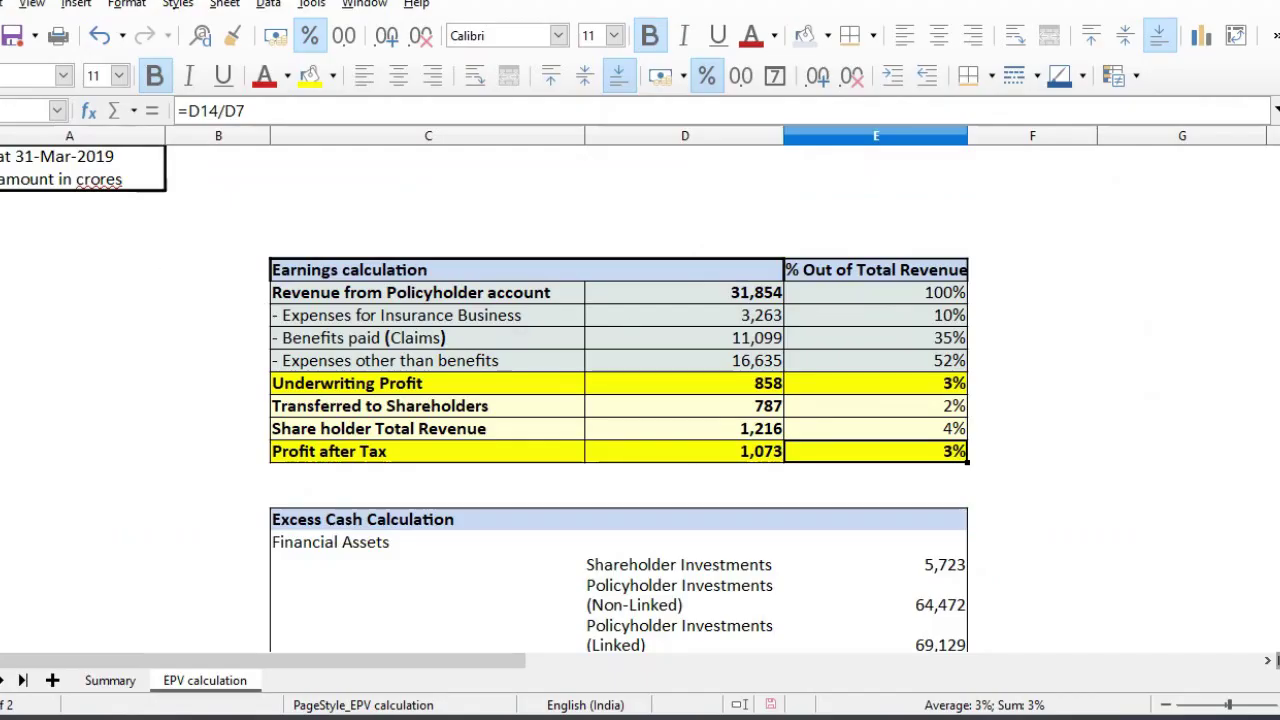
click(0, 292)
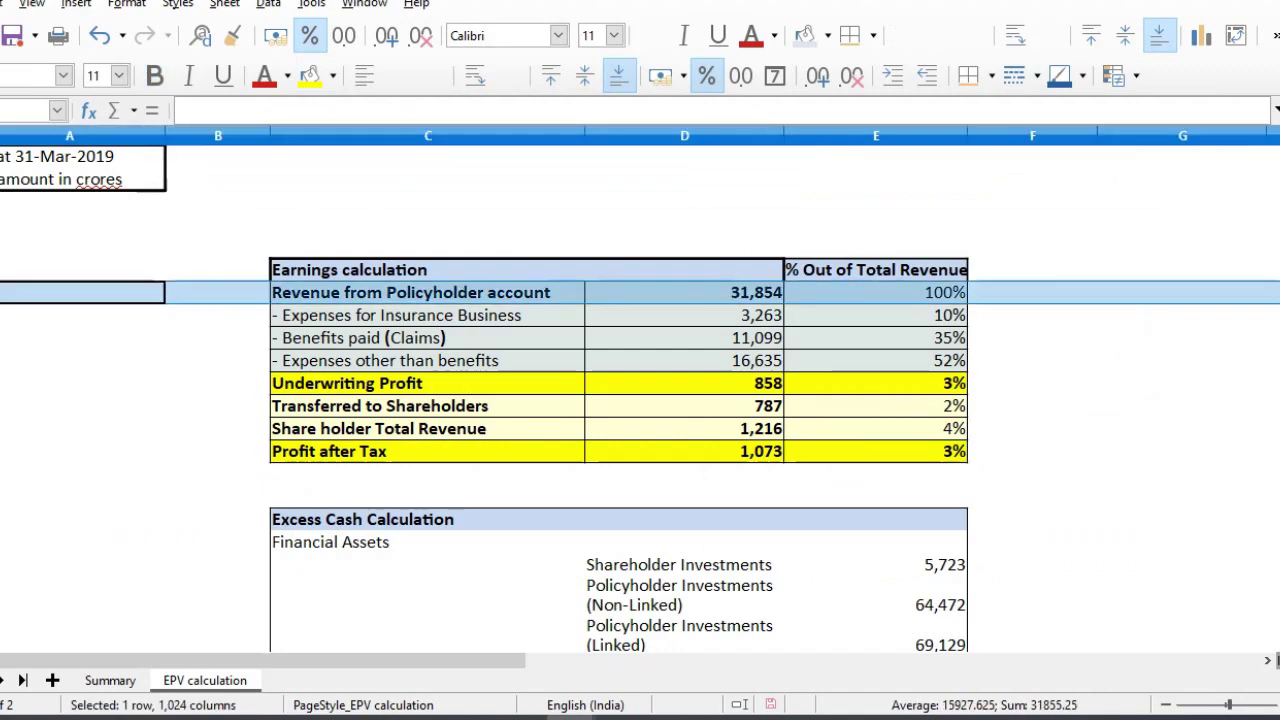
click(659, 297)
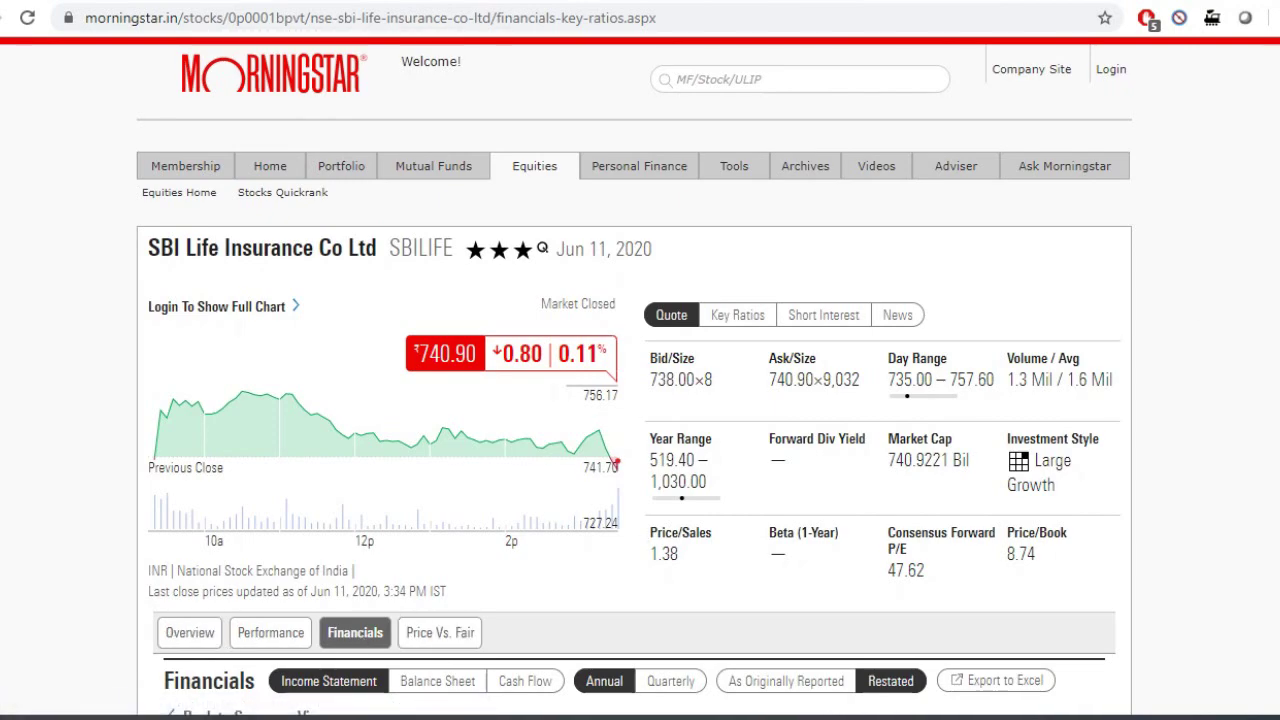
Go back to the Financials summary for SBI Life on Morningstar and open the detailed annual income statement as originally reported.
scroll(640, 400, down, 5)
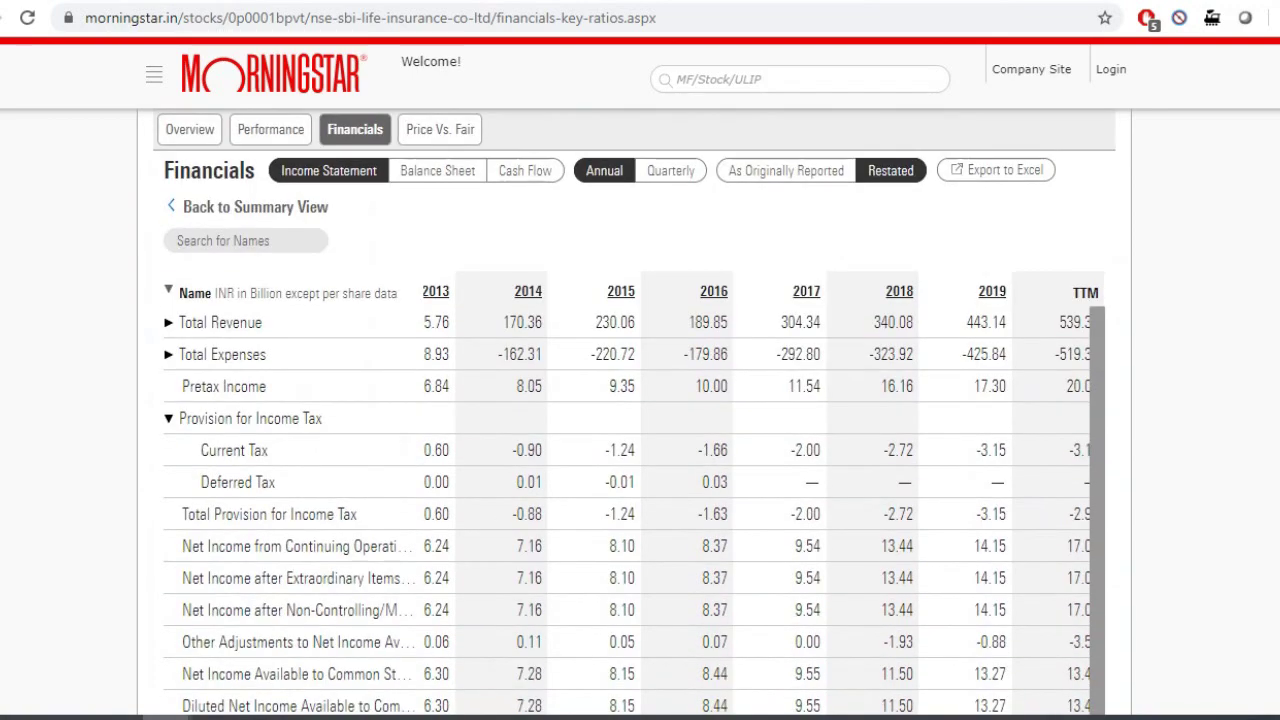
click(240, 207)
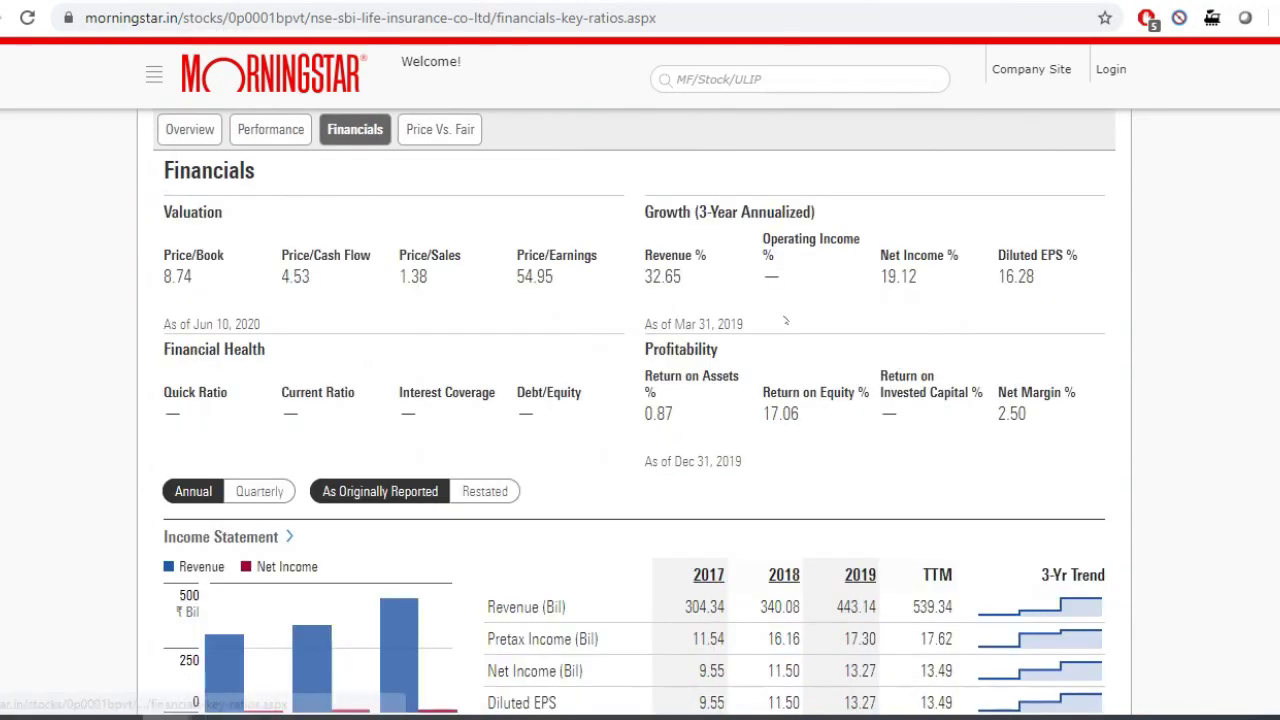
scroll(310, 338, down, 4)
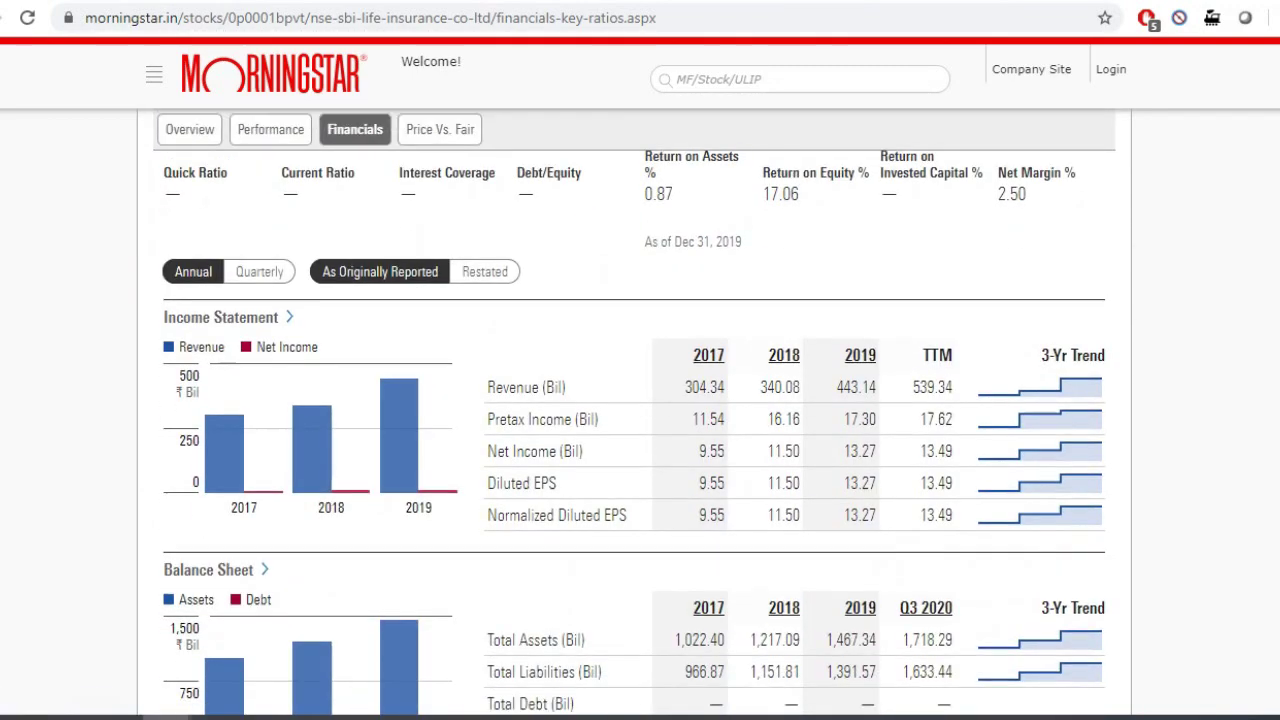
click(256, 250)
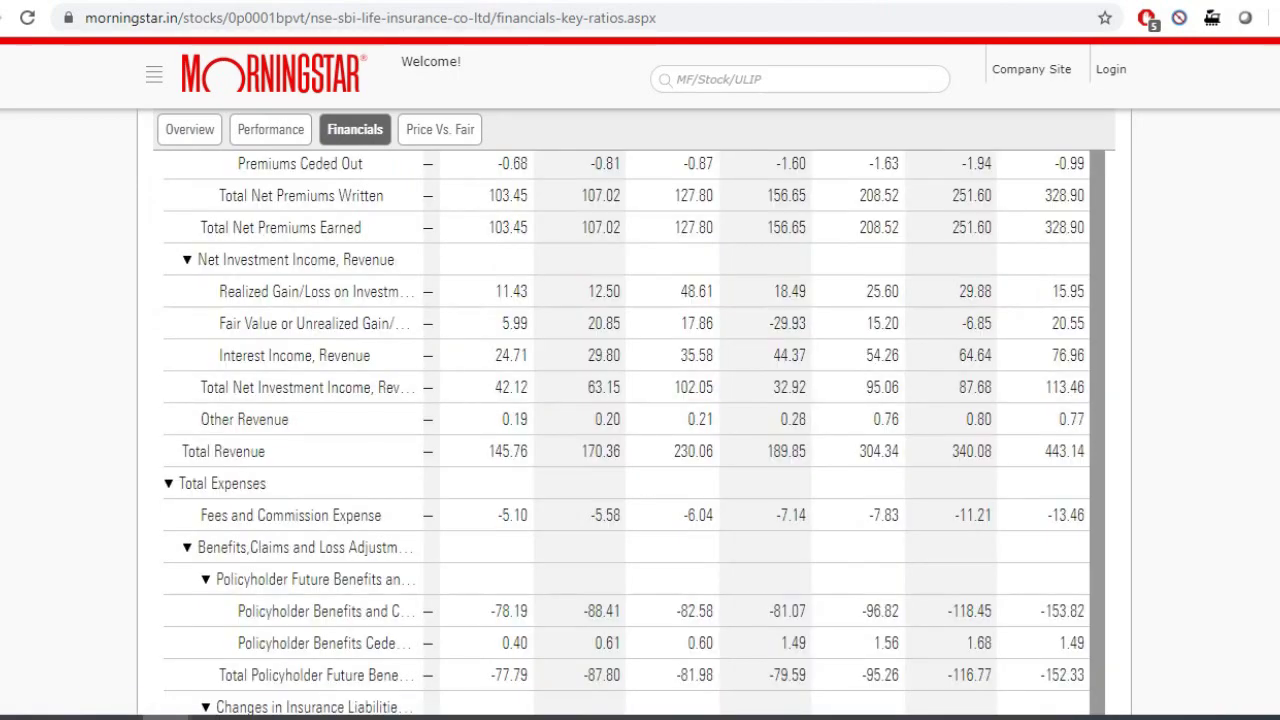
Collapse the Total Revenue and Total Expenses groups and review the income statement's yearly figures from 2013 to 2019.
scroll(199, 384, up, 4)
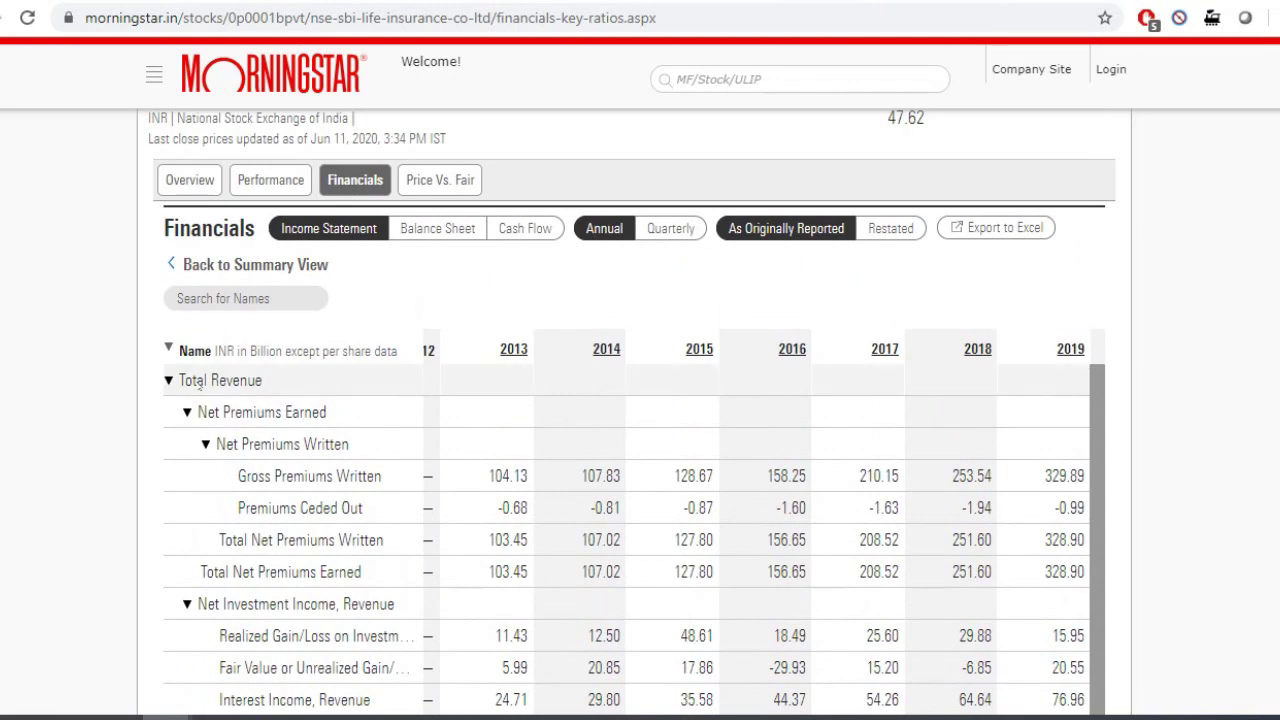
click(168, 381)
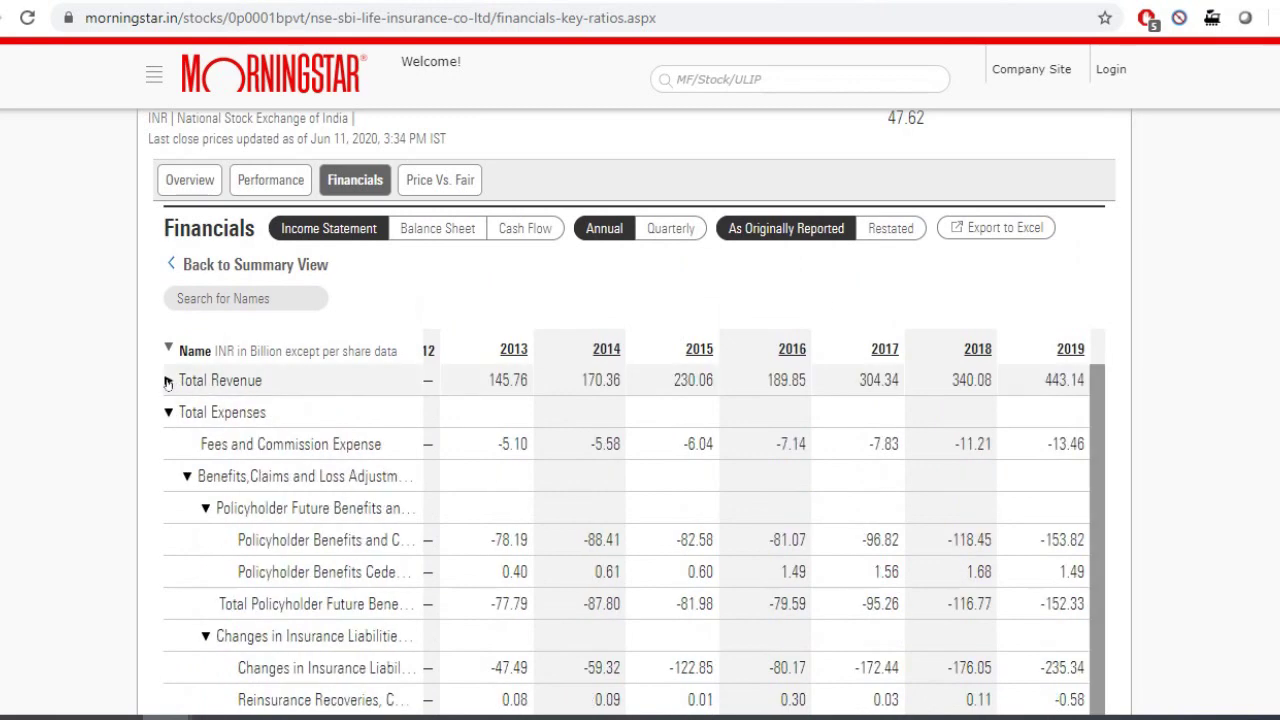
click(168, 412)
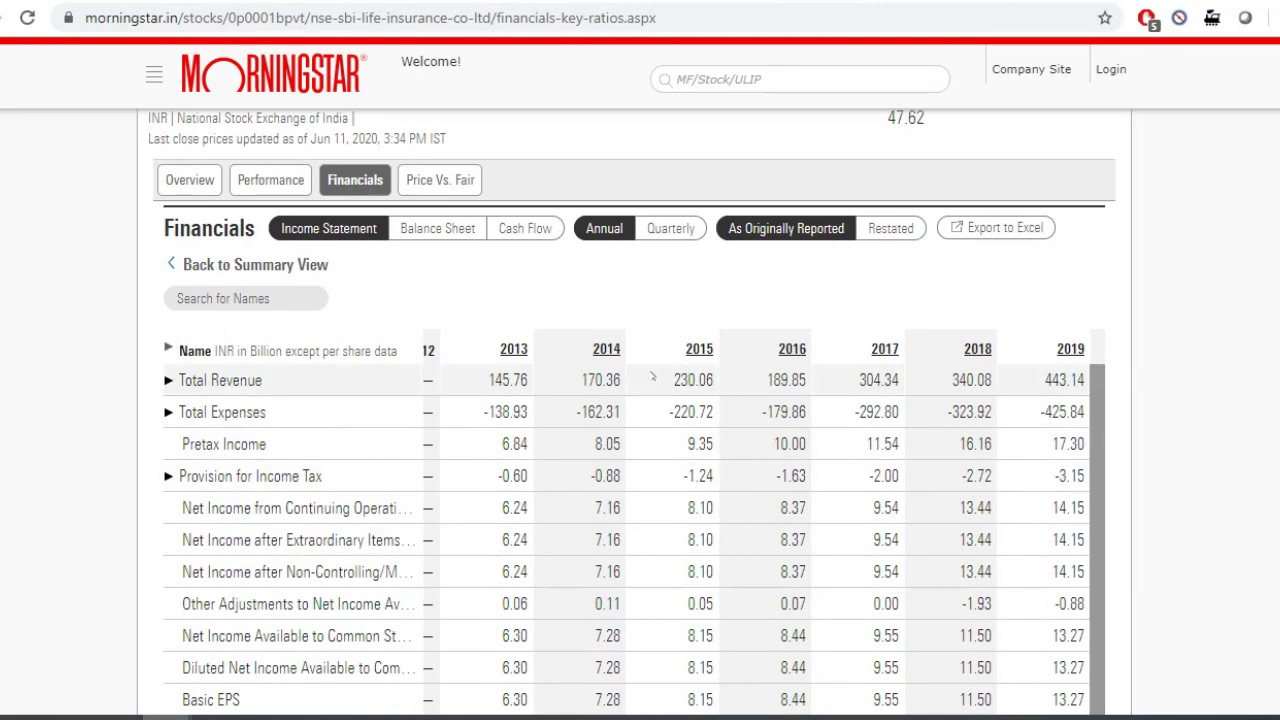
scroll(652, 376, up, 2)
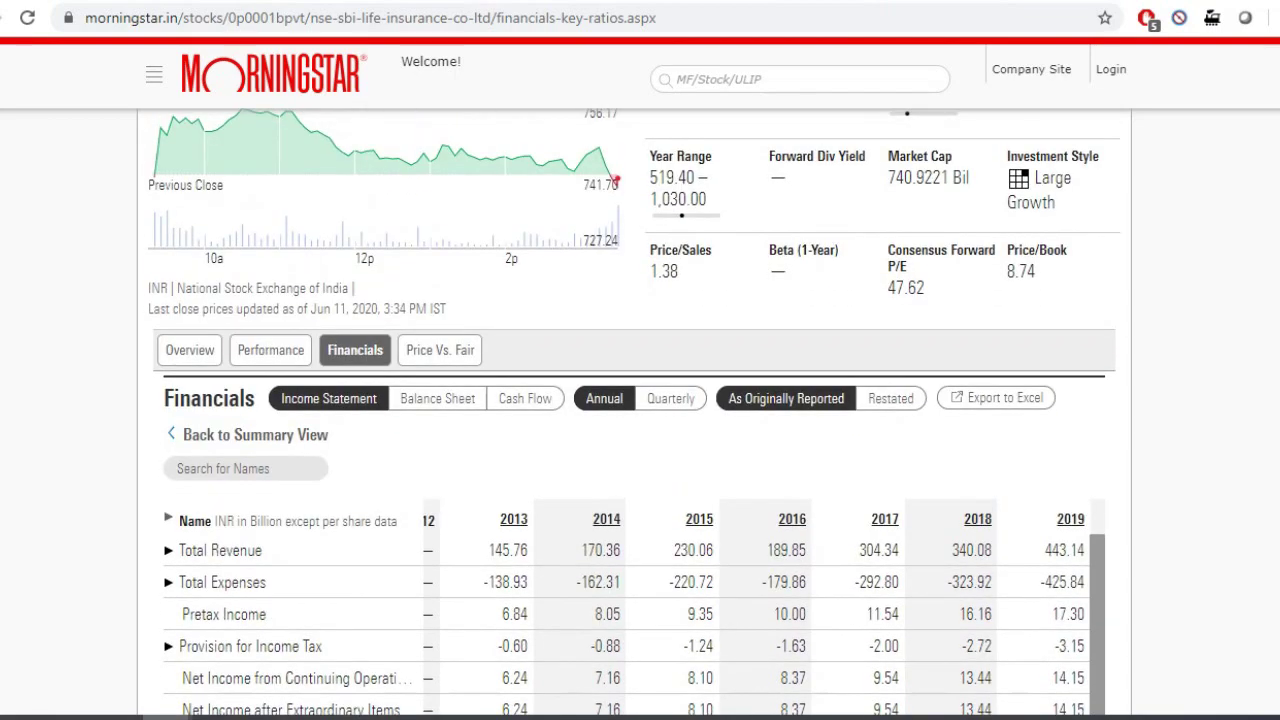
scroll(296, 326, down, 2)
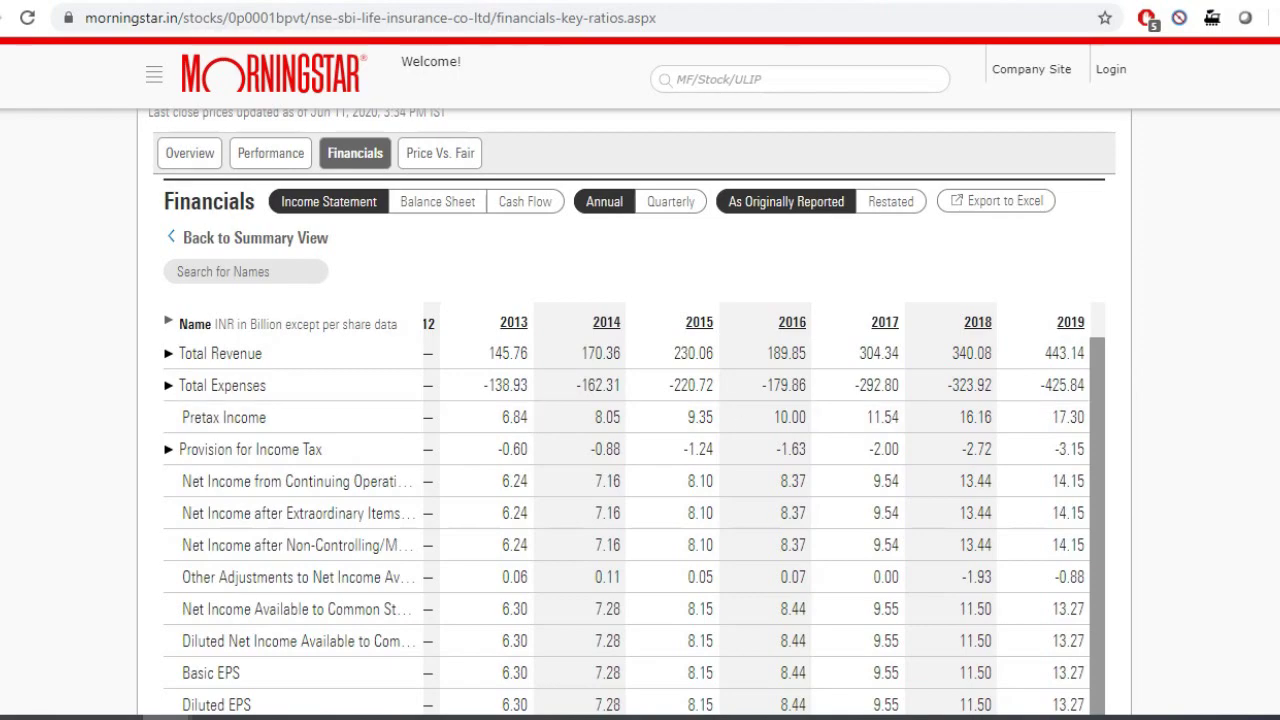
scroll(680, 660, down, 2)
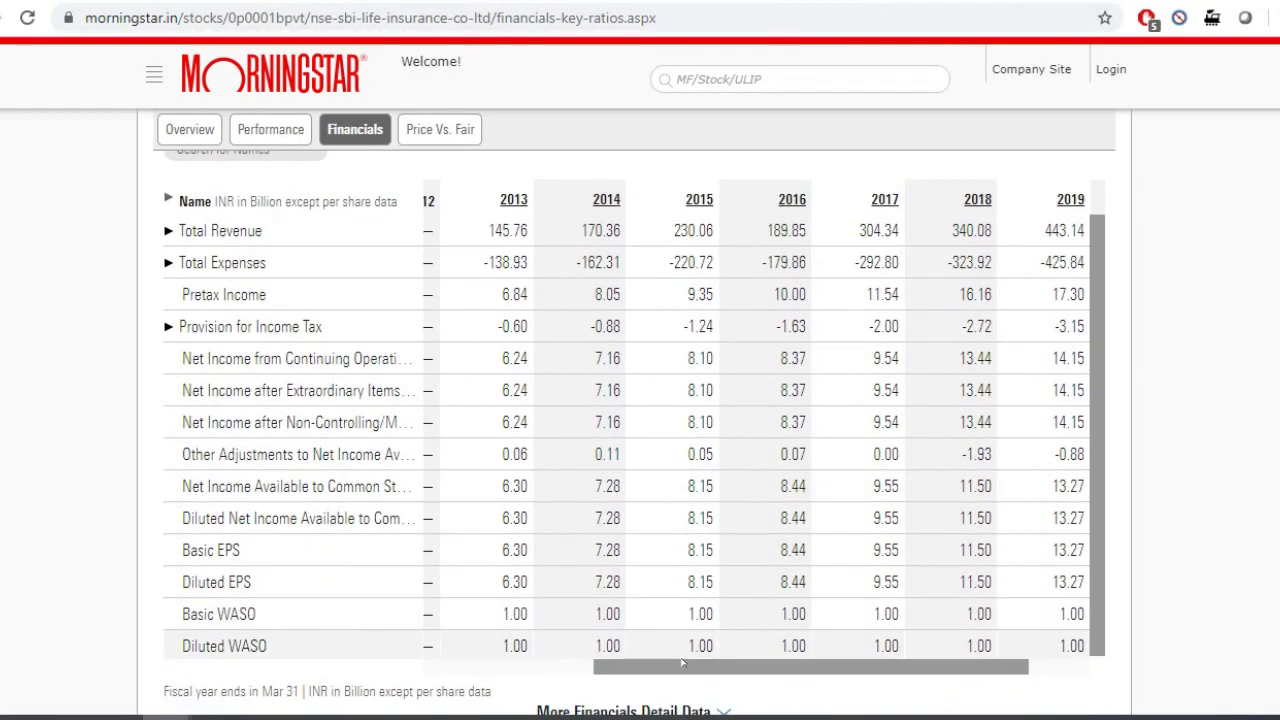
drag(638, 662, 695, 676)
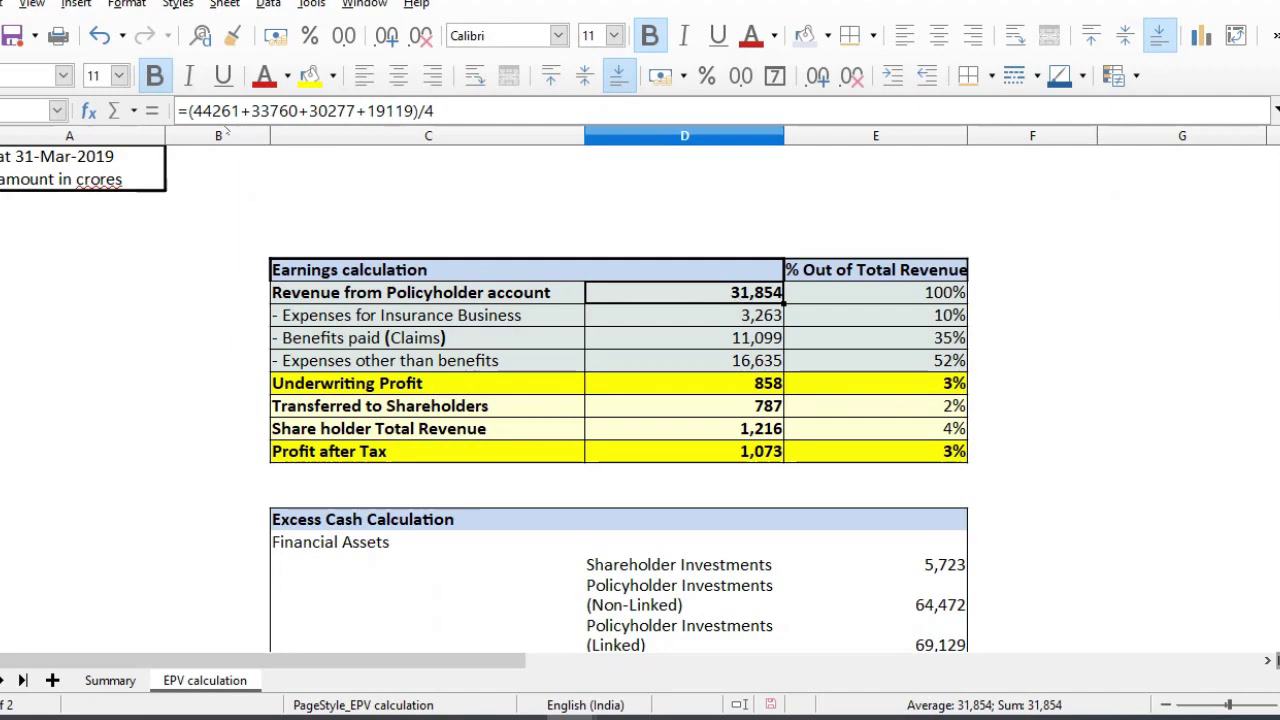
Check the 44261 term in the Revenue from Policyholder account formula against Total (A) for March 31, 2019 in the 2018-19 annual report.
double_click(213, 111)
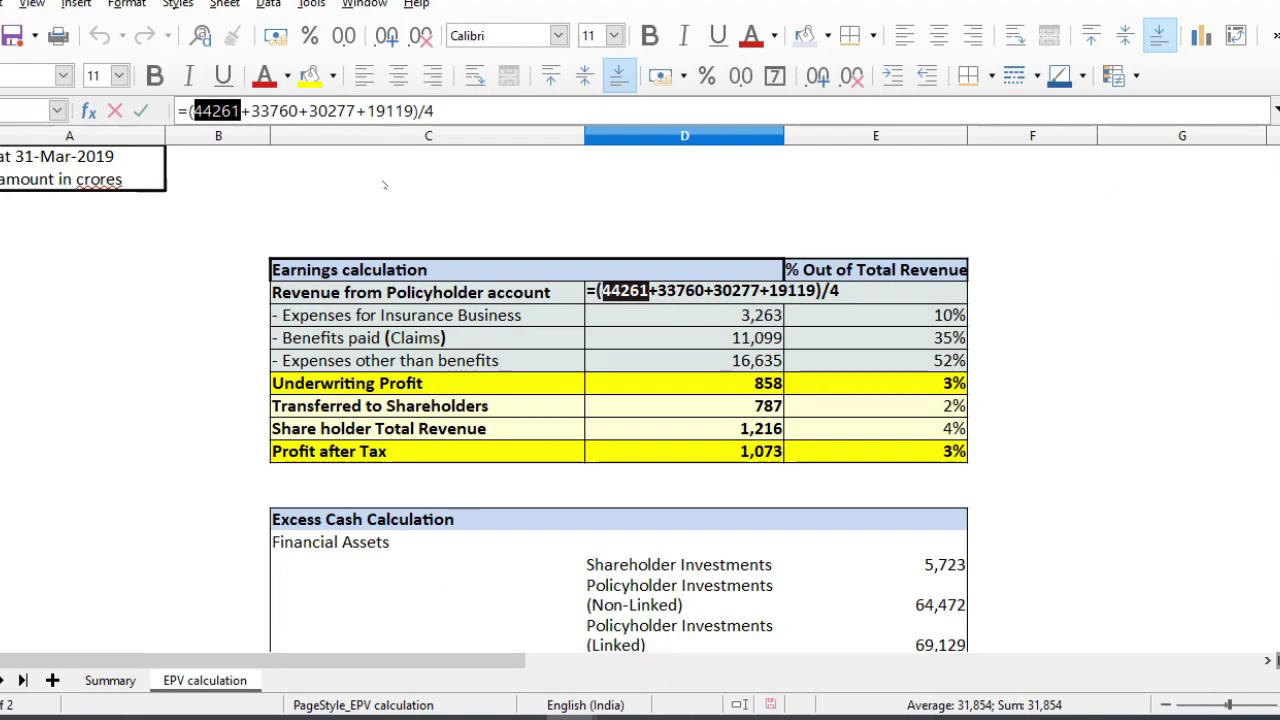
key(Escape)
key(alt+Tab)
scroll(753, 155, down, 2)
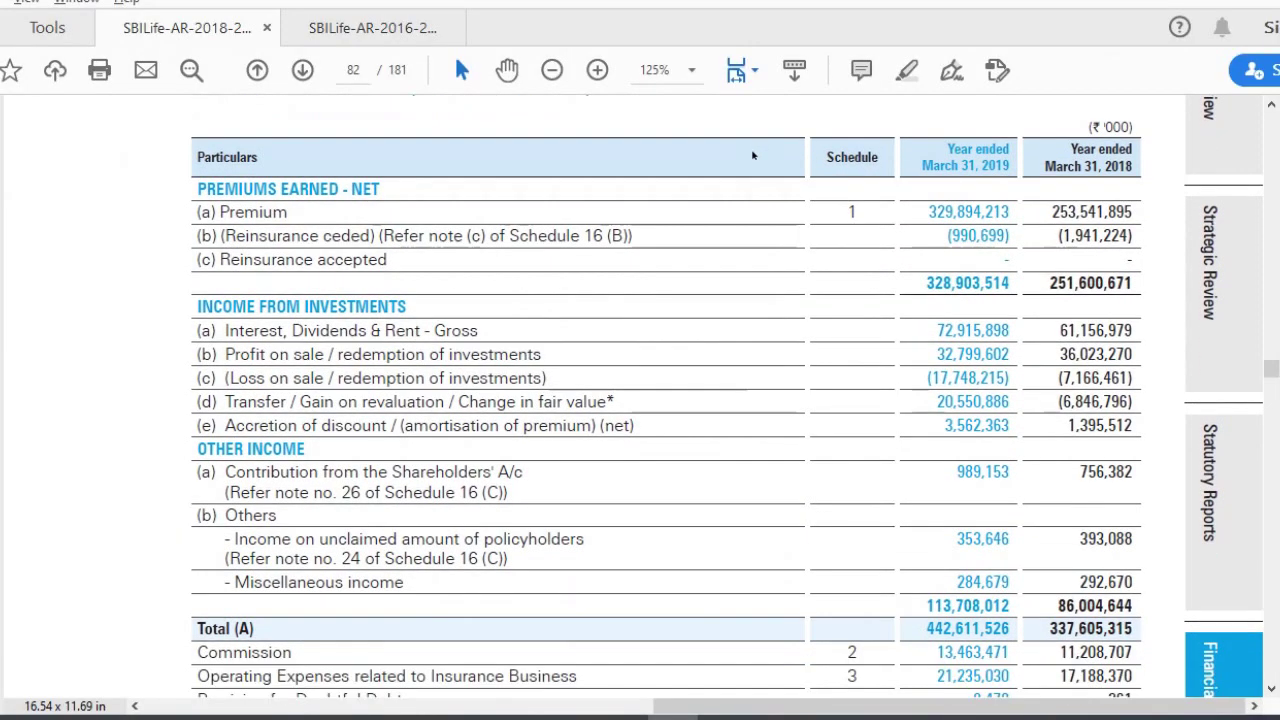
scroll(753, 155, down, 4)
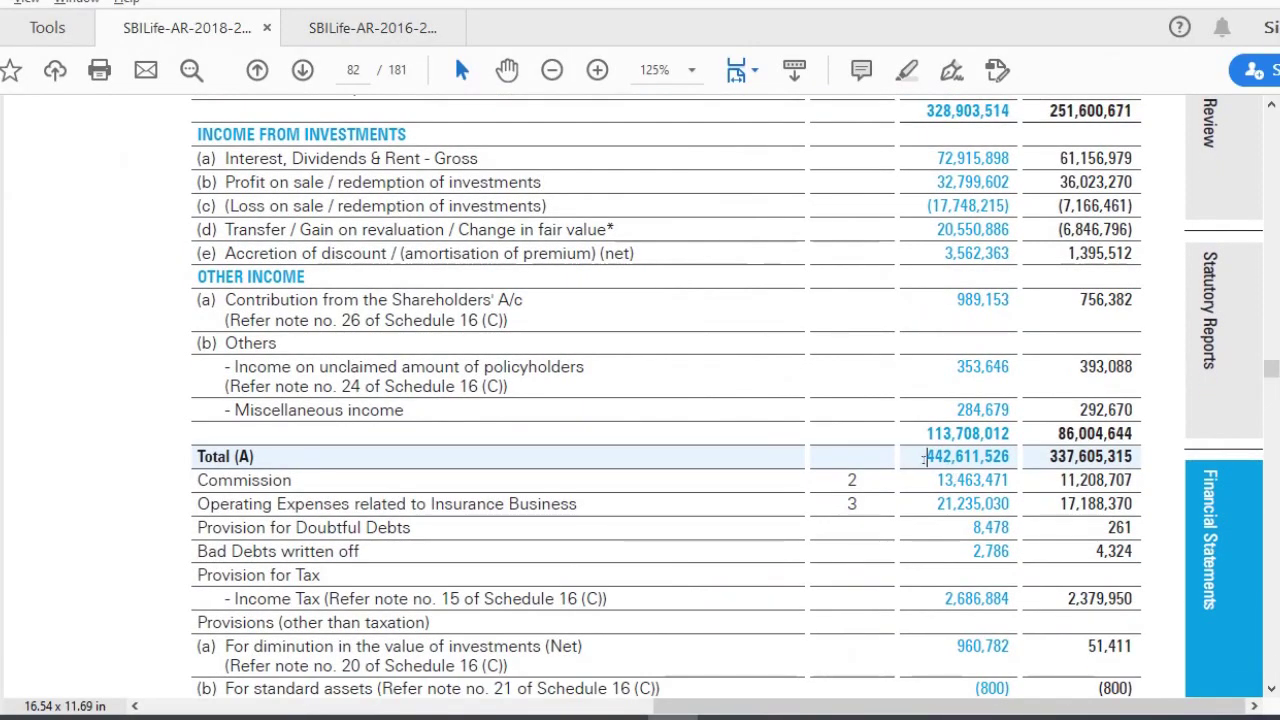
drag(922, 457, 975, 460)
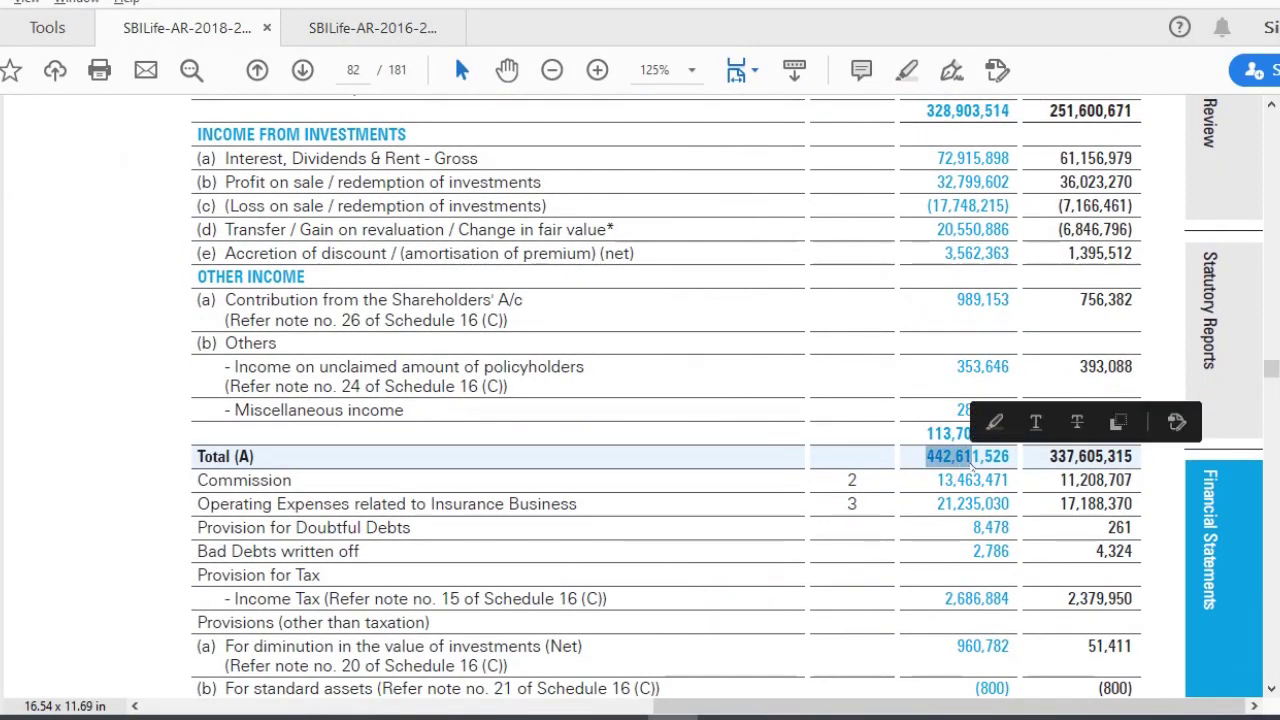
Return to the EPV calculation spreadsheet and inspect the Expenses for Insurance Business row and its amount formula.
key(alt+Tab)
click(686, 316)
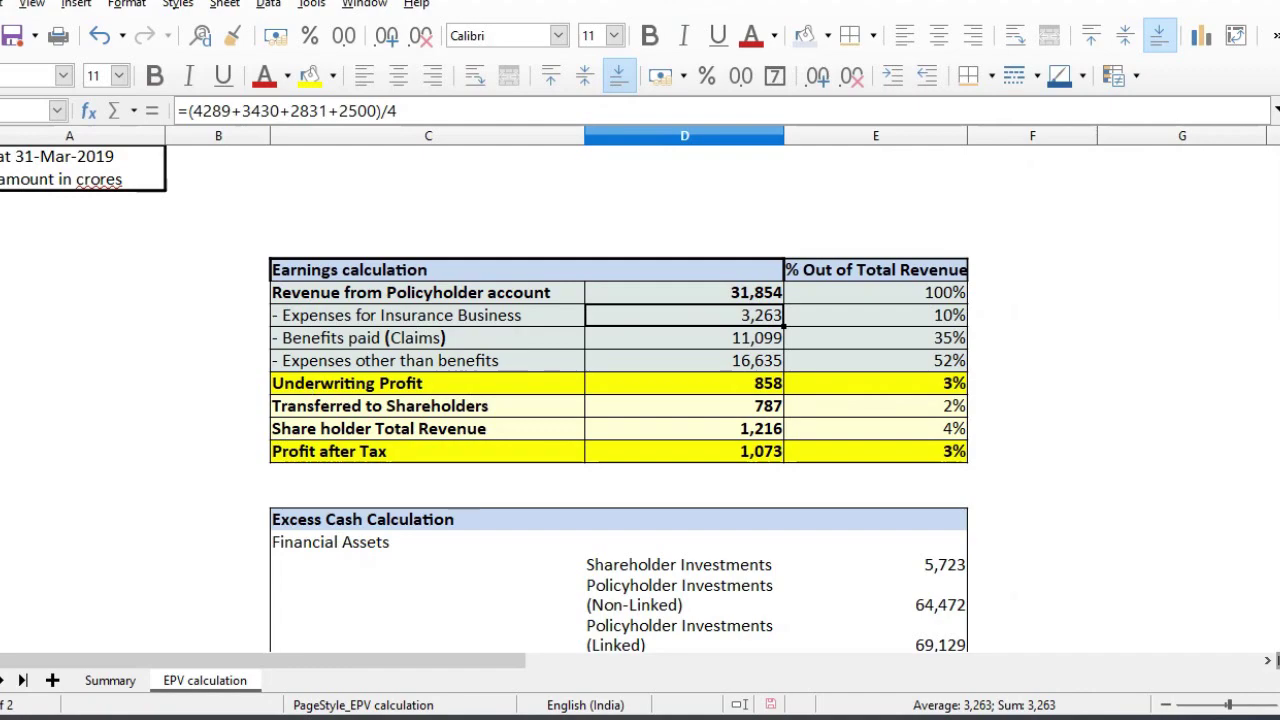
key(shift+space)
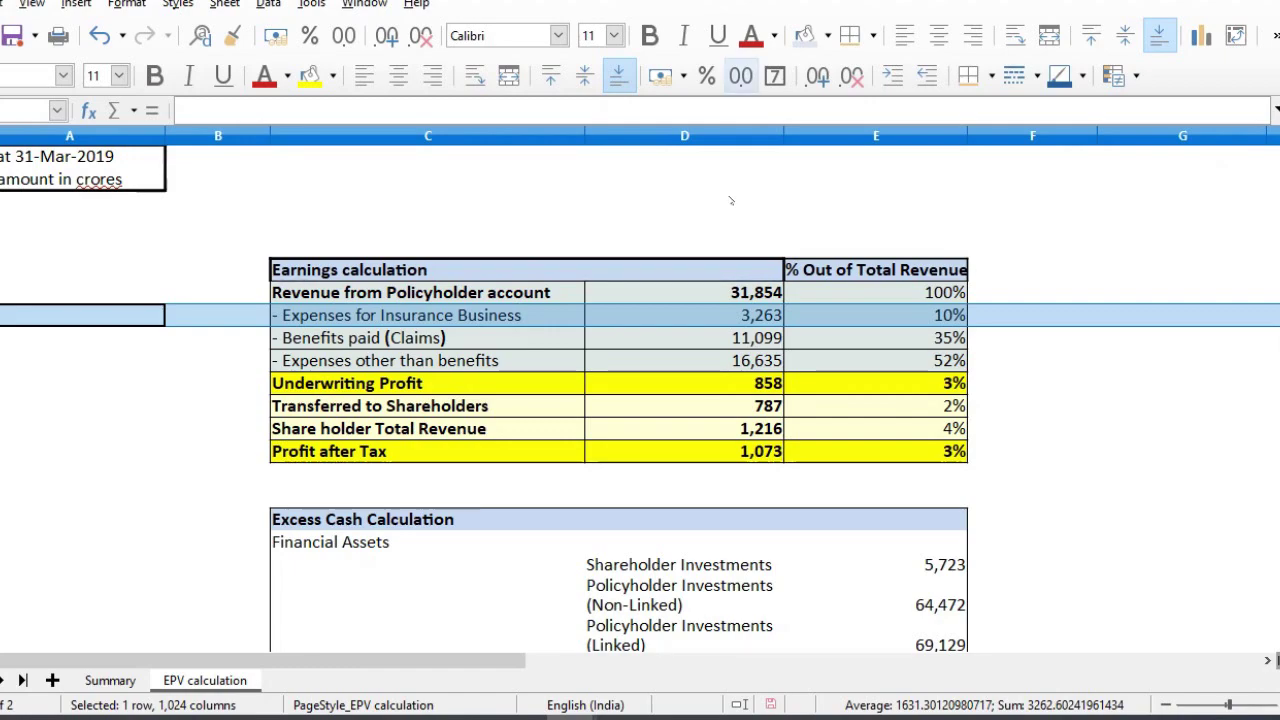
click(732, 316)
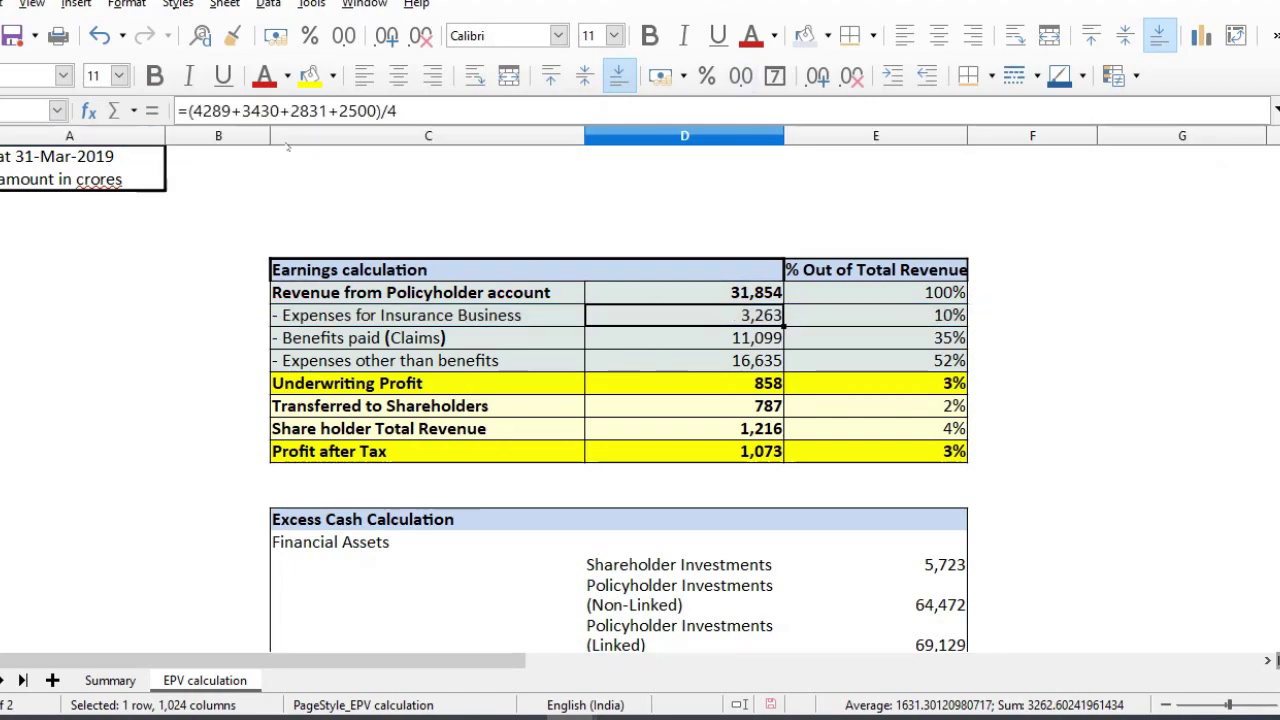
Check the 4289 term in the Expenses for Insurance Business formula against Total (B) for 2018-19 in the SBI Life annual report.
click(232, 111)
drag(232, 111, 194, 111)
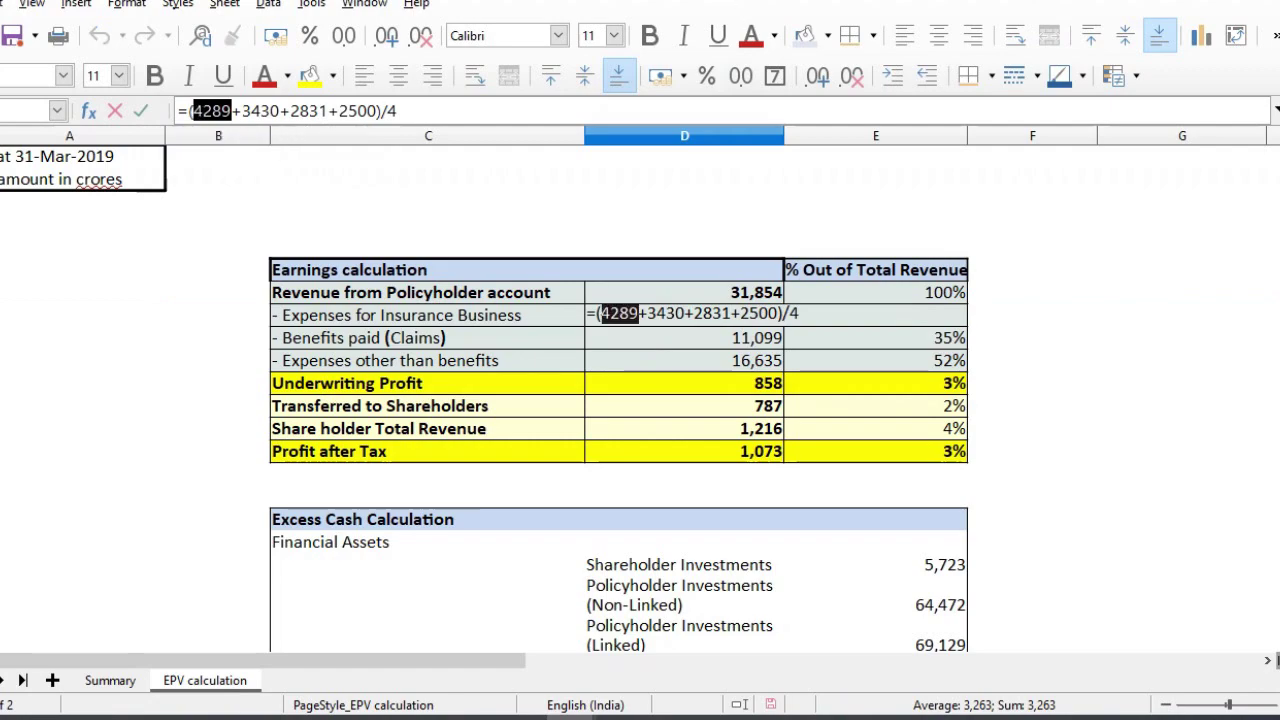
key(alt+Tab)
triple_click(204, 470)
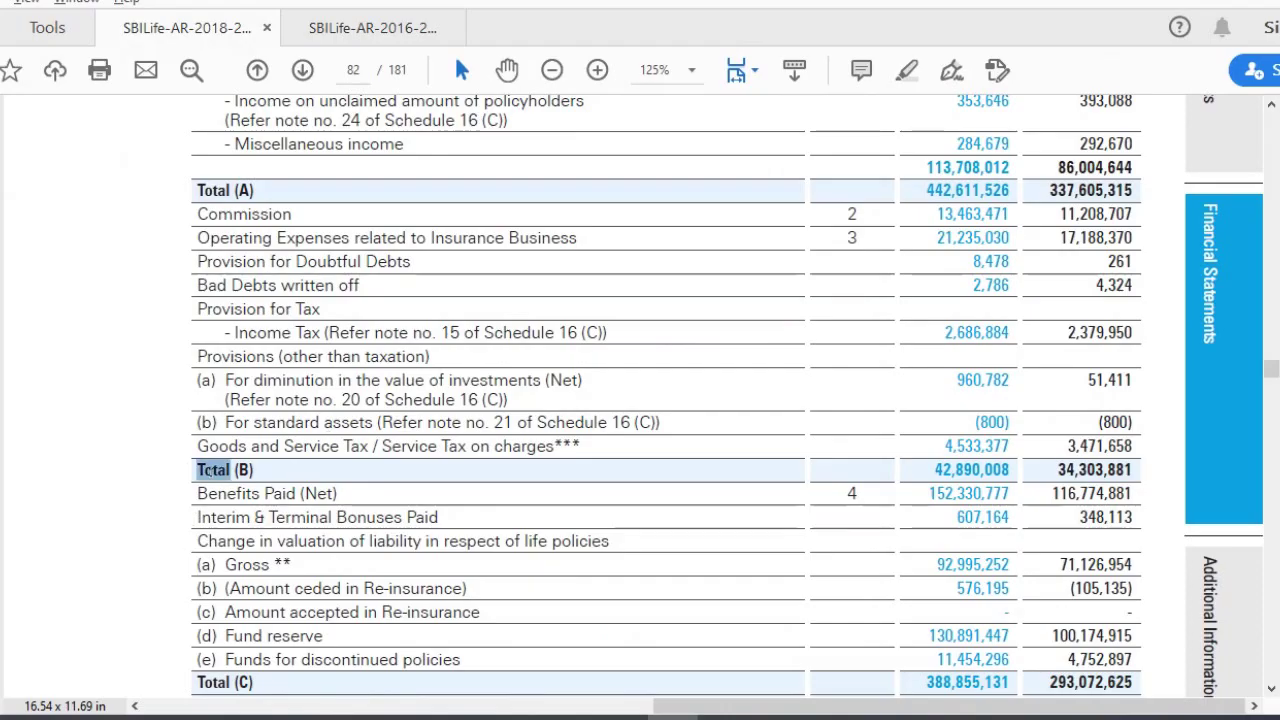
click(944, 478)
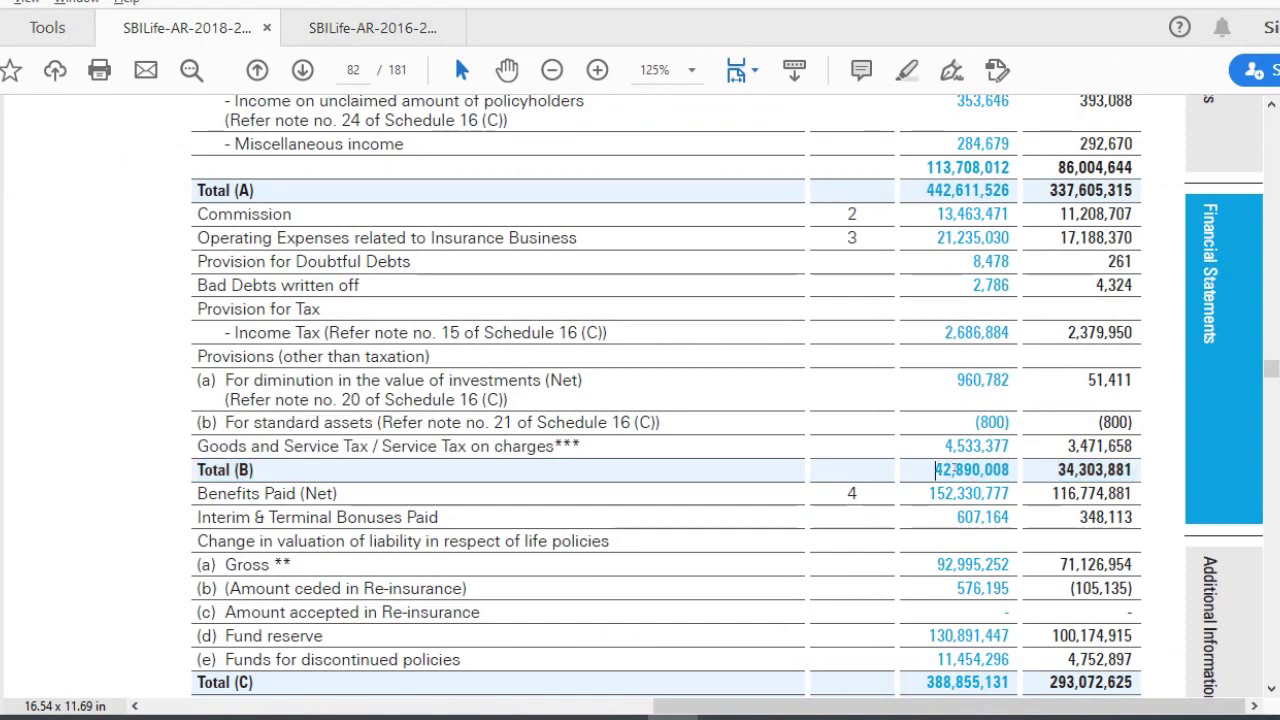
drag(934, 470, 972, 470)
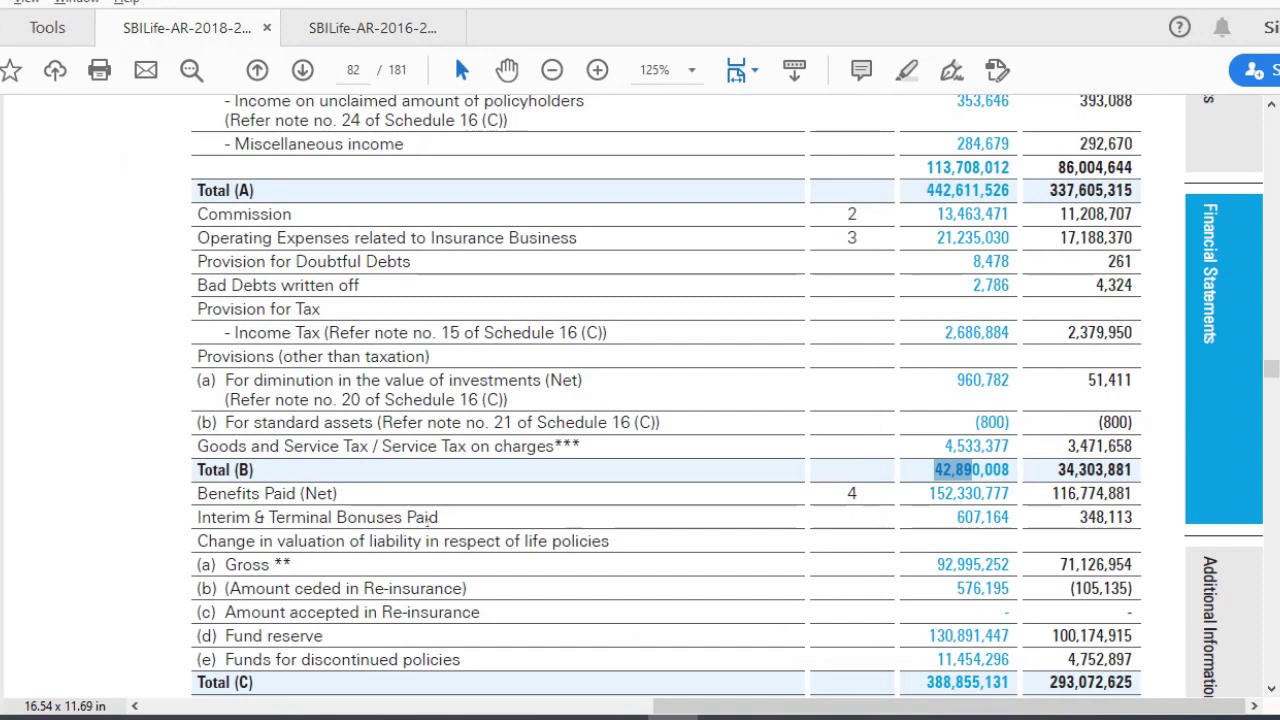
Highlight the lines that make up Total (C) in the annual report, and single out the Benefits Paid (Net) row.
drag(196, 493, 963, 662)
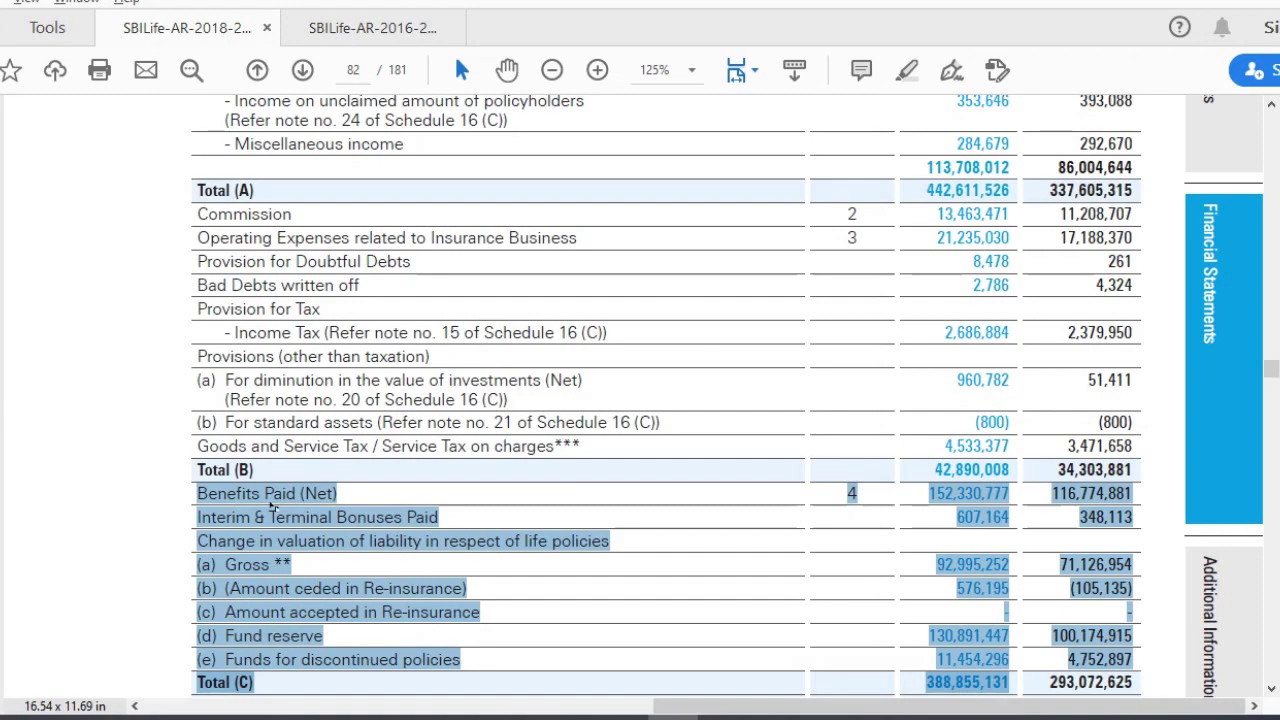
double_click(287, 497)
click(287, 497)
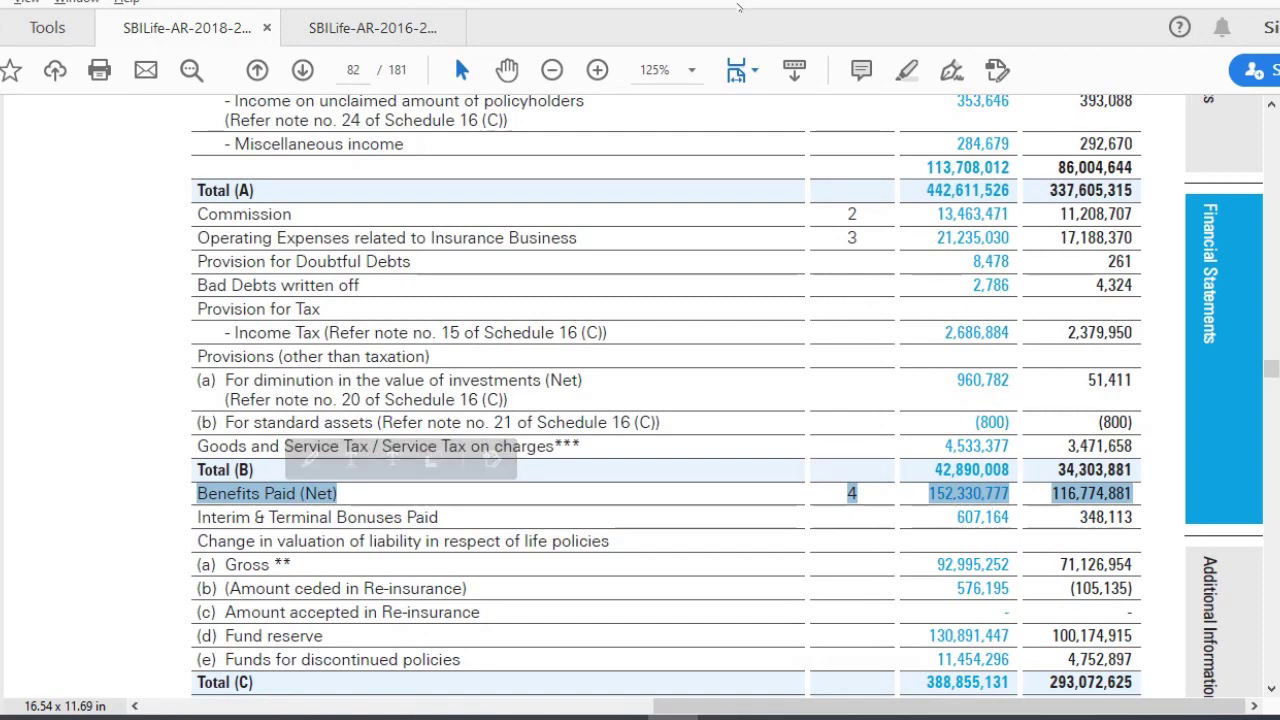
Return to the EPV calculation spreadsheet and examine the four yearly terms of the Benefits paid (Claims) formula, singling out 15233.
key(alt+Tab)
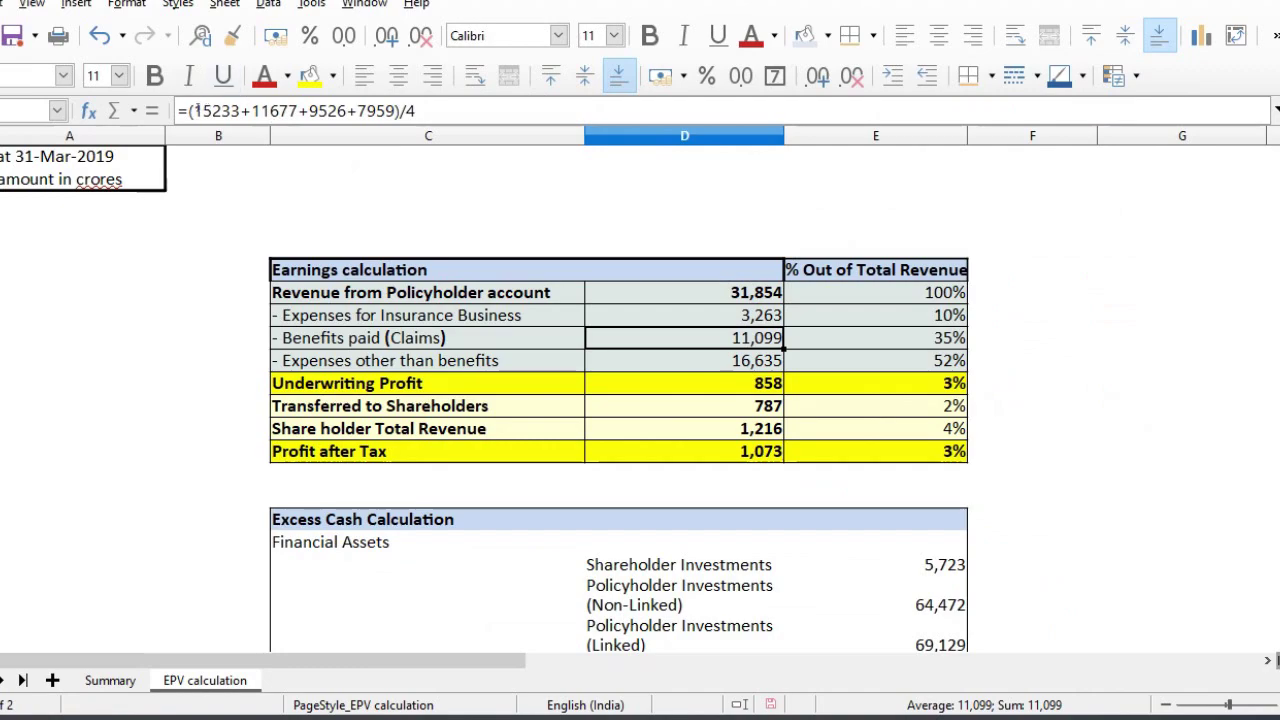
drag(195, 110, 397, 110)
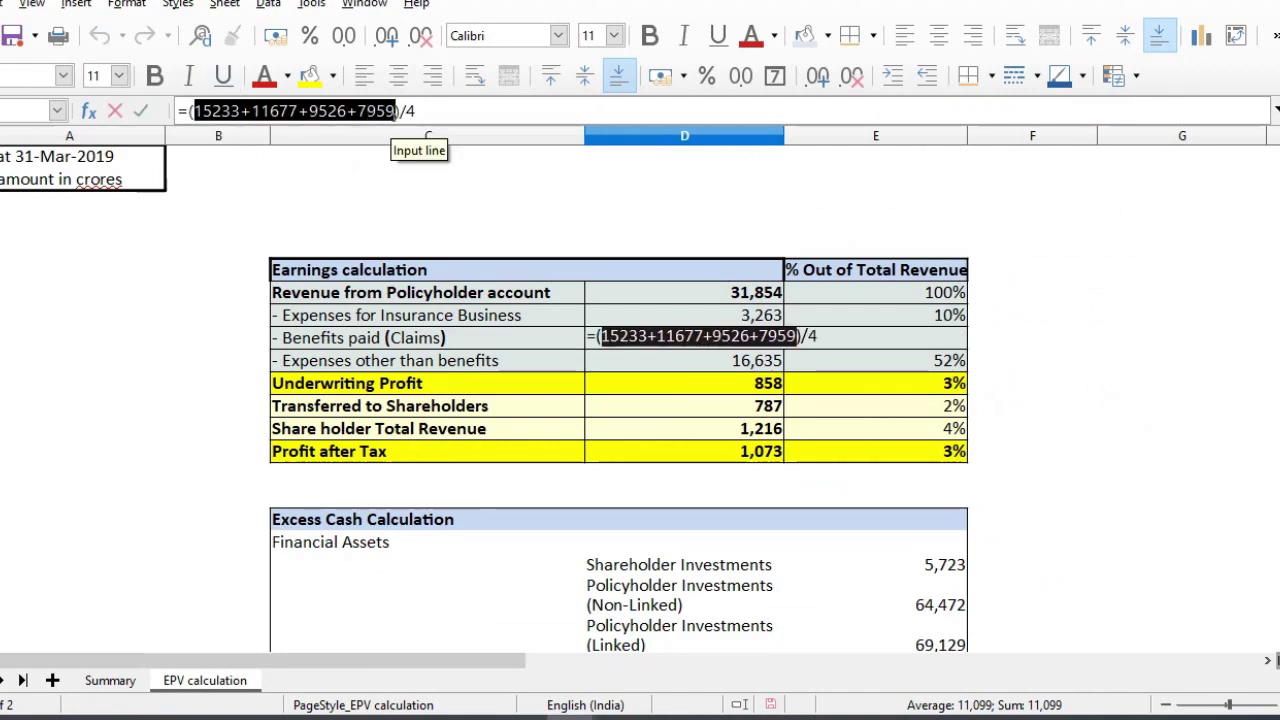
click(238, 110)
double_click(238, 110)
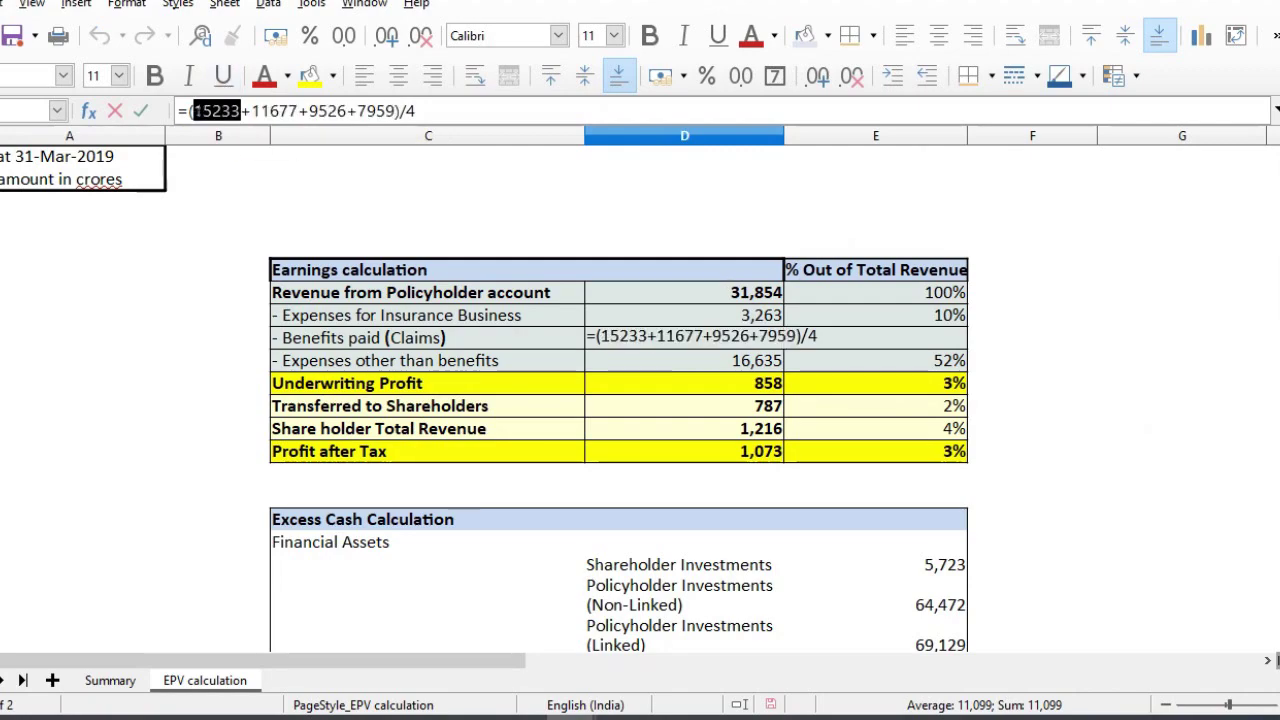
key(Escape)
Examine the four yearly terms in the Expenses other than benefits formula, singling out 38885.
key(Down)
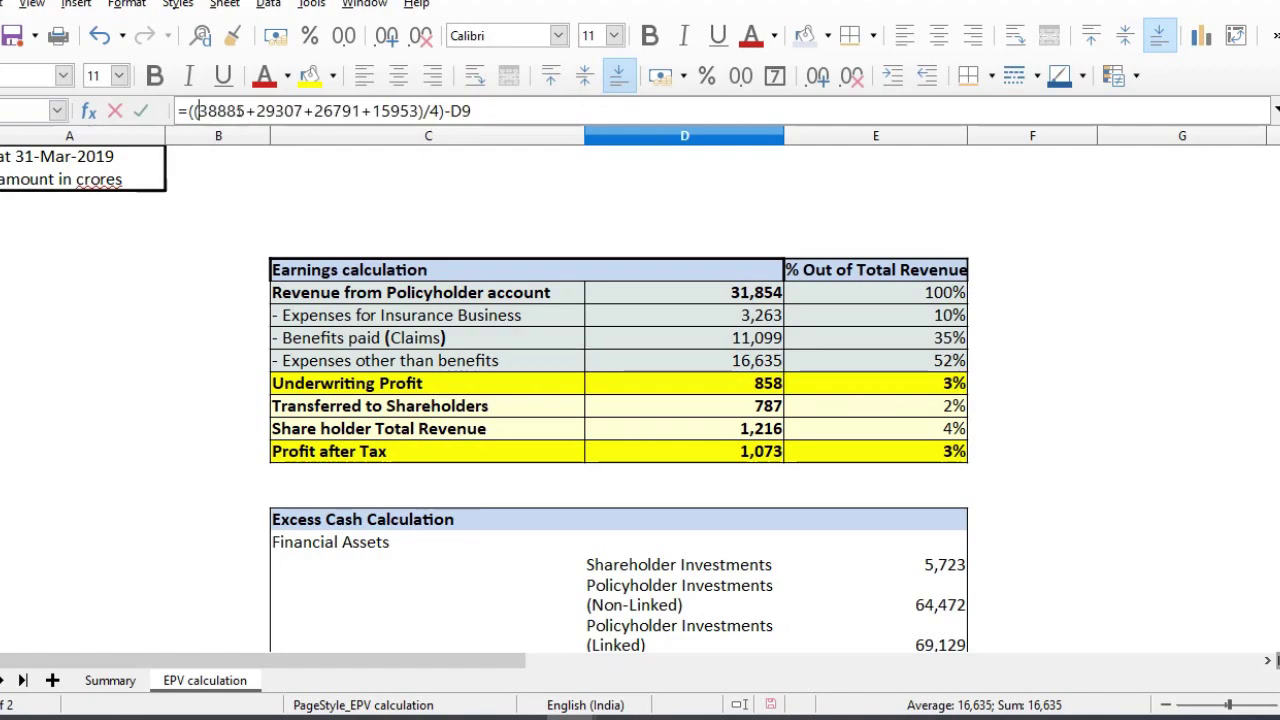
drag(198, 110, 418, 112)
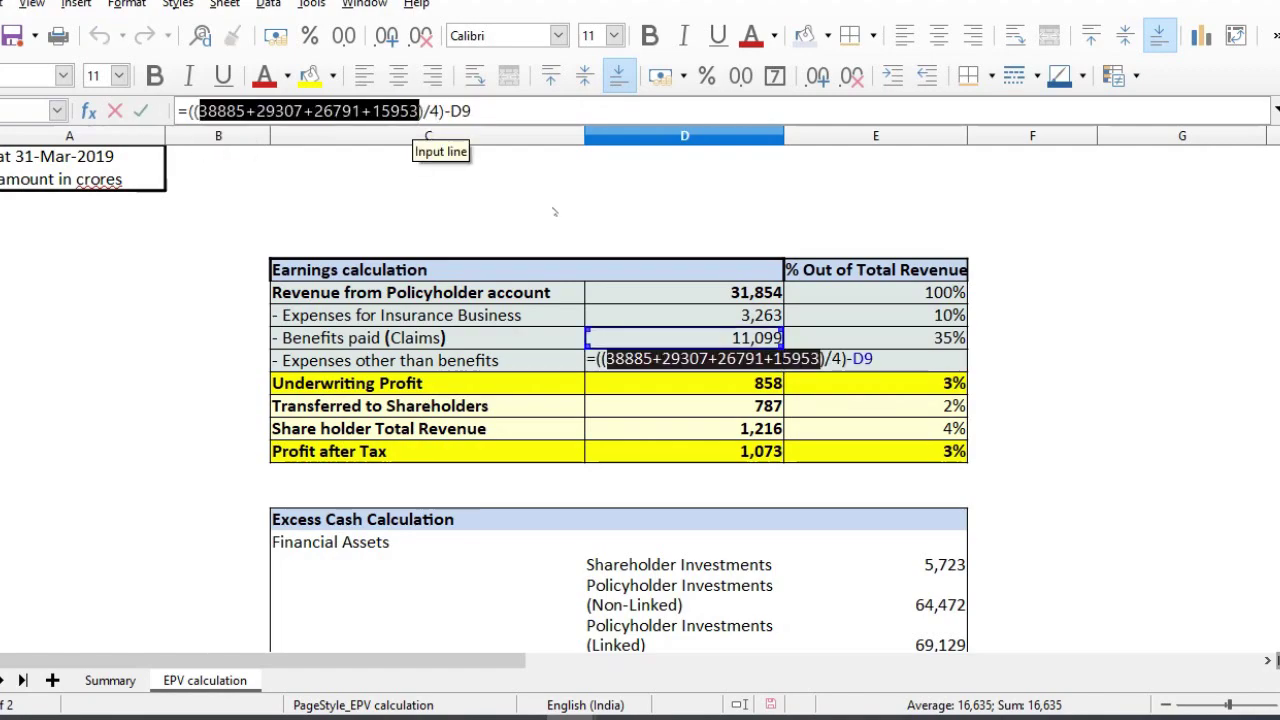
key(Escape)
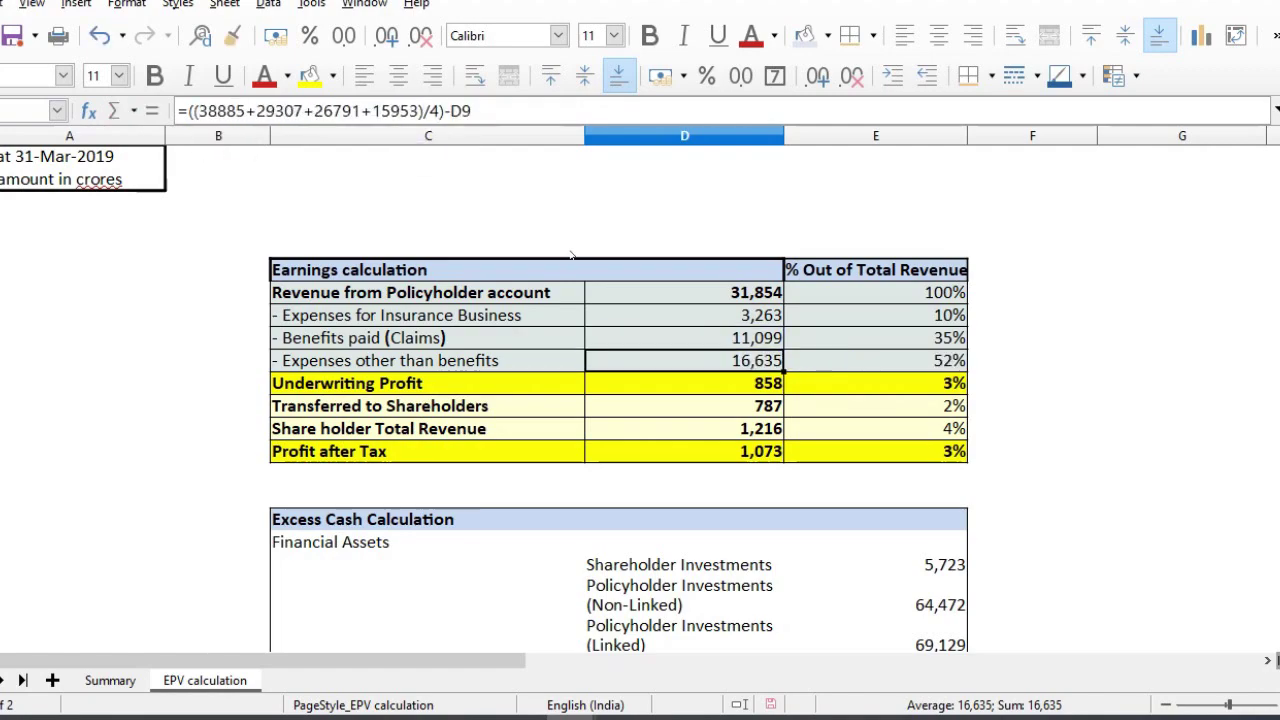
click(197, 110)
drag(198, 110, 418, 110)
click(198, 110)
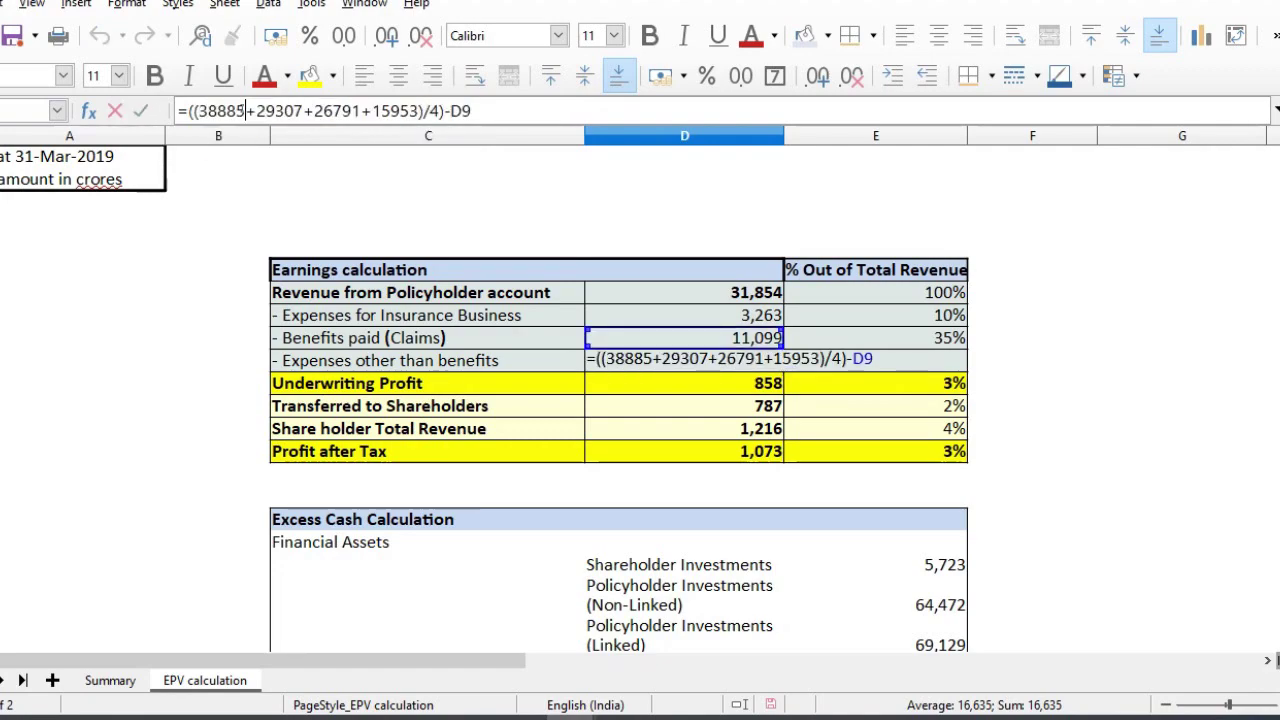
drag(198, 110, 245, 110)
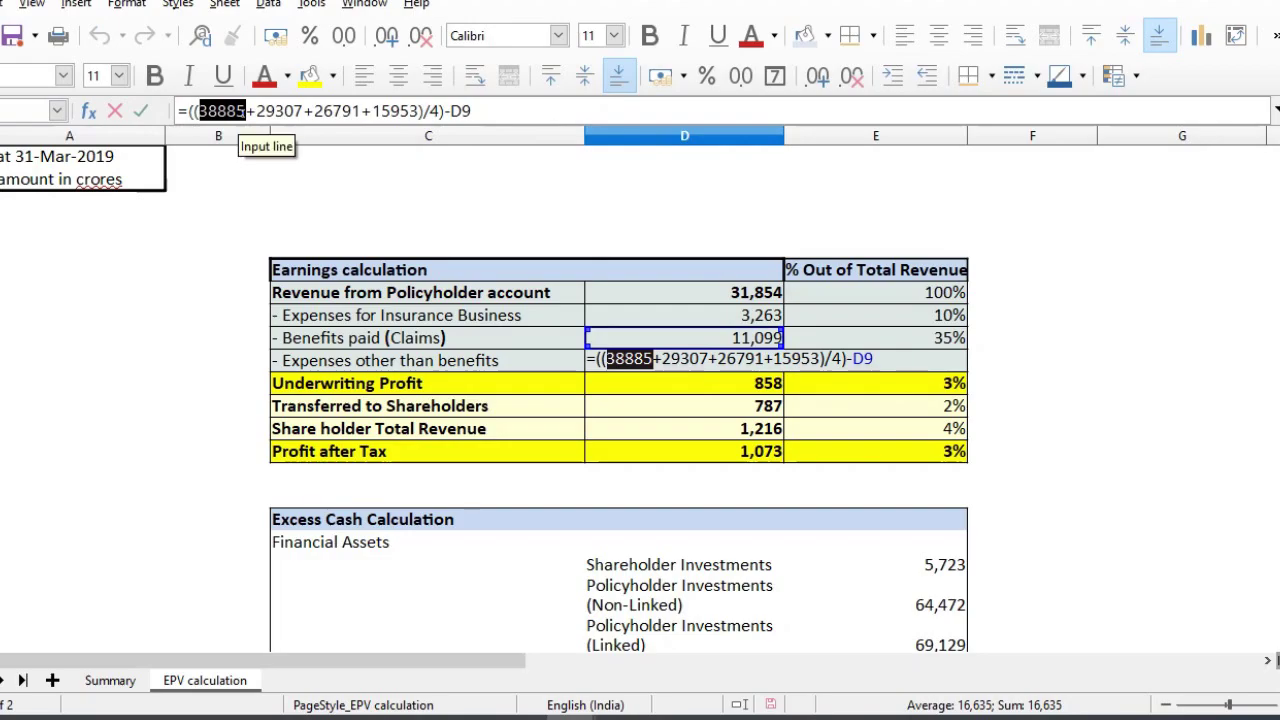
Compare the 38885 term with Total (C) and Benefits Paid (Net) in the annual report, and return to the EPV spreadsheet.
key(alt+Tab)
drag(976, 682, 968, 684)
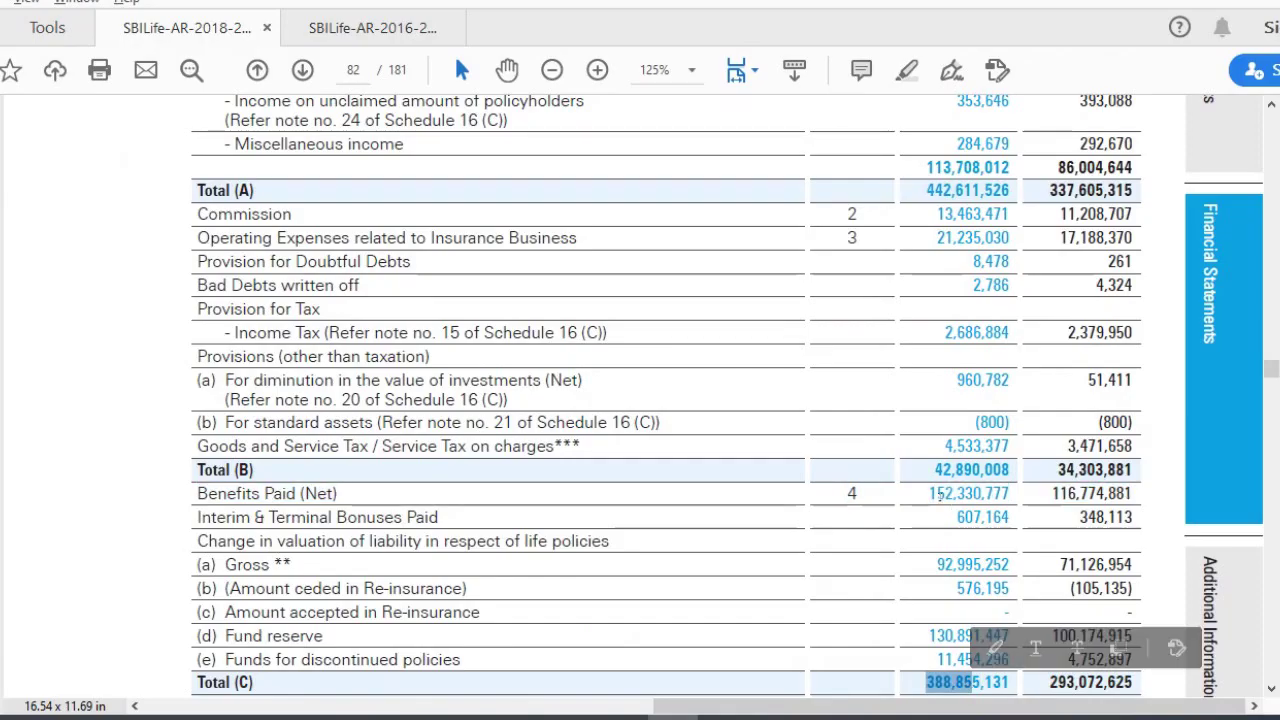
triple_click(940, 495)
key(alt+Tab)
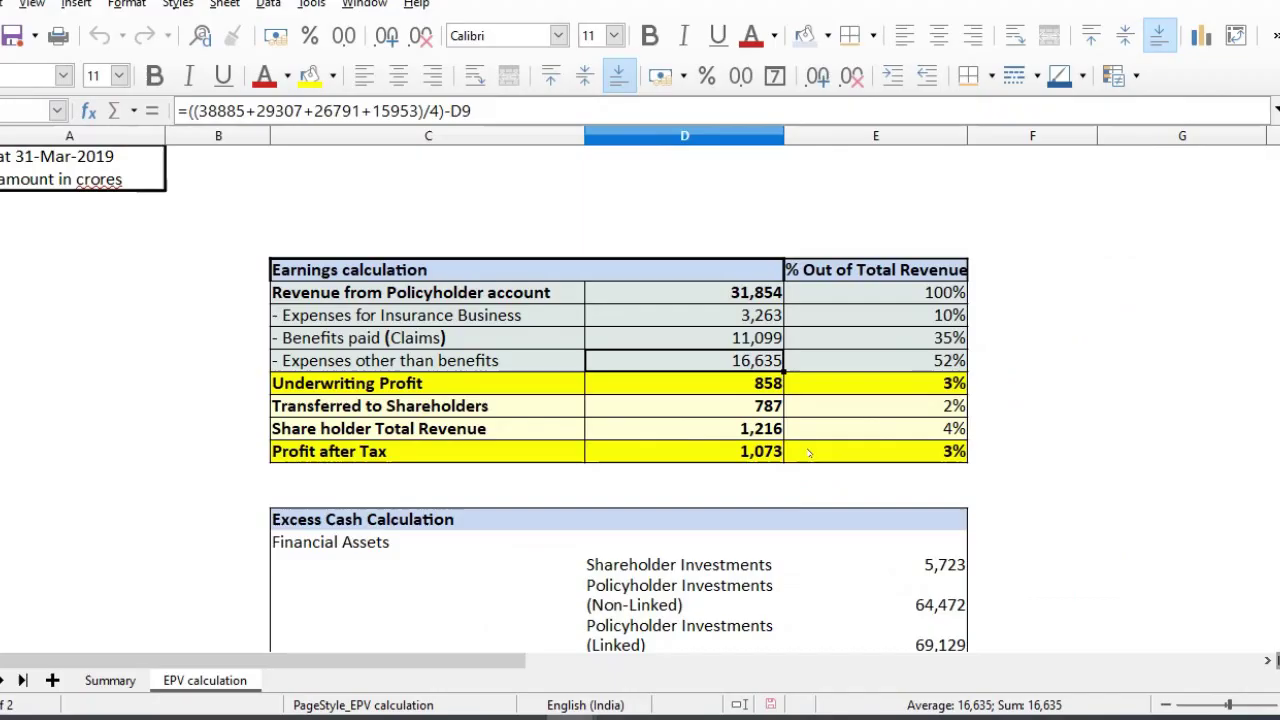
Inspect the Underwriting Profit formula, and trace how the Benefits paid (Claims) share is derived from Revenue from Policyholder account.
click(743, 391)
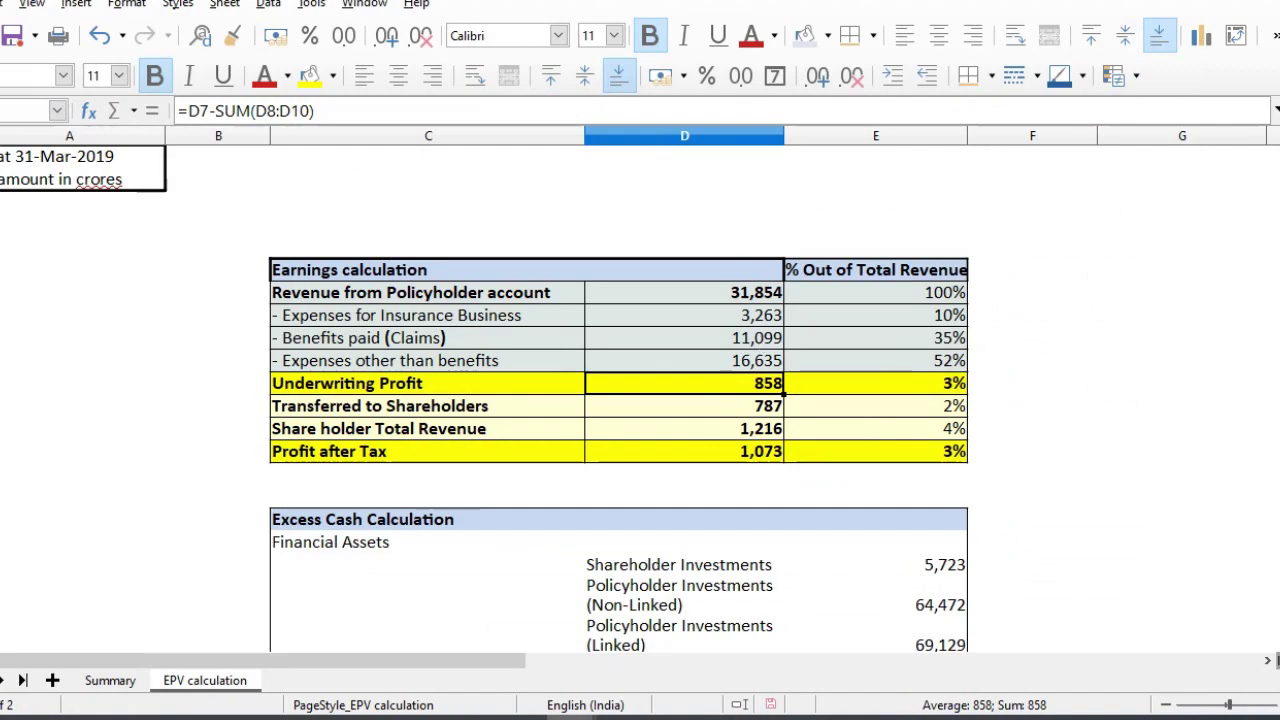
click(752, 338)
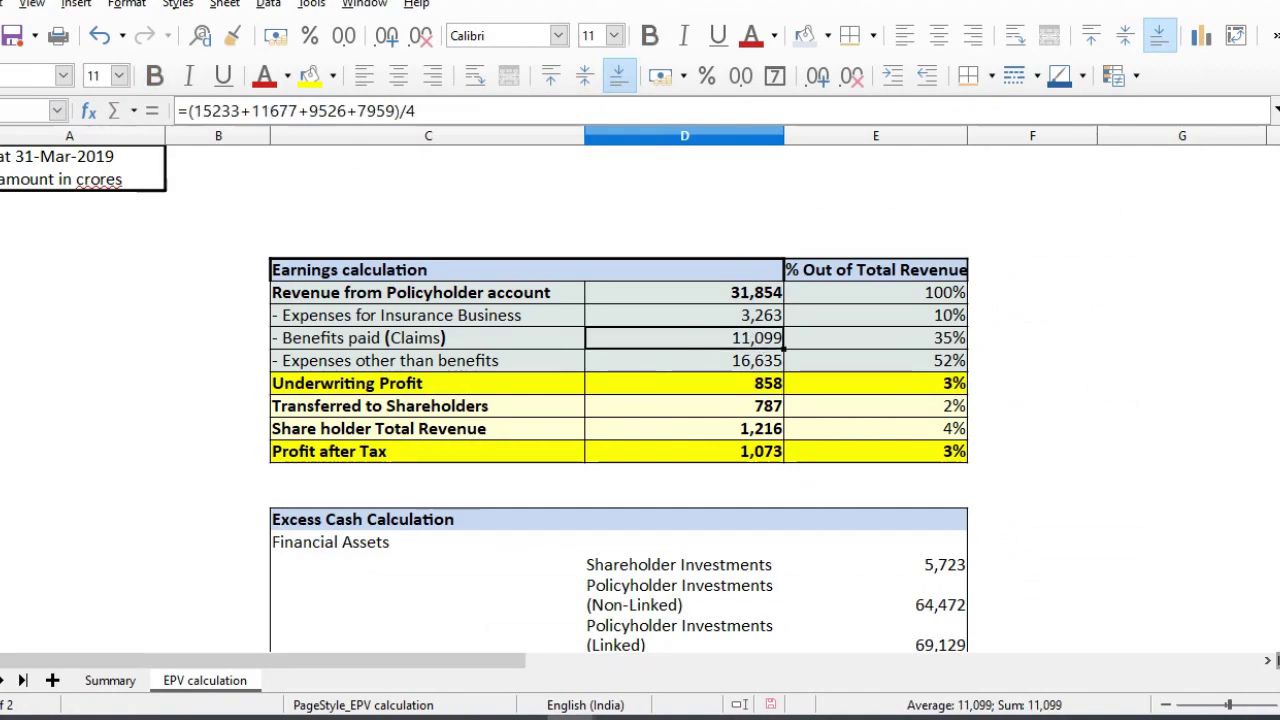
click(0, 338)
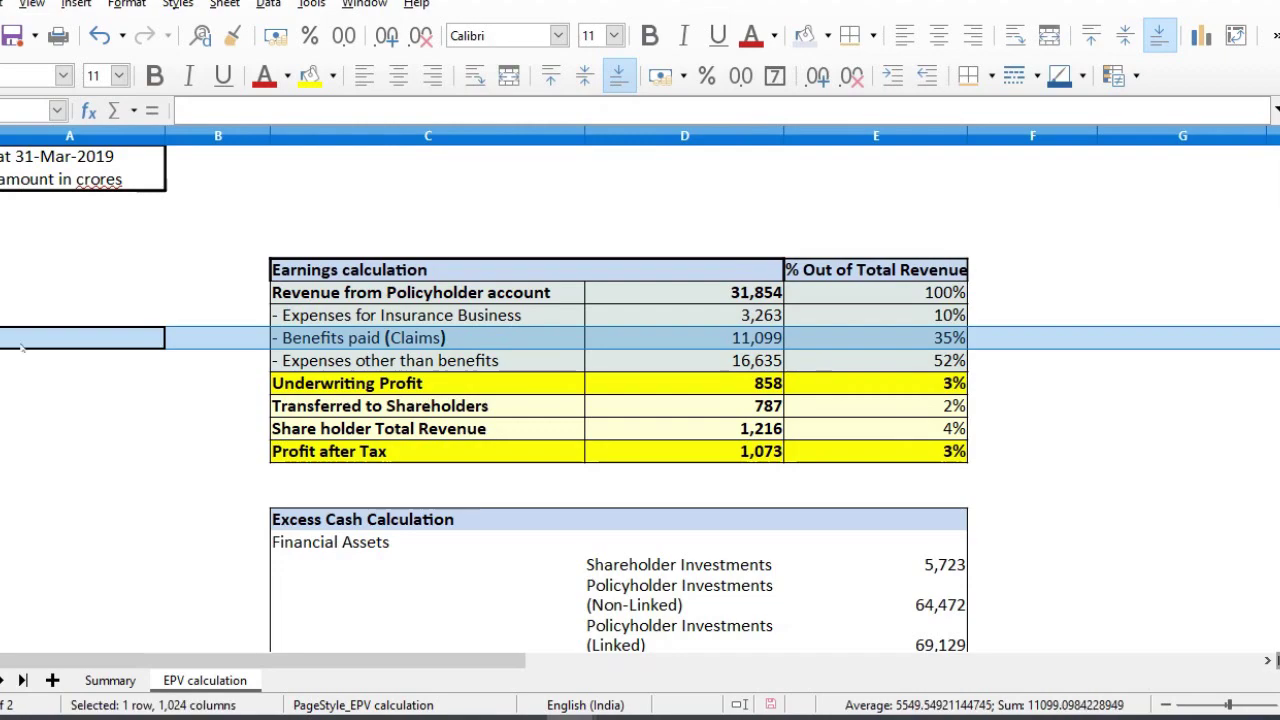
double_click(908, 346)
key(Escape)
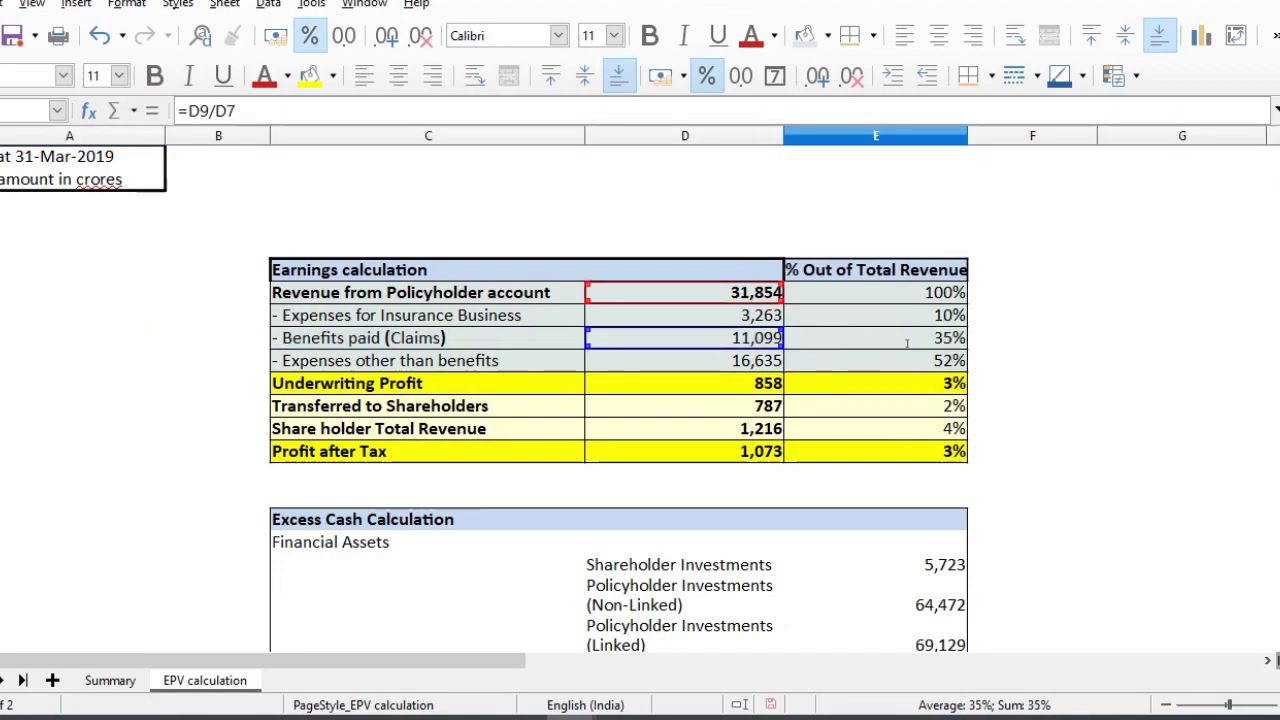
click(756, 290)
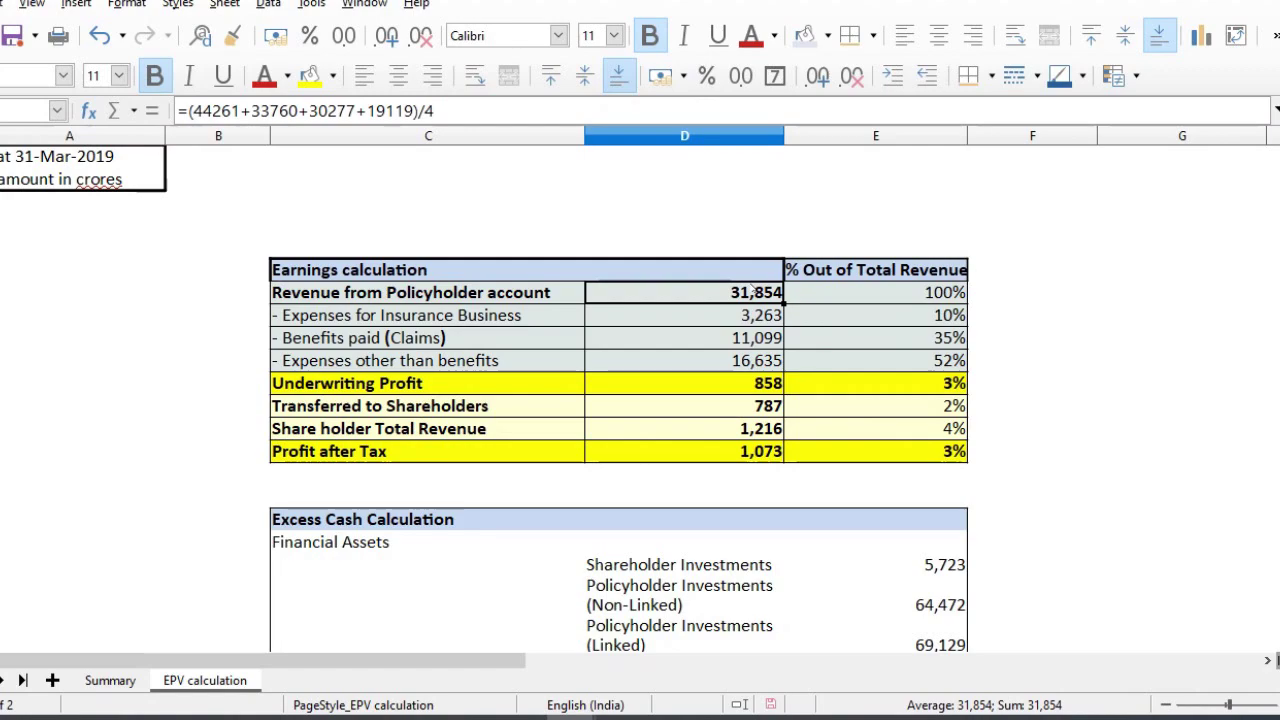
click(860, 338)
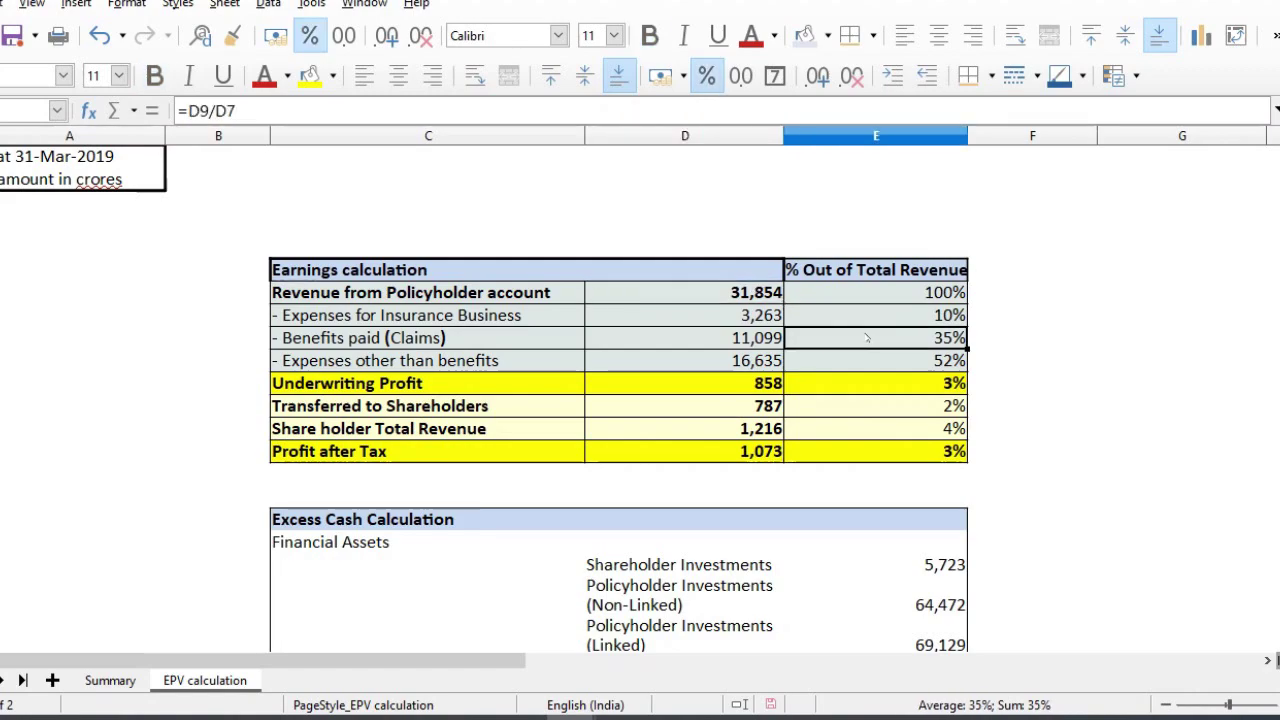
key(shift+space)
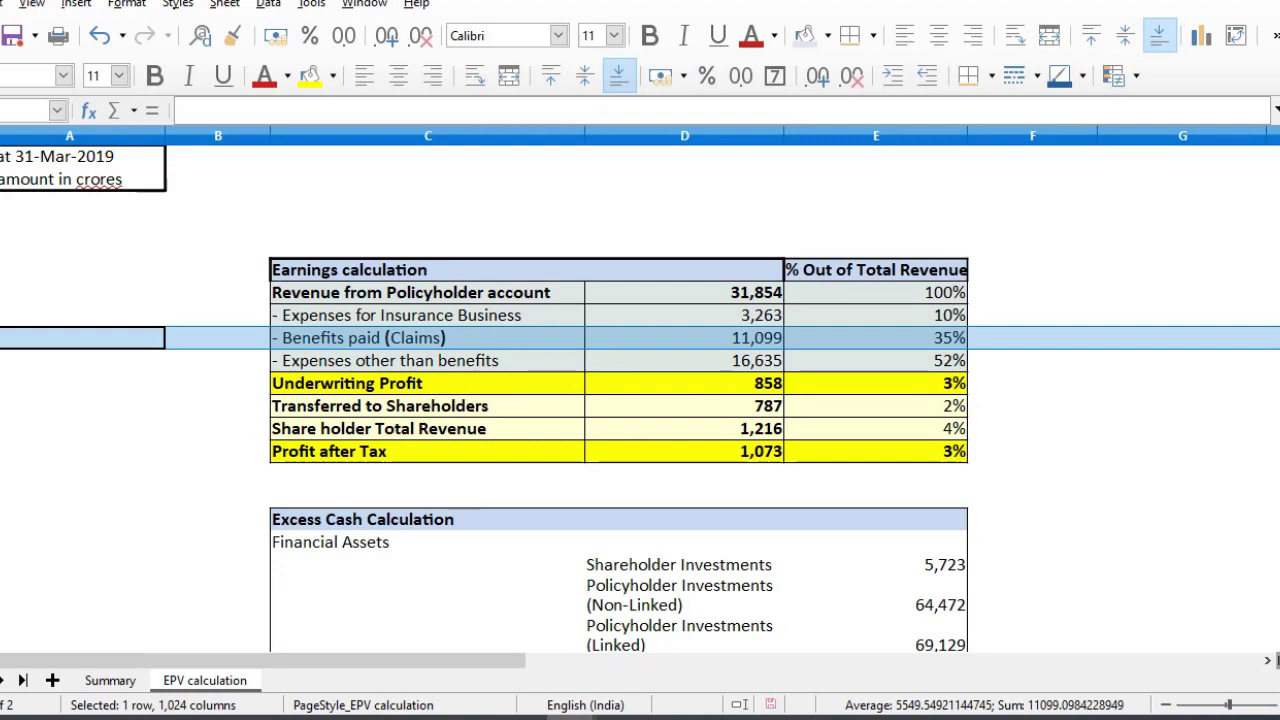
Compare the revenue percentages of Expenses for Insurance Business, Benefits paid (Claims) and Expenses other than benefits, highlighting the last two rows.
click(928, 322)
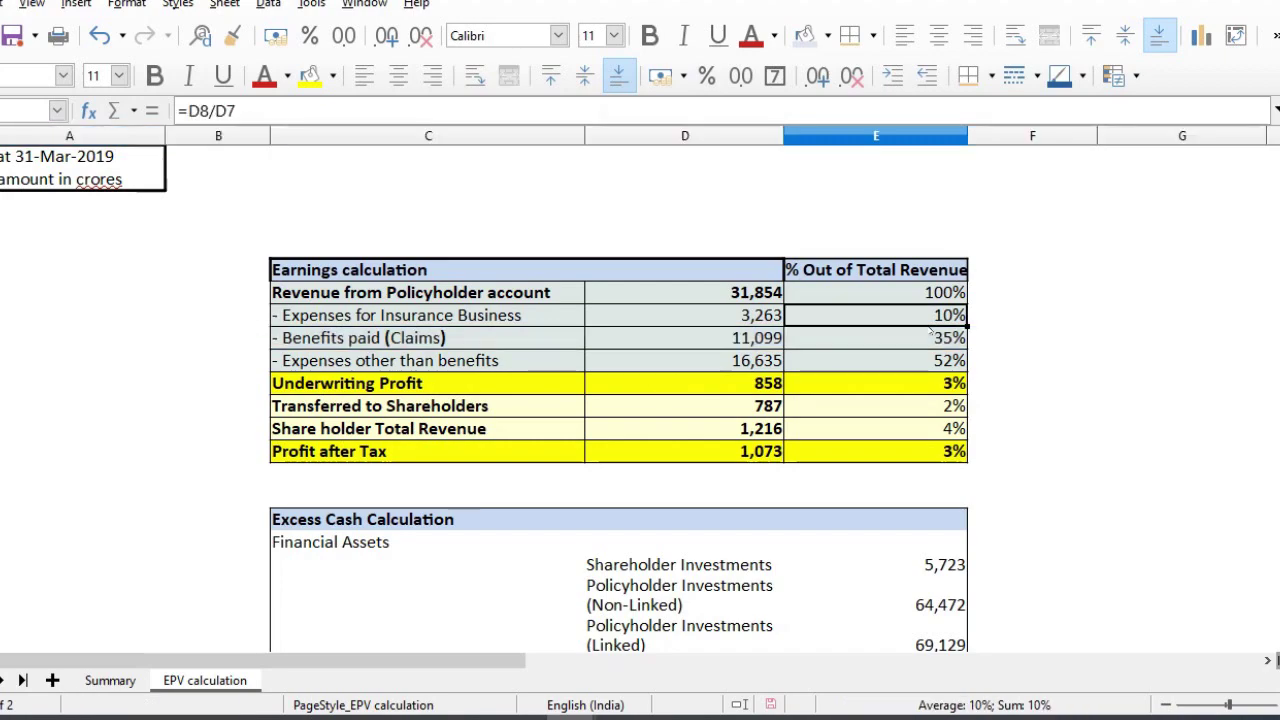
click(927, 345)
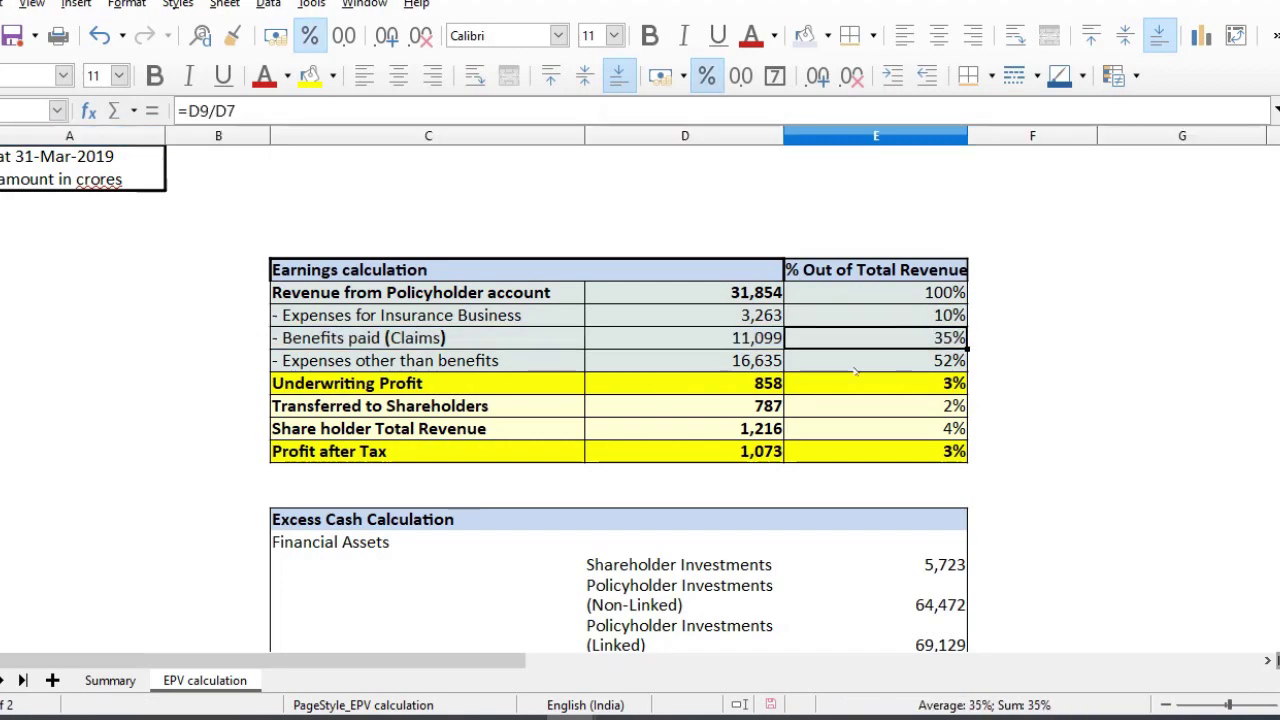
click(920, 366)
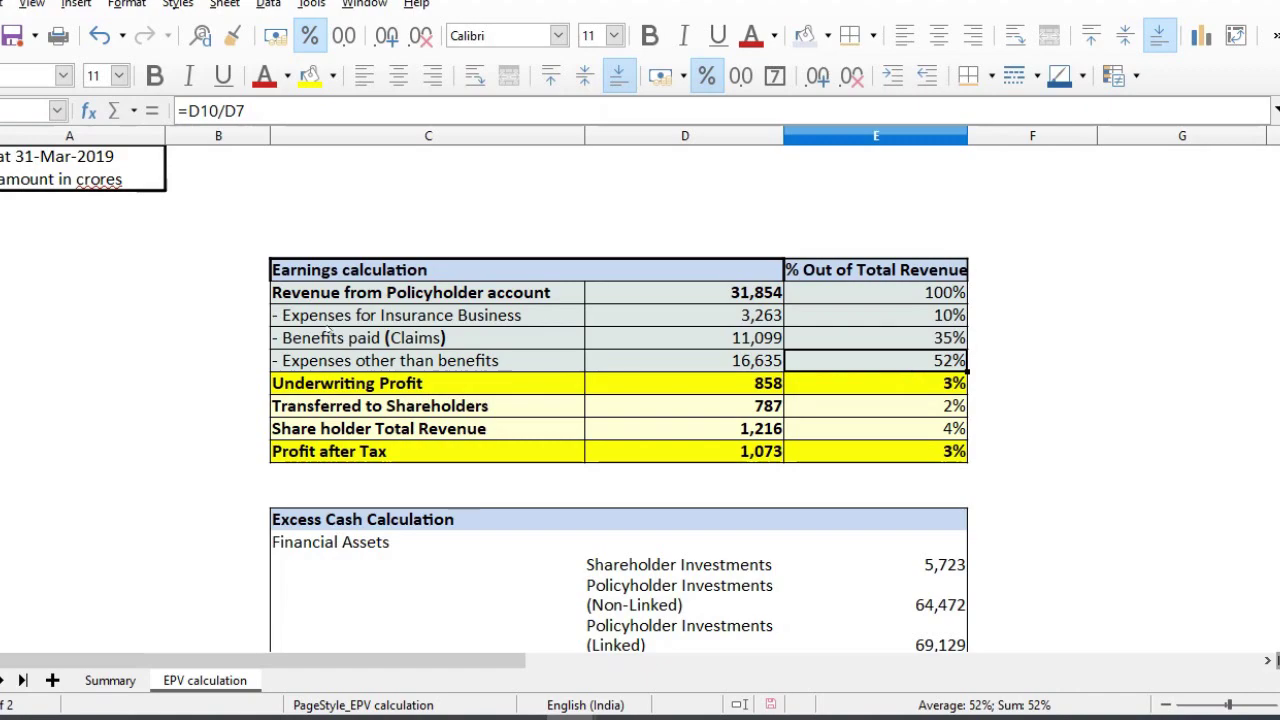
key(shift+space)
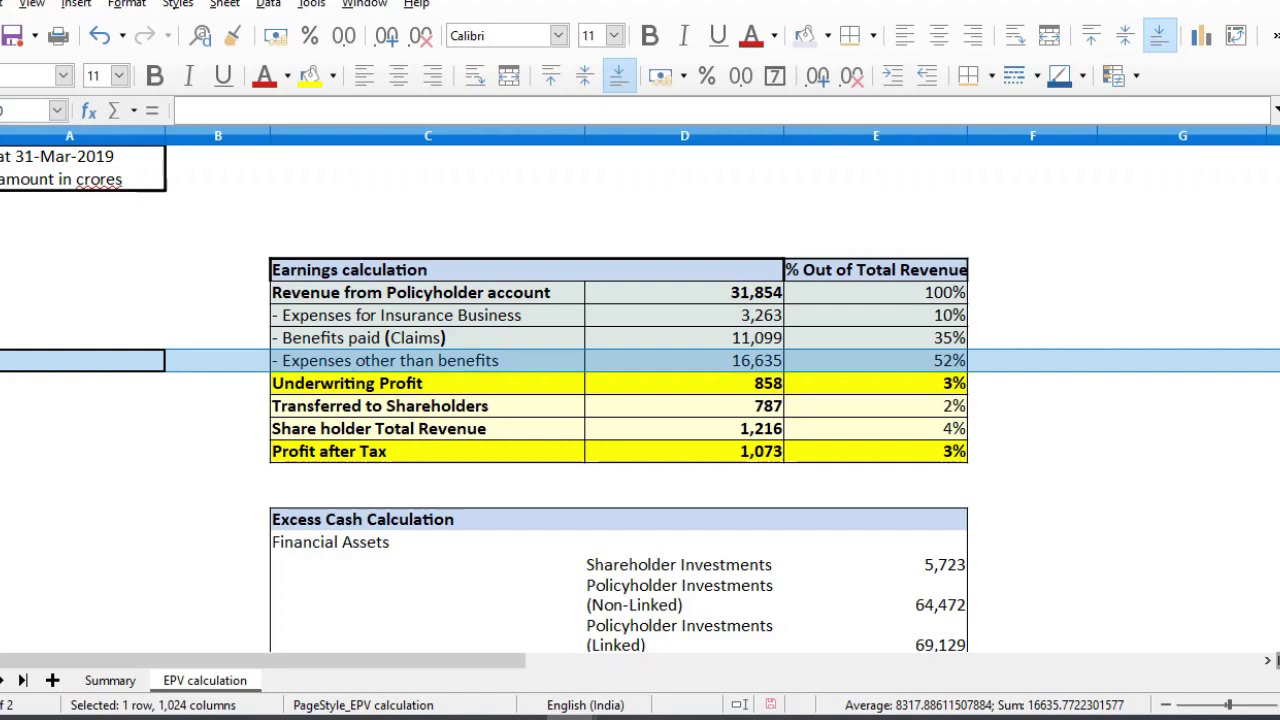
click(80, 337)
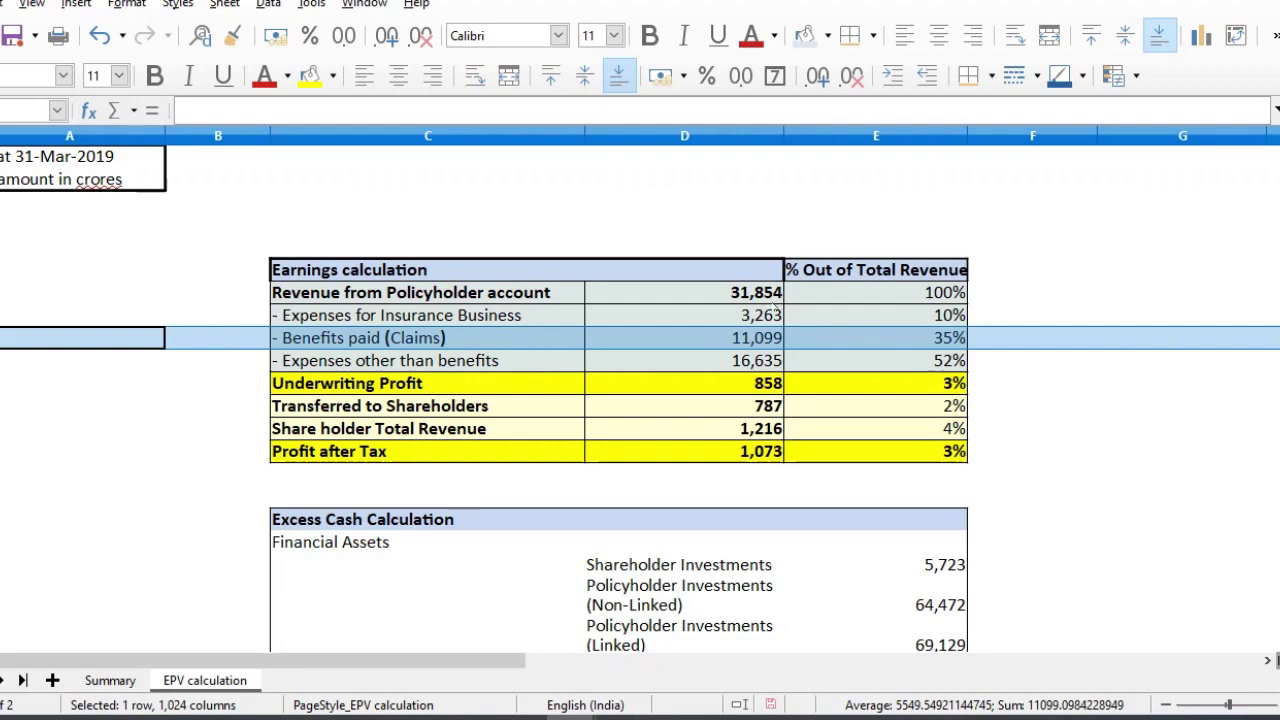
click(881, 337)
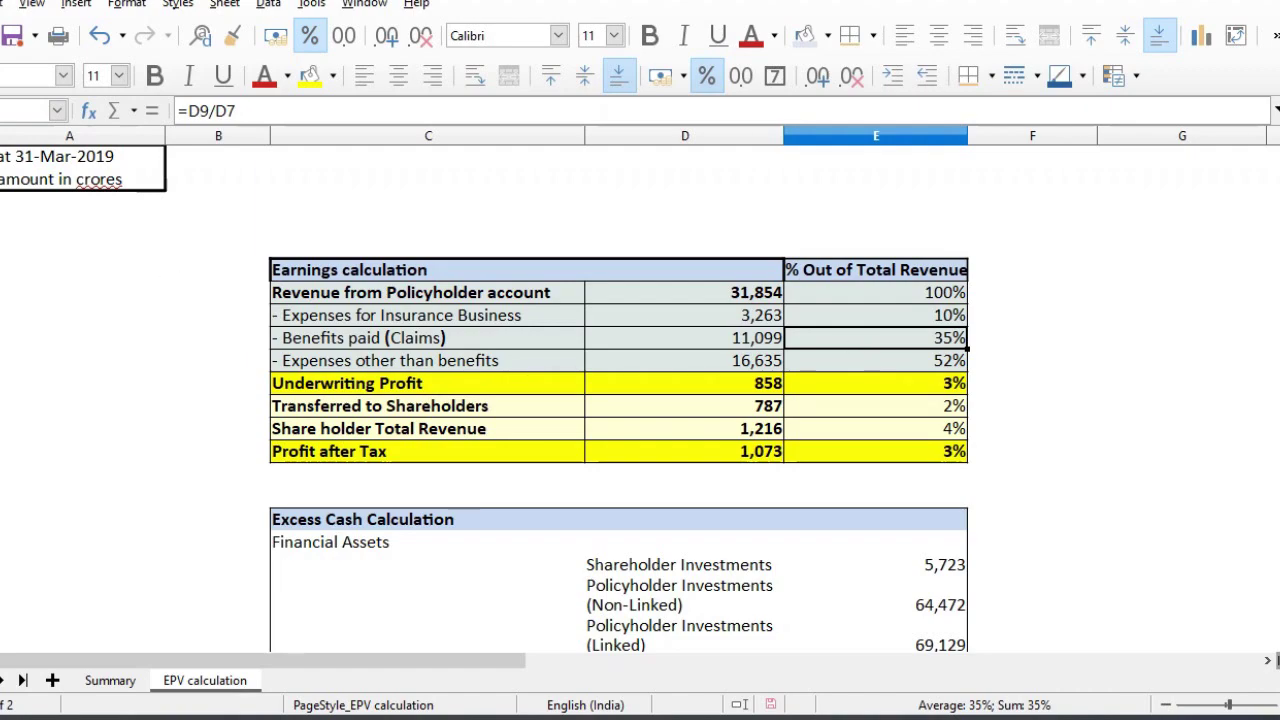
key(shift+space)
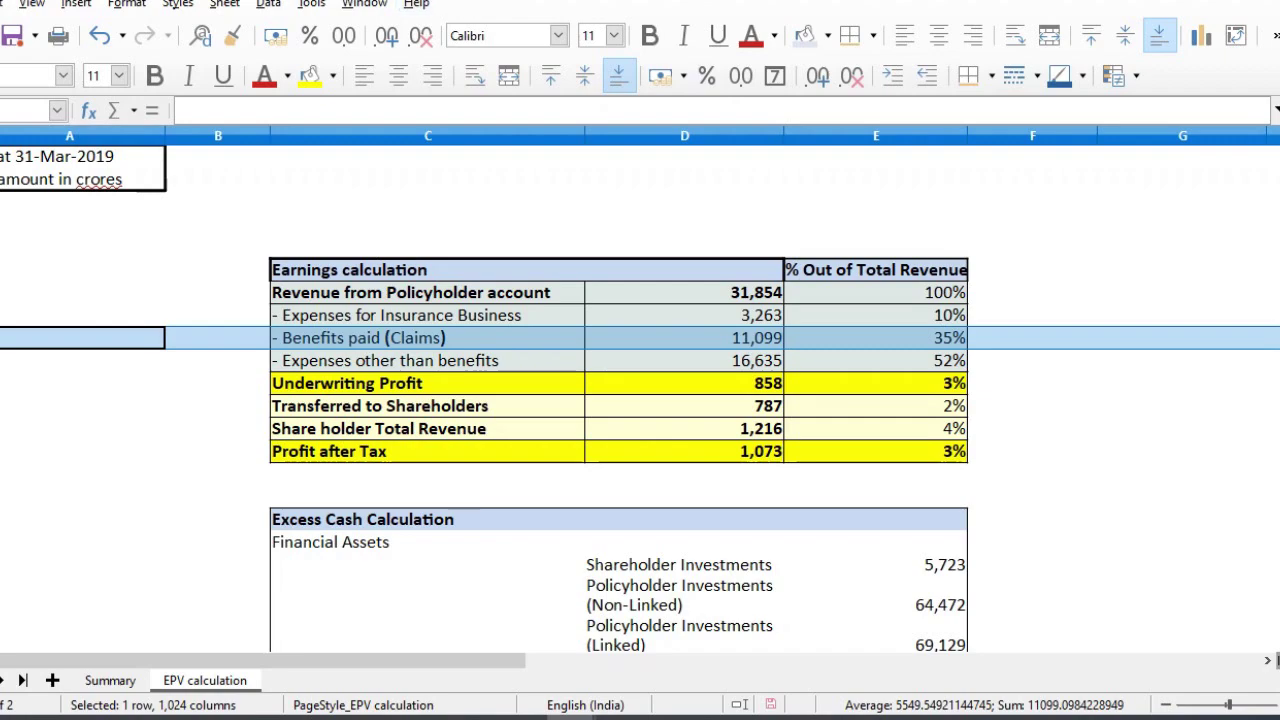
Review the Underwriting Profit amount and its percentage of total revenue alongside the Expenses other than benefits row.
click(728, 381)
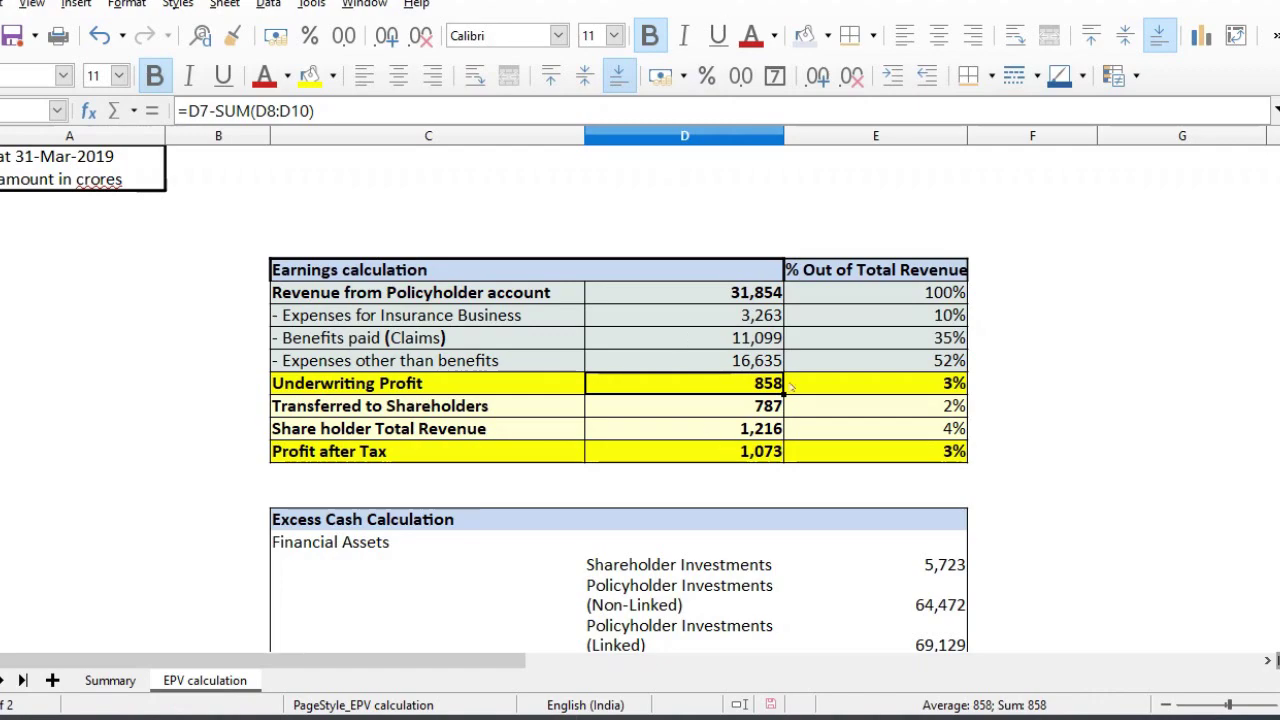
click(2, 383)
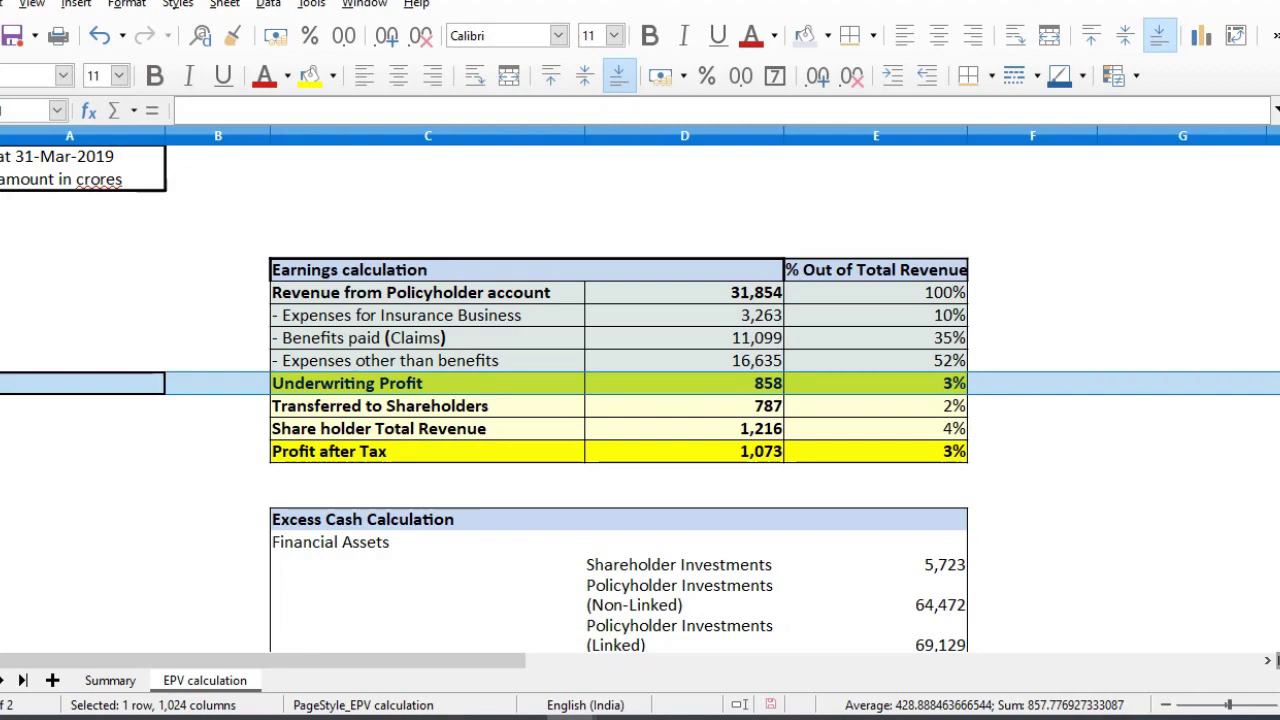
click(860, 384)
click(908, 369)
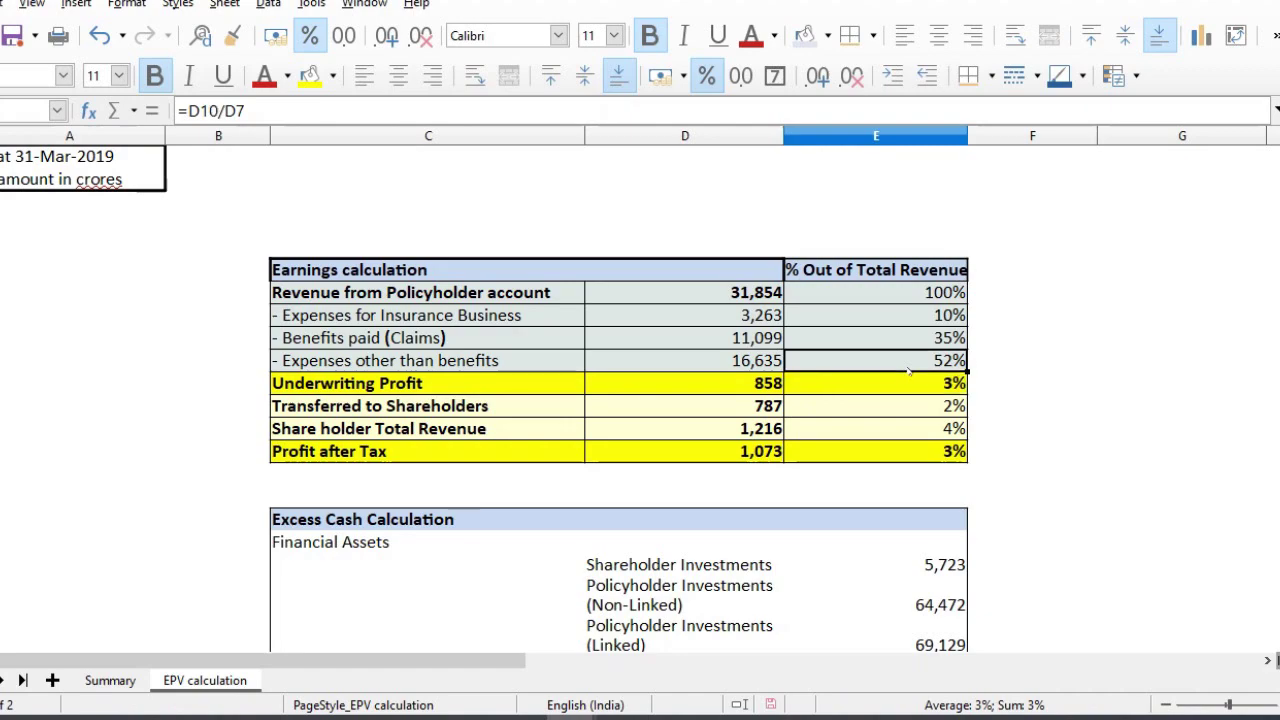
click(2, 361)
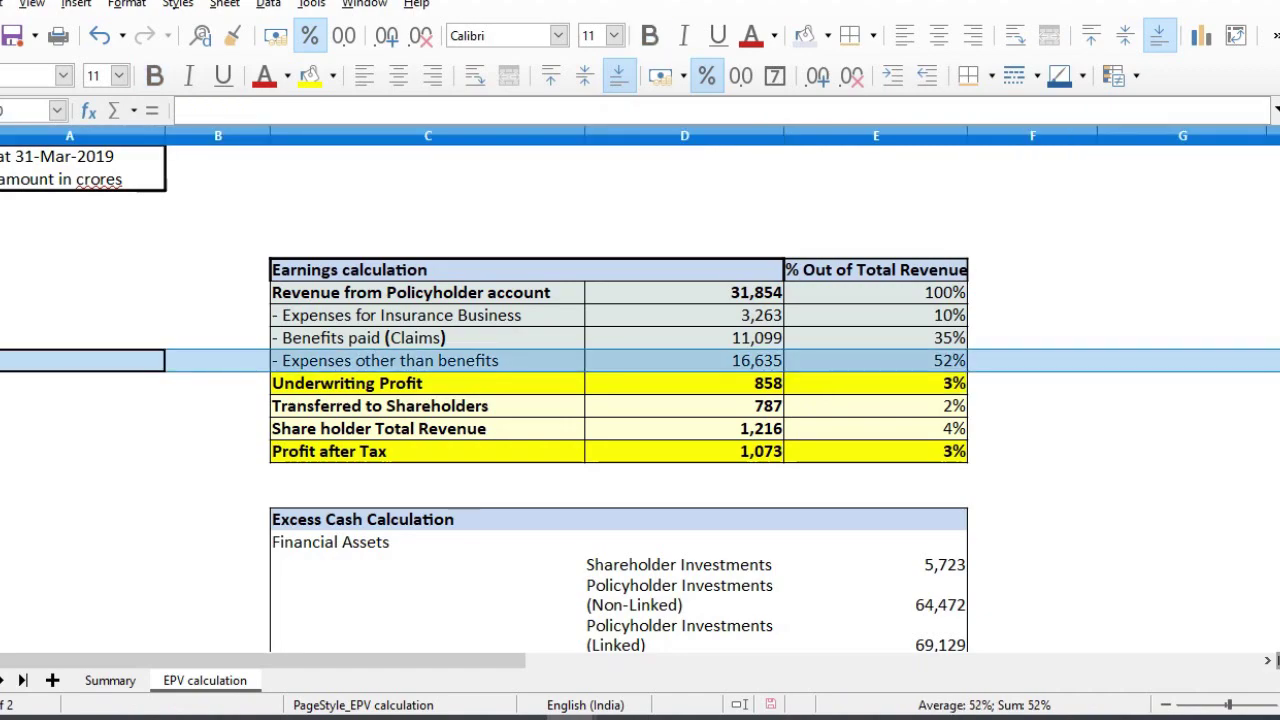
click(938, 394)
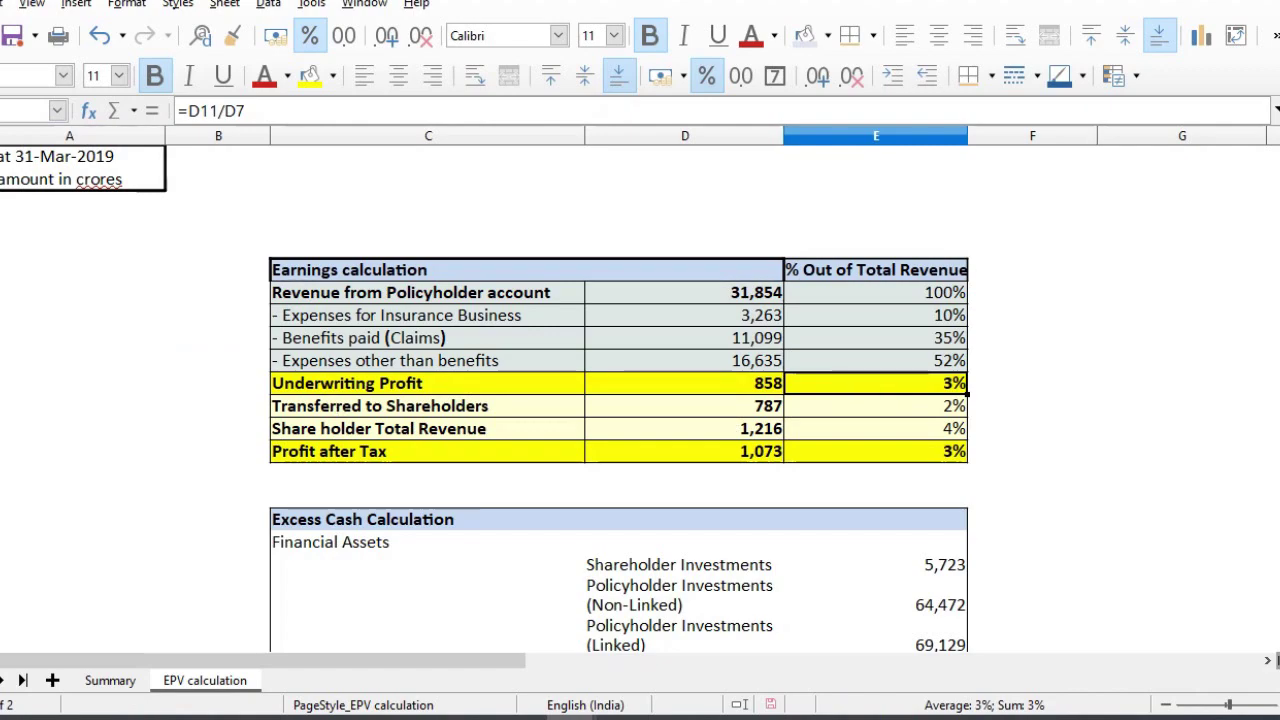
Match the 998 term of Transferred to Shareholders with Amount transferred from Policyholder Account in the annual report, and return to the EPV spreadsheet.
click(2, 406)
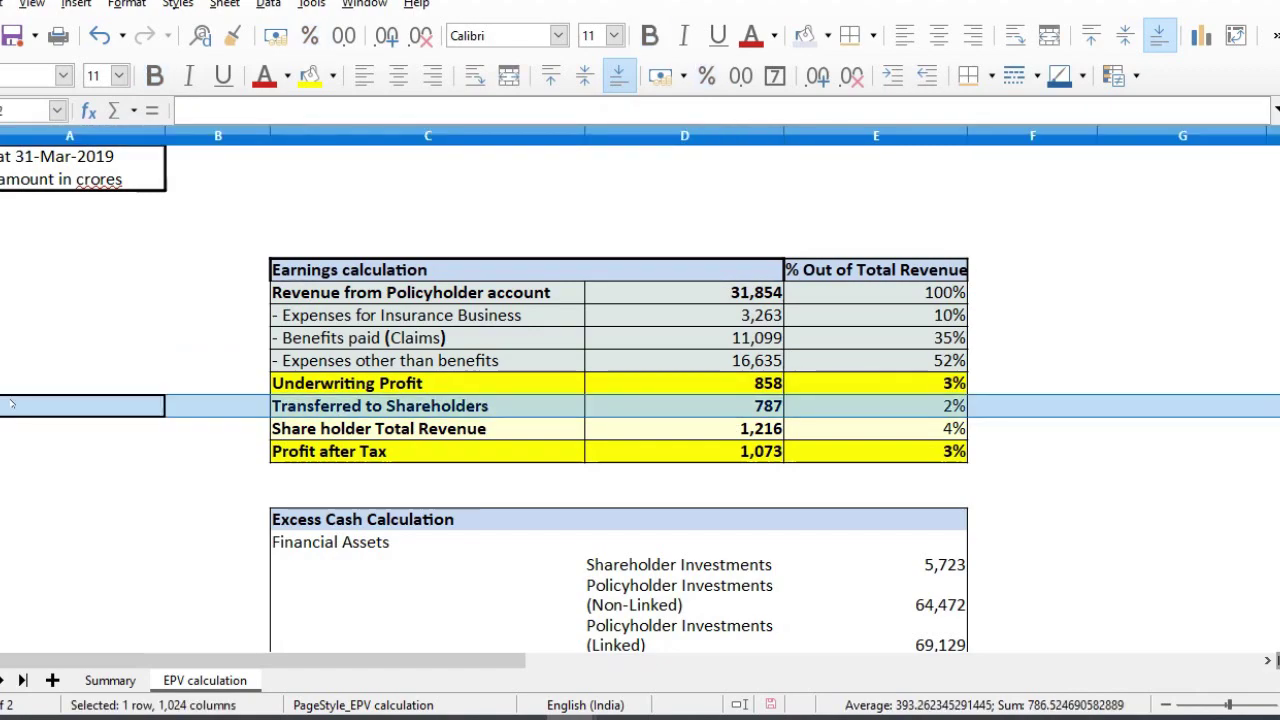
click(740, 415)
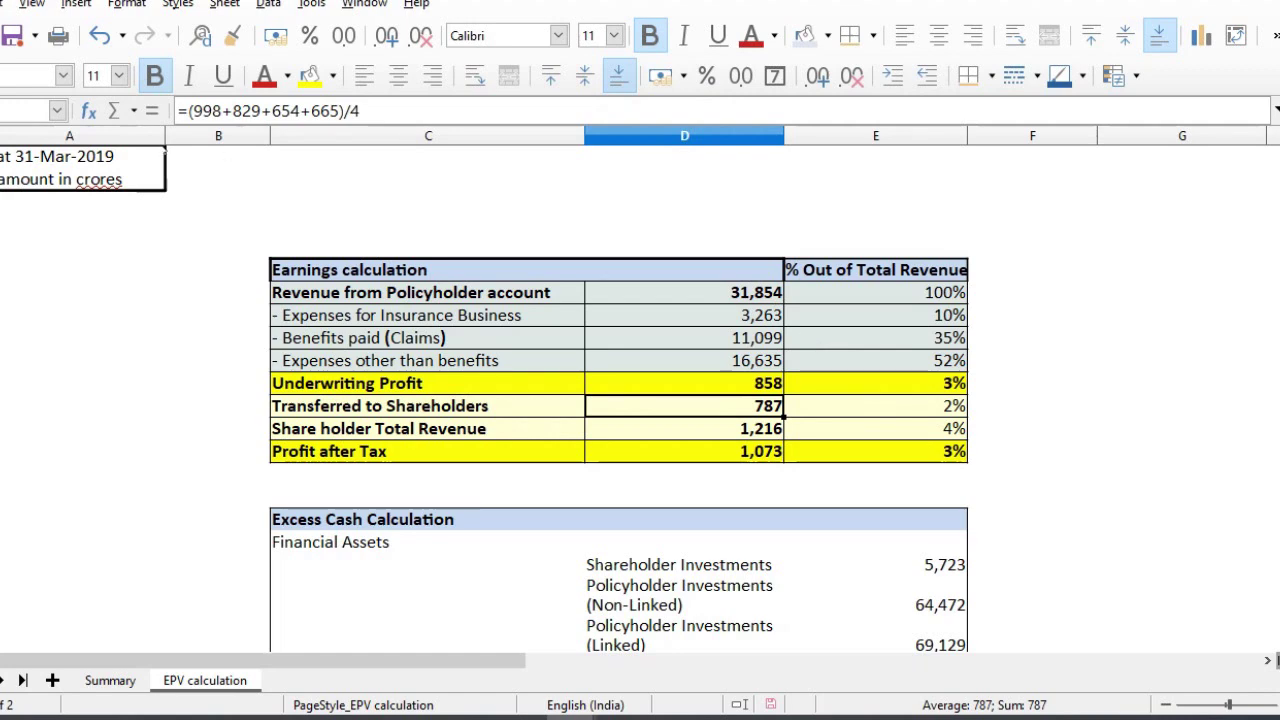
double_click(203, 110)
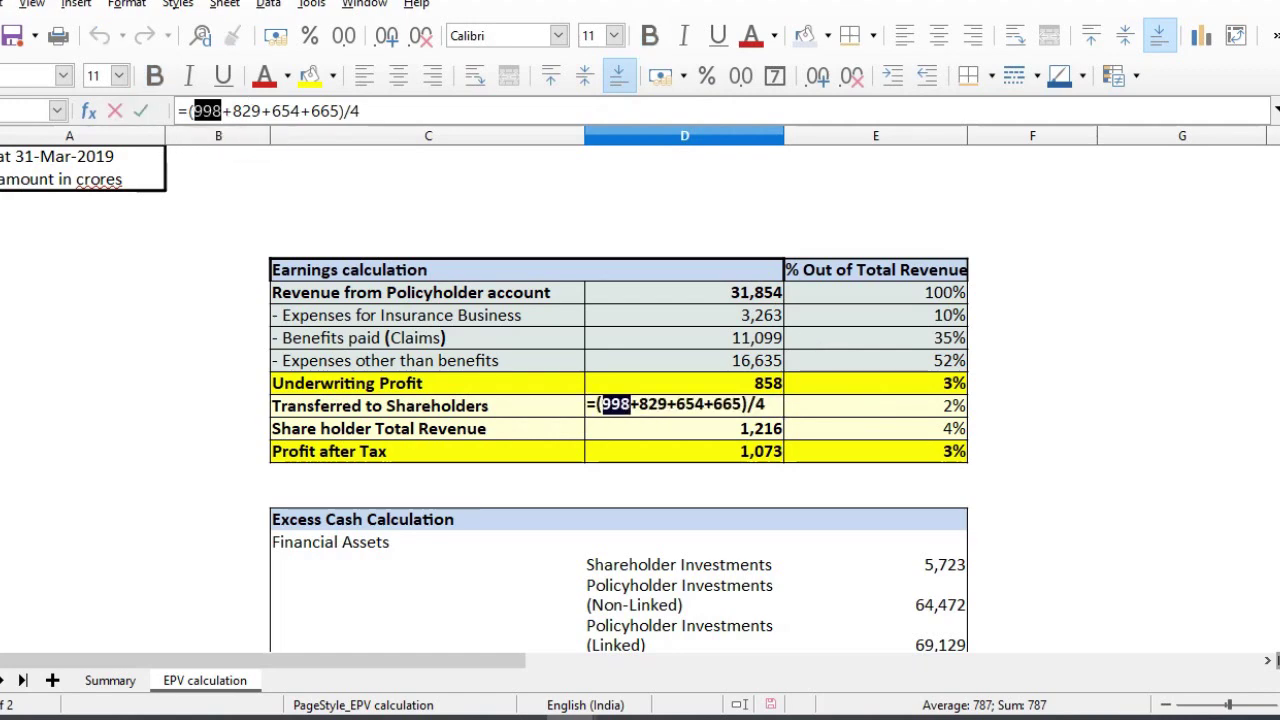
key(alt+Tab)
drag(941, 249, 977, 252)
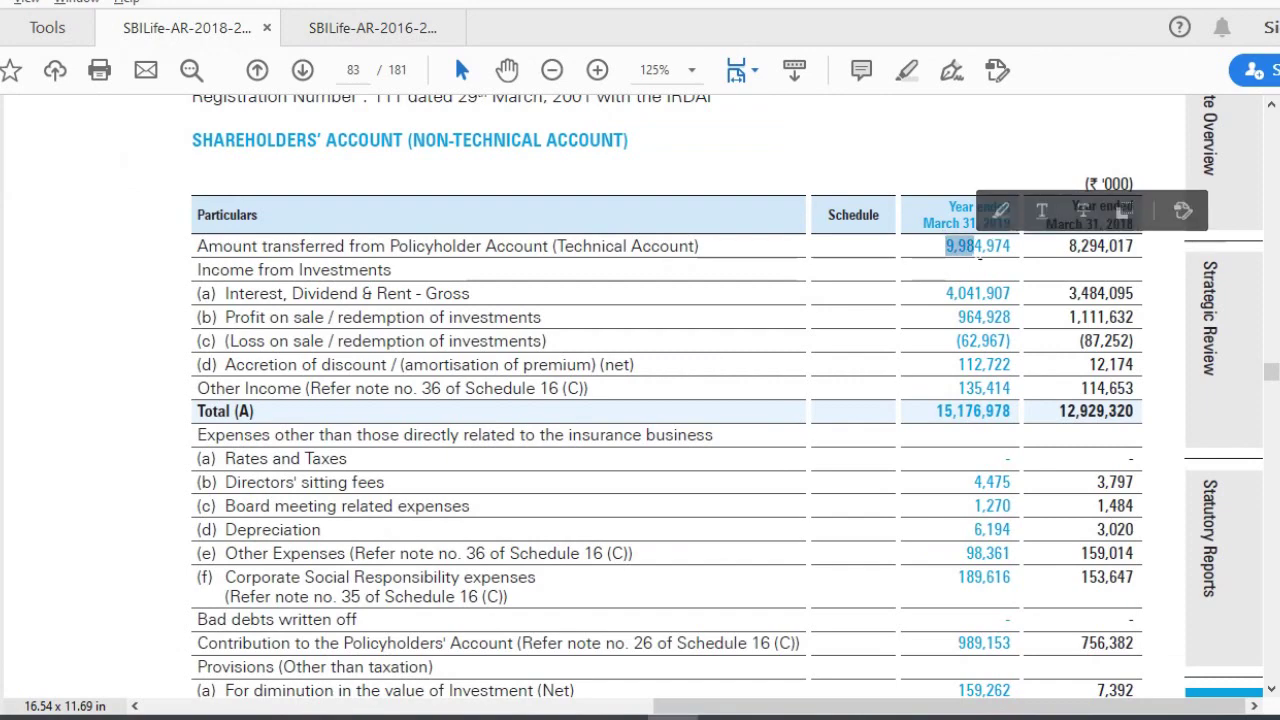
triple_click(373, 248)
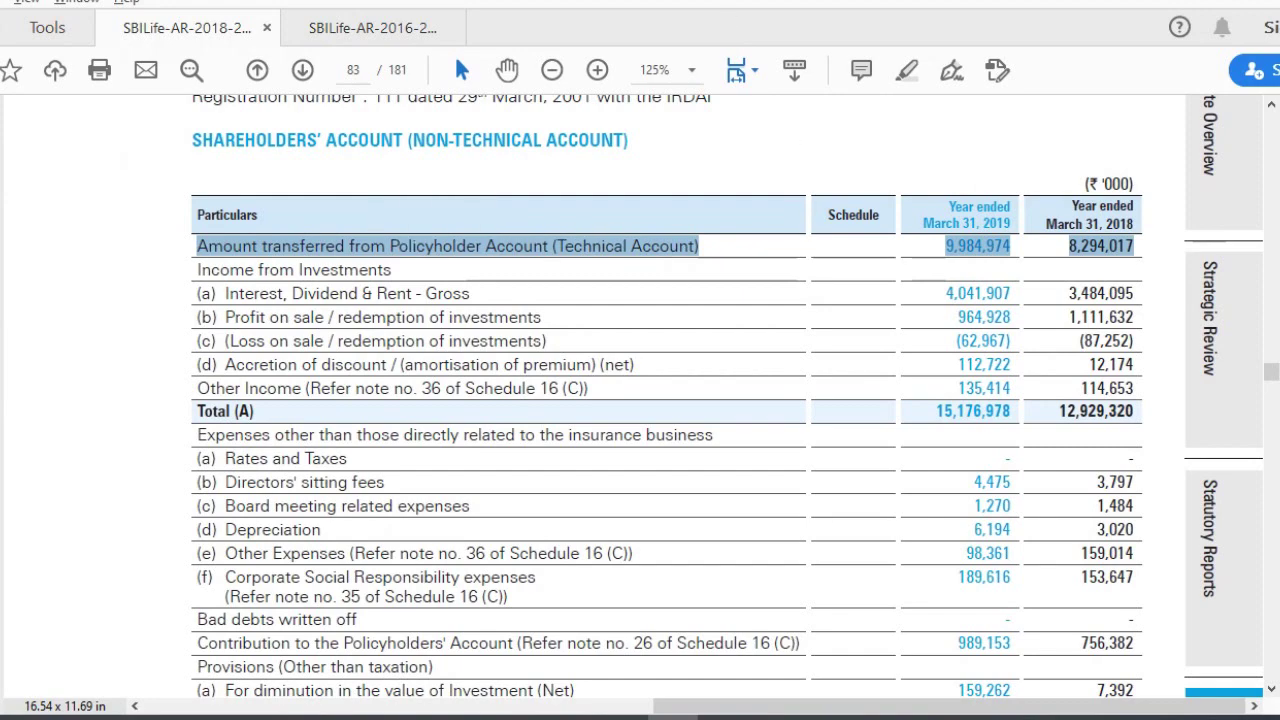
key(alt+Tab)
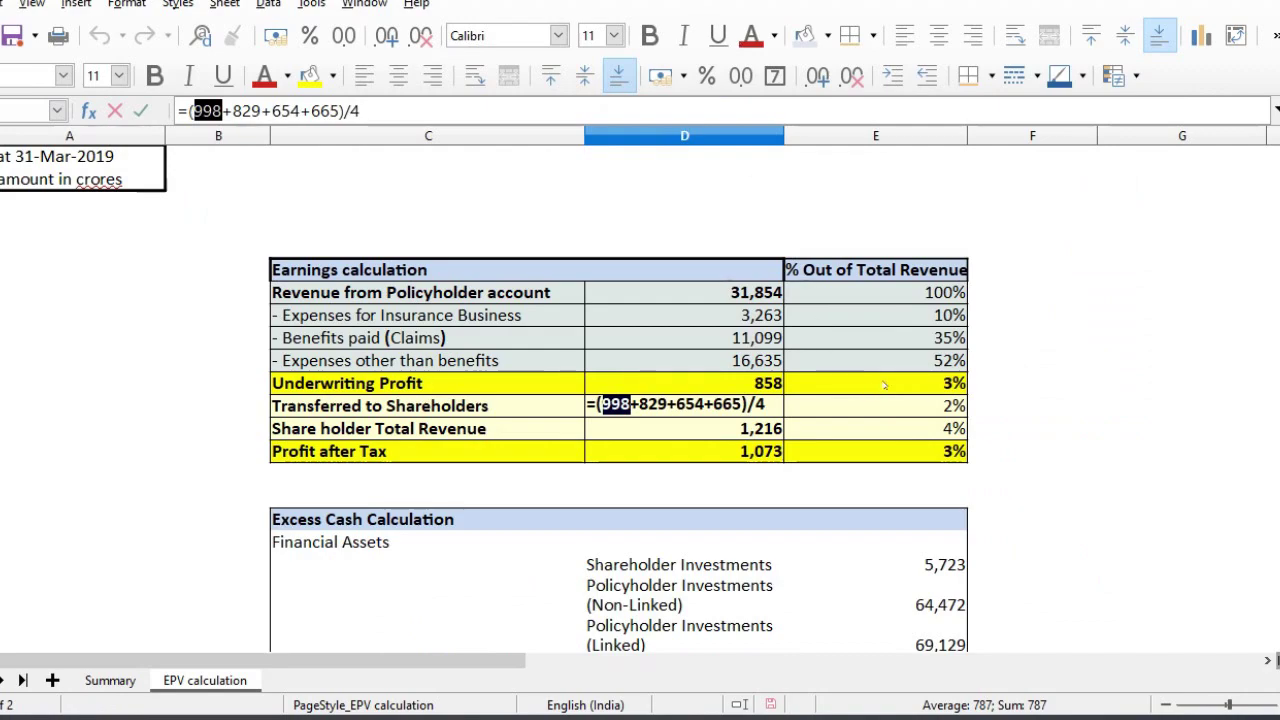
key(Escape)
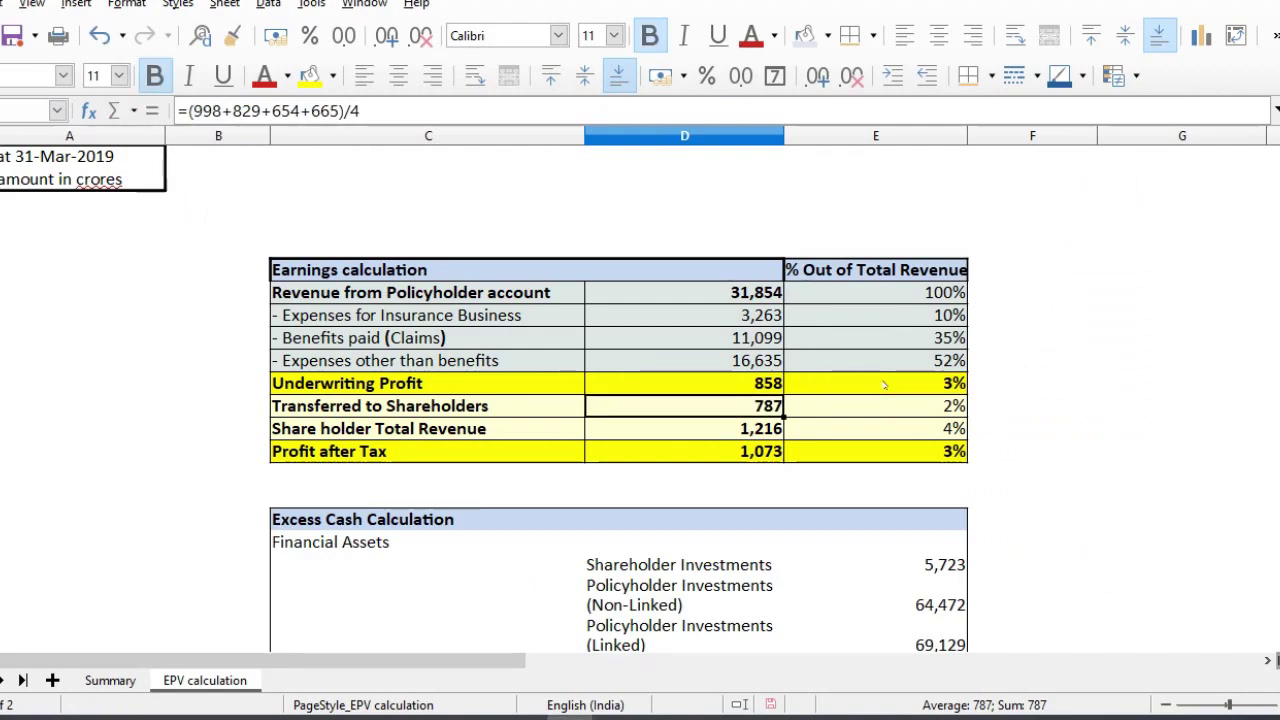
Inspect the % Out of Total Revenue formula for Transferred to Shareholders and highlight its row.
click(884, 384)
key(Down)
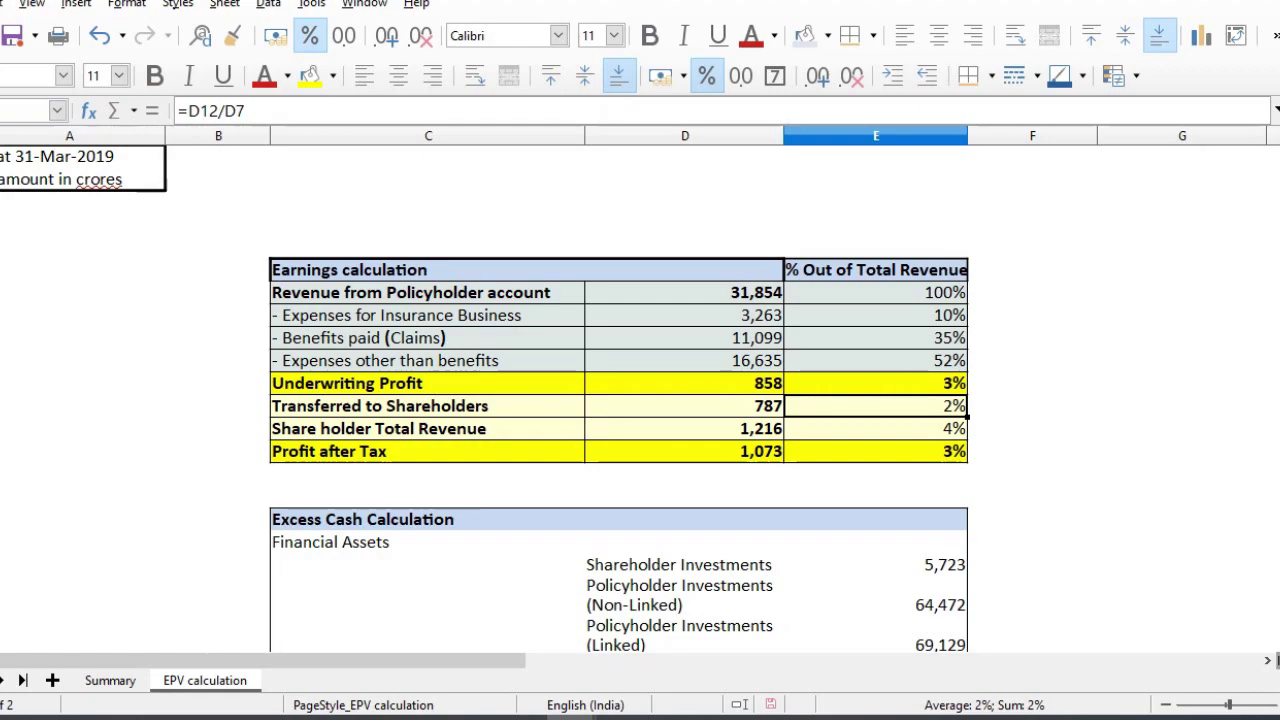
key(shift+space)
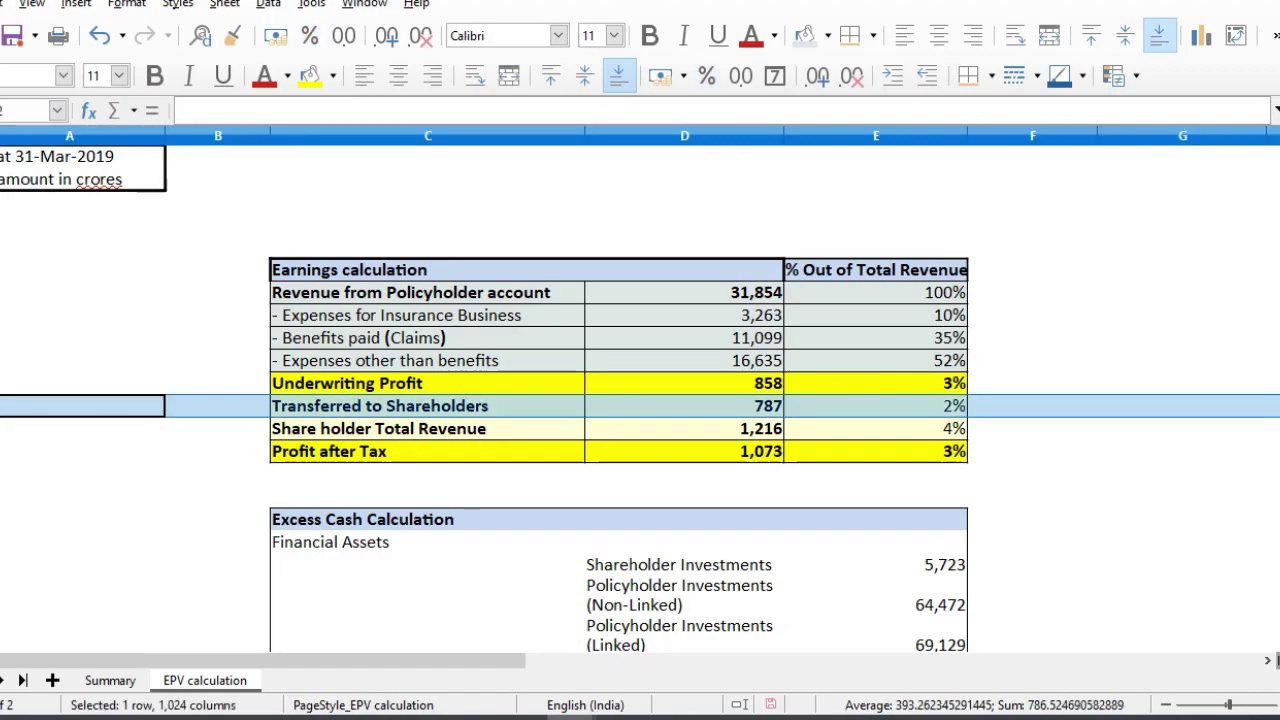
Compare the averaging formulas behind Share holder Total Revenue and Transferred to Shareholders.
key(Down)
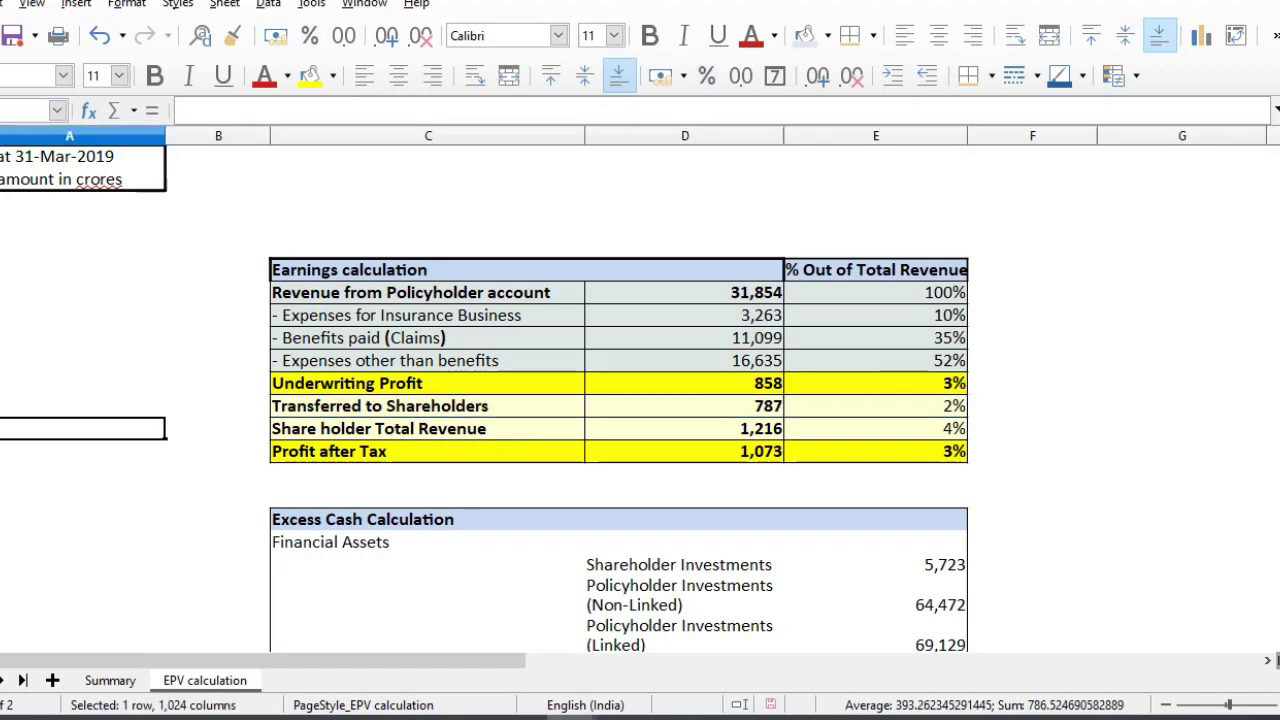
key(Right)
key(Right)
key(Right)
key(Right)
click(685, 428)
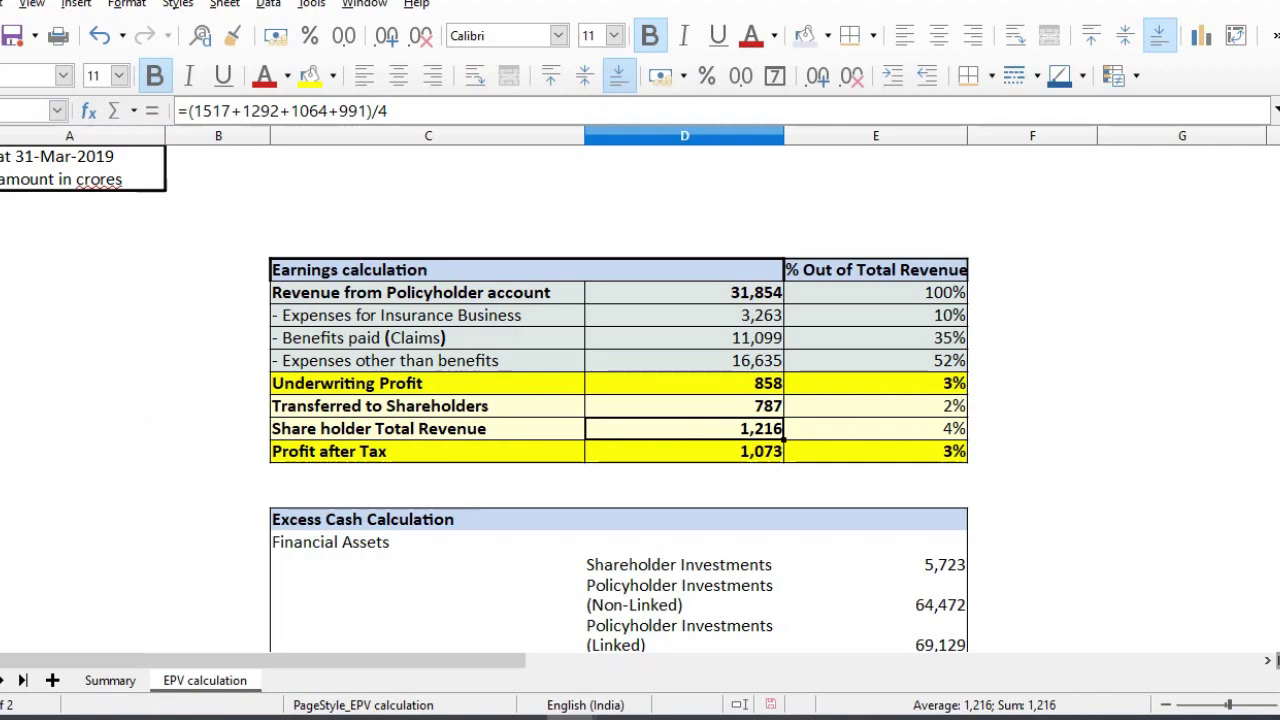
click(734, 412)
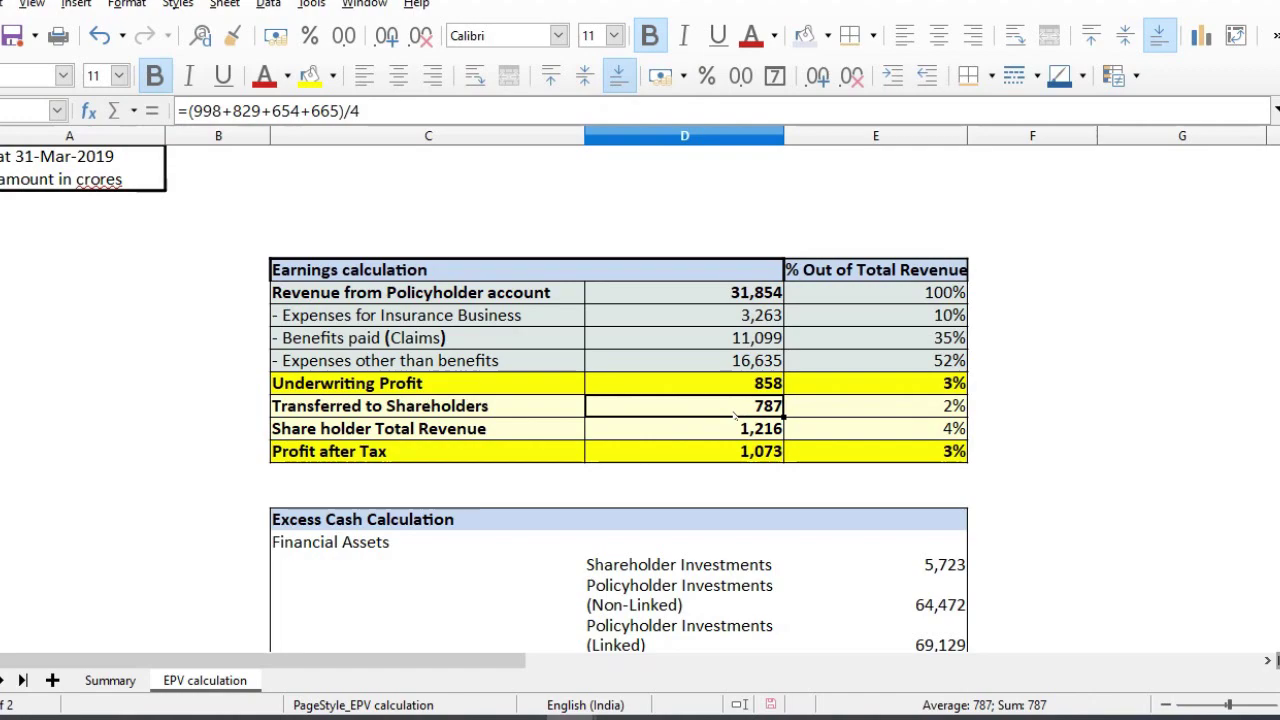
click(752, 434)
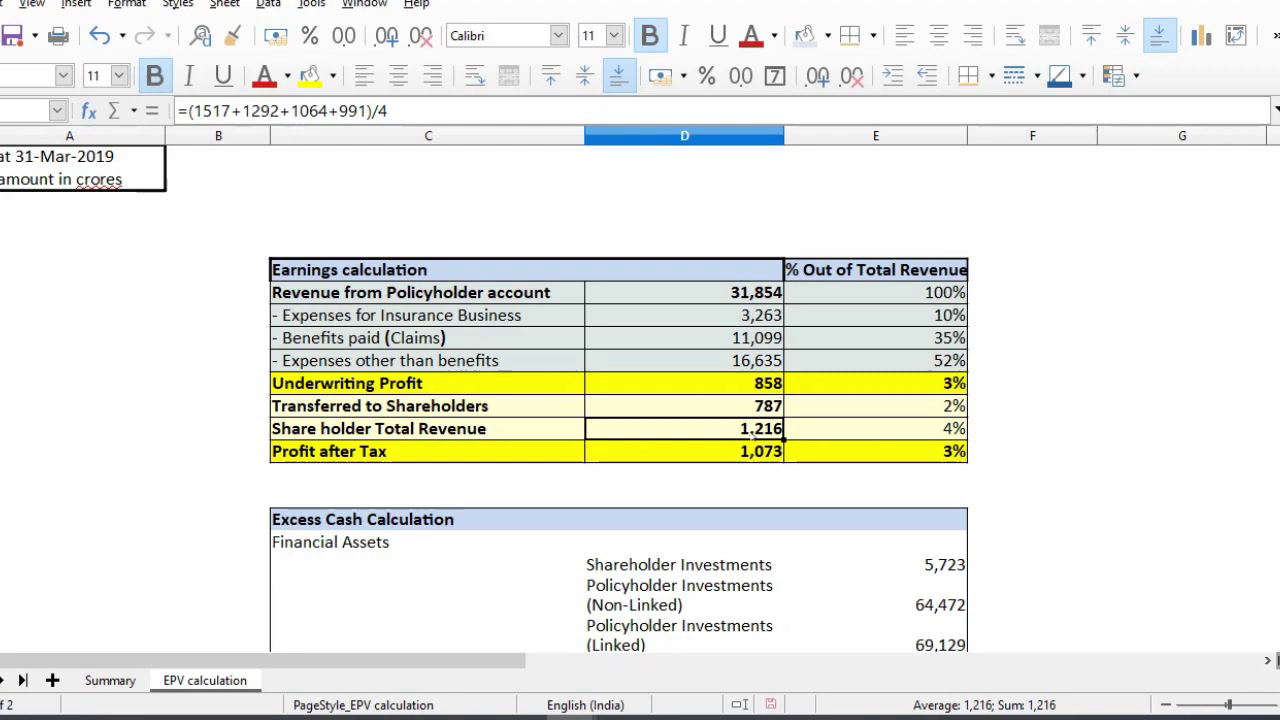
click(775, 413)
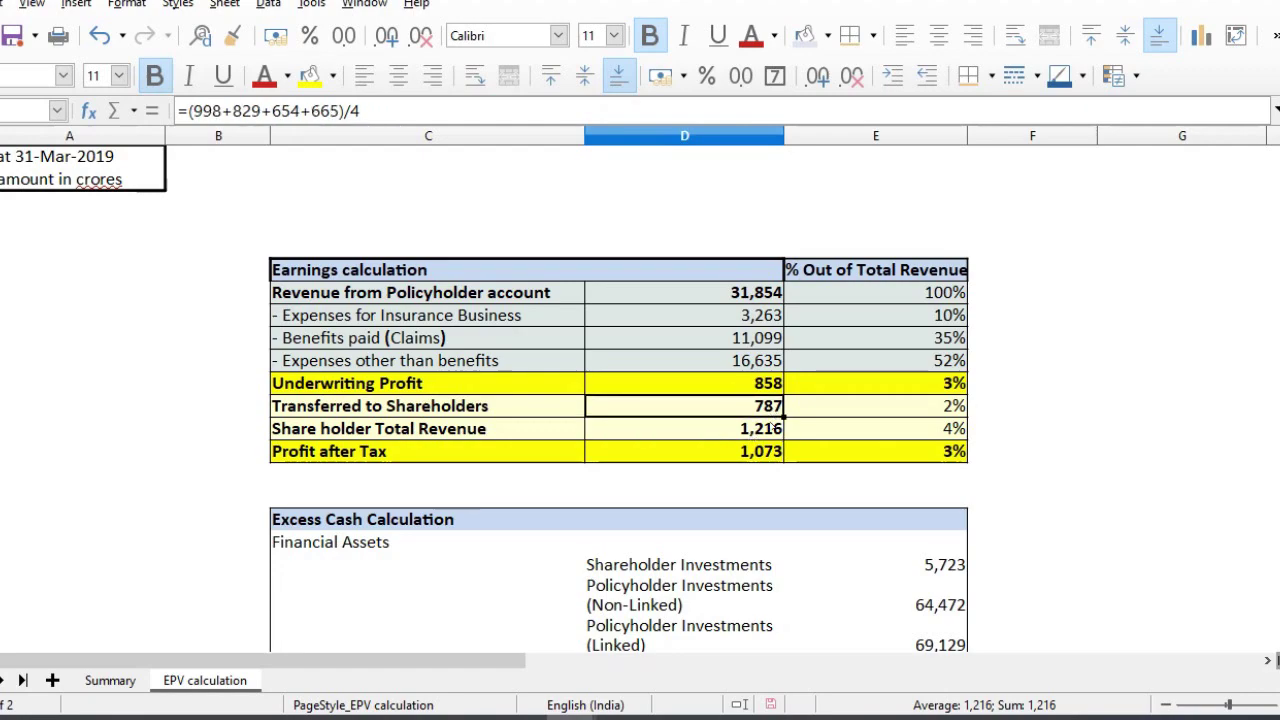
Trace how the Share holder Total Revenue percentage is derived from Revenue from Policyholder account.
click(912, 432)
key(shift+space)
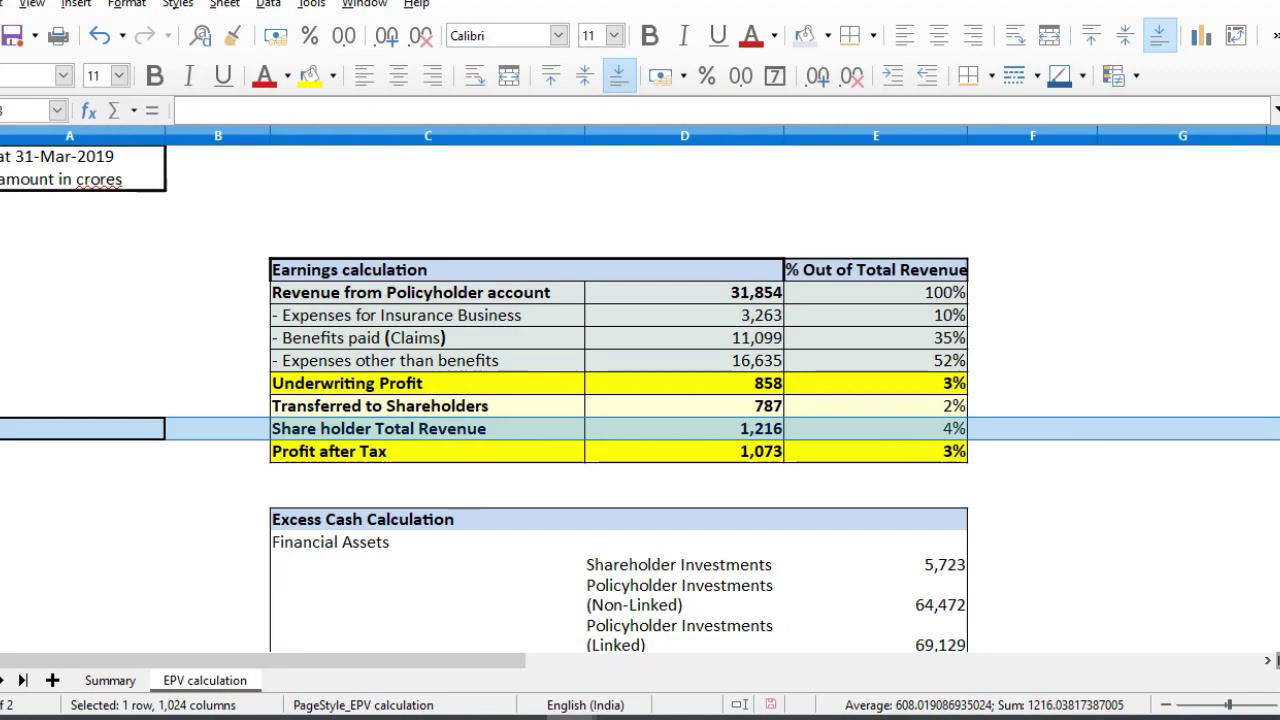
click(728, 296)
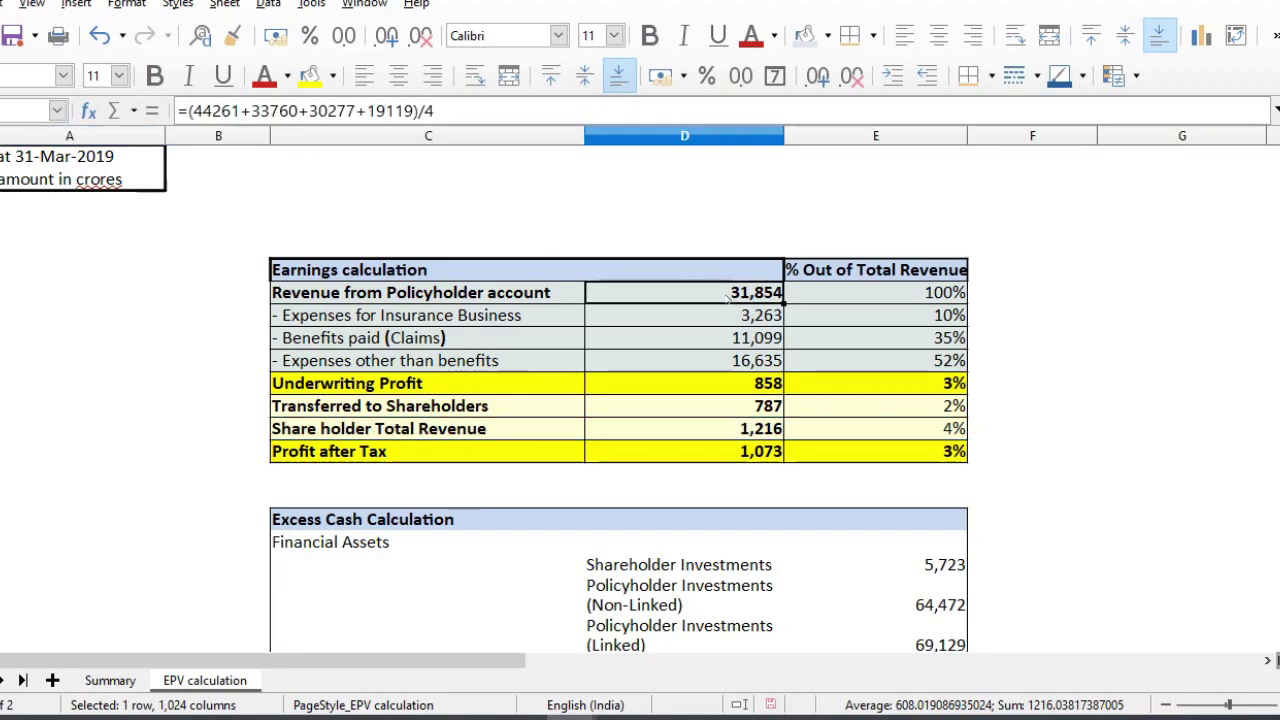
click(932, 432)
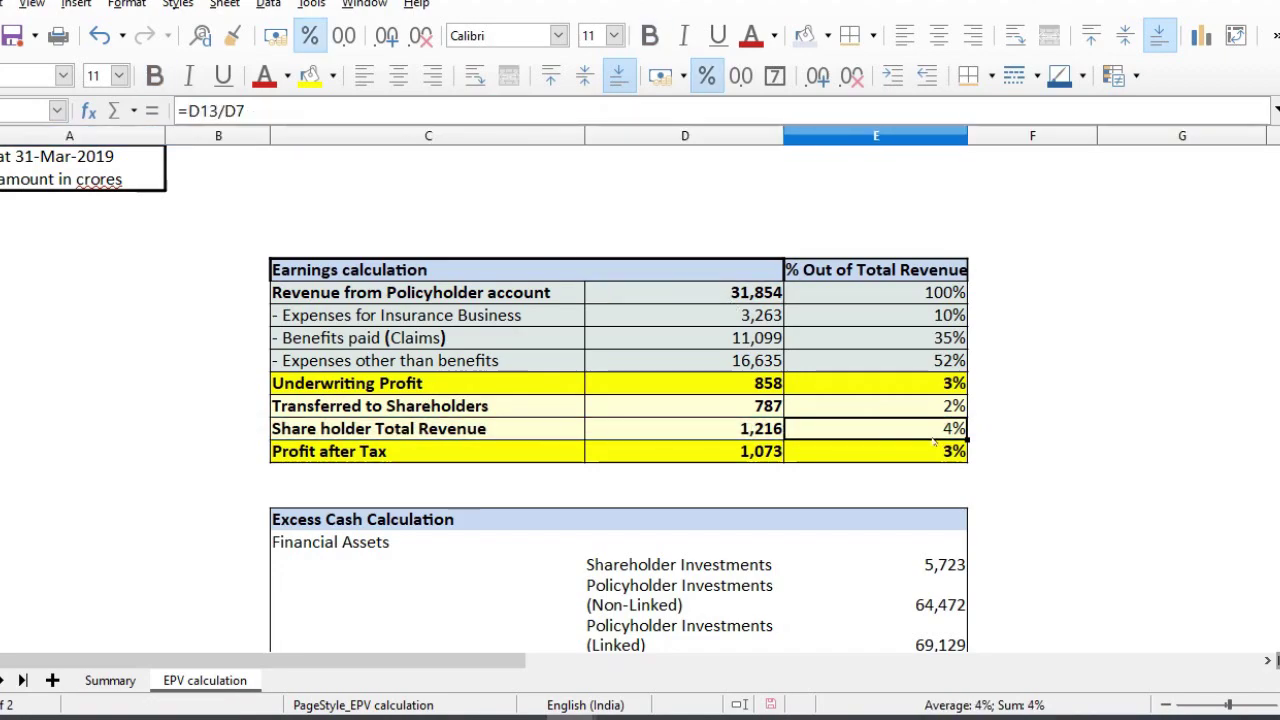
Examine the Profit after Tax average and its percentage formula based on Revenue from Policyholder account.
click(778, 455)
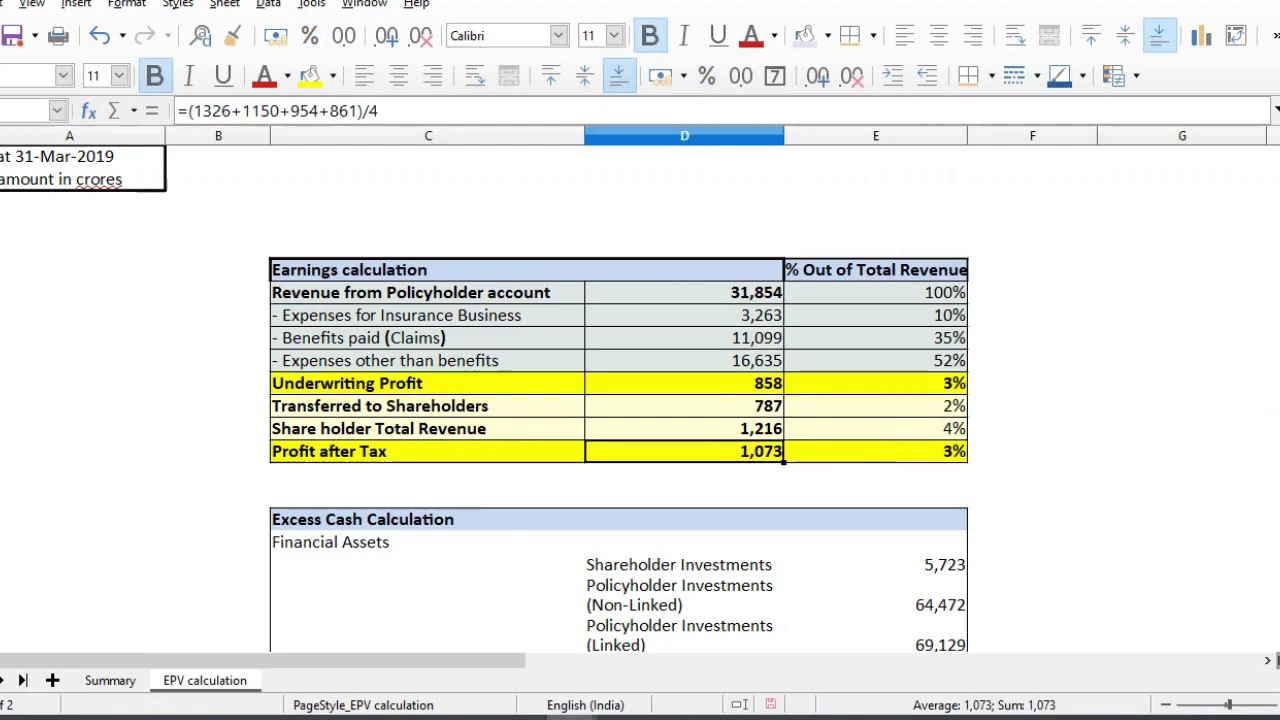
key(shift+space)
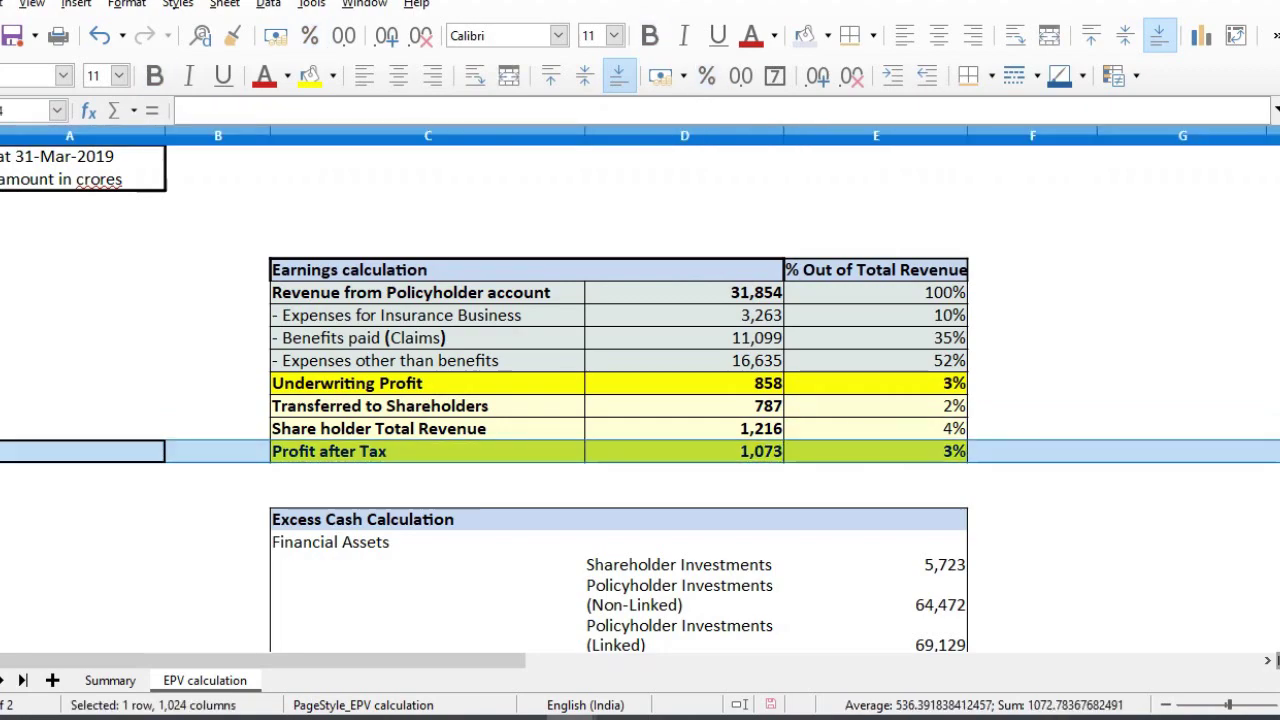
click(762, 455)
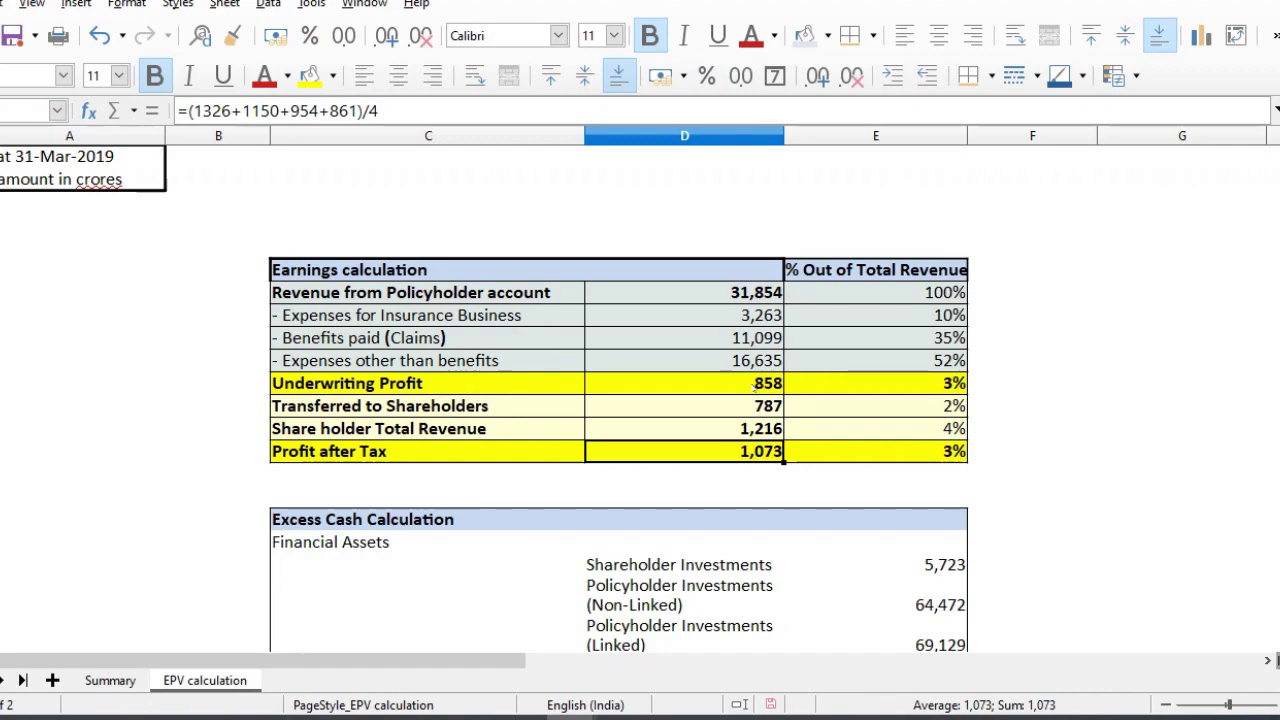
click(914, 458)
double_click(914, 458)
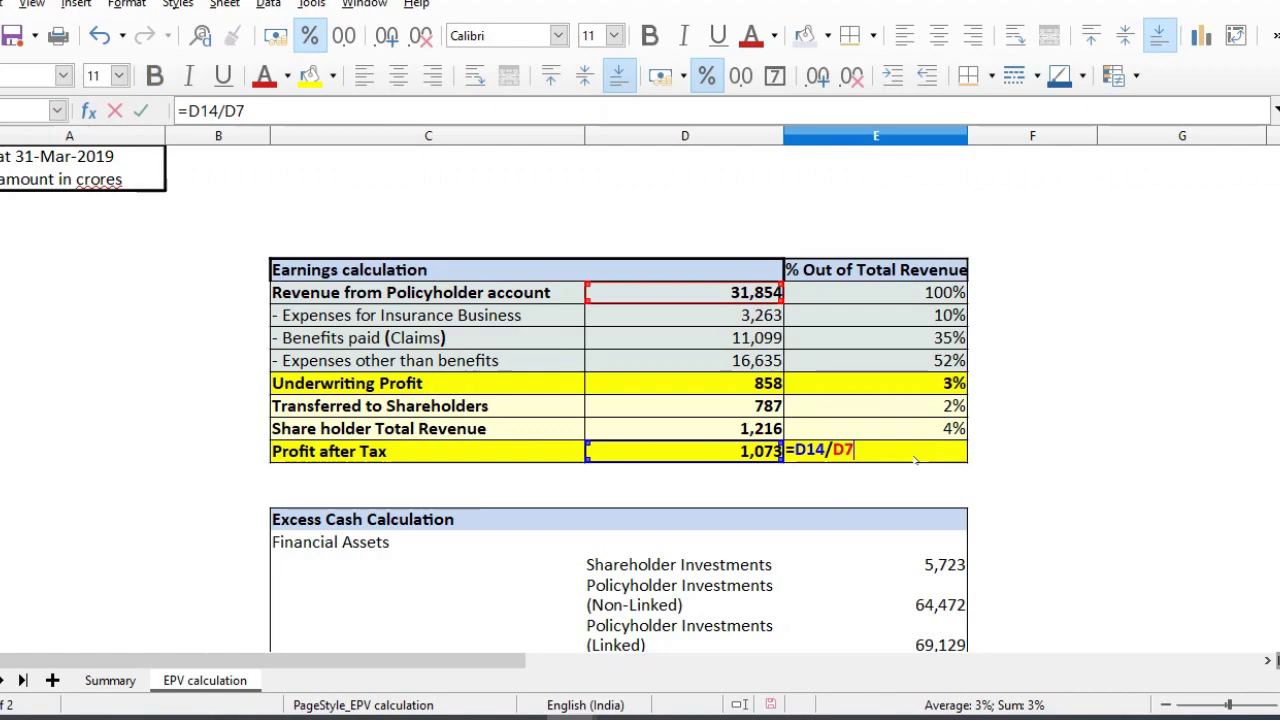
key(Escape)
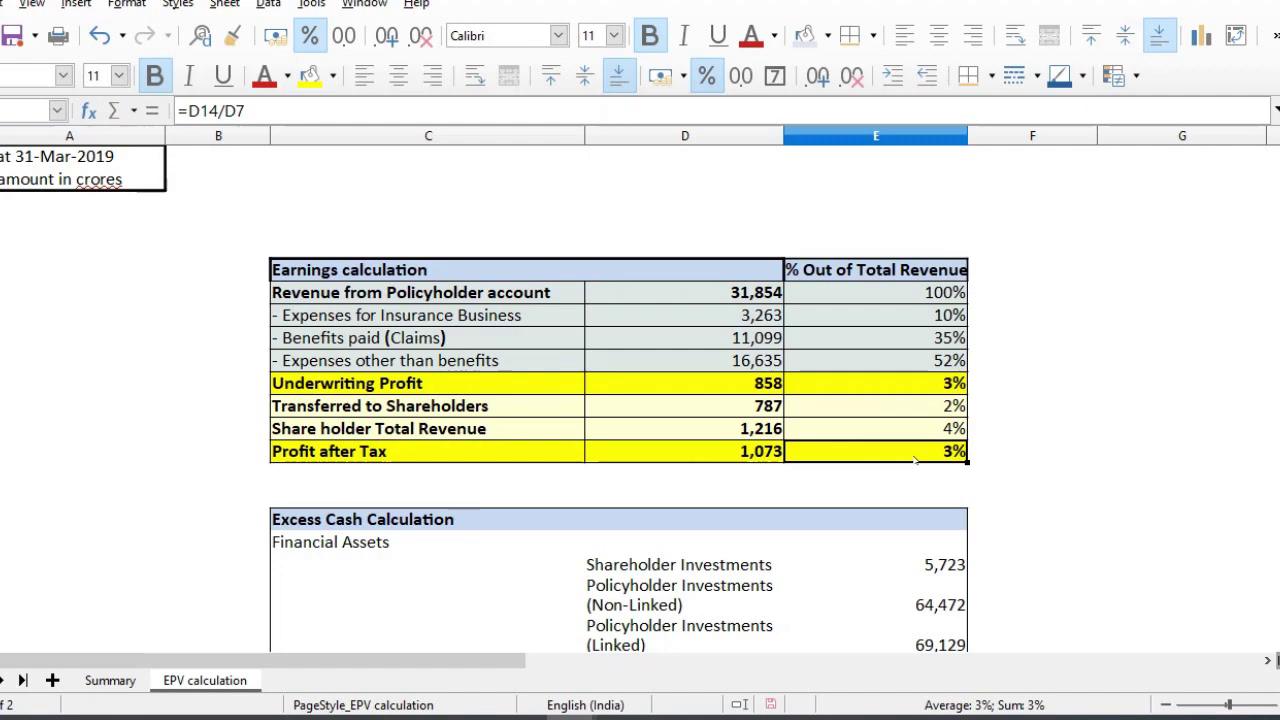
Look through the Financial Assets amounts in the Excess Cash Calculation, ending on Shareholder Investments.
key(Down)
key(Down)
key(Down)
key(Down)
key(Down)
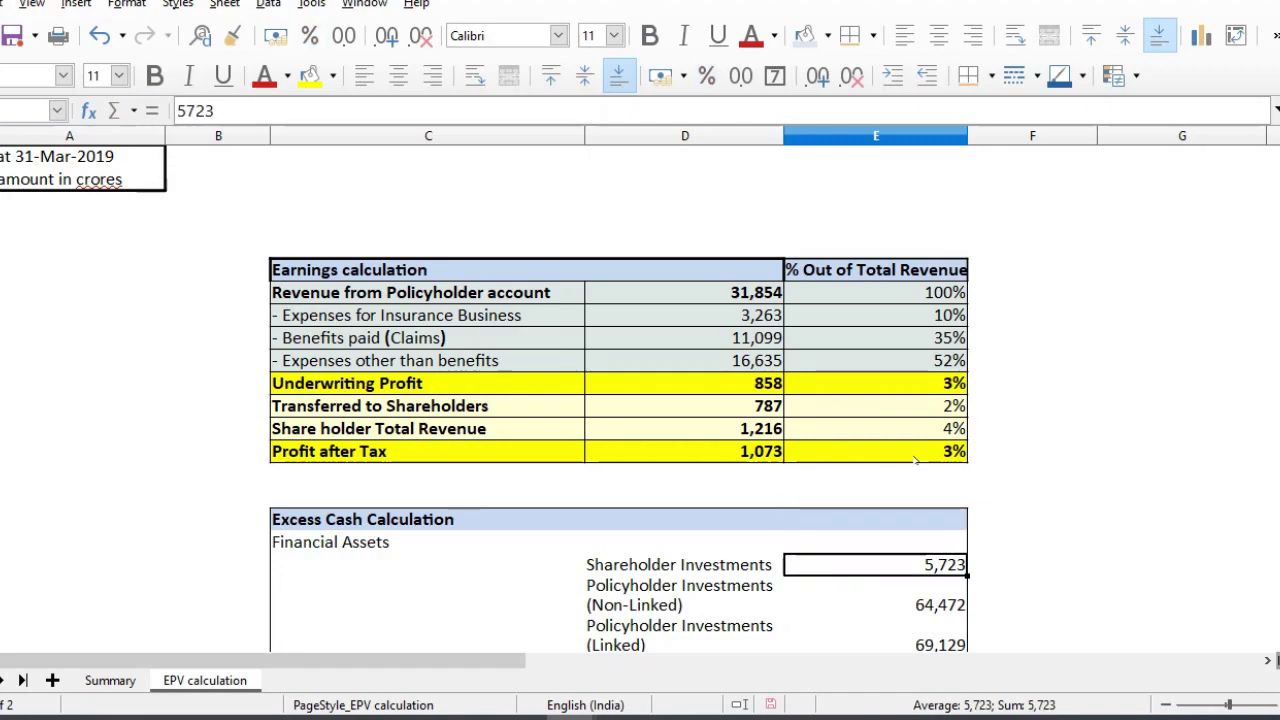
key(Down)
key(Down)
key(Down)
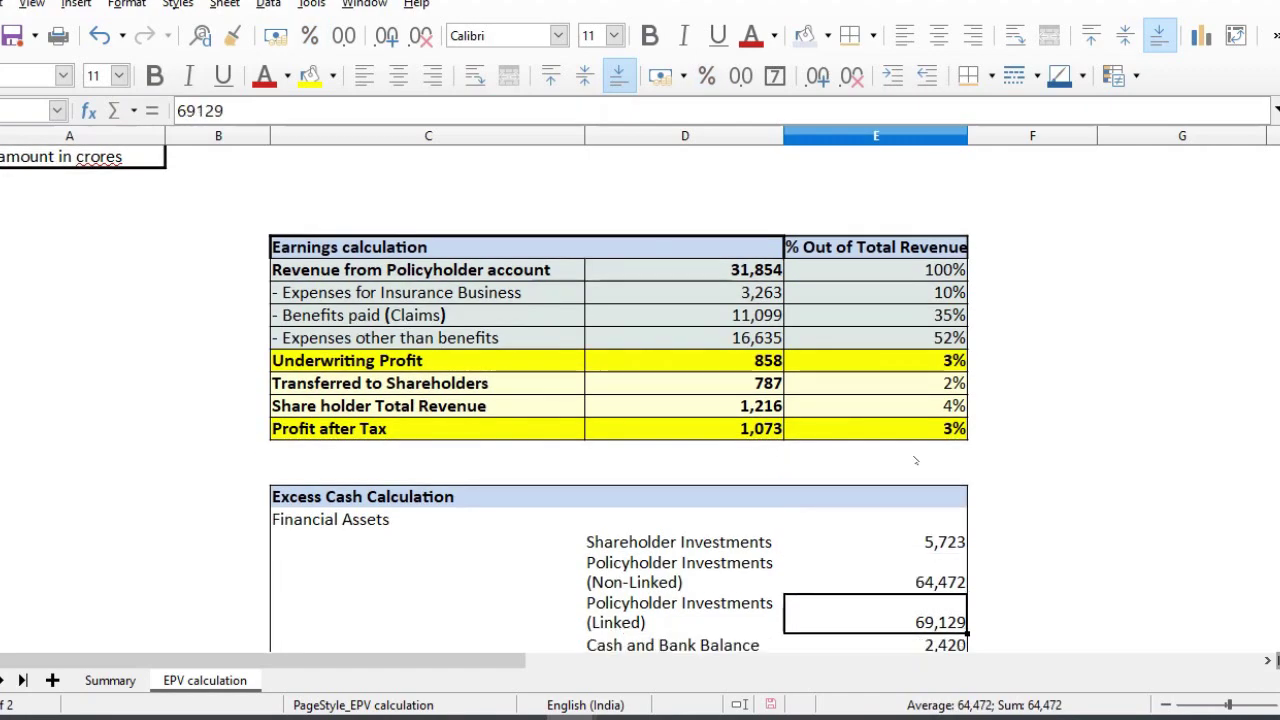
key(Up)
key(Up)
key(Up)
key(Down)
key(Down)
key(Up)
key(Up)
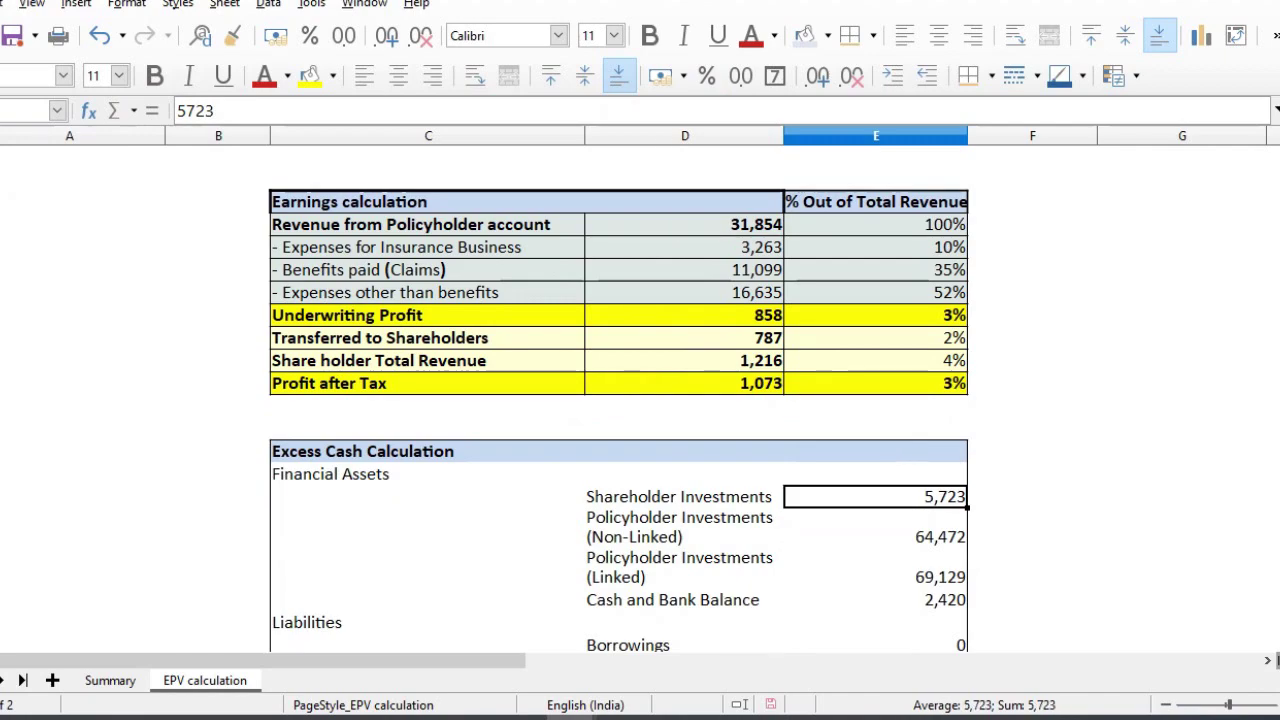
Switch to the annual report's balance sheet and highlight Shareholders' and Policyholders' investments through Assets held to cover Linked Liabilities.
key(alt+Tab)
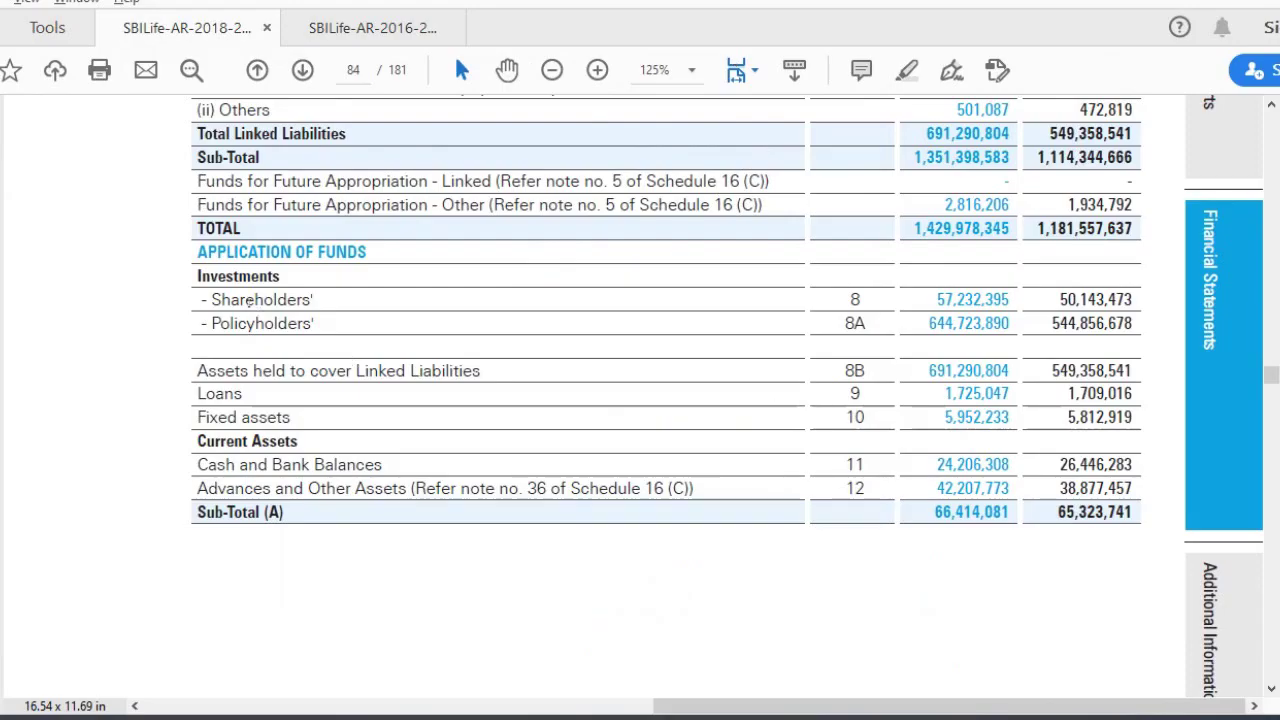
triple_click(250, 302)
triple_click(250, 324)
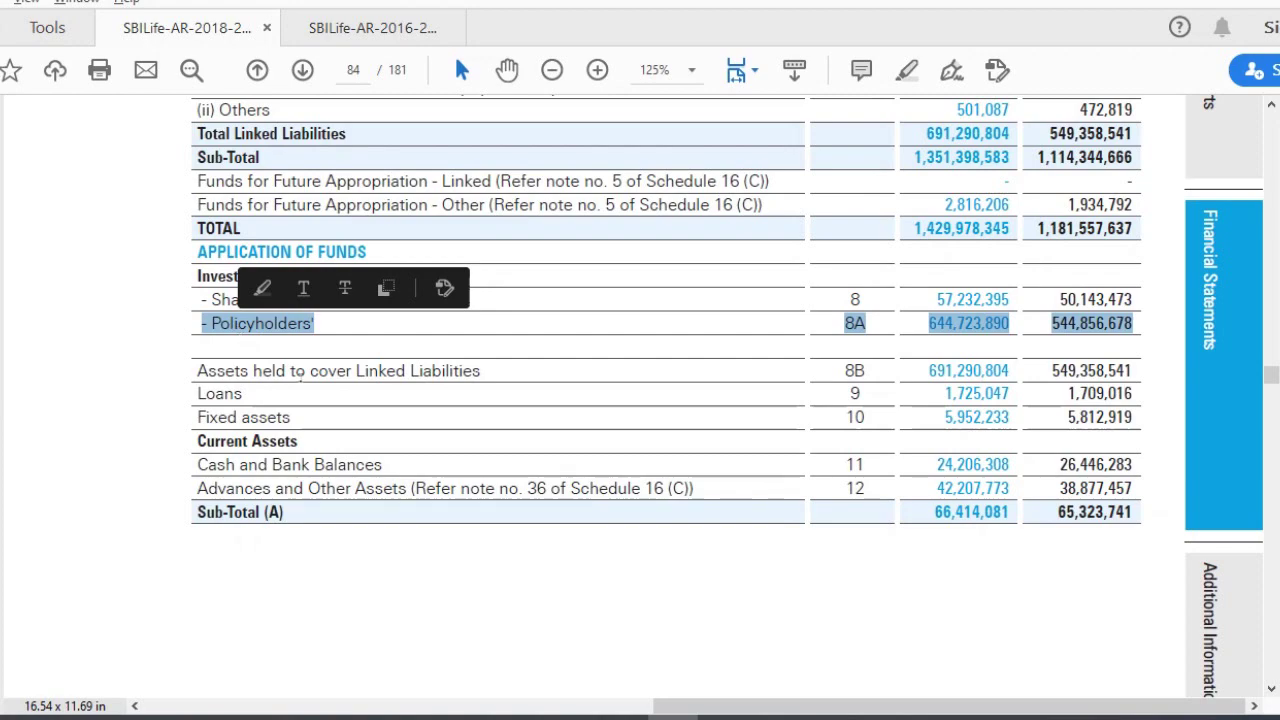
drag(206, 305, 777, 399)
click(190, 295)
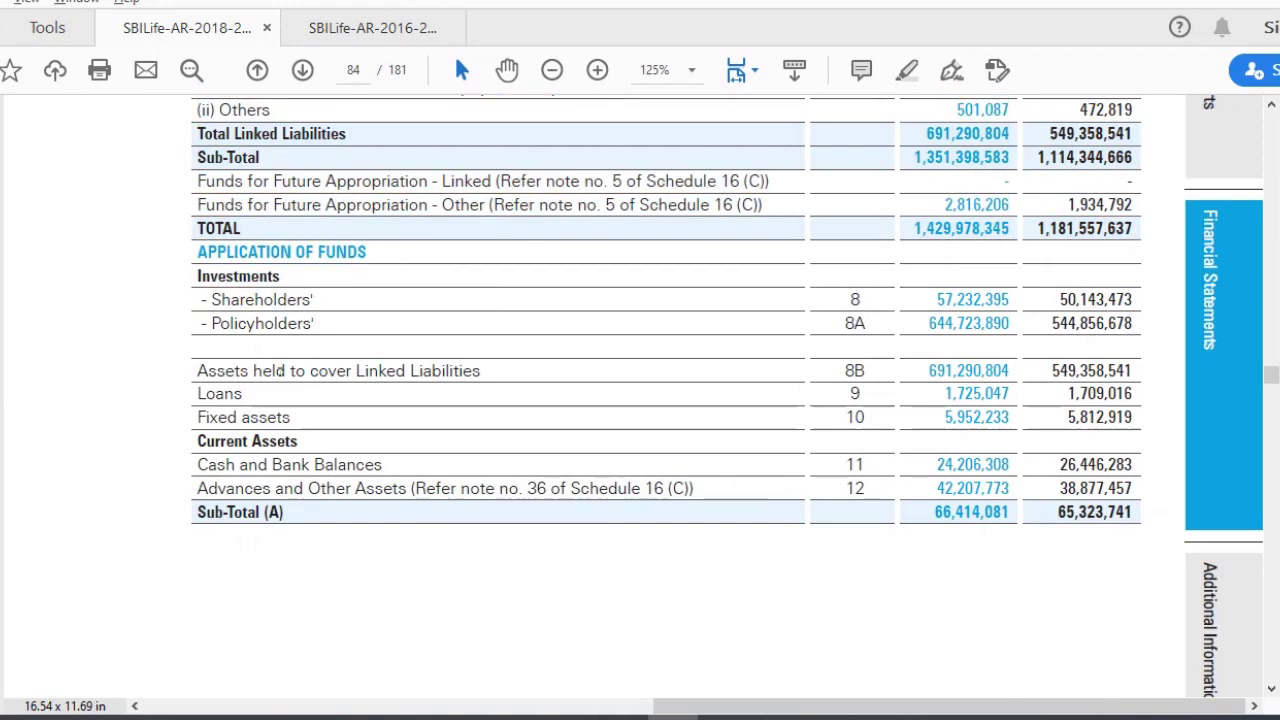
drag(190, 295, 1066, 368)
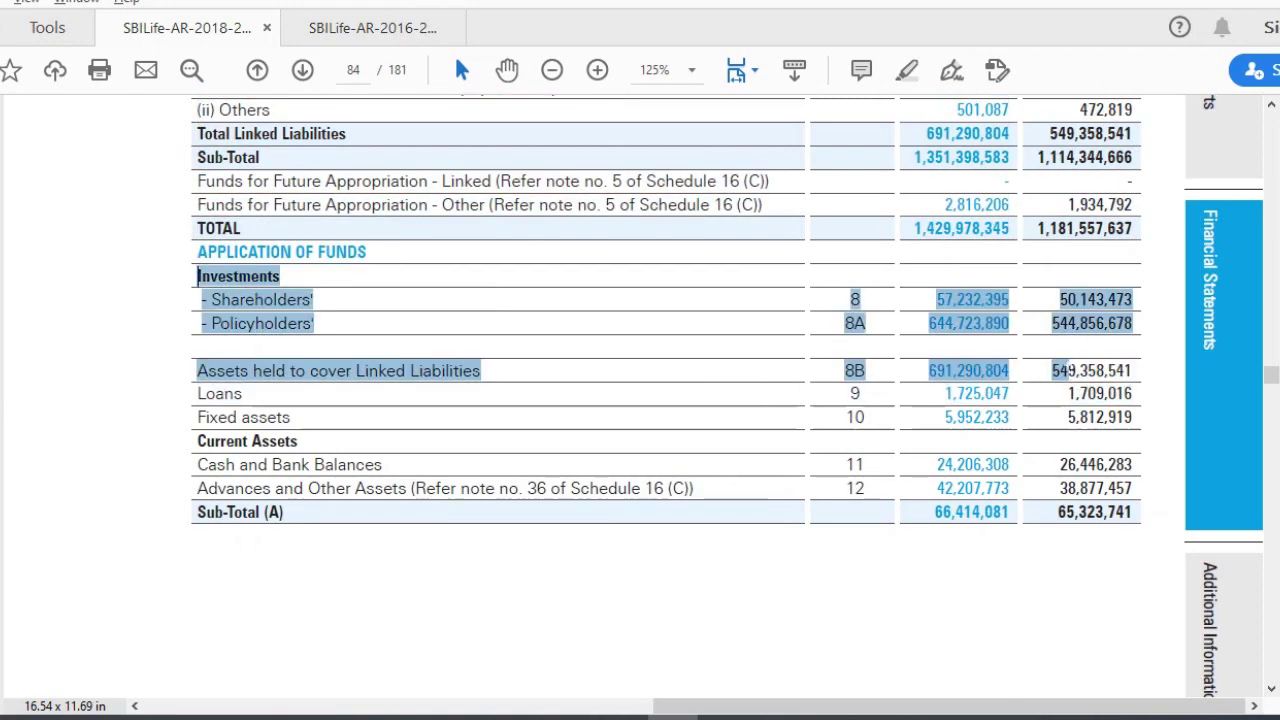
Return to the EPV spreadsheet and review Policyholder Investments (Non-Linked), Policyholder Investments (Linked) and Cash and Bank Balance.
key(alt+Tab)
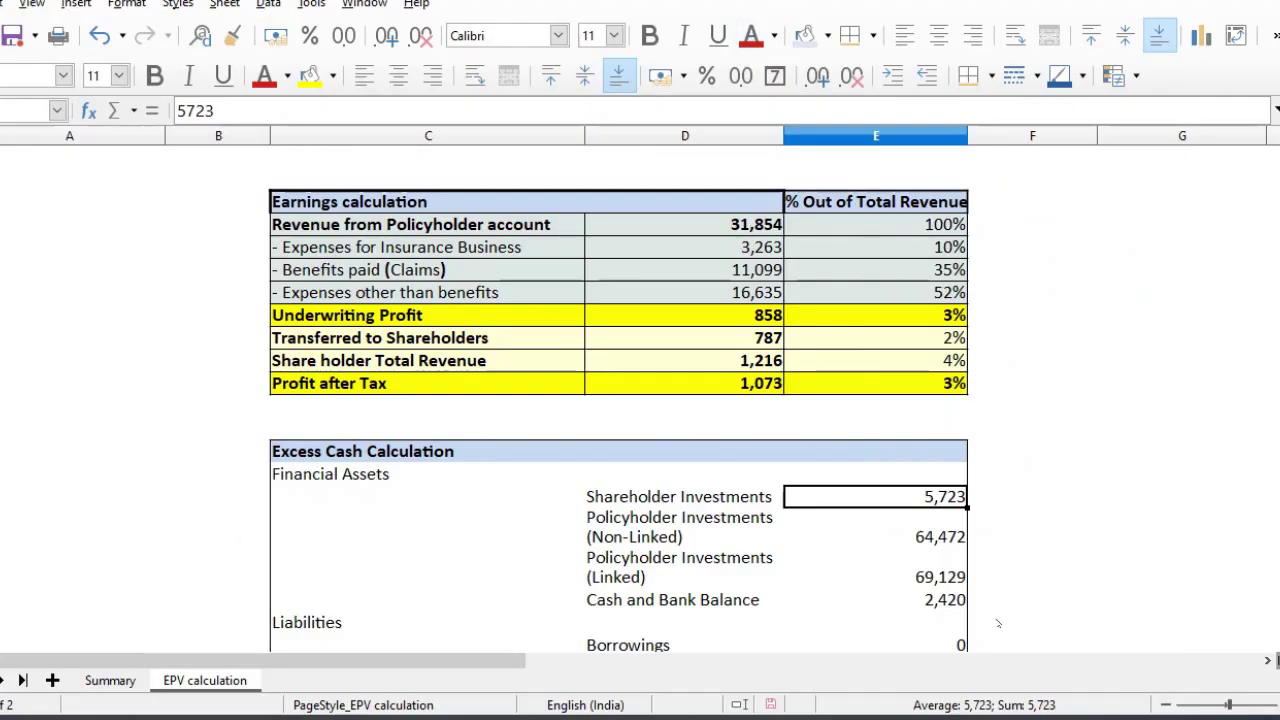
click(874, 530)
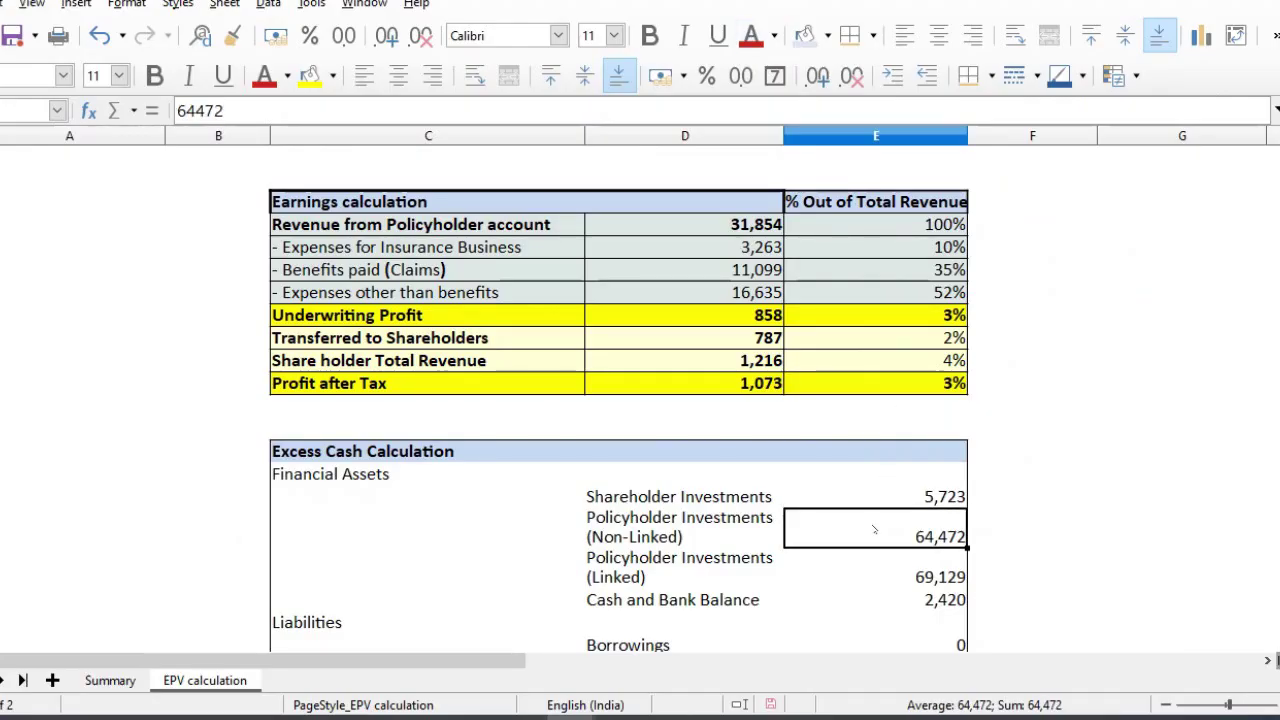
click(874, 570)
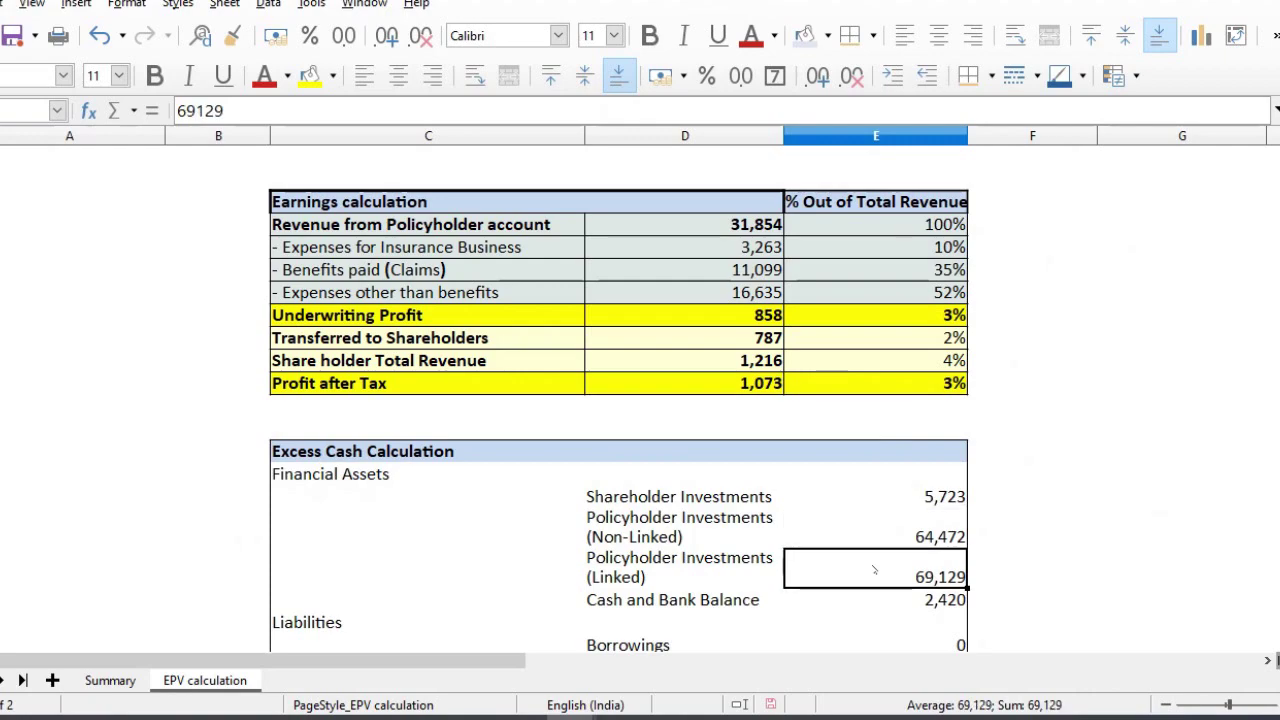
key(Down)
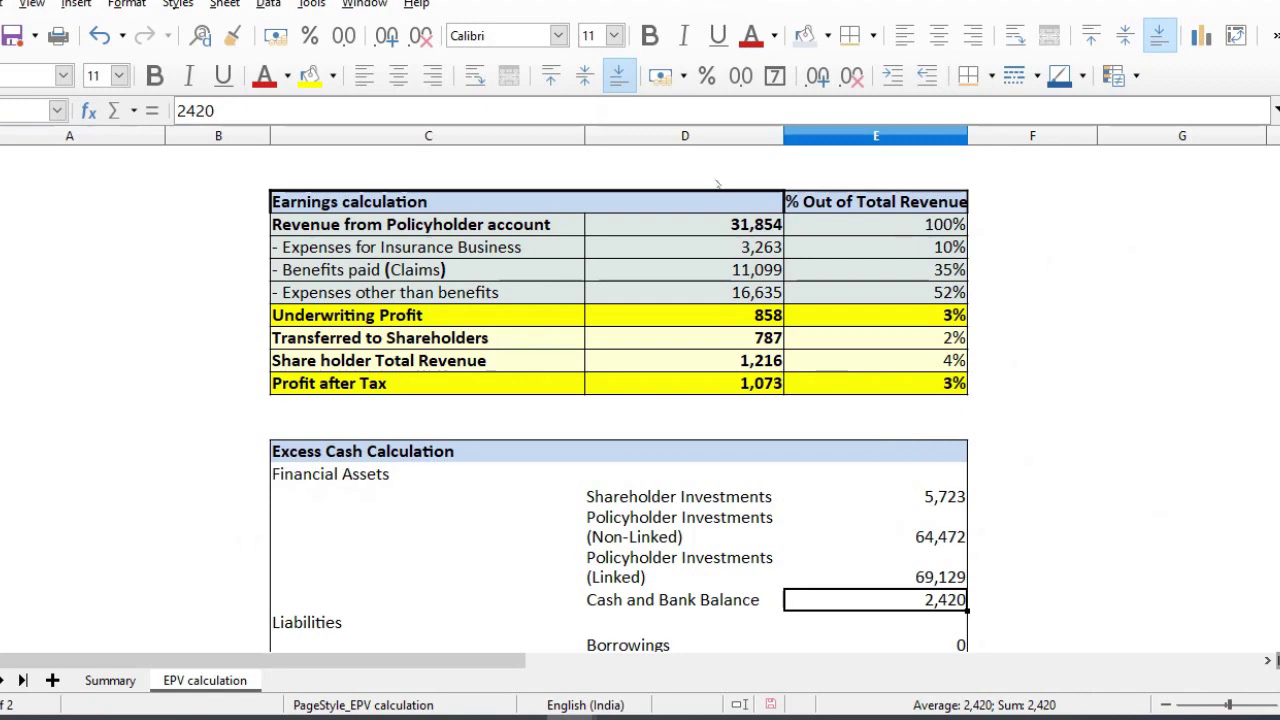
Switch to the annual report's balance sheet and highlight the Fixed assets, Advances and Other Assets, and Cash and Bank Balances rows.
key(alt+Tab)
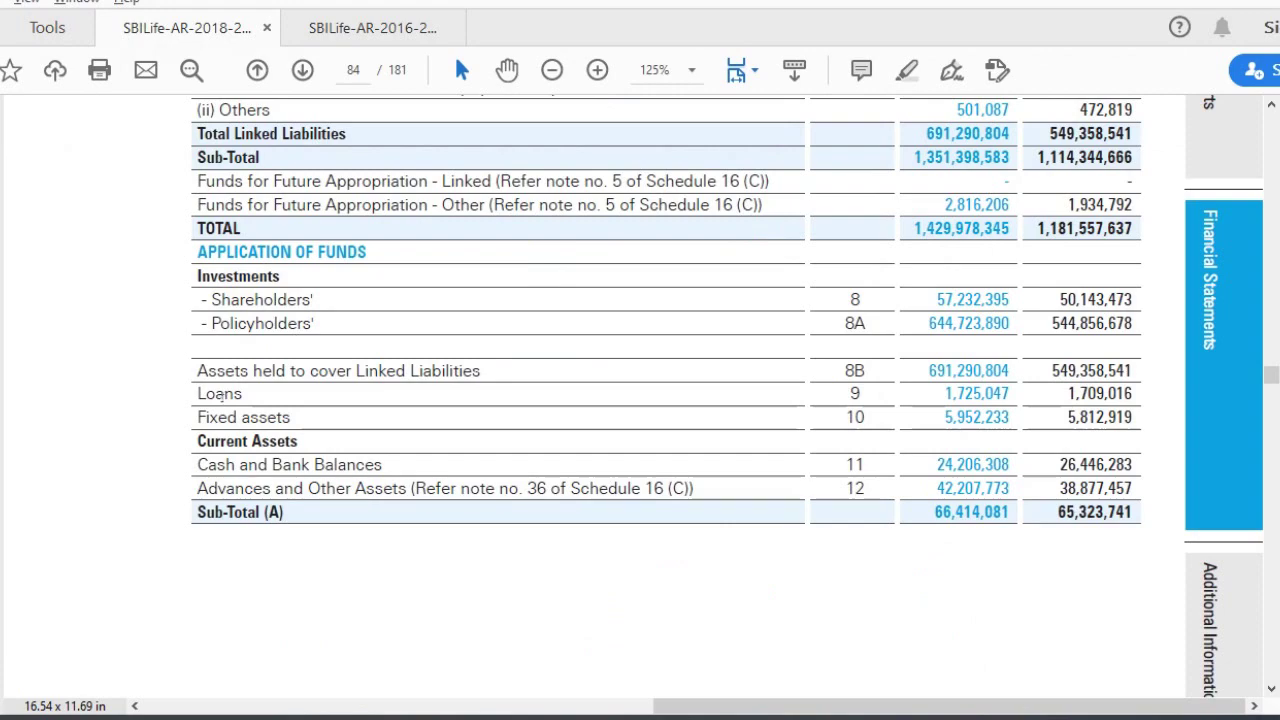
triple_click(223, 418)
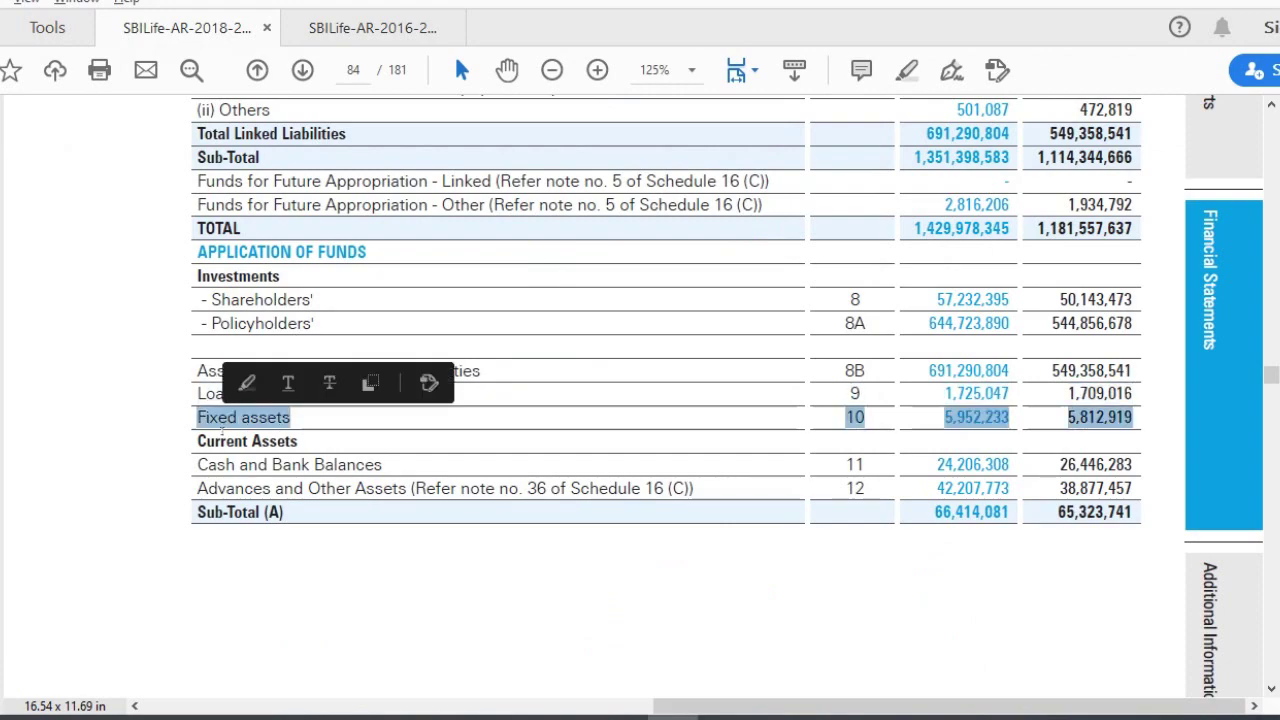
click(230, 488)
triple_click(230, 488)
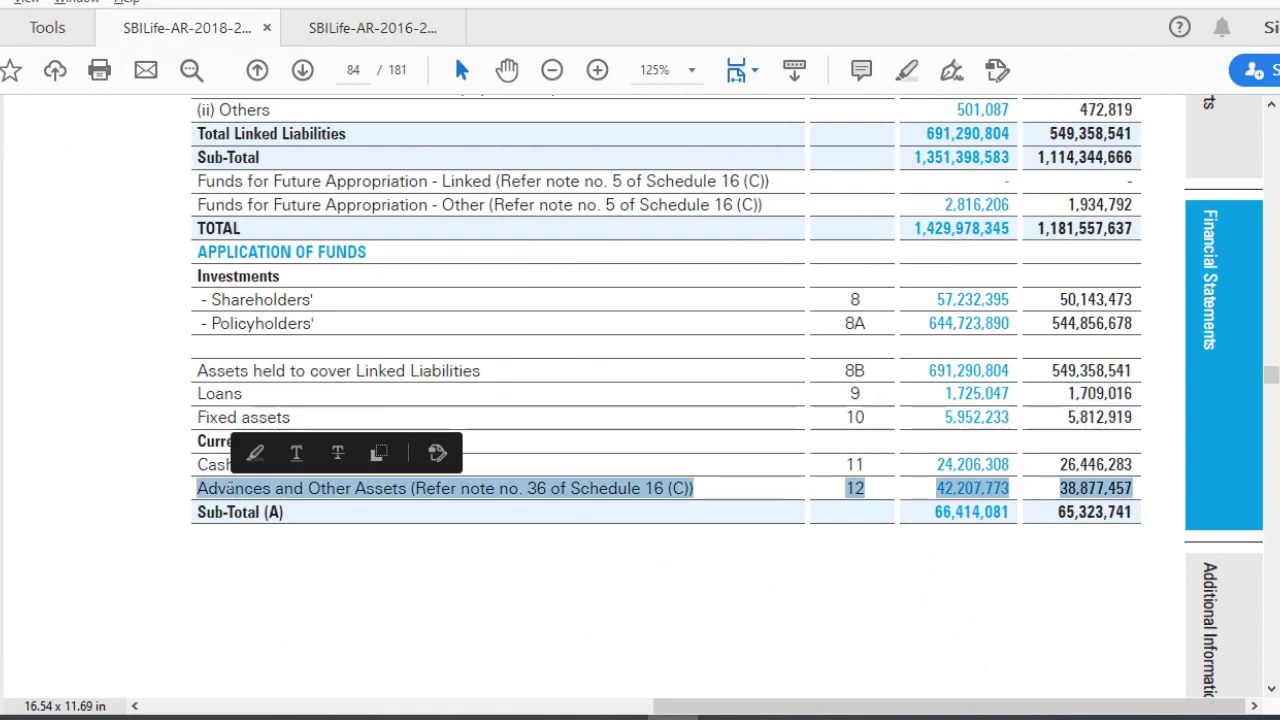
triple_click(216, 465)
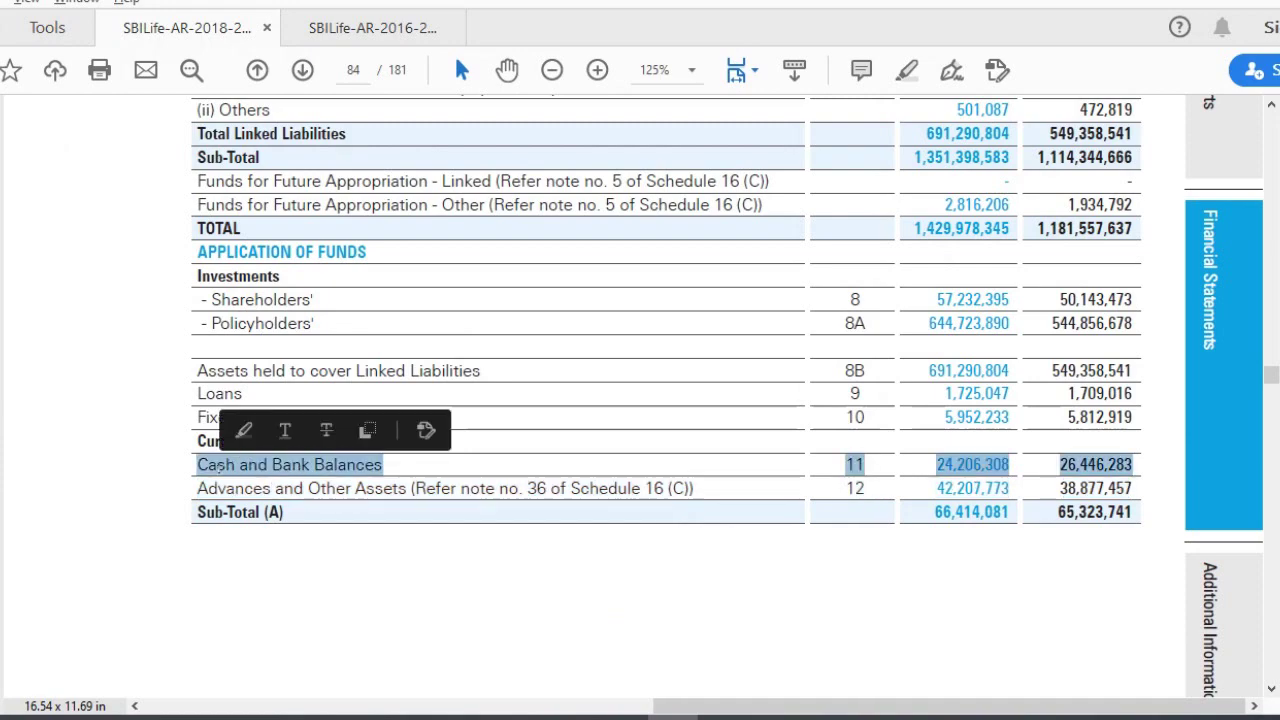
click(117, 344)
Examine the balance sheet's liability side, highlighting Total Linked Liabilities, the sub-totals and the policyholders' Credit / (Debit) Fair Value Change Account.
scroll(117, 344, up, 5)
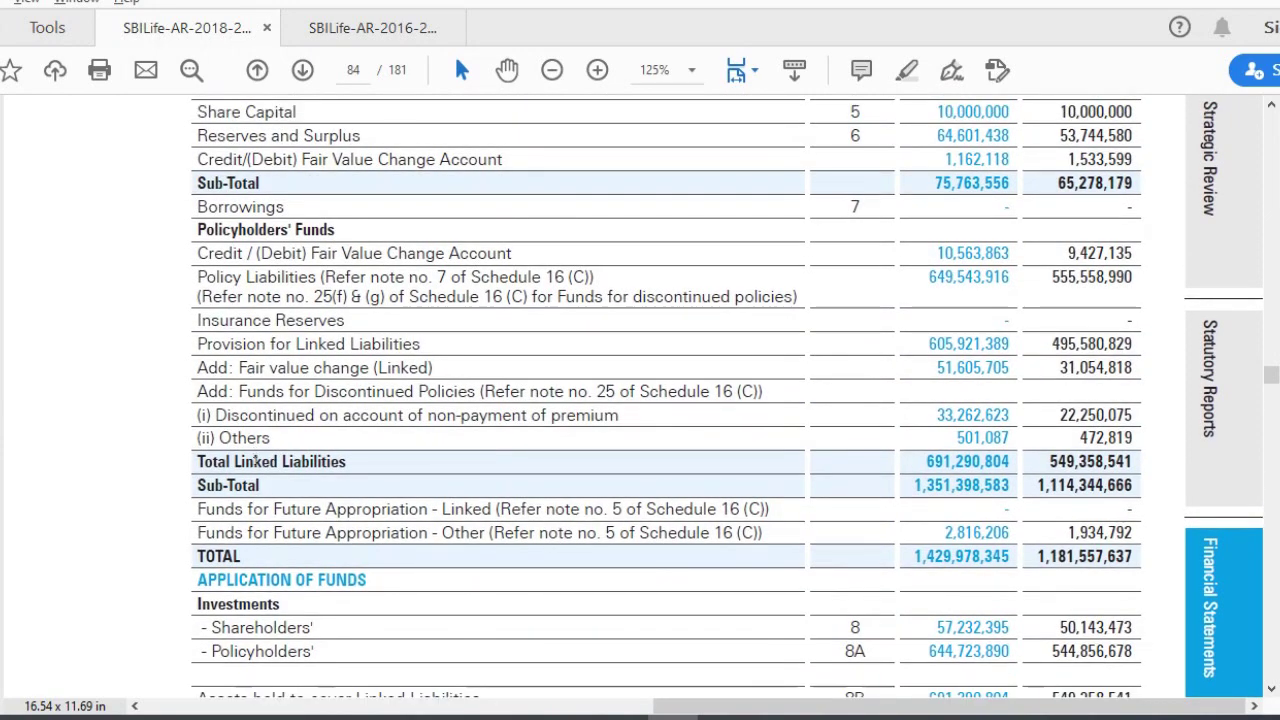
triple_click(252, 464)
triple_click(250, 486)
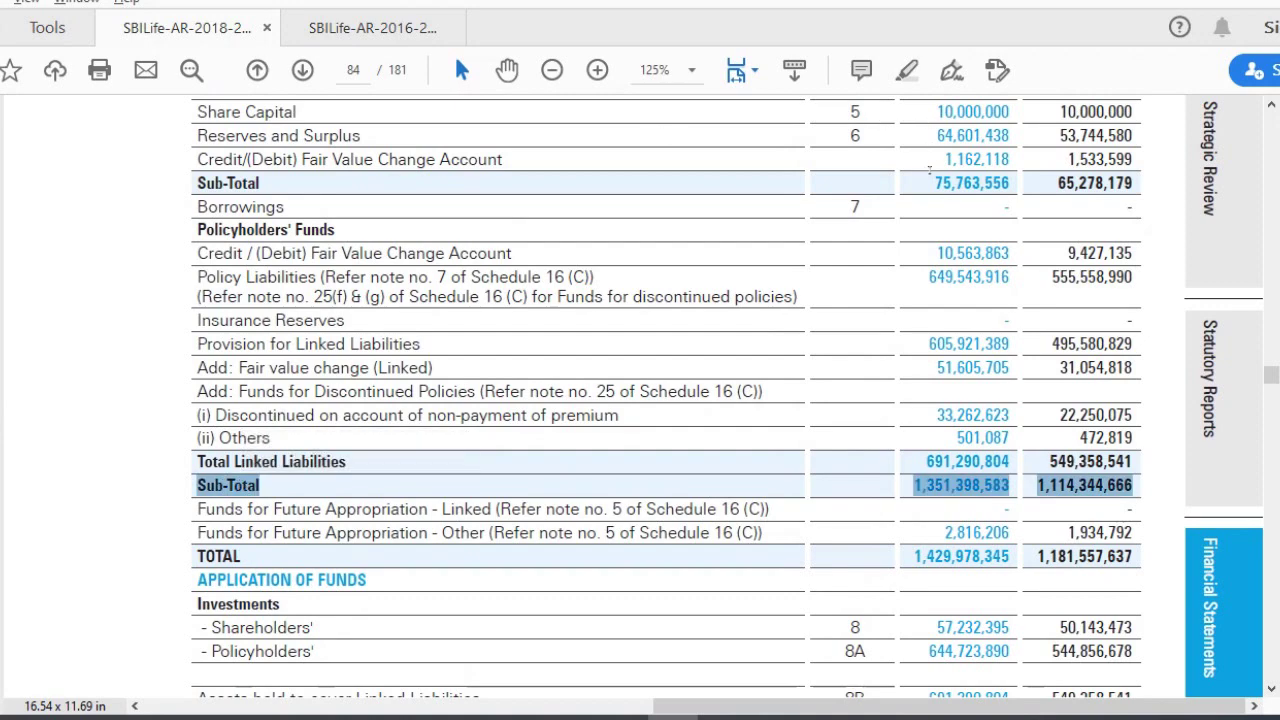
drag(934, 183, 1031, 177)
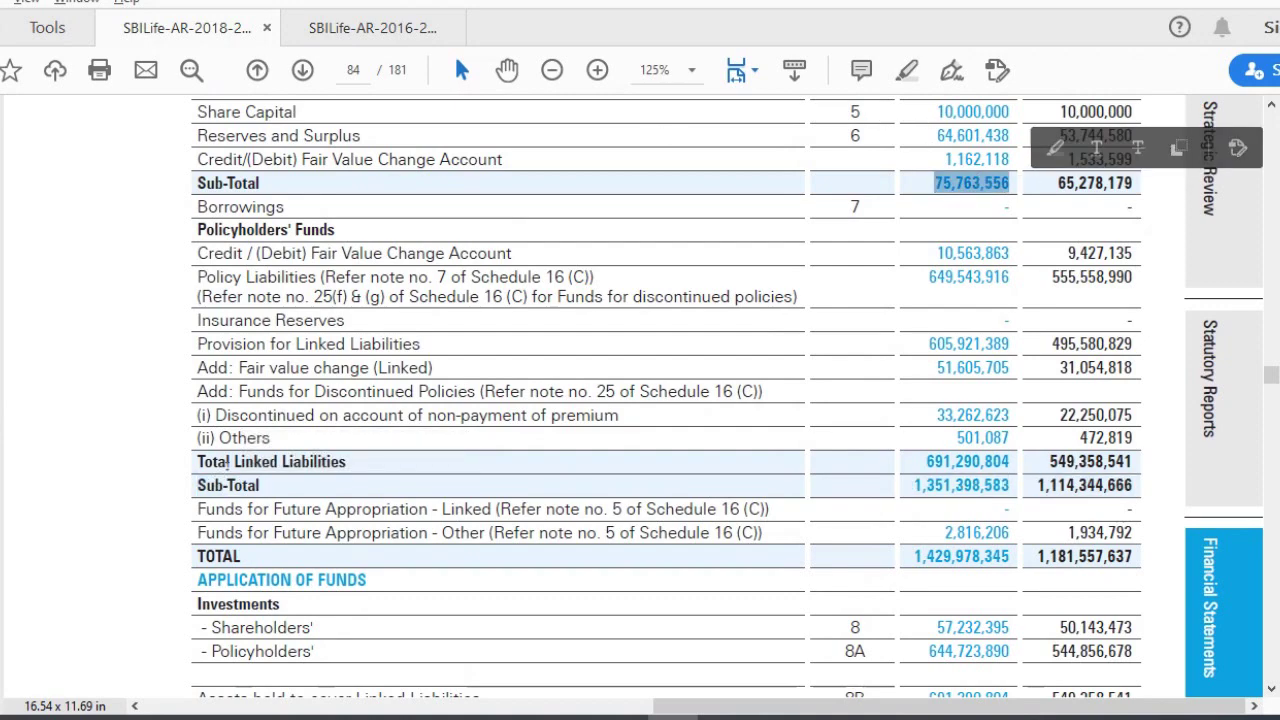
double_click(224, 466)
double_click(210, 486)
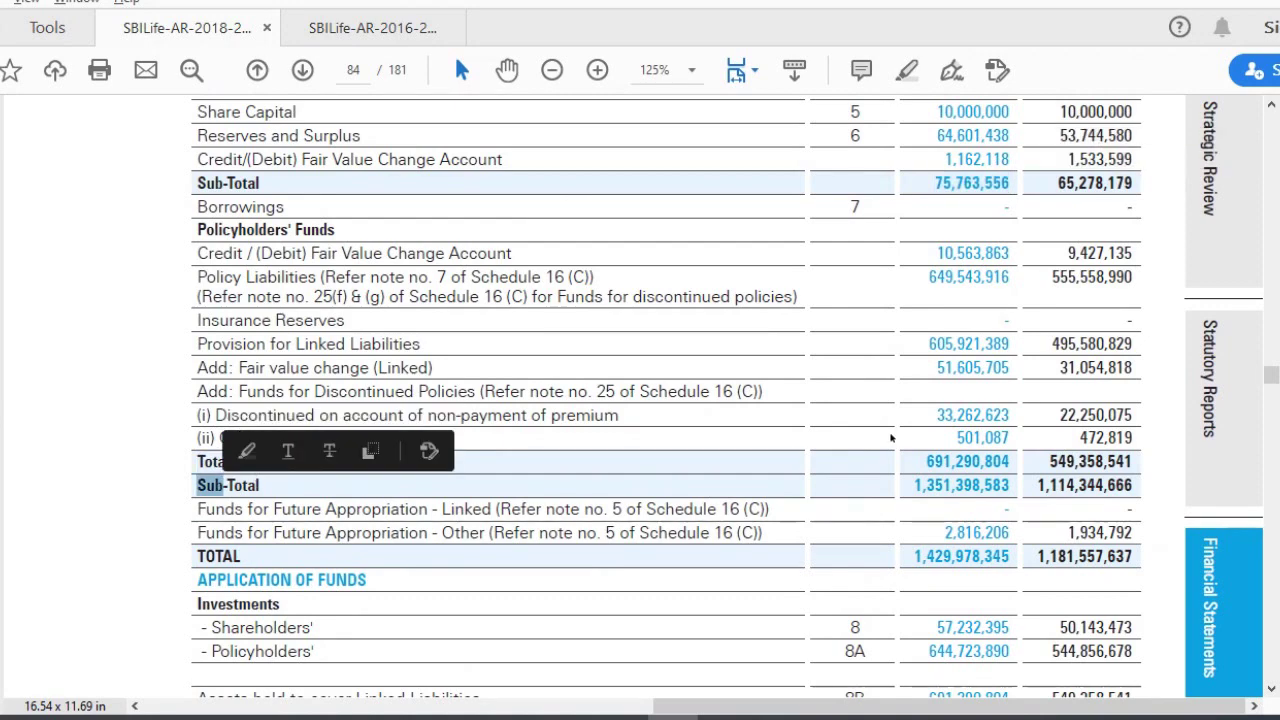
drag(926, 462, 981, 462)
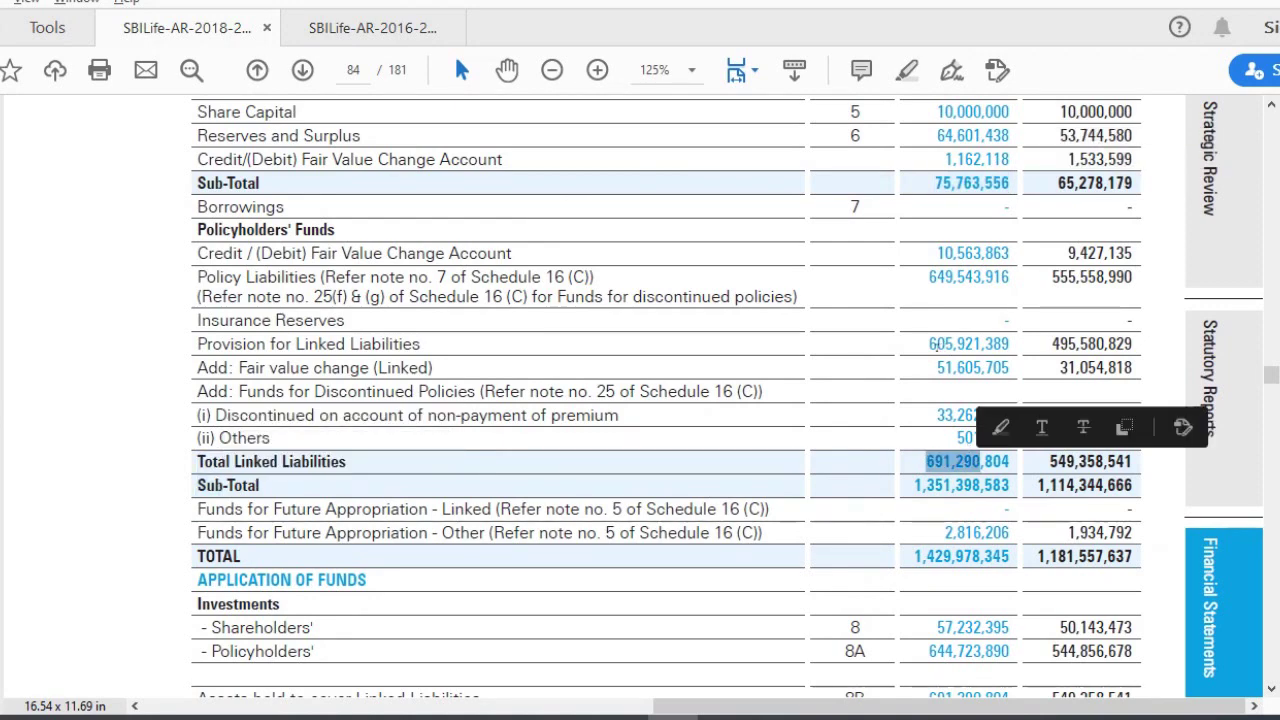
double_click(968, 277)
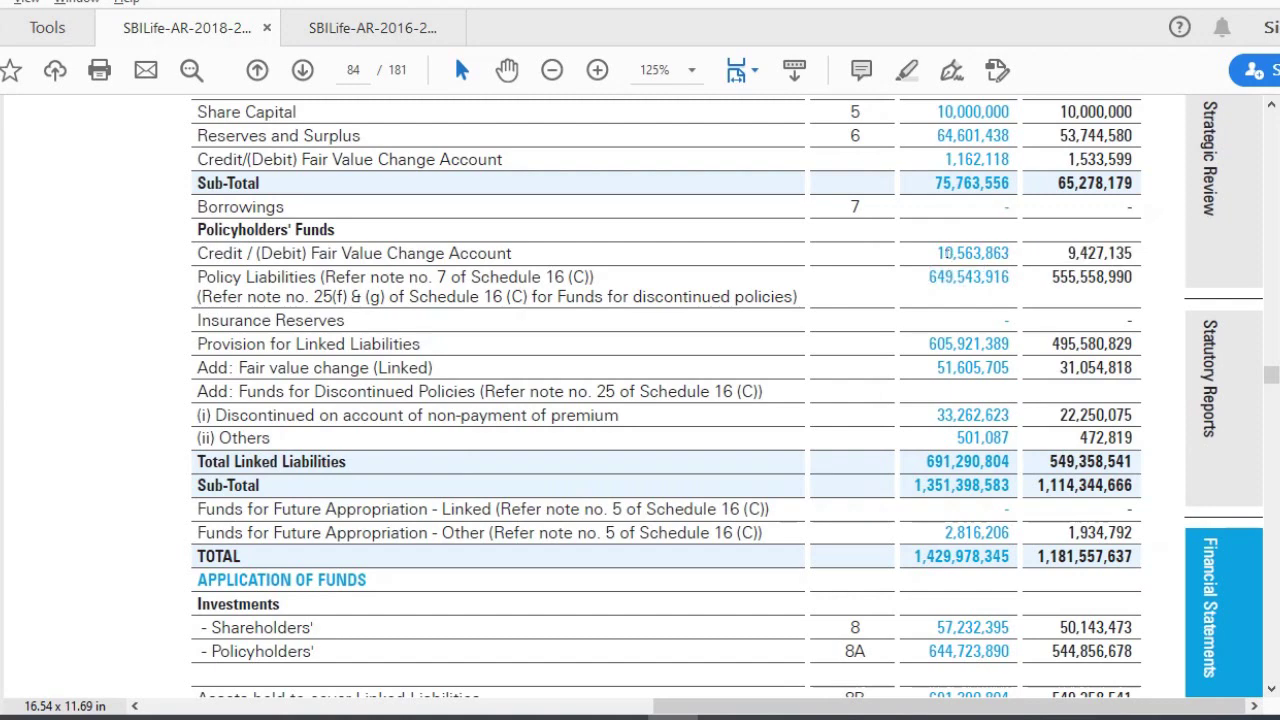
triple_click(947, 254)
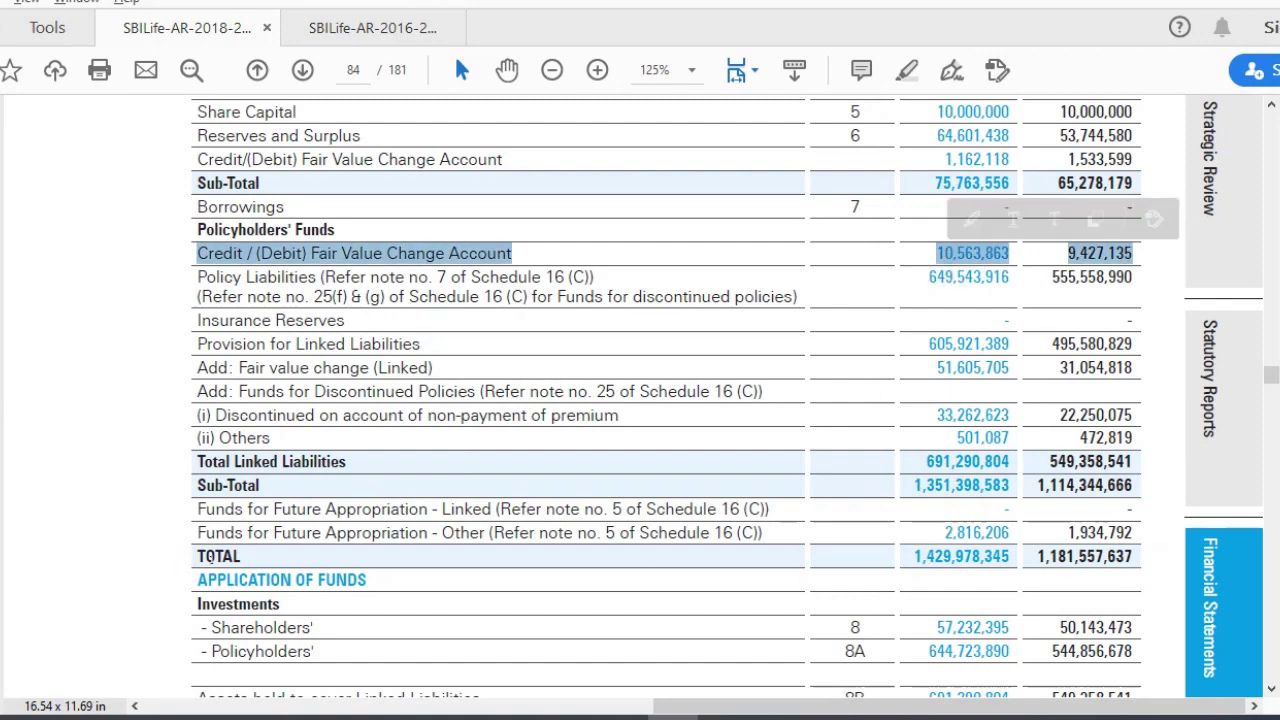
Highlight the sources of funds TOTAL row, ending on the Policyholders' Funds Sub-Total row.
click(216, 556)
triple_click(216, 556)
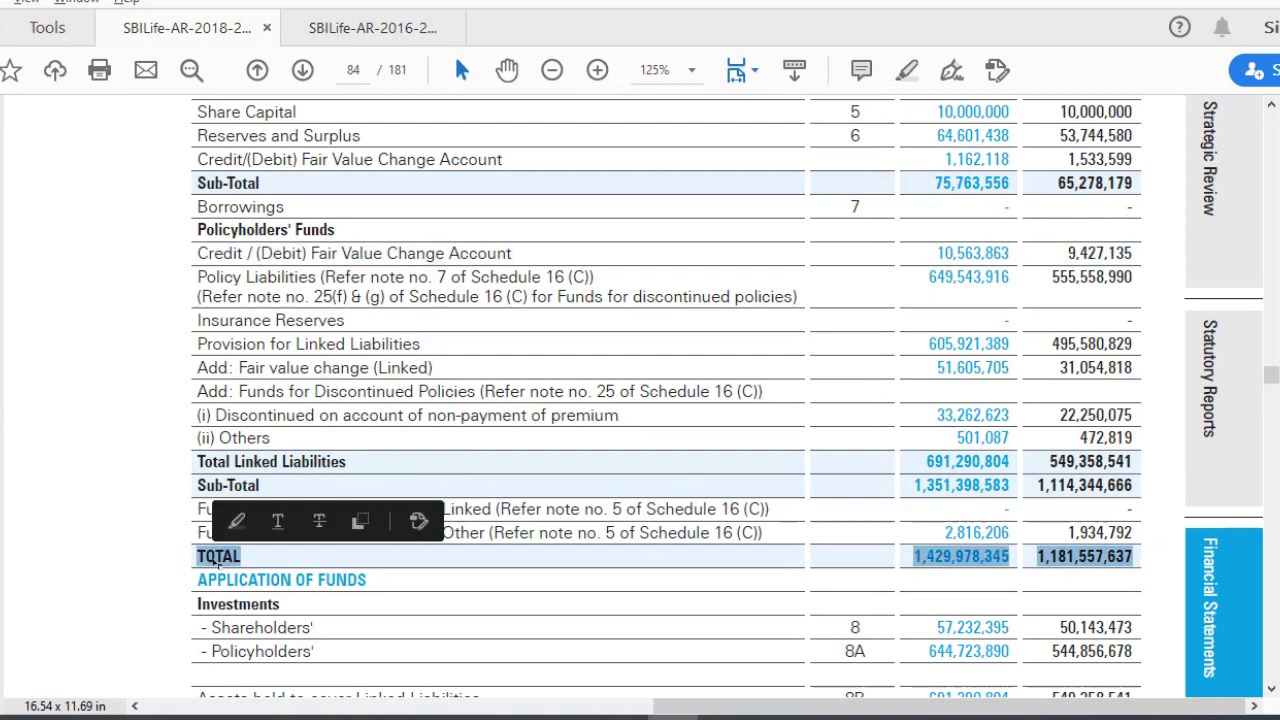
click(222, 486)
double_click(216, 486)
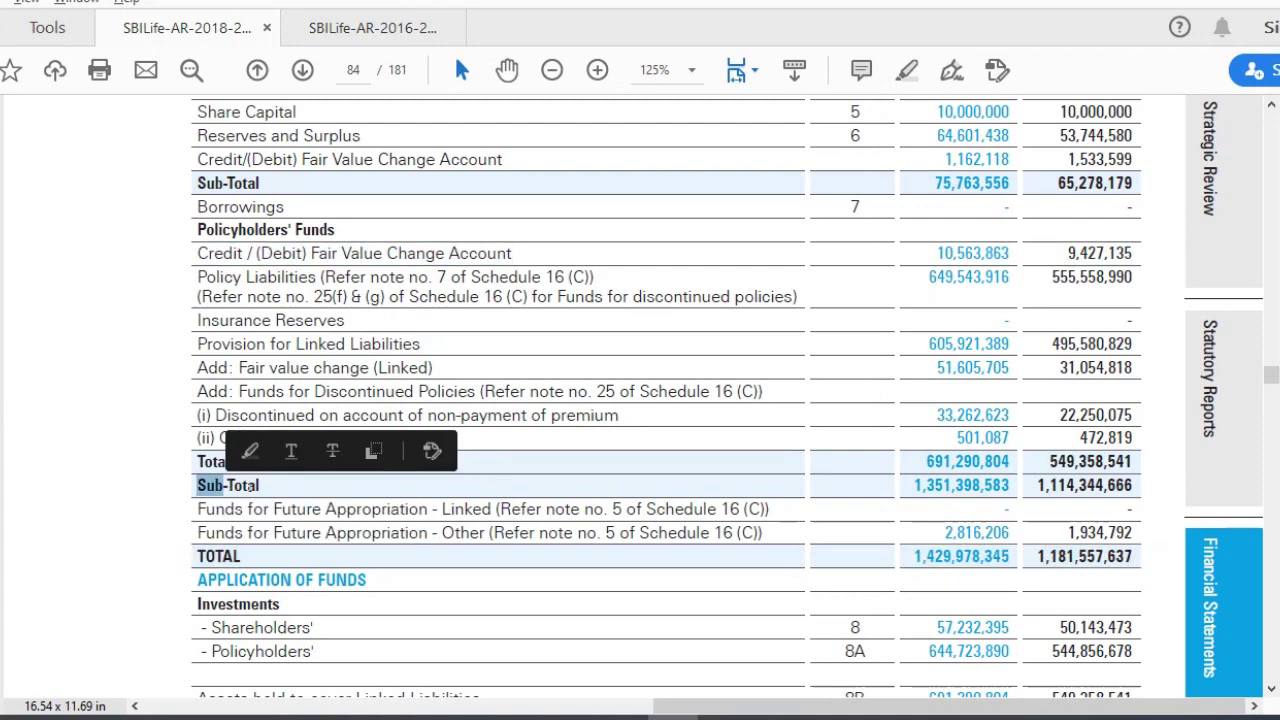
triple_click(255, 487)
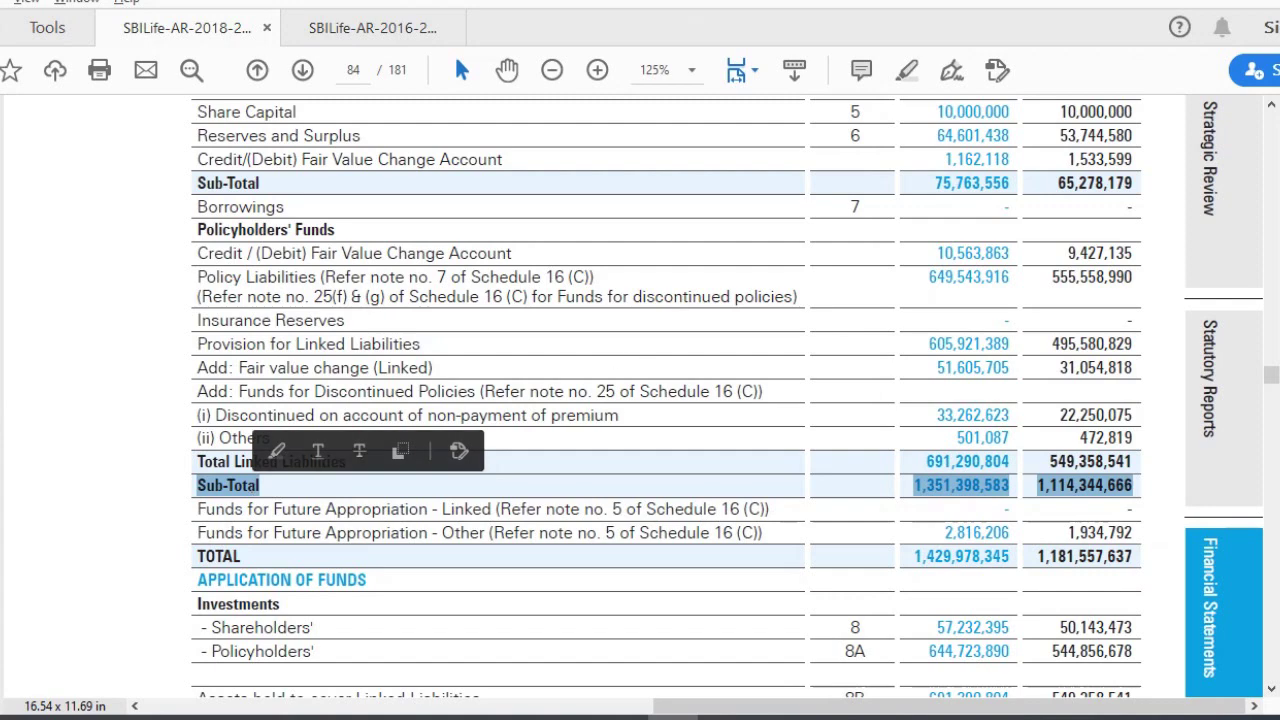
Return to the EPV spreadsheet and inspect Borrowings and the 135139 figure in the Total Liabilities formula, leaving the formula as is.
key(alt+Tab)
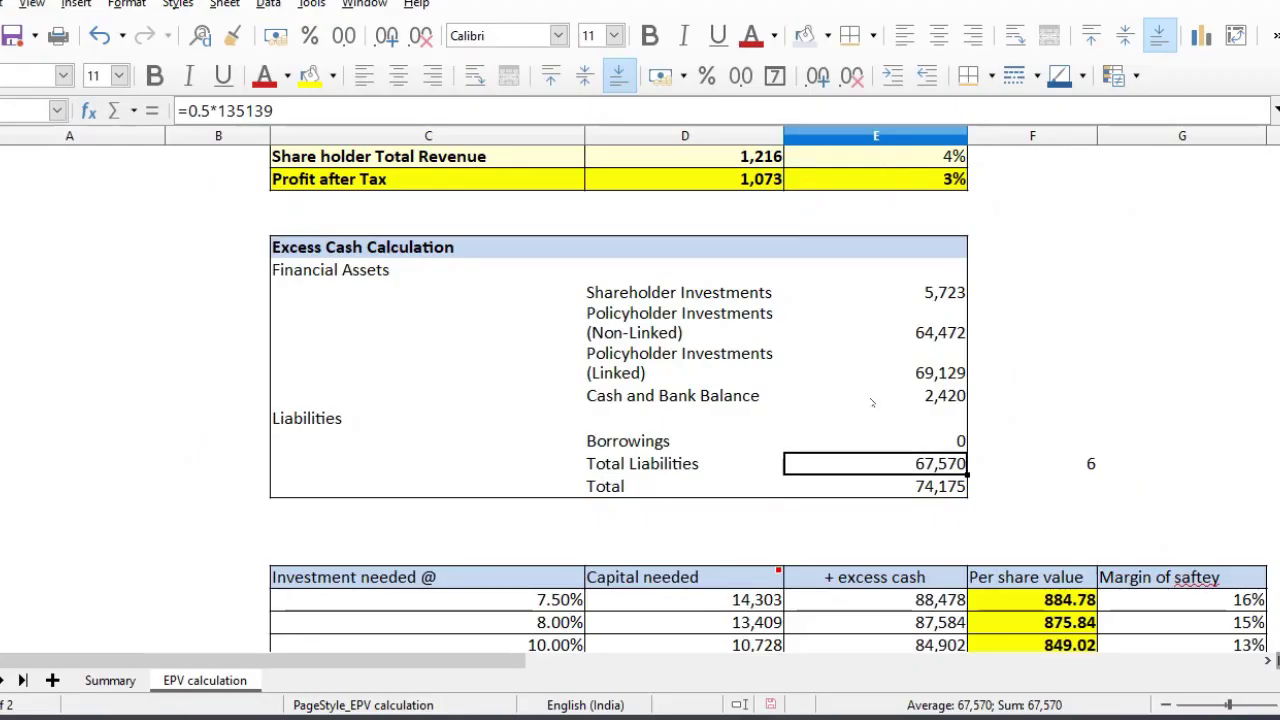
click(950, 443)
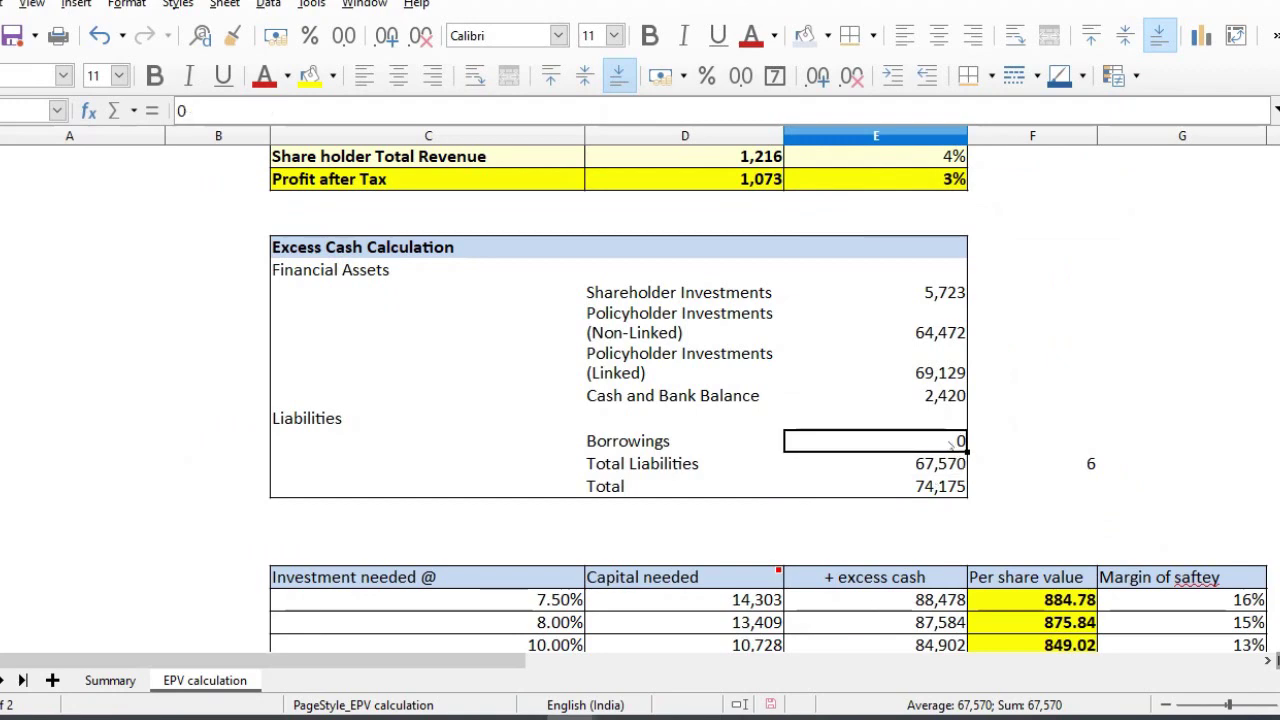
click(355, 110)
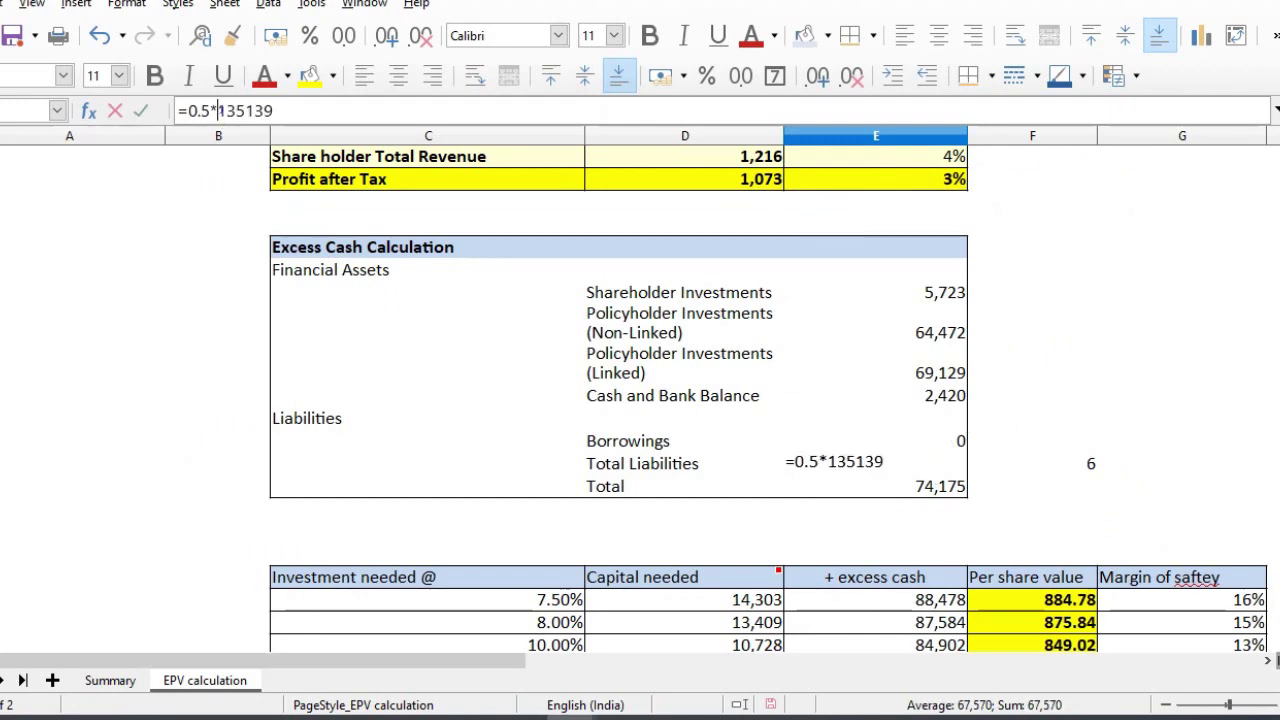
double_click(355, 108)
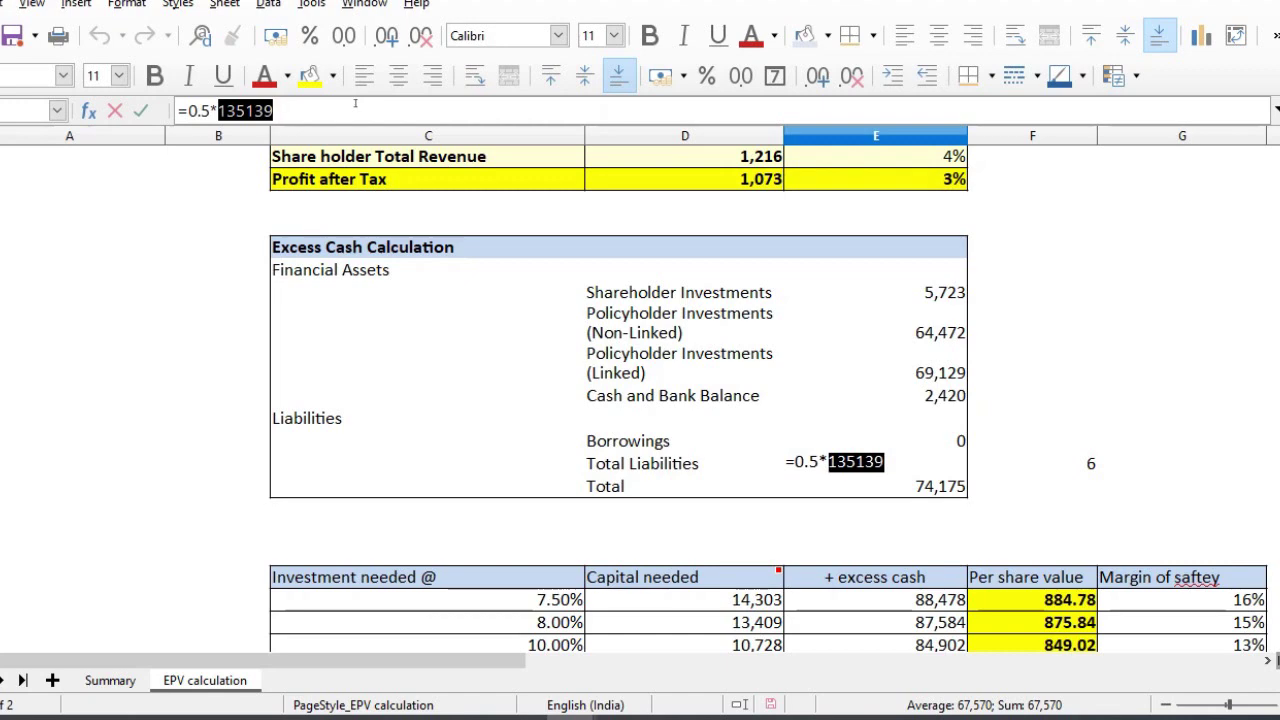
key(Return)
Review the Capital needed formula at 7.50% together with the Profit after Tax average it divides.
key(Up)
key(Up)
key(Up)
key(Up)
key(Up)
key(Up)
key(Up)
key(Up)
key(Up)
key(Up)
key(Up)
key(Up)
key(Up)
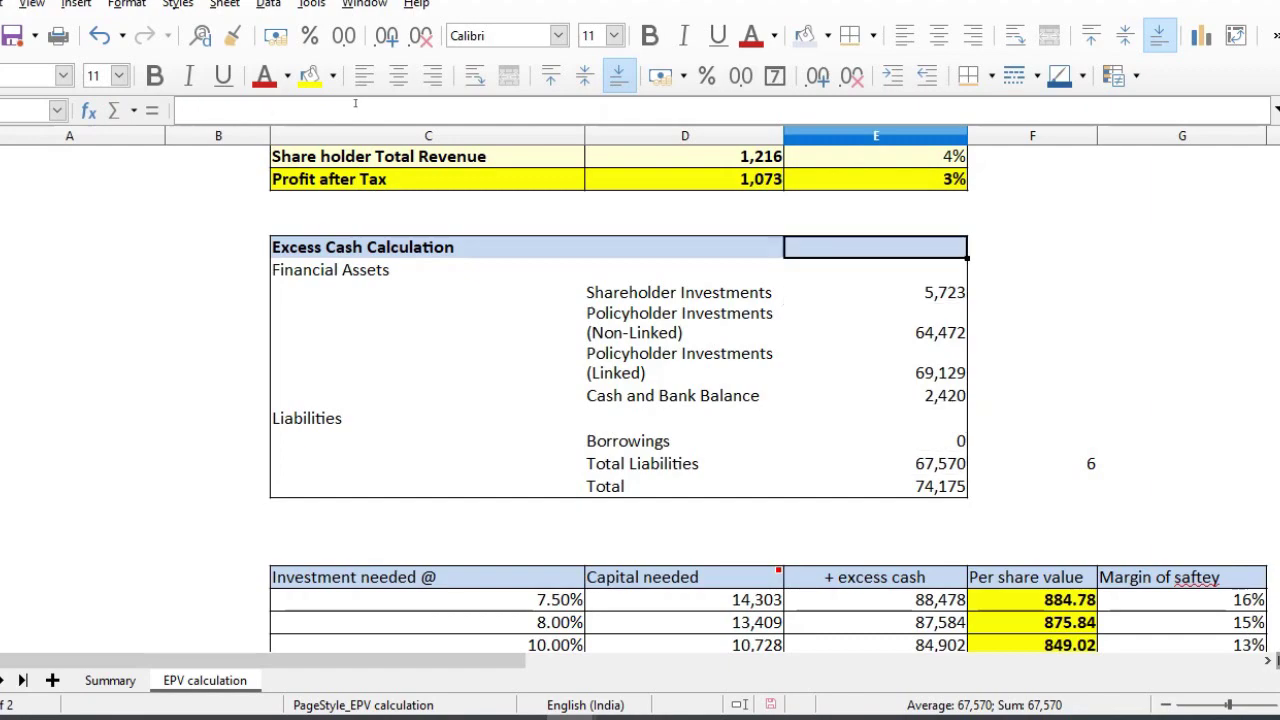
key(Left)
key(Down)
key(Down)
key(Down)
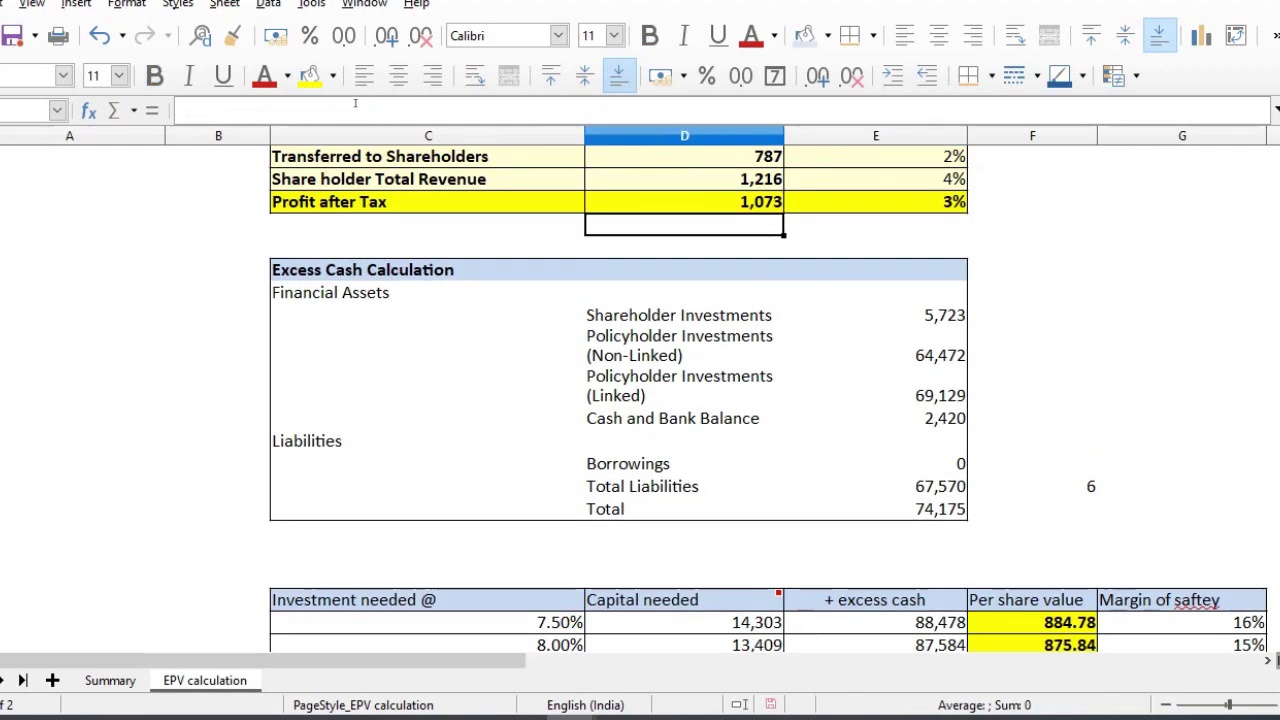
key(Down)
key(Down)
key(Down)
key(Down)
key(Down)
key(Down)
key(Down)
key(Down)
key(Down)
key(Down)
key(Down)
key(Down)
key(Down)
key(Down)
key(Down)
key(Down)
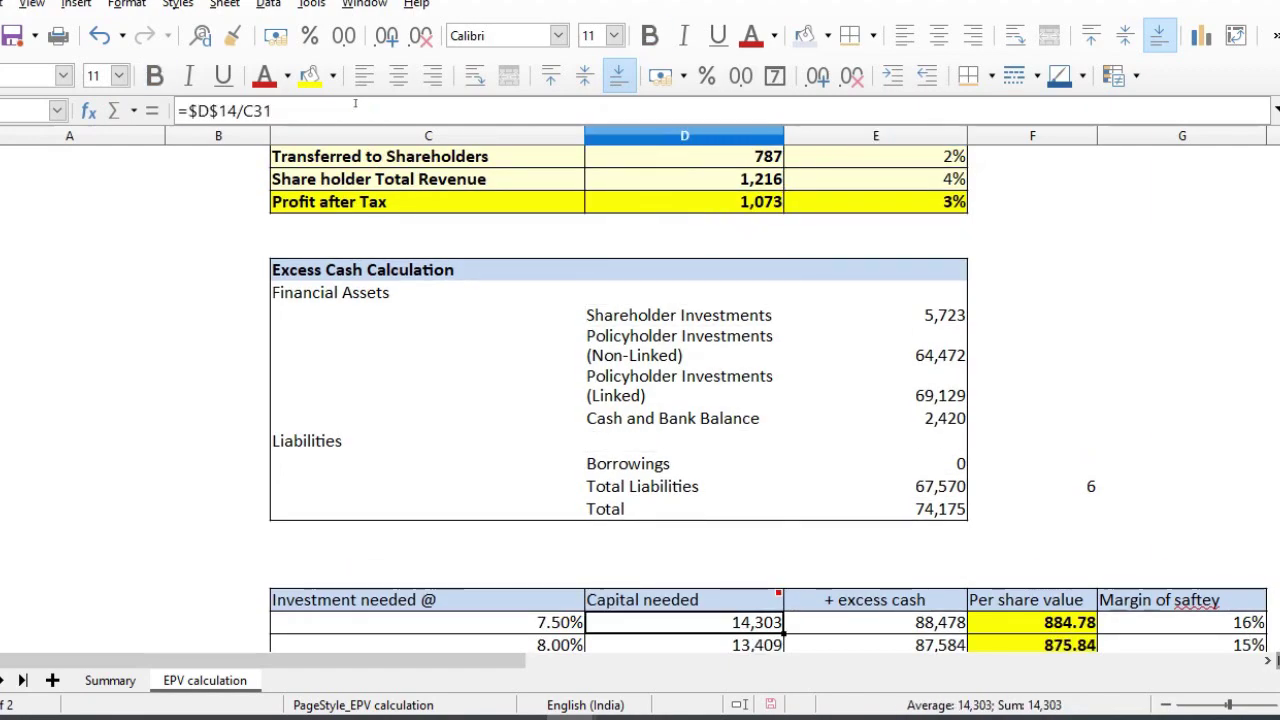
key(Left)
click(763, 203)
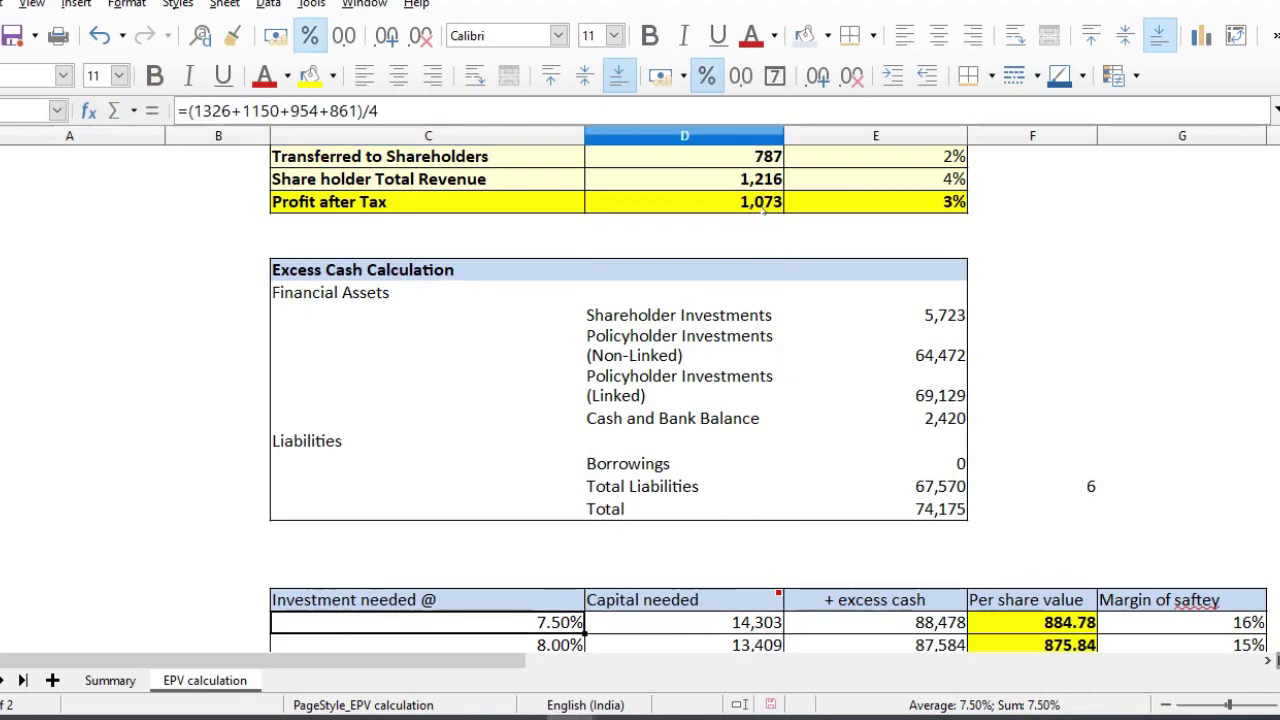
click(760, 622)
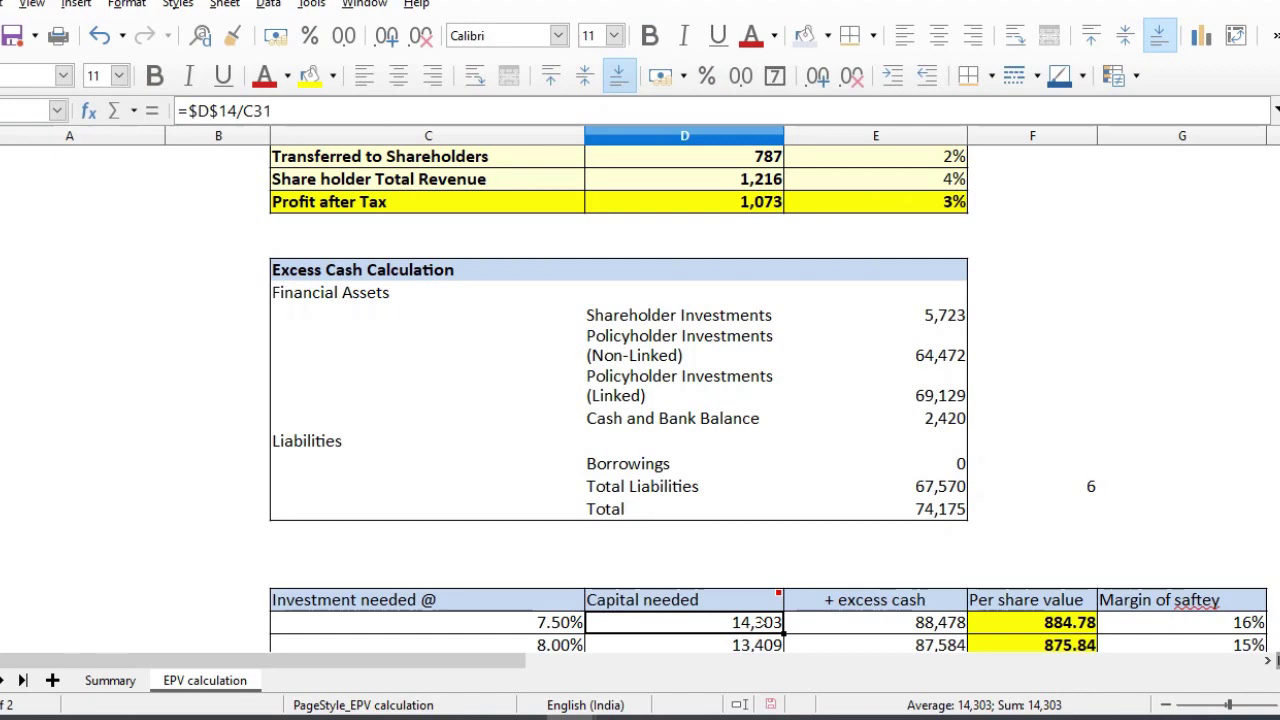
Go back to Total Liabilities and highlight the 135139 figure in its formula without changing it.
key(Up)
key(Up)
key(Up)
key(Up)
key(Up)
key(Up)
key(Right)
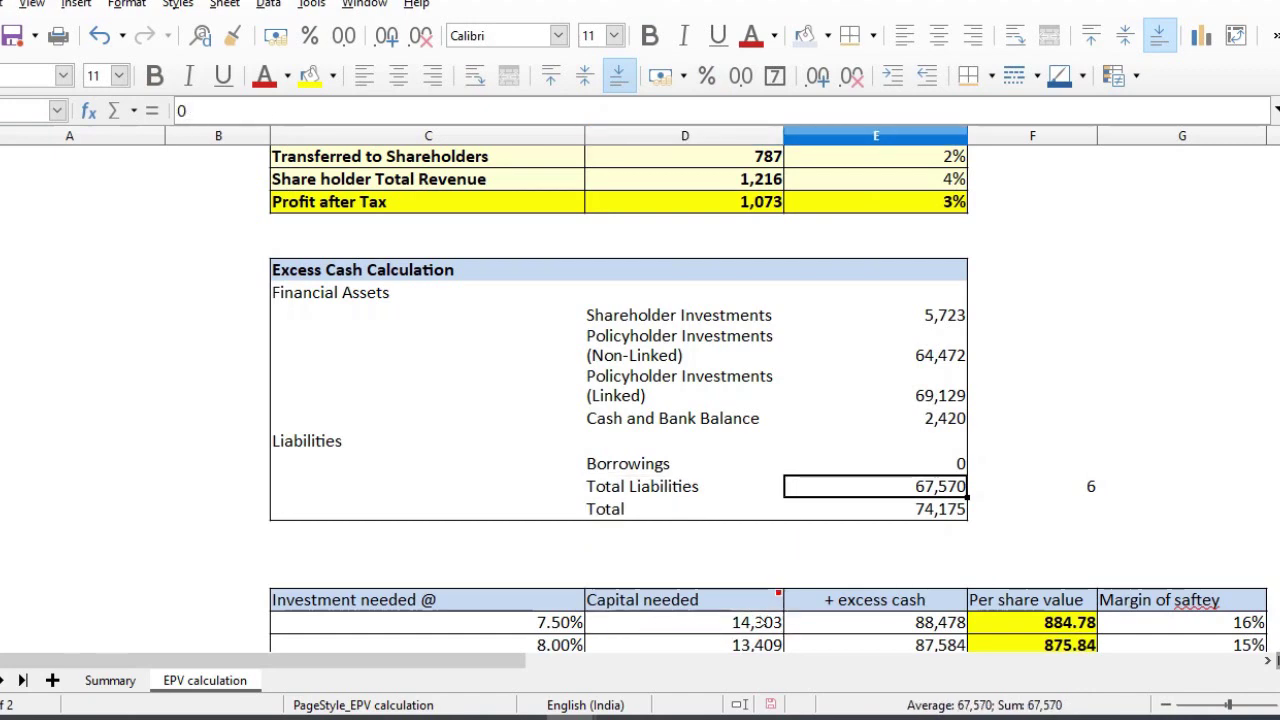
key(Up)
key(Down)
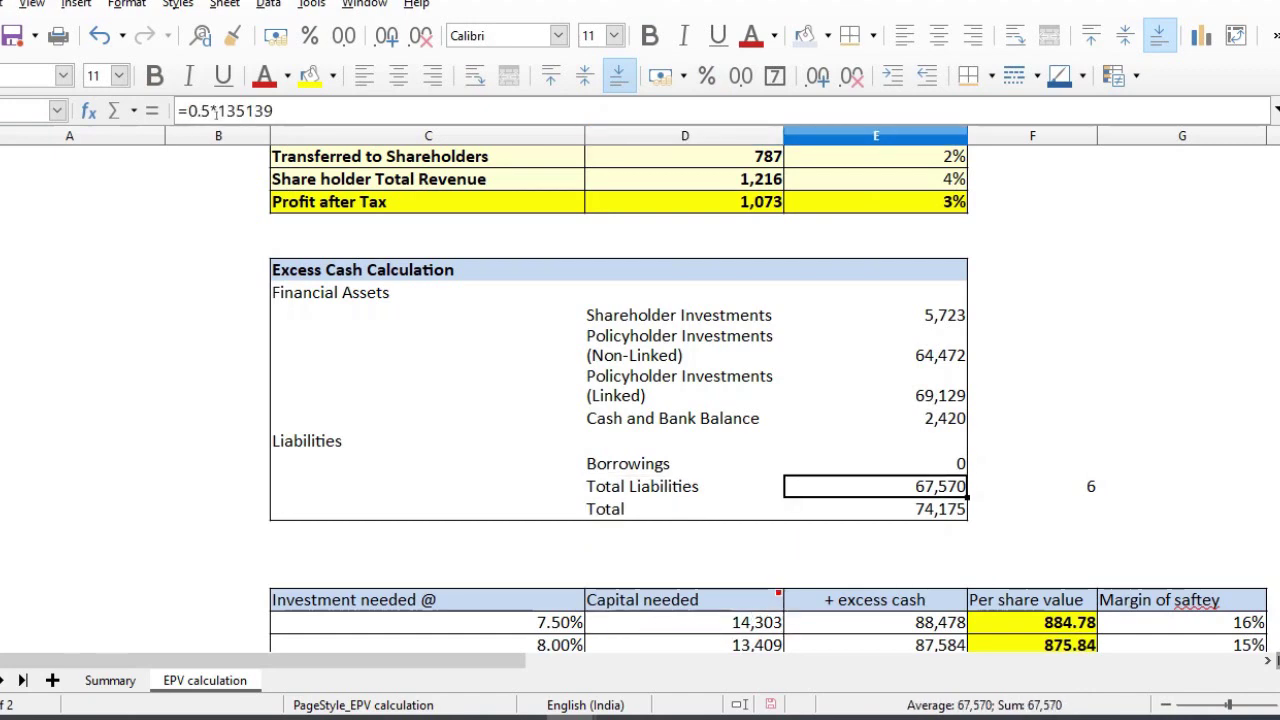
drag(215, 110, 330, 116)
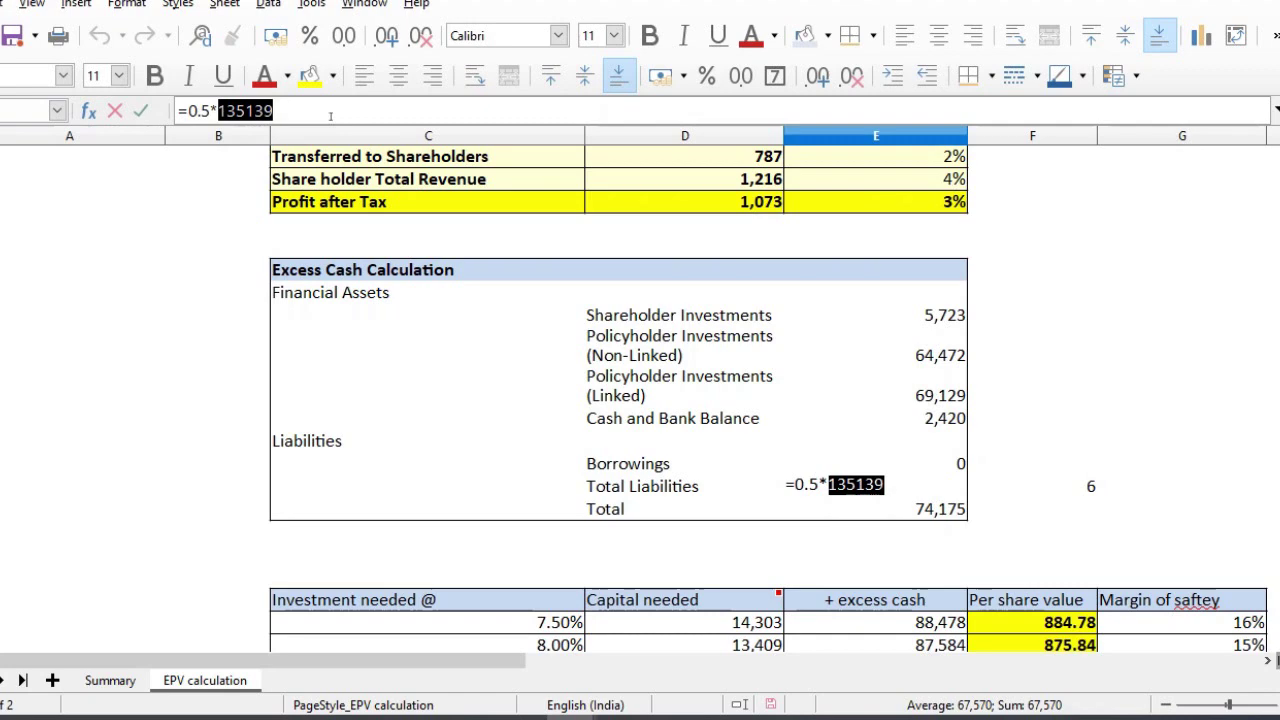
key(Escape)
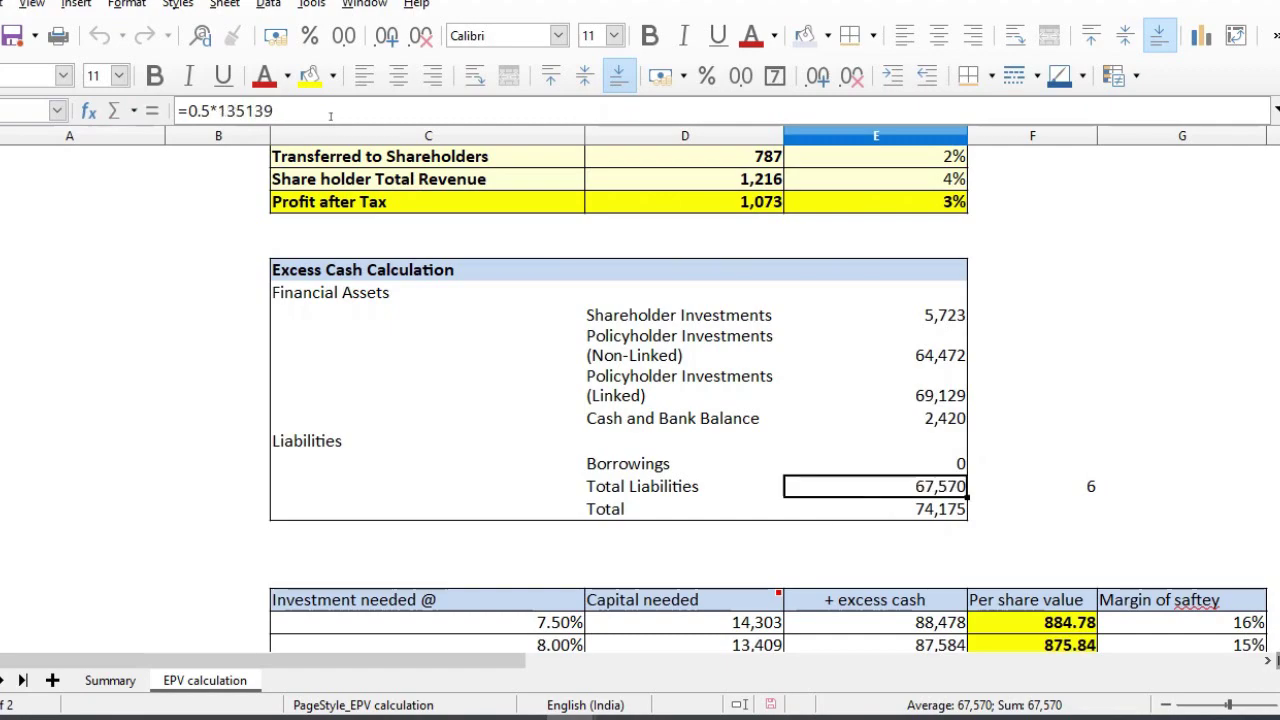
Select the amounts from Shareholder Investments through Total Liabilities, then re-examine the liabilities figure in the Total Liabilities formula.
click(945, 322)
drag(945, 322, 945, 486)
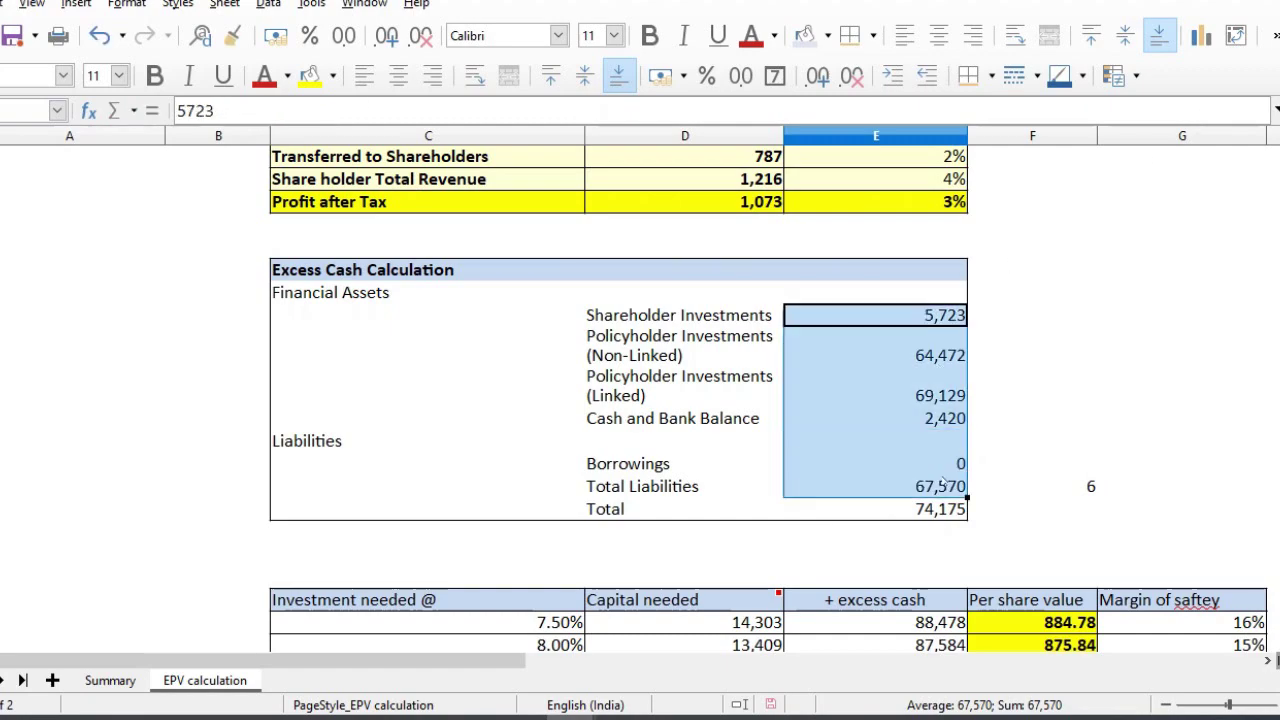
click(945, 486)
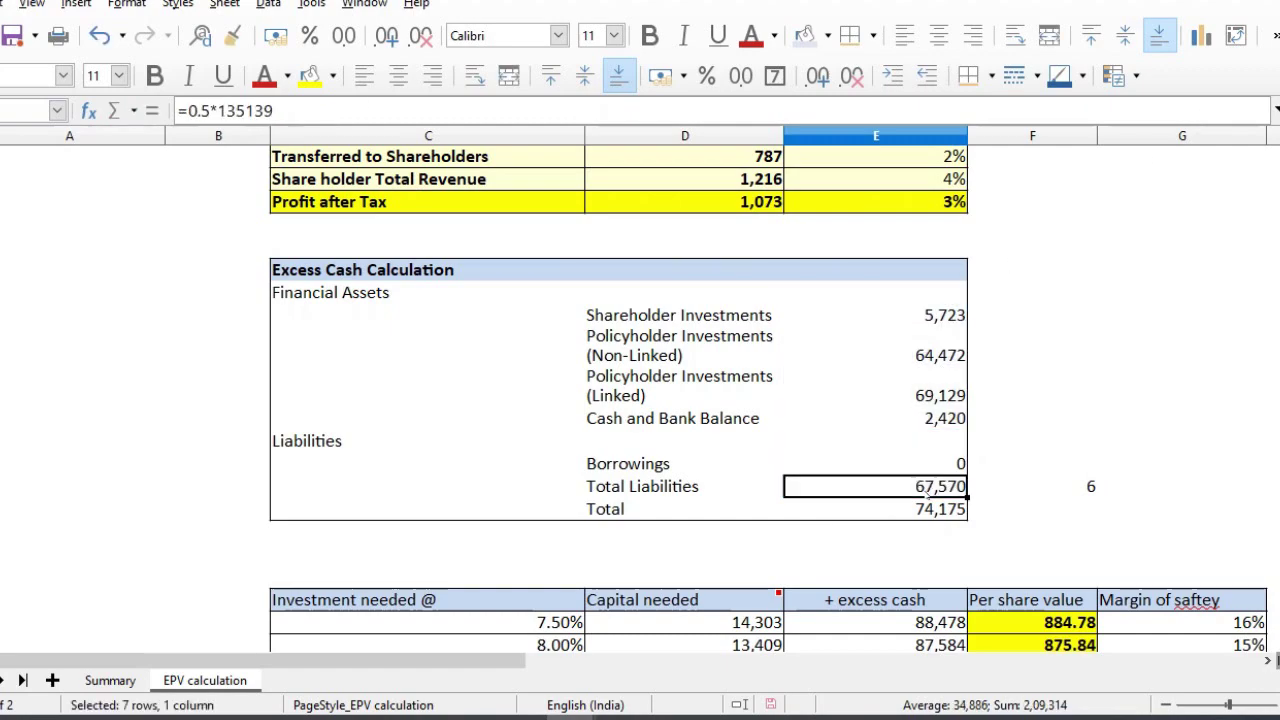
double_click(221, 111)
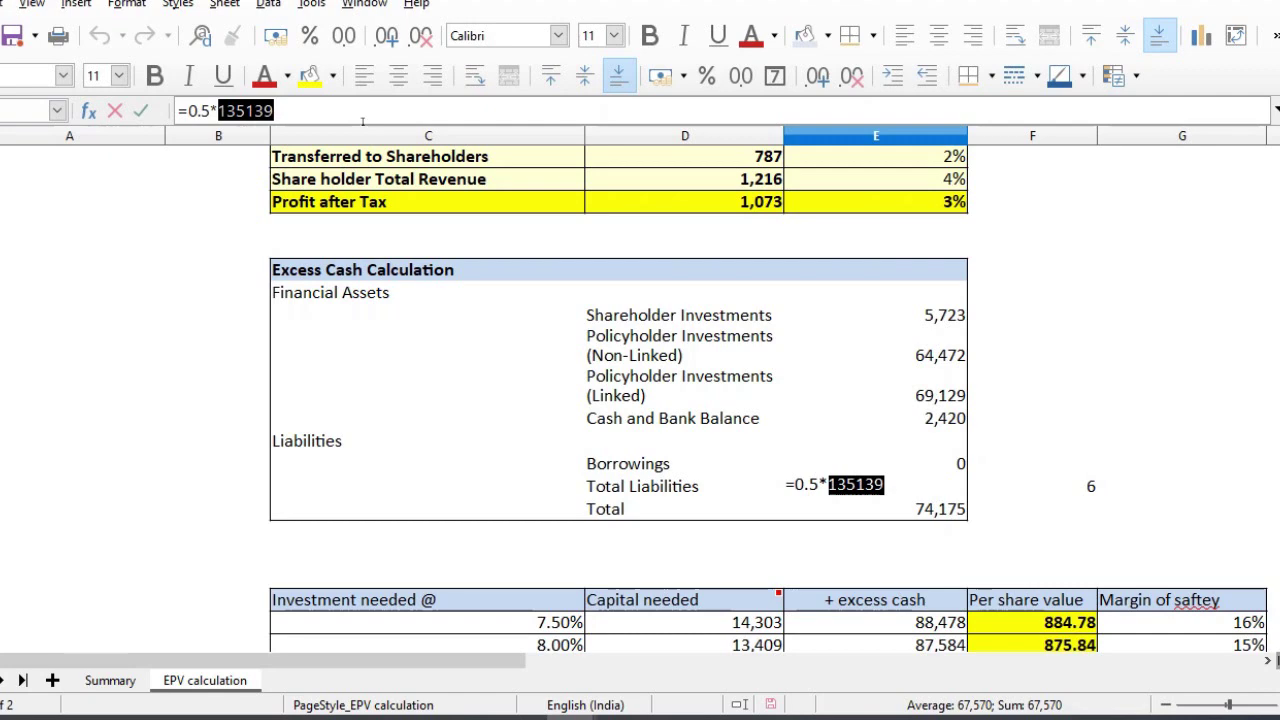
key(Return)
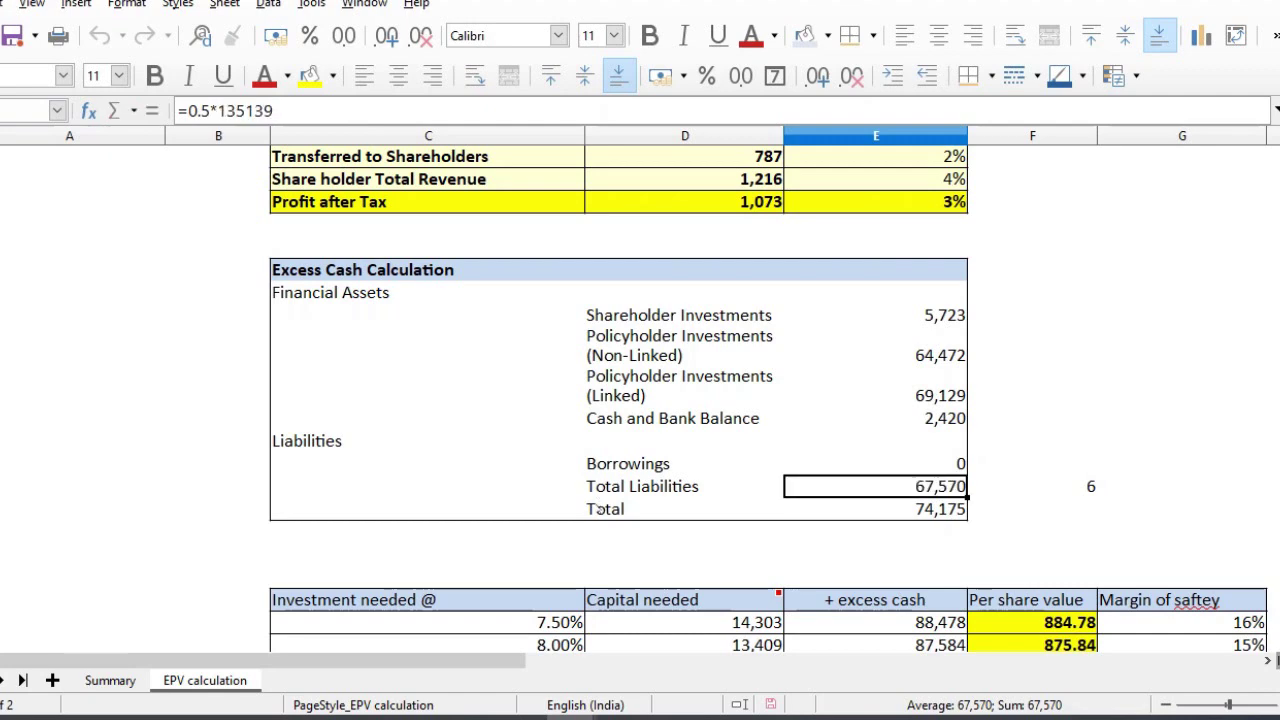
Compare Capital needed at 7.50% with Total Liabilities, then select the four Financial Assets amounts from Shareholder Investments to Cash and Bank Balance.
click(750, 622)
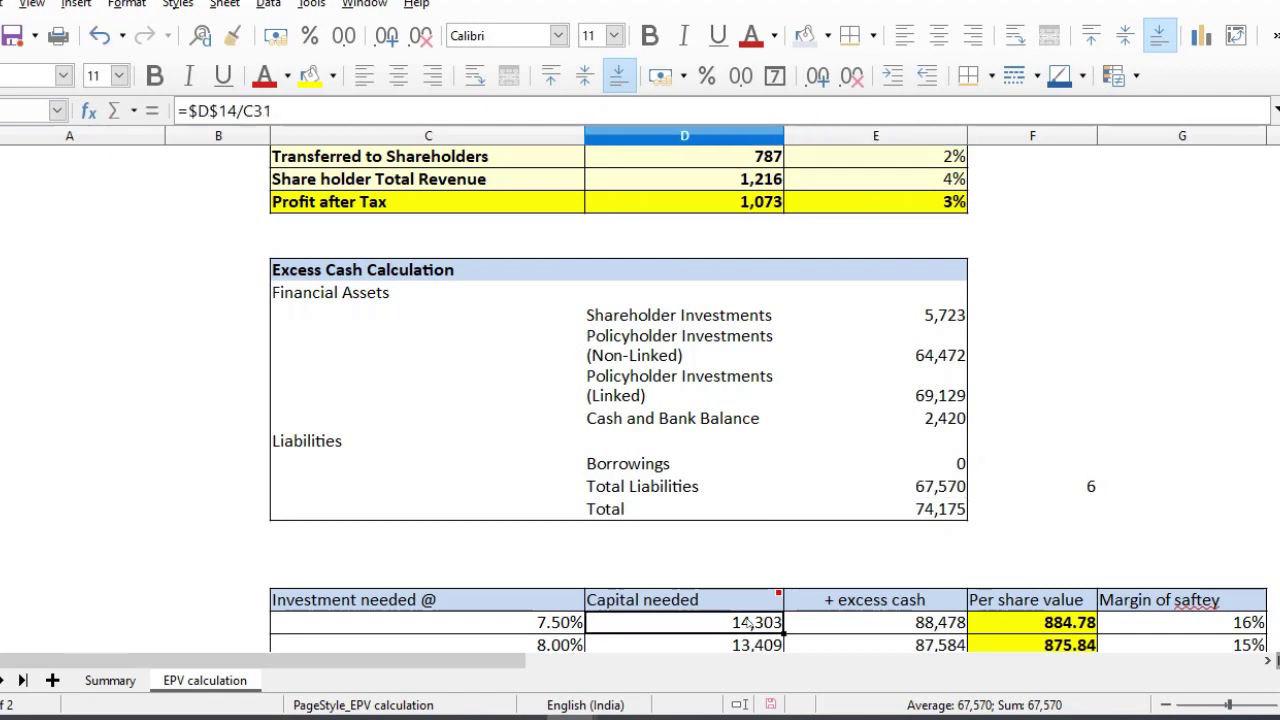
click(912, 486)
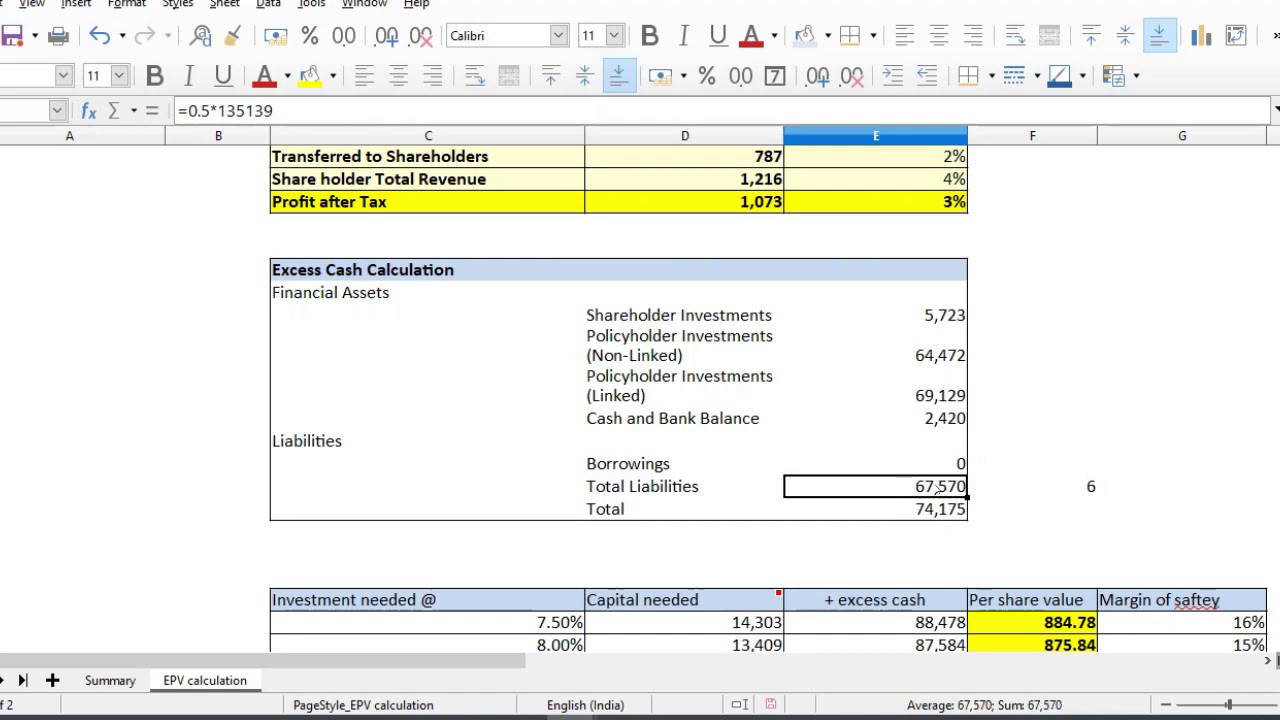
click(703, 630)
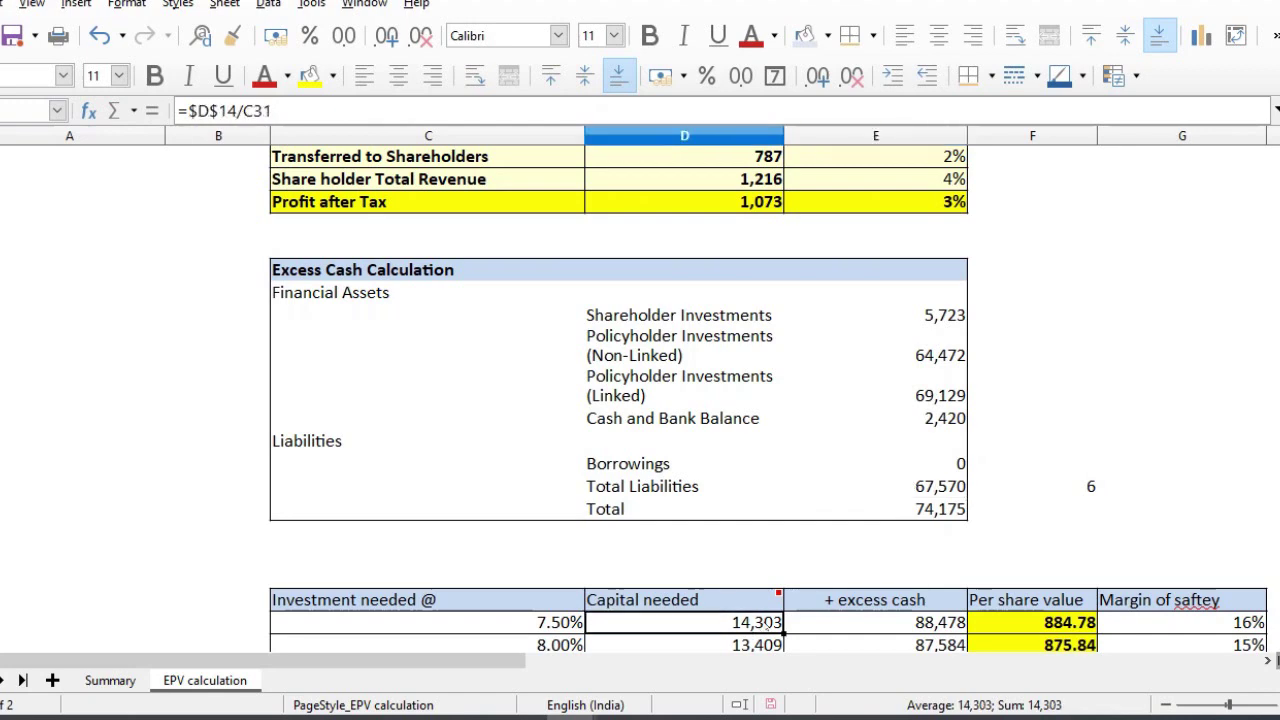
drag(945, 315, 945, 418)
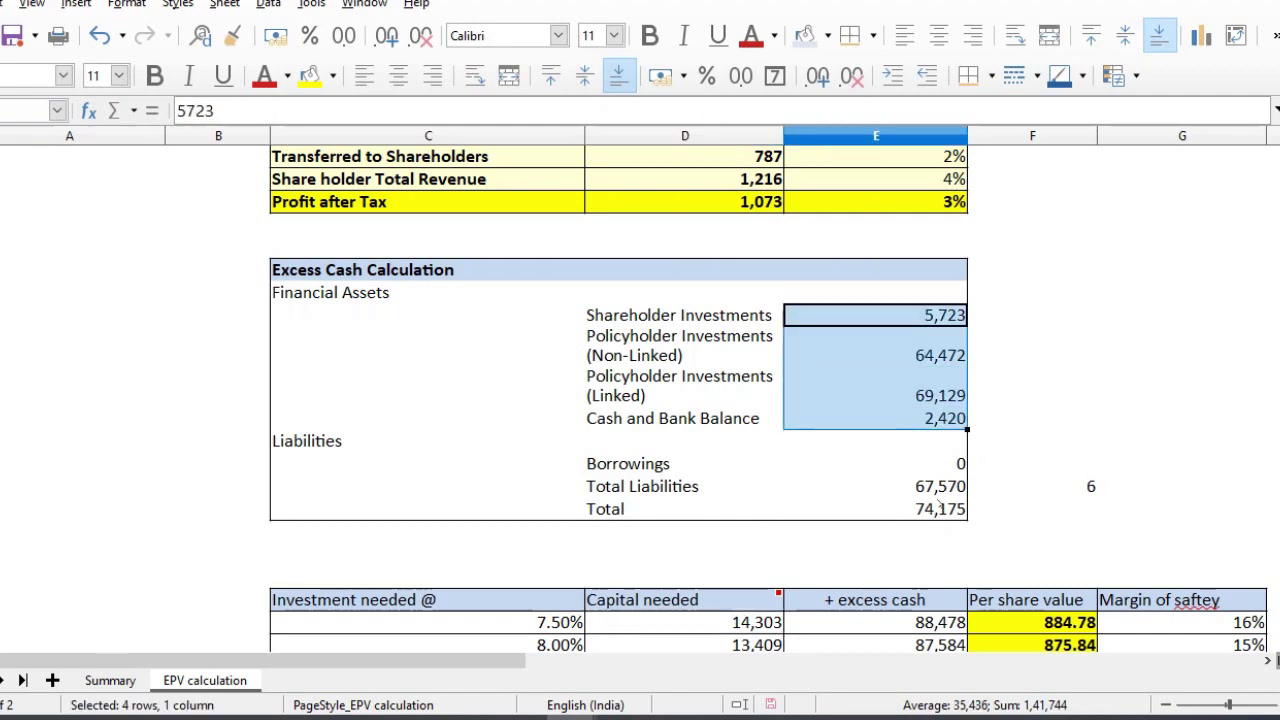
Compare the Total formula with the four Financial Assets amounts and the Total Liabilities amount that it subtracts.
click(942, 488)
click(930, 508)
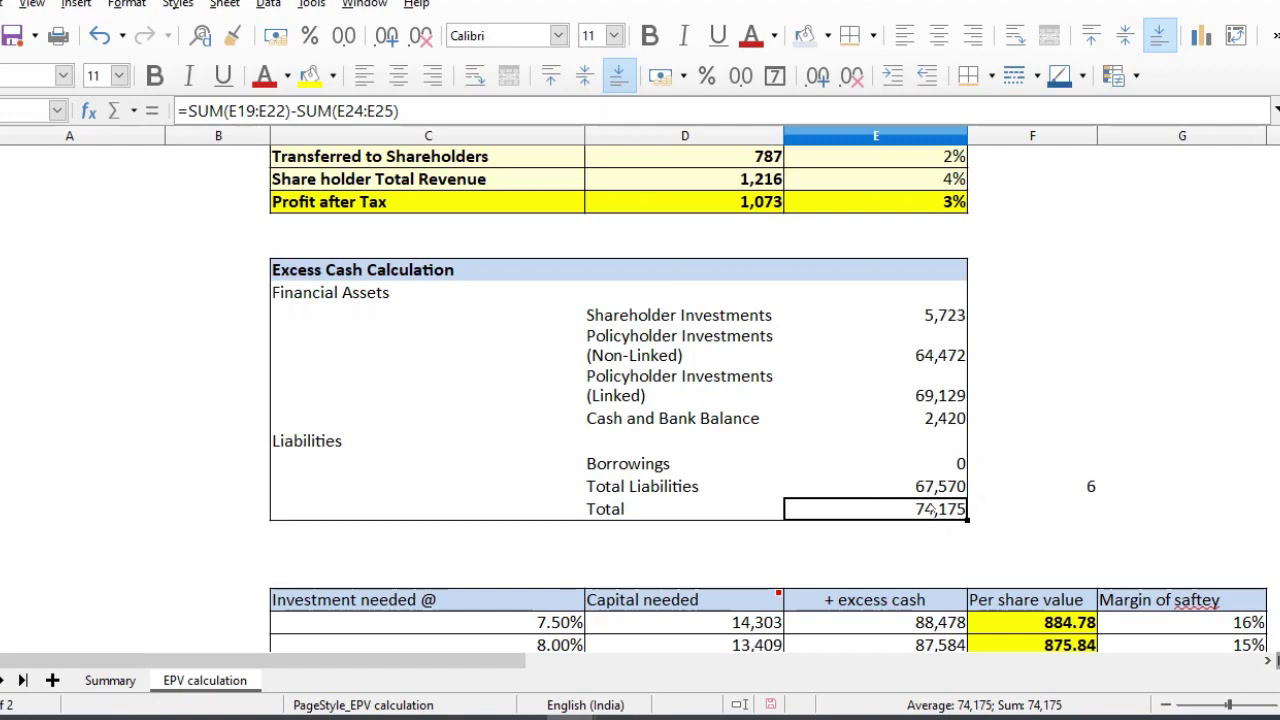
drag(938, 316, 940, 419)
click(927, 487)
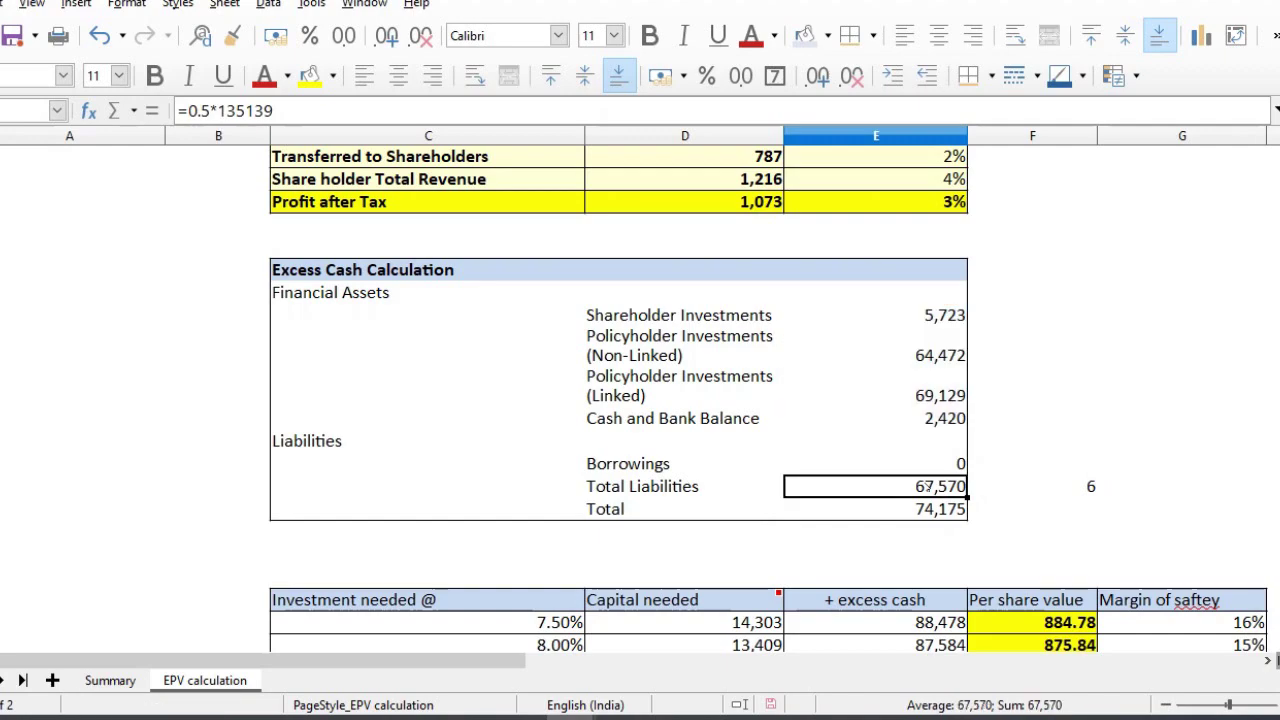
click(932, 509)
drag(923, 316, 922, 478)
click(923, 509)
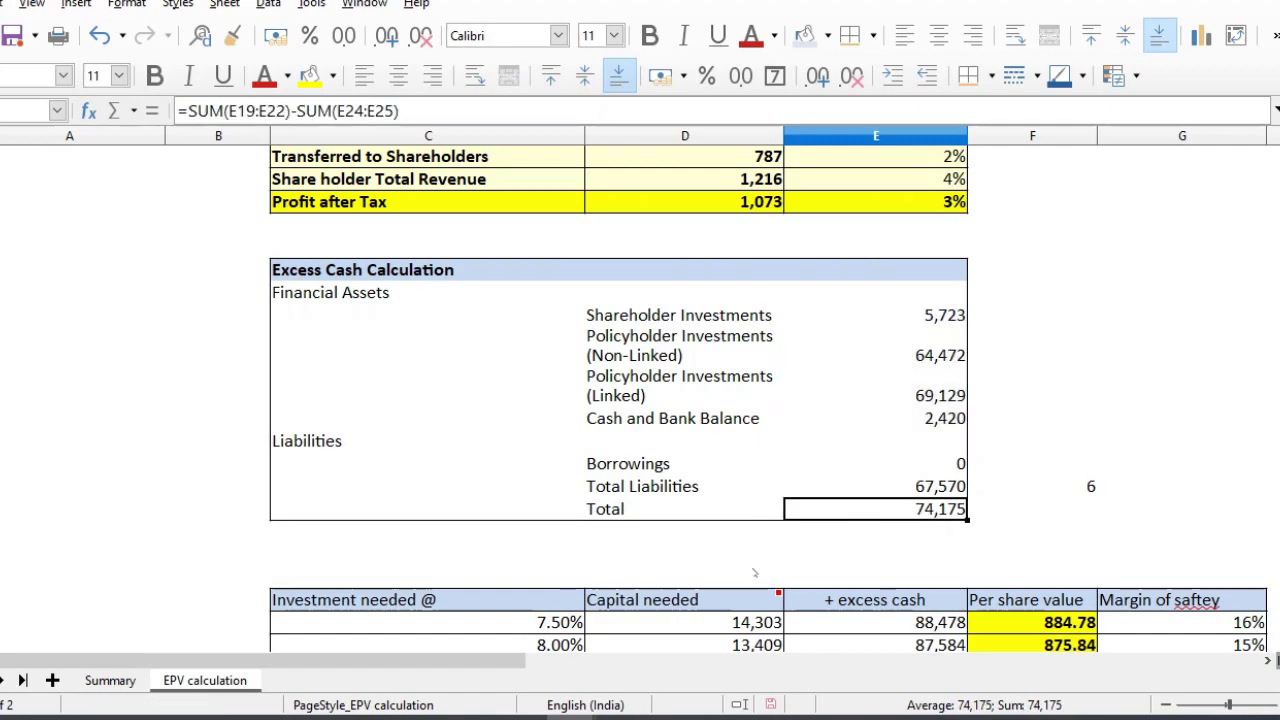
Review the Profit after Tax average and the excess cash Total, then examine Capital needed and + excess cash at 7.50%.
drag(728, 177, 728, 228)
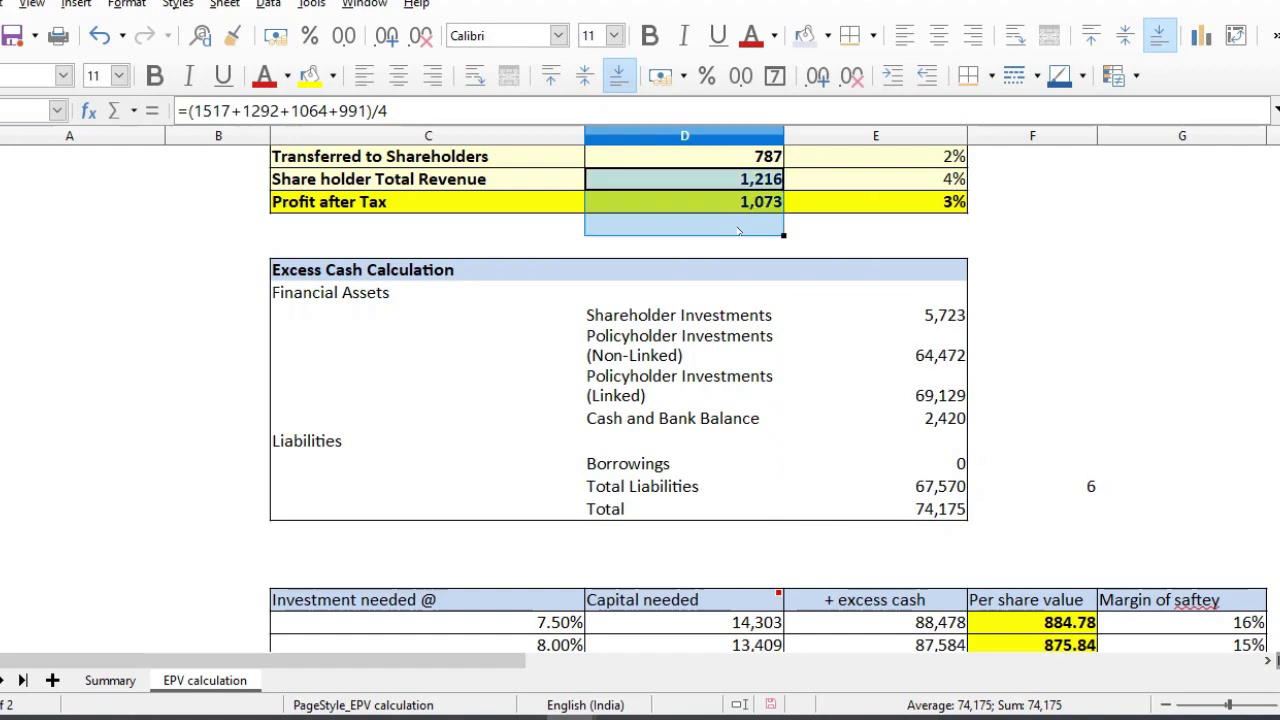
click(928, 526)
click(955, 509)
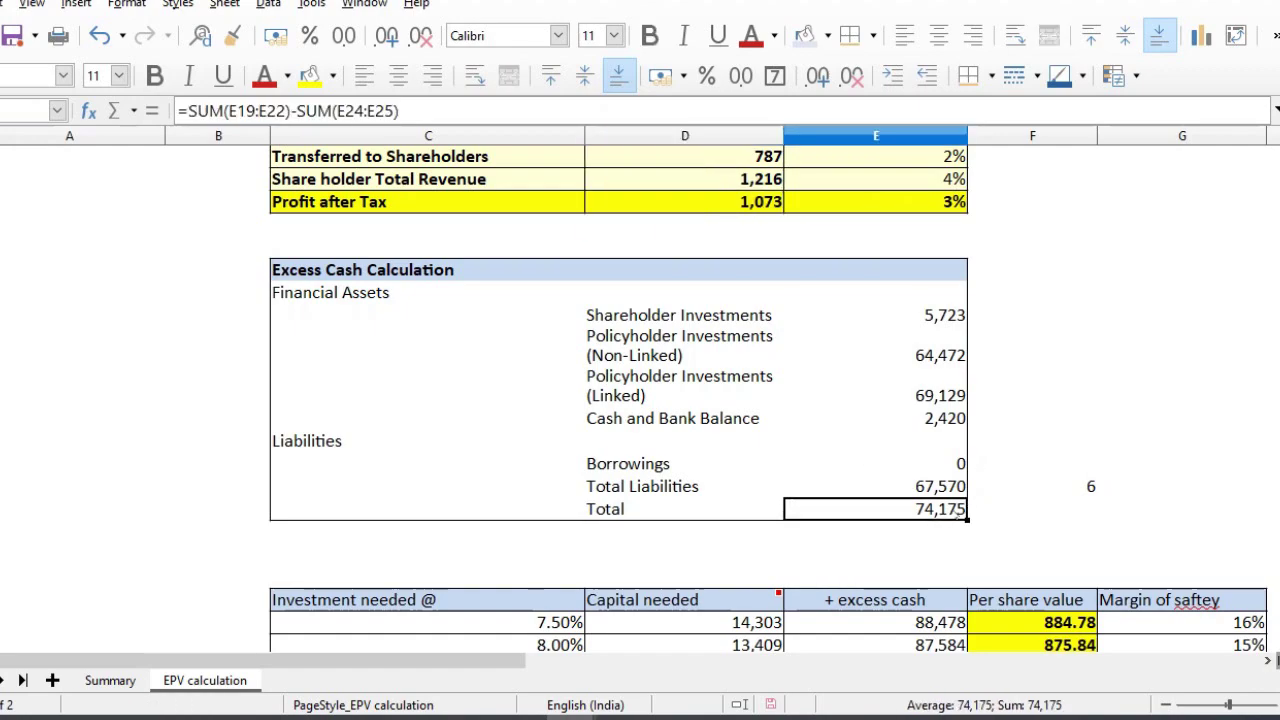
click(928, 622)
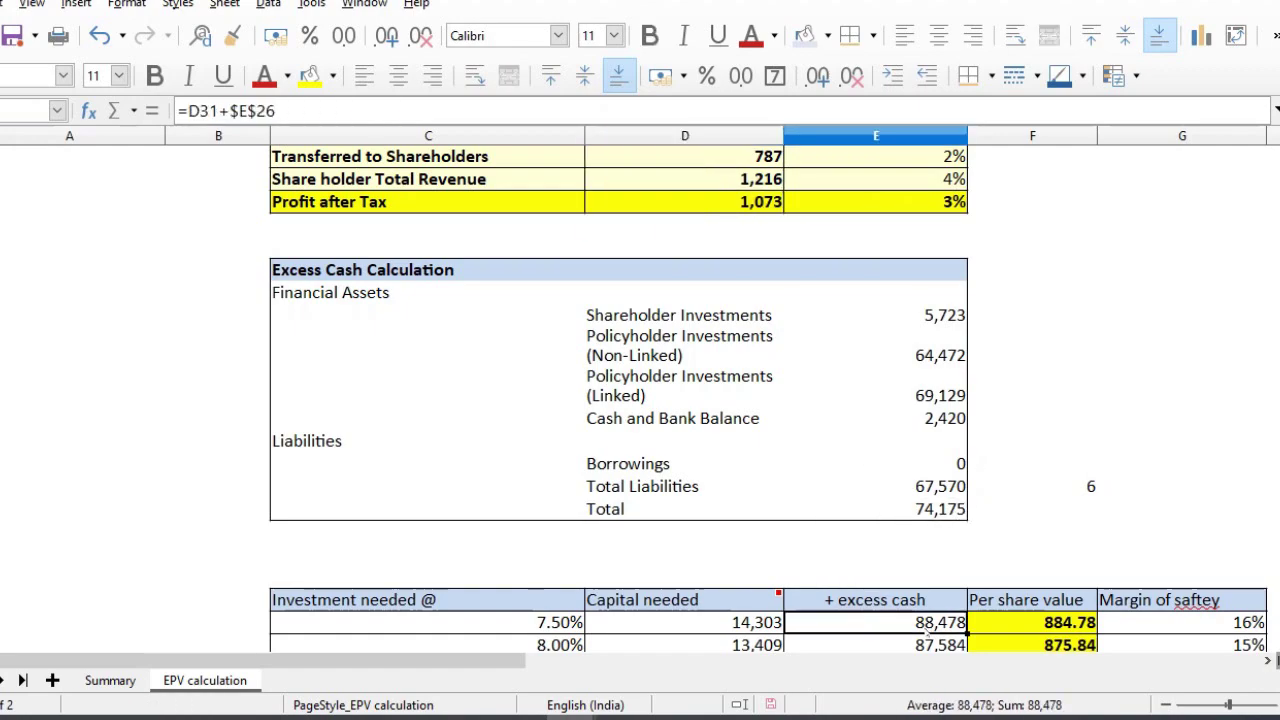
drag(700, 622, 880, 622)
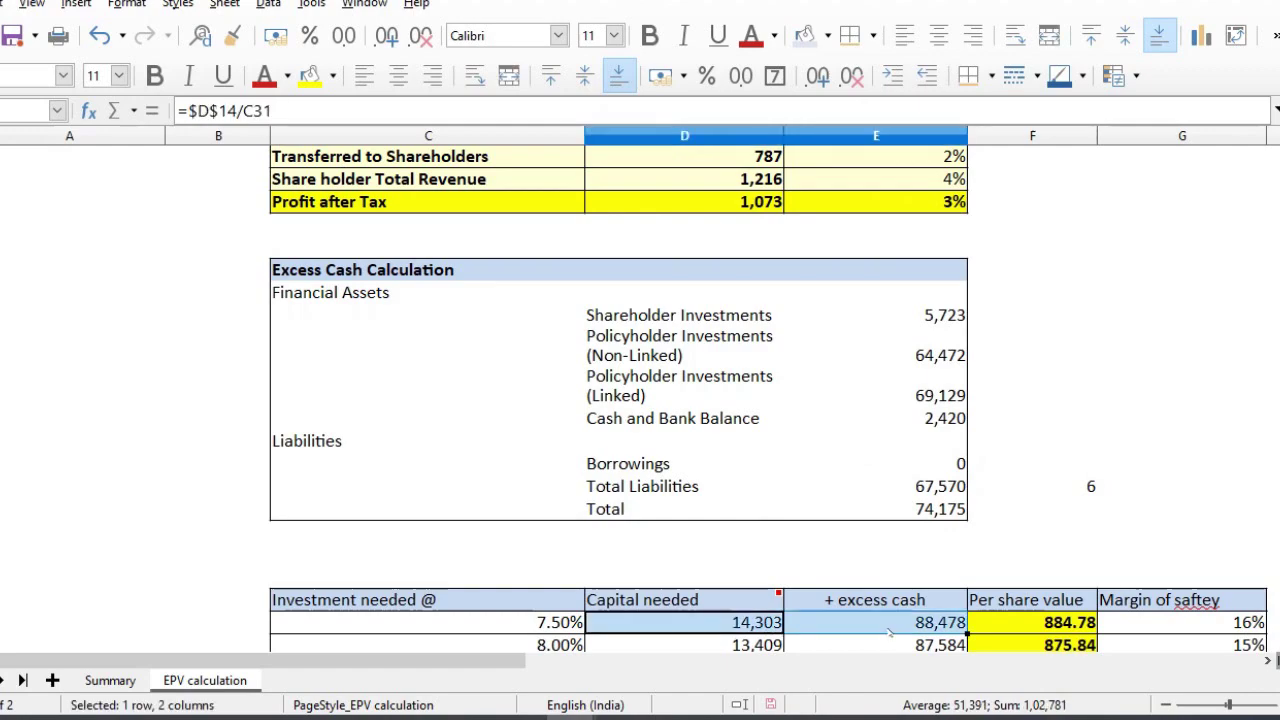
Open the Total Liabilities formula to point out its 0.5 multiplier, leaving the formula as it is.
click(950, 485)
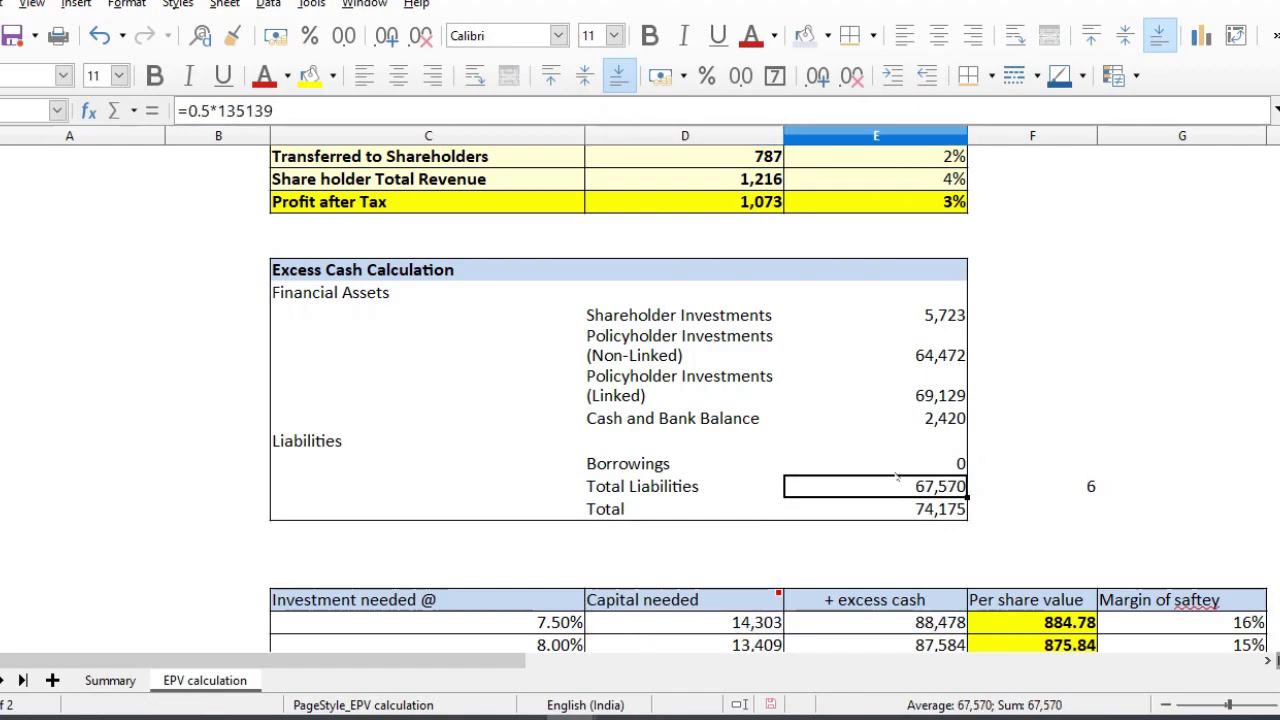
click(190, 110)
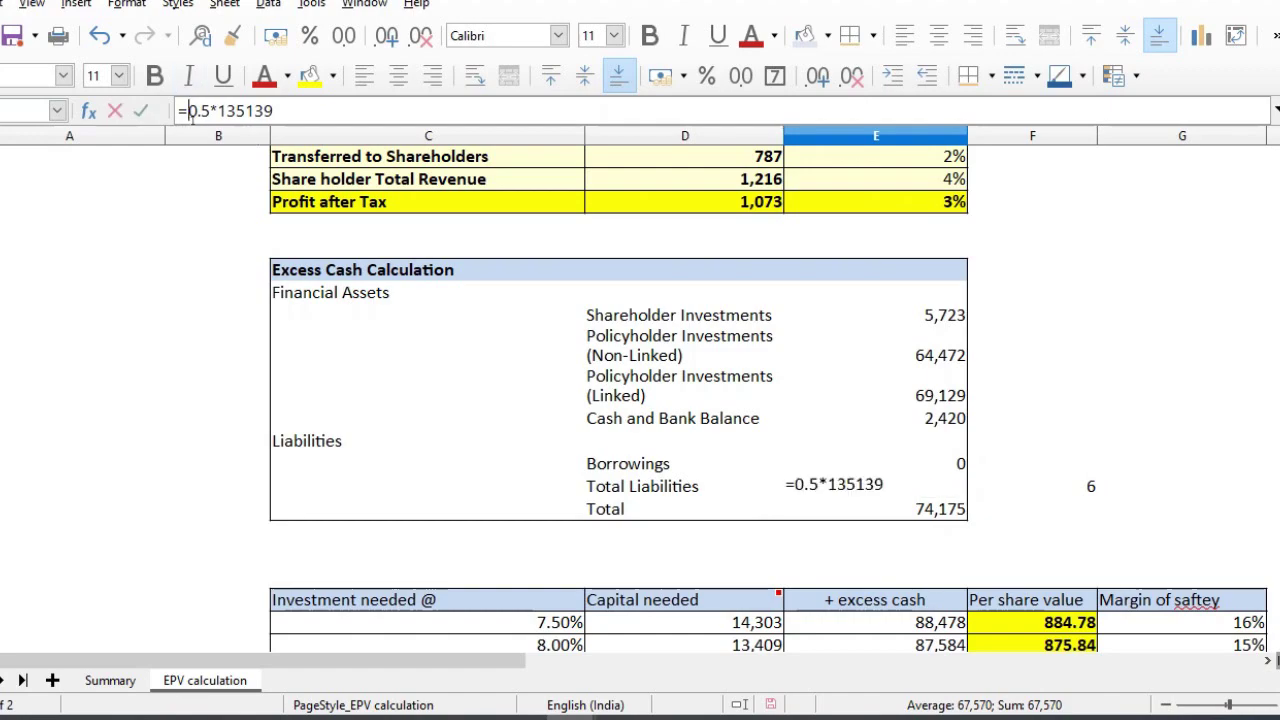
double_click(195, 110)
key(Escape)
Examine the Per share value and Margin of safety formulas in the 7.50% row.
key(Down)
key(Down)
key(Down)
key(Down)
key(Down)
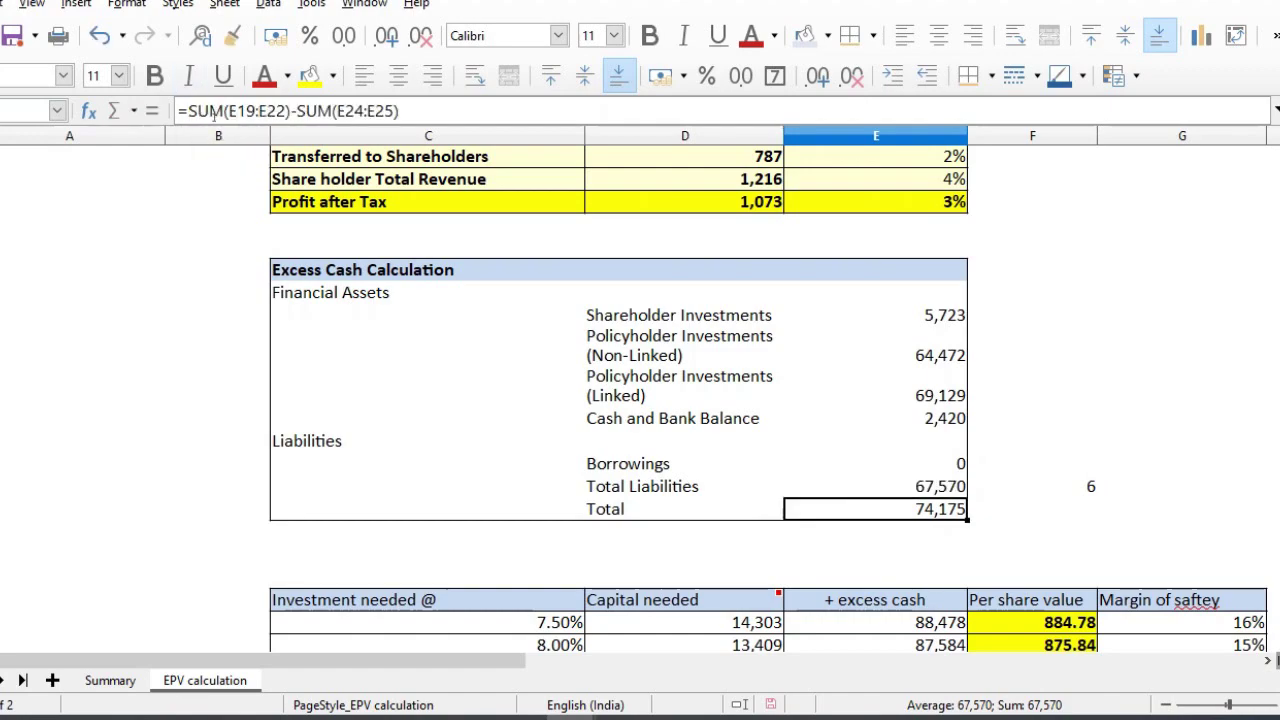
key(Right)
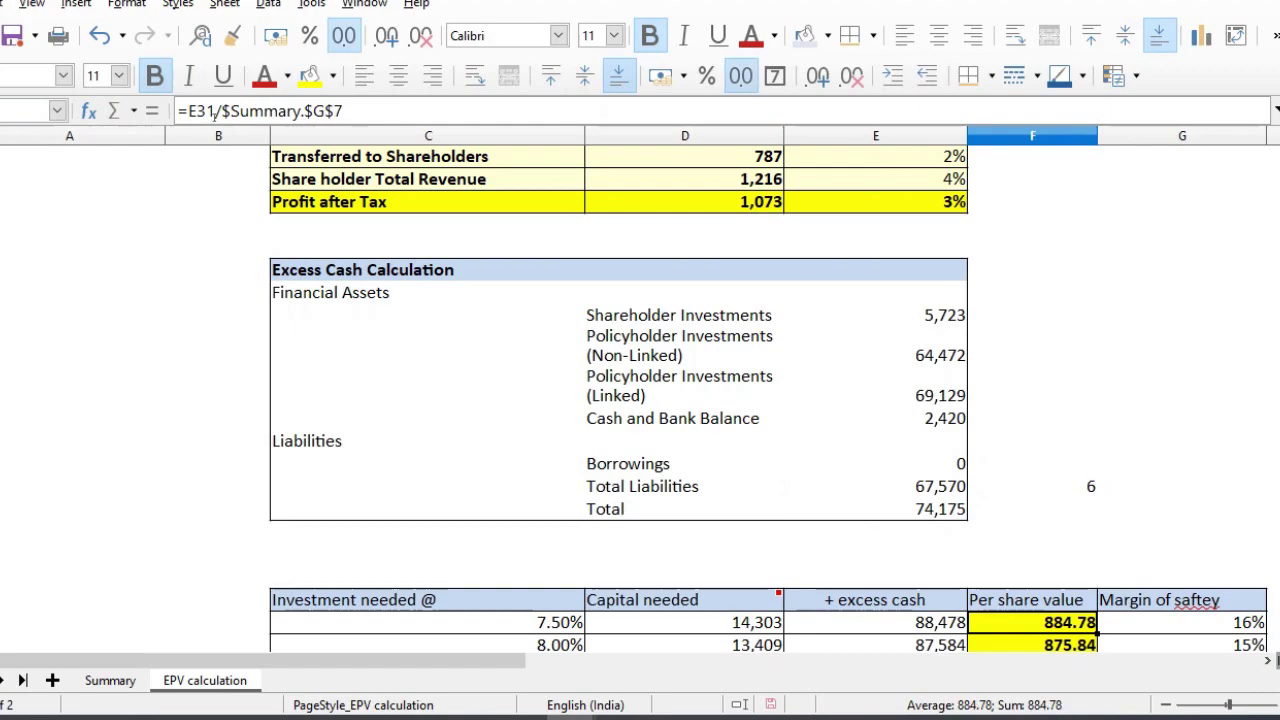
key(Right)
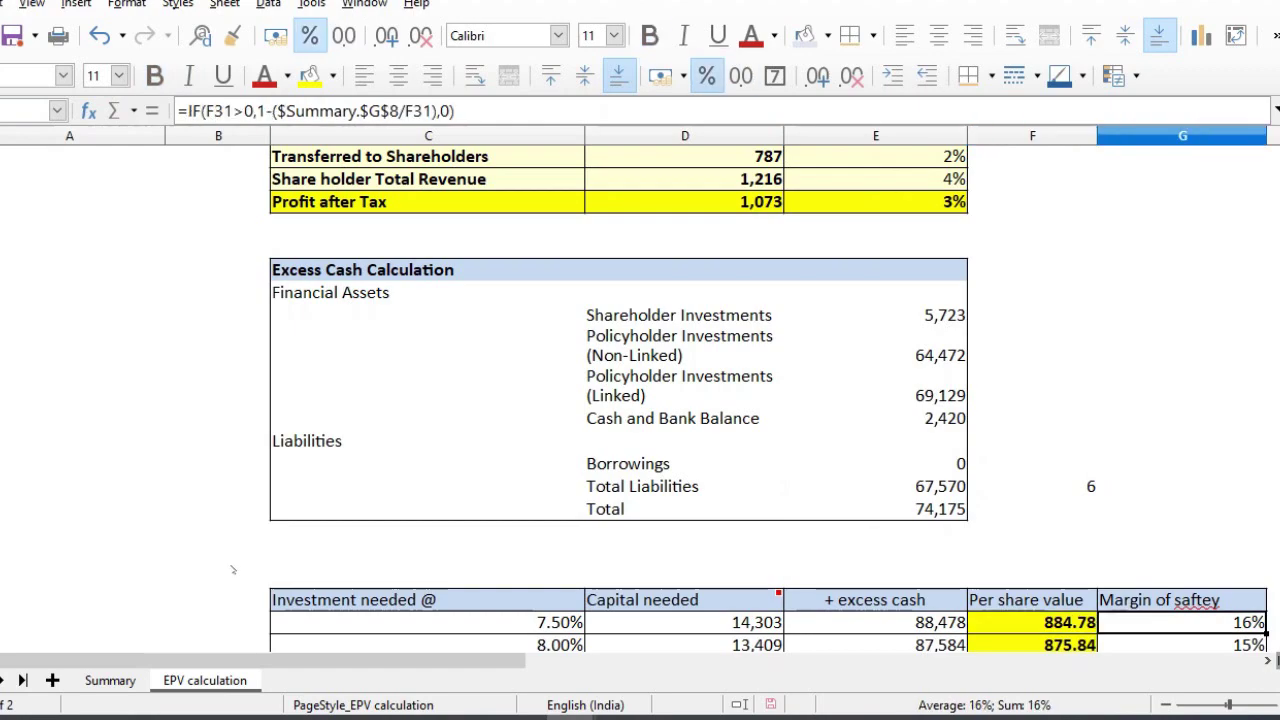
Review the number of shares, current price and Market Cap on the Summary sheet, ending with the Market Cap row selected.
click(110, 680)
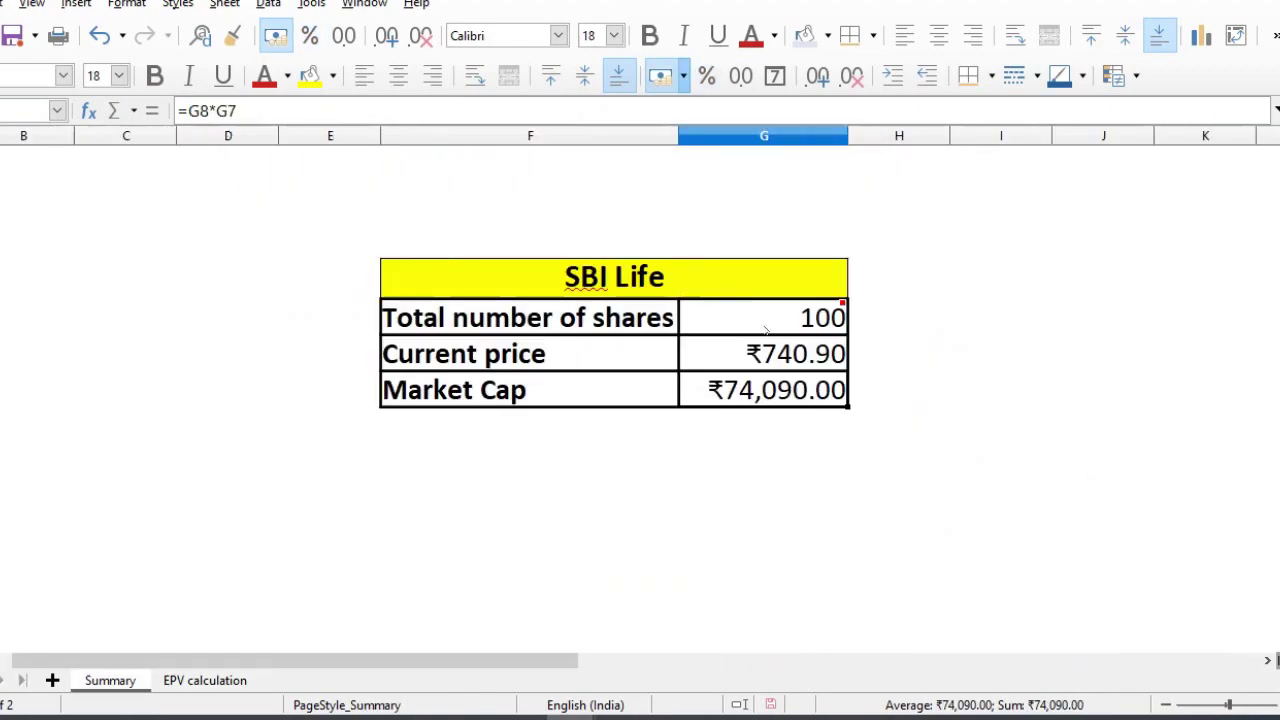
click(770, 325)
click(757, 356)
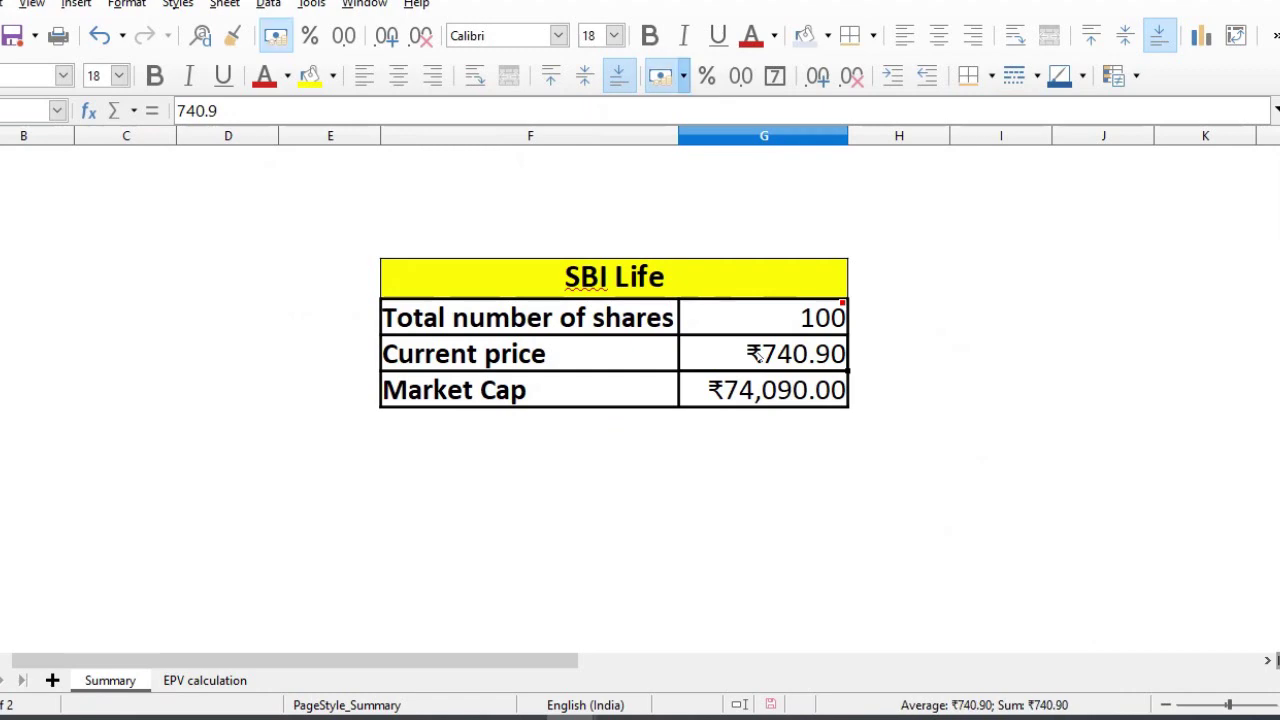
key(Down)
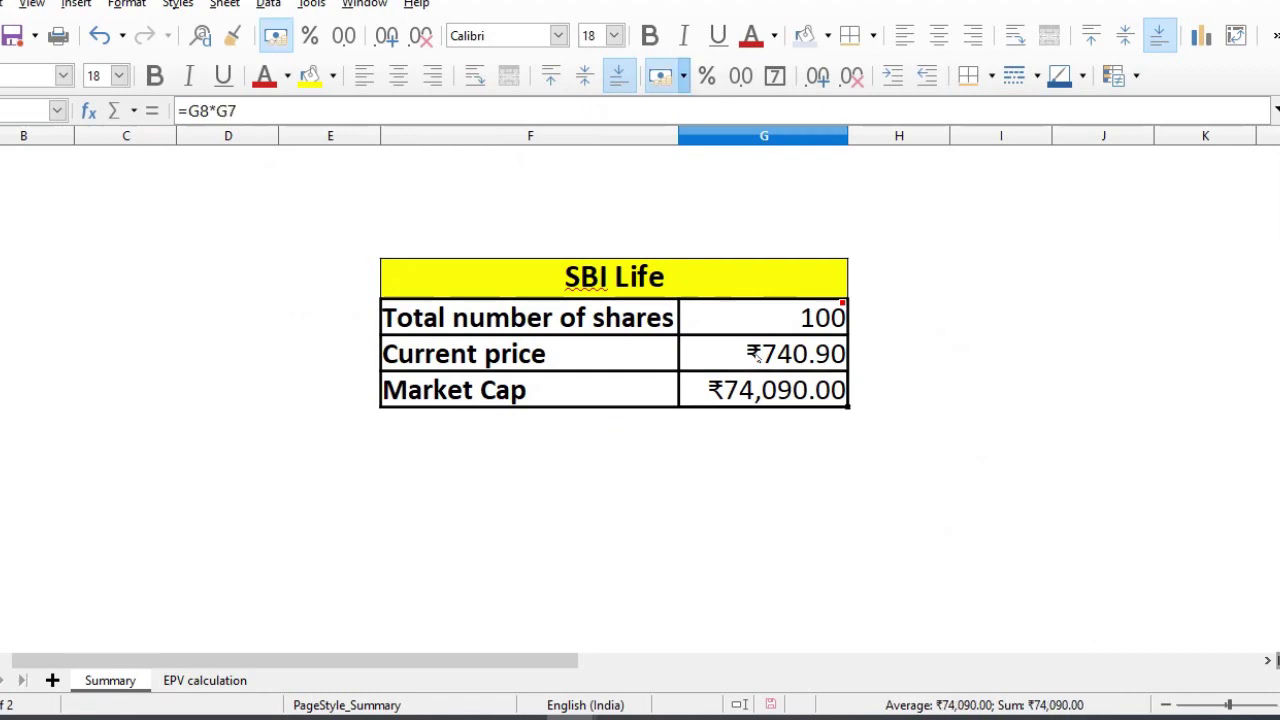
click(603, 382)
key(shift+space)
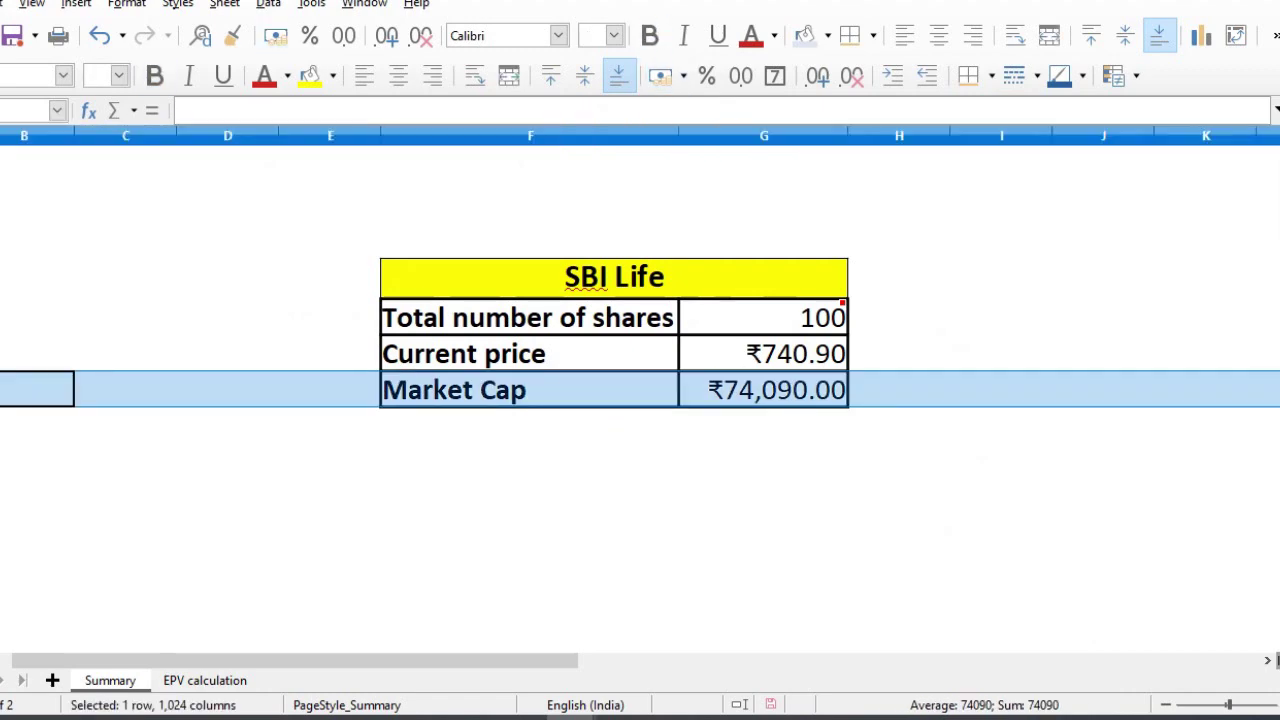
Return to the EPV calculation sheet and inspect the Shareholder Investments entry without changing it.
click(204, 680)
click(944, 316)
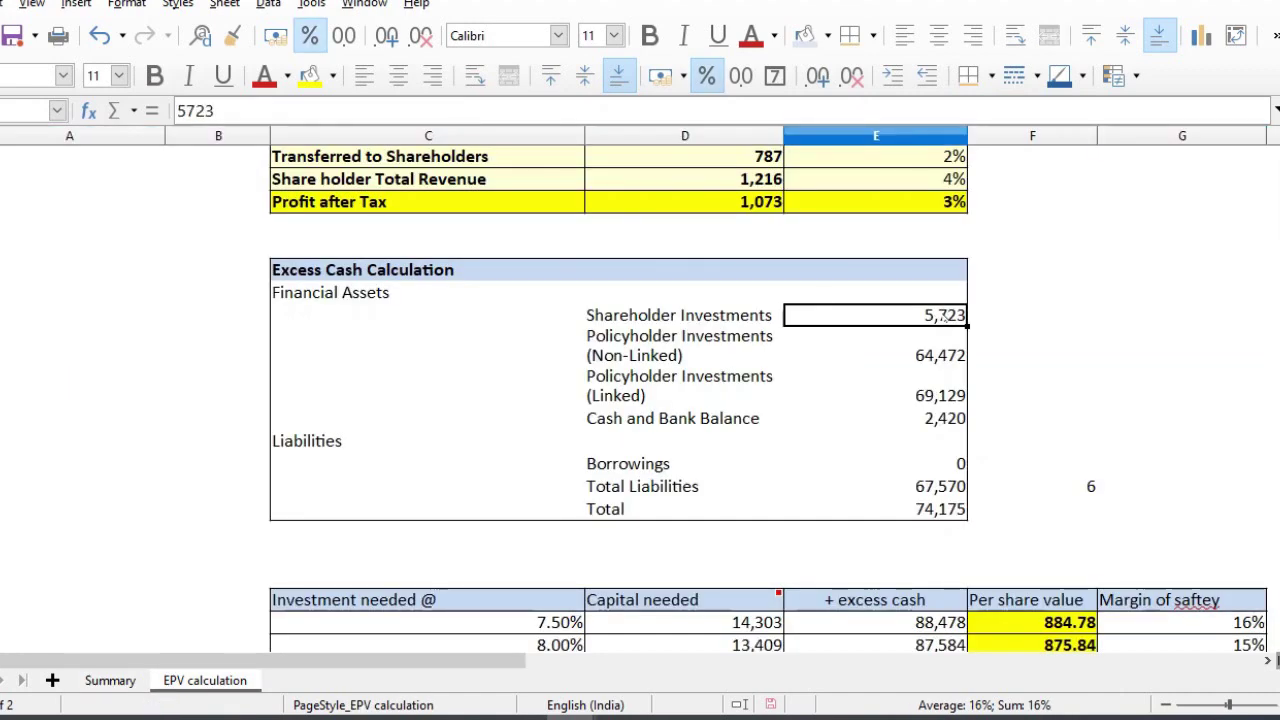
click(230, 110)
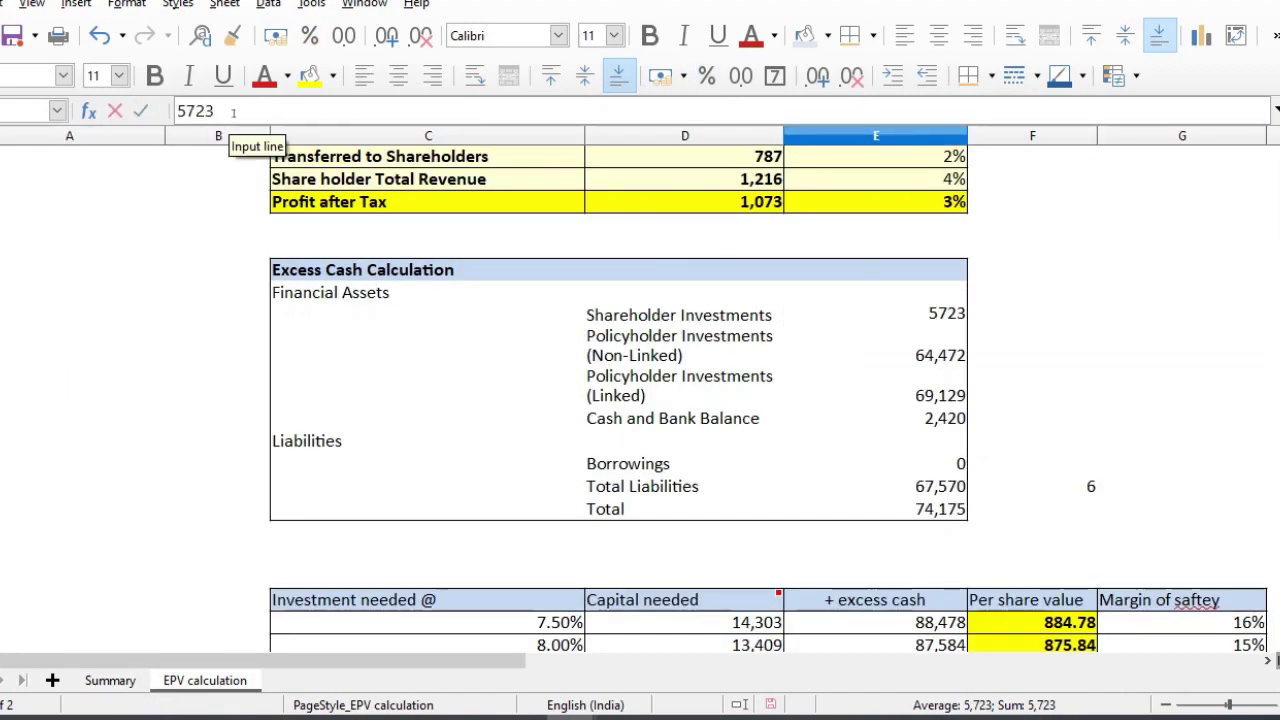
key(Escape)
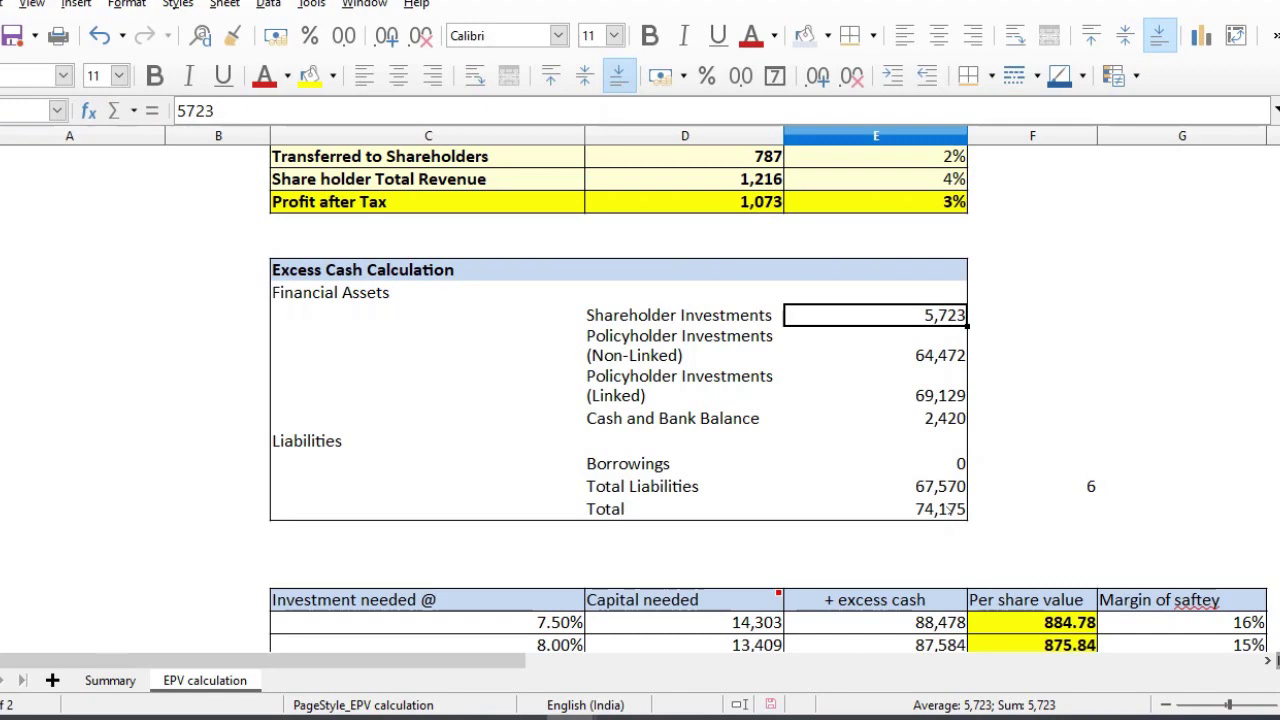
Try to enter =(0.8(SUM(E19:E22))-SUM(E24:E25) as the excess cash Total formula, then undo it.
click(876, 500)
click(188, 110)
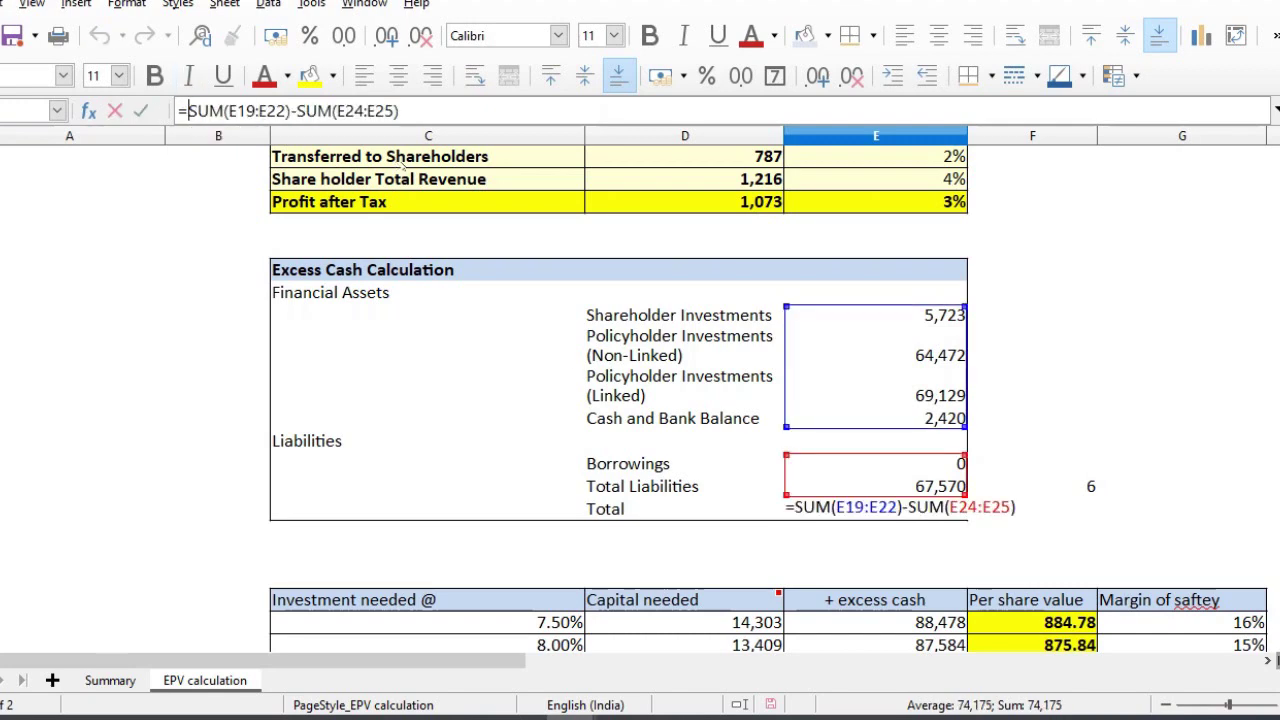
text(0.5()
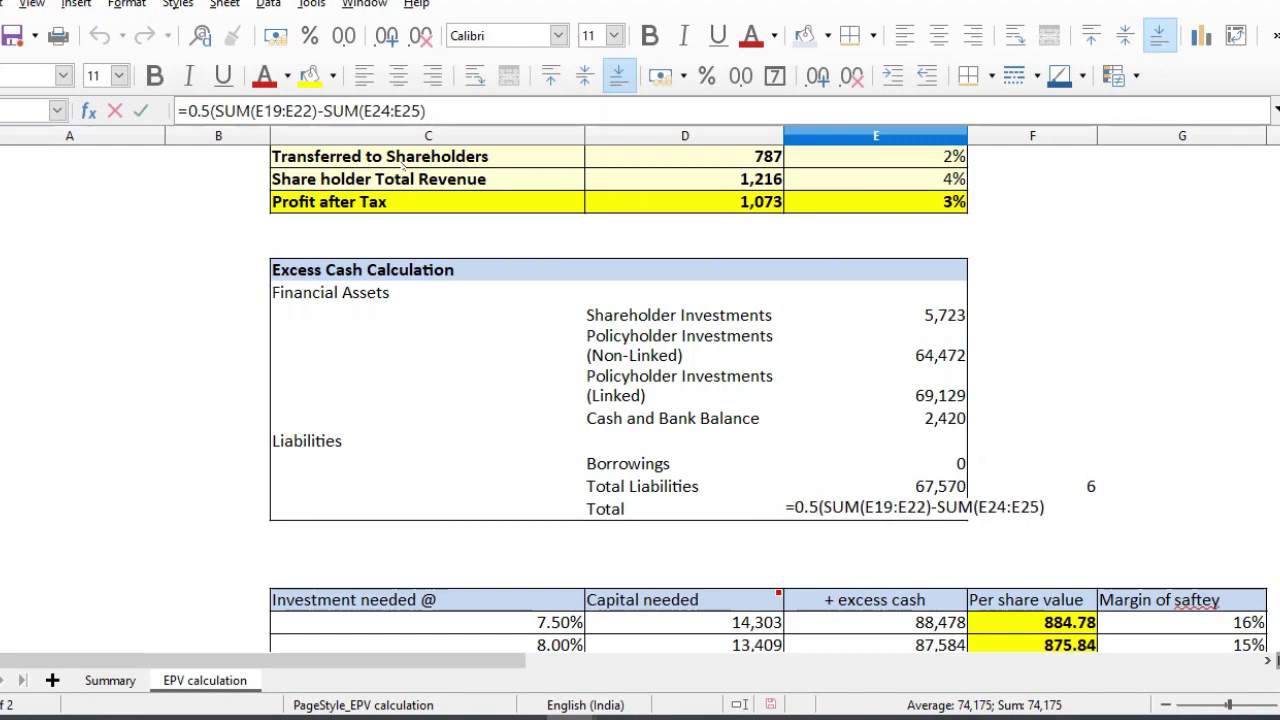
key(Left)
key(shift+Left)
text(8)
key(Left)
key(Left)
key(Left)
text(()
key(Right)
key(Right)
key(Right)
key(Right)
key(Right)
key(Right)
key(Right)
key(Right)
key(Right)
key(Right)
key(Right)
key(Right)
key(Right)
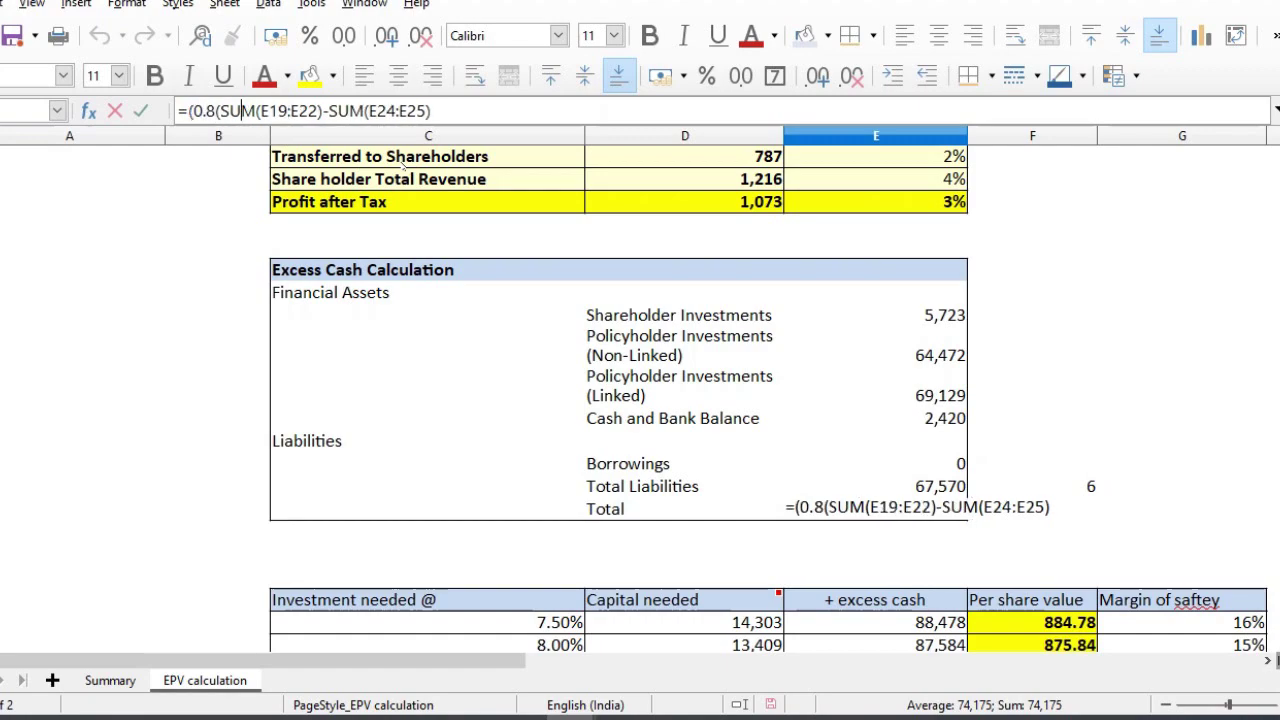
key(Right)
key(Right)
key(Right)
text())
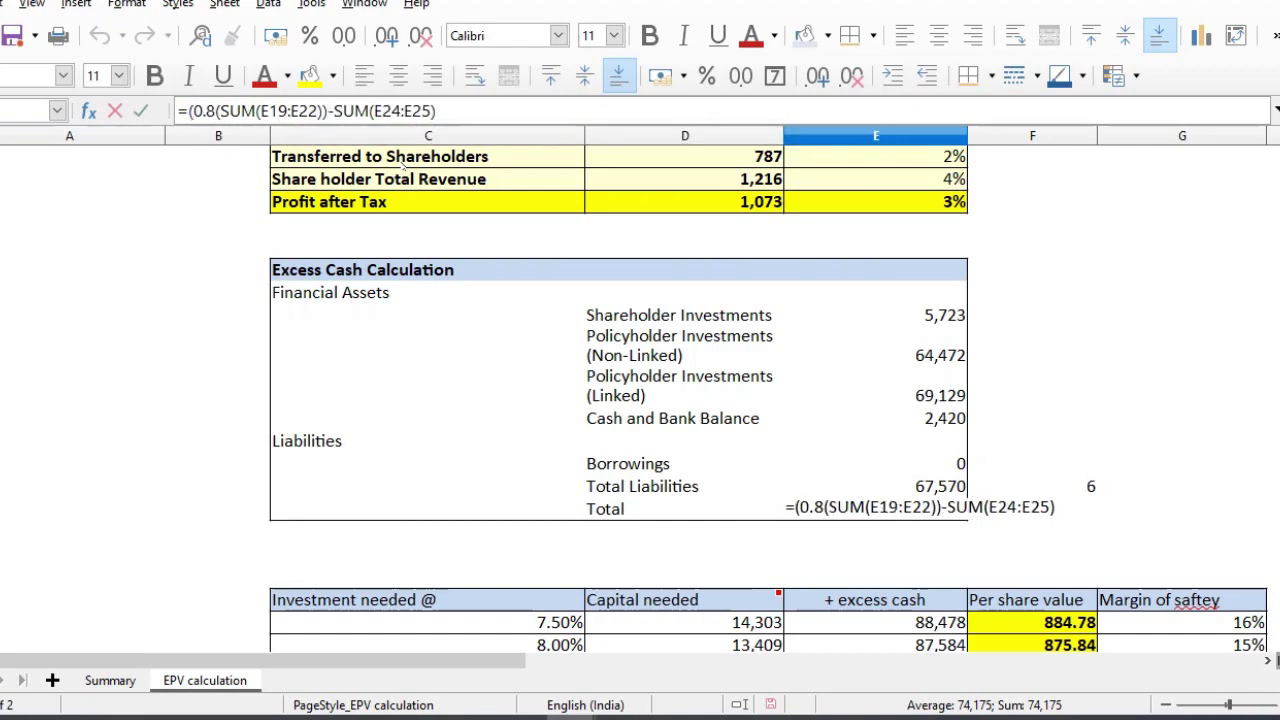
key(Return)
key(Escape)
key(Return)
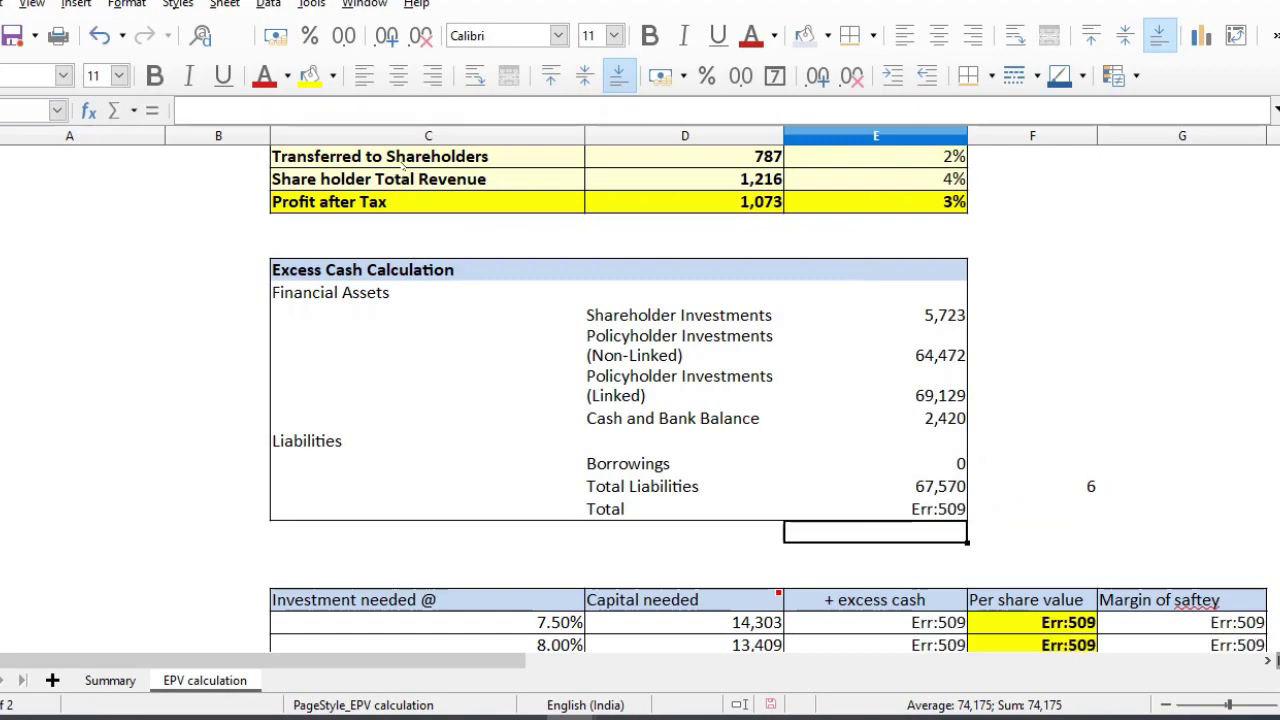
key(Up)
key(ctrl+z)
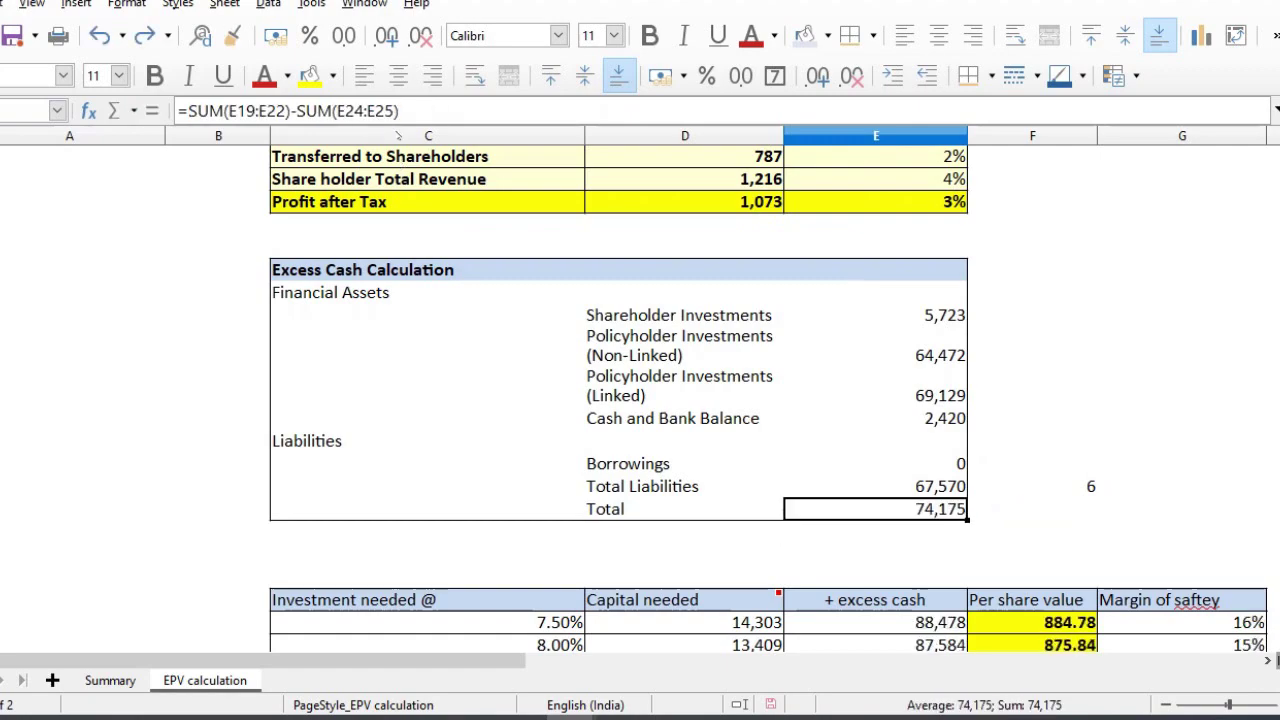
Change the excess cash Total formula to =(0.5*SUM(E19:E22))-SUM(E24:E25) so only half of the financial assets count.
key(ctrl+y)
key(Down)
key(Down)
key(Down)
key(Down)
key(Up)
key(Up)
key(Up)
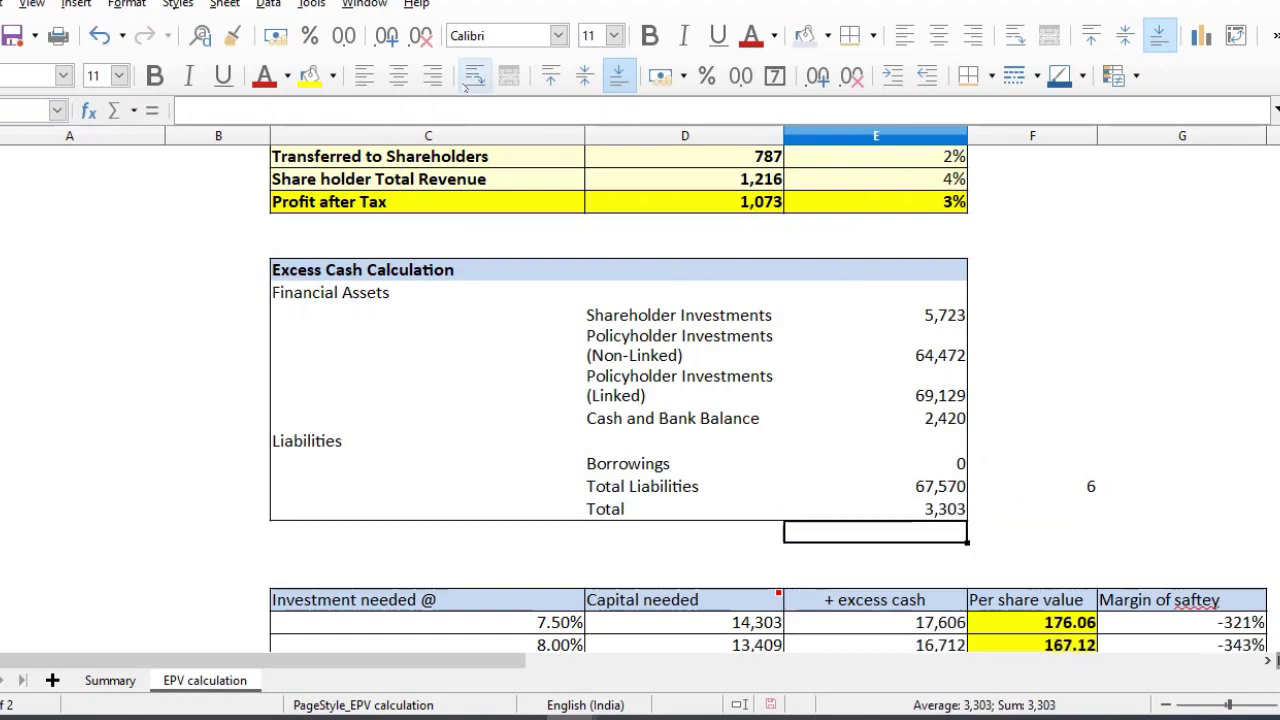
Check how the discounted financial assets affect the Per share value in the 7.50% row.
key(Up)
key(Down)
key(Down)
key(Down)
key(Down)
key(Down)
key(Right)
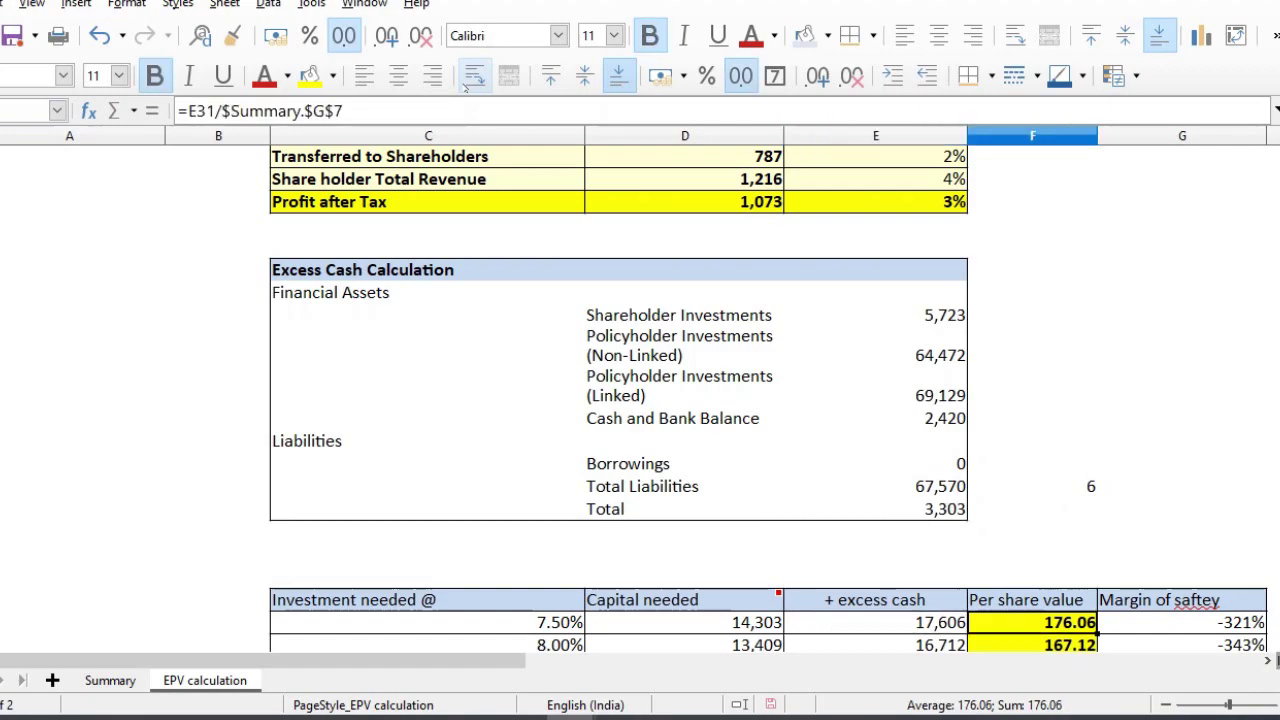
Set the financial assets multiplier in the excess cash Total formula to 0.8.
click(918, 484)
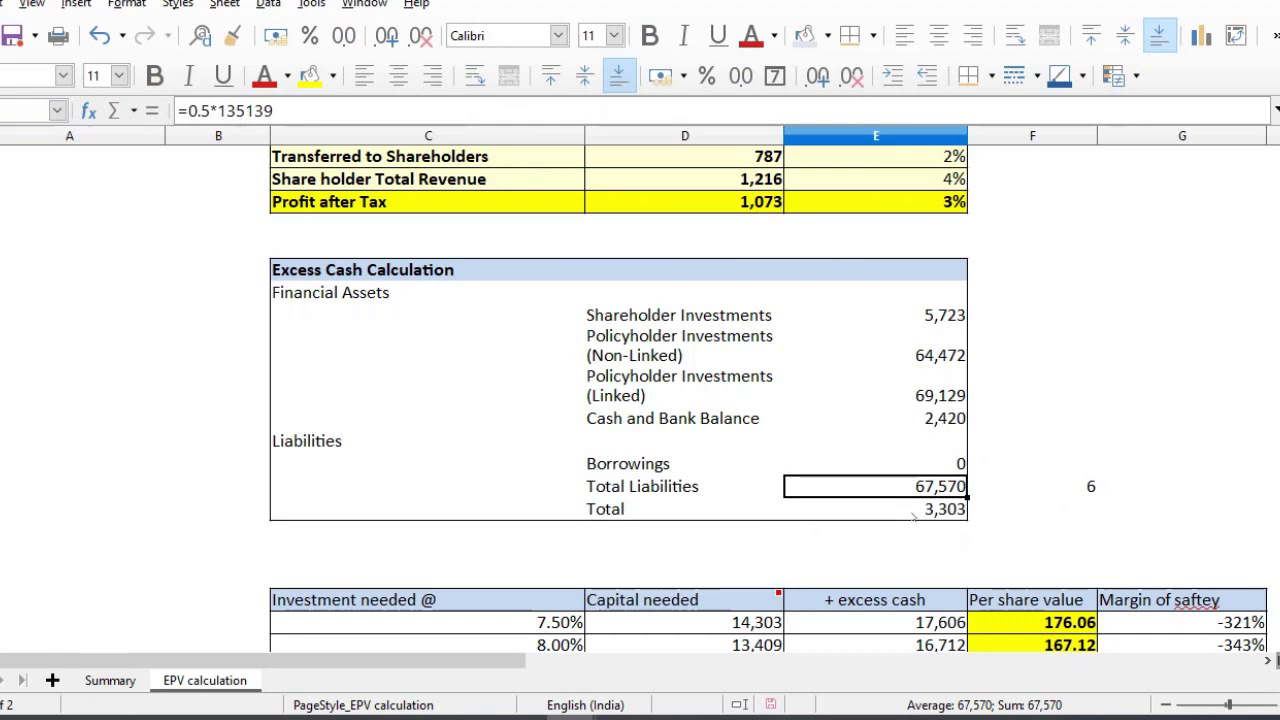
click(912, 515)
click(205, 110)
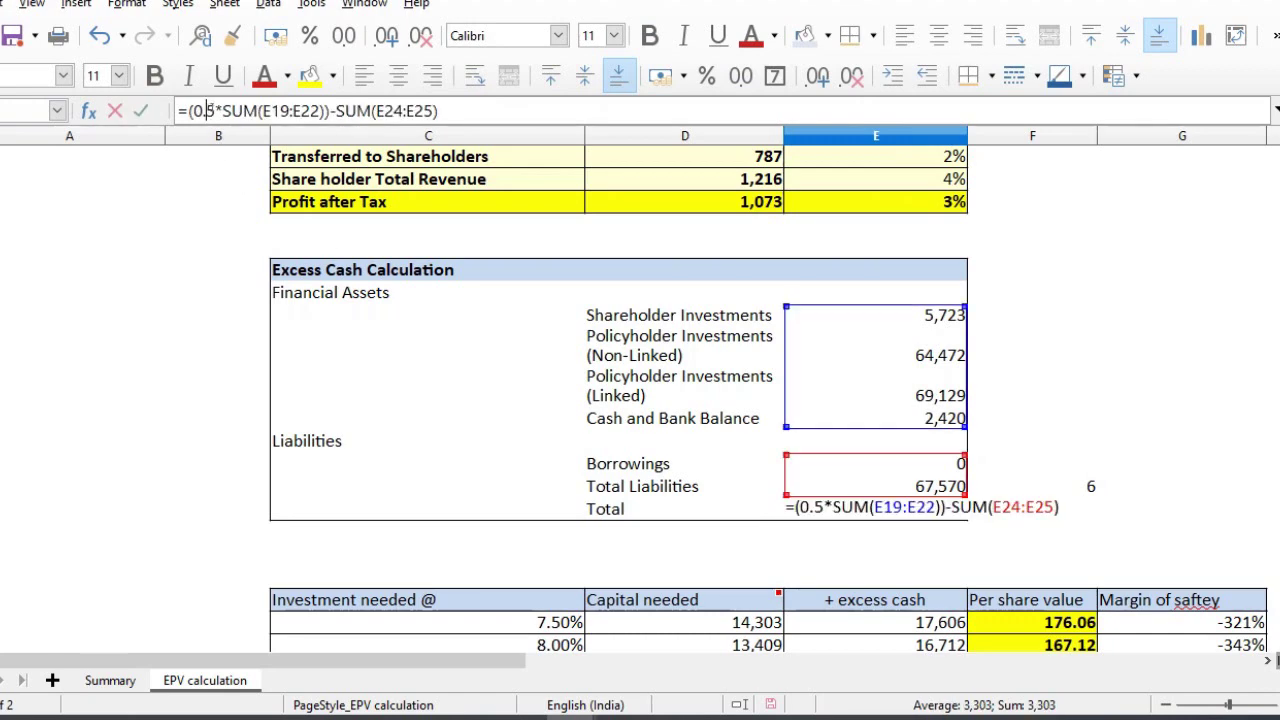
key(Delete)
text(8)
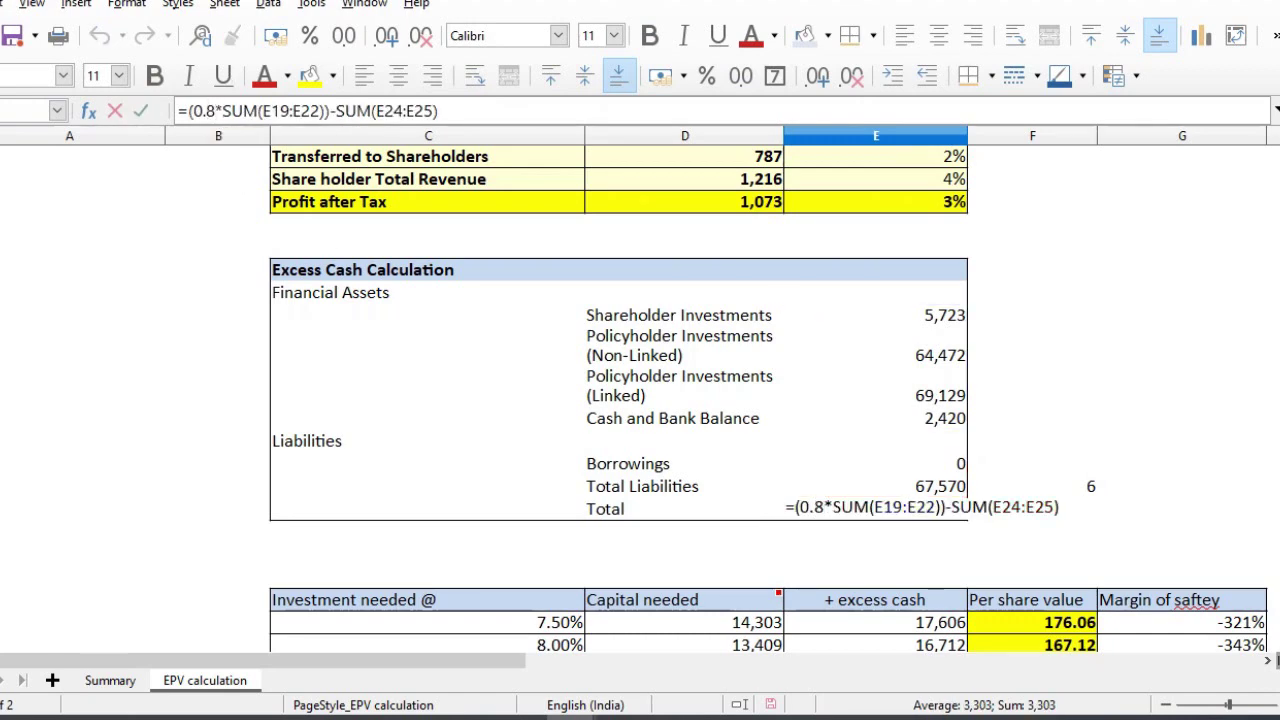
key(Return)
key(Down)
key(Down)
key(Down)
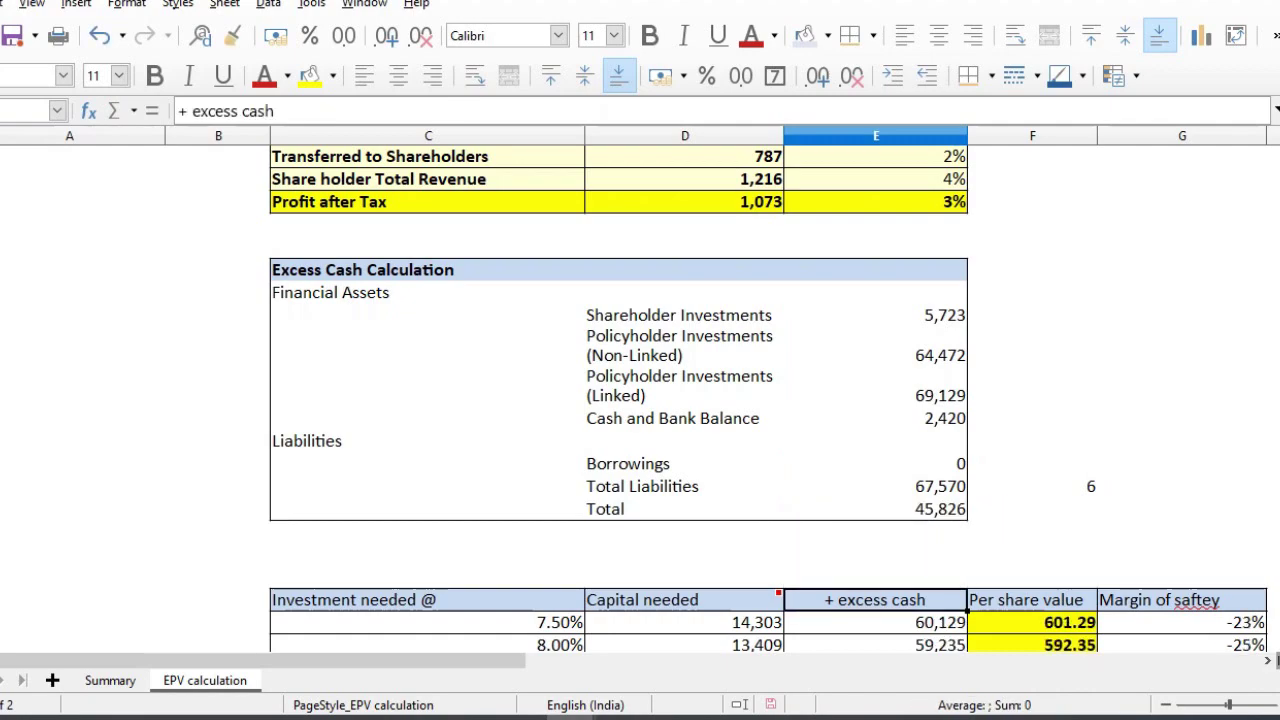
Compare the Total Liabilities formula with the Total formula, highlighting the Total's multiplier digit without changing it.
key(Up)
key(Up)
key(Up)
key(Up)
key(Up)
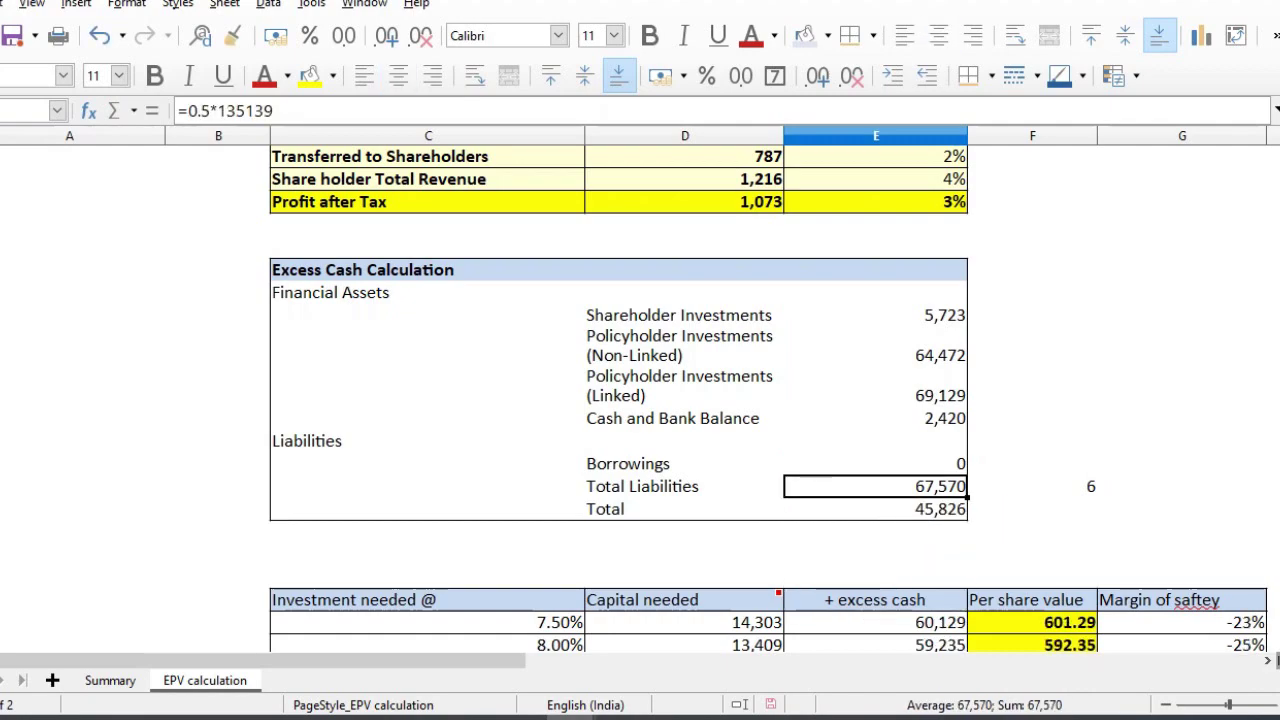
key(Down)
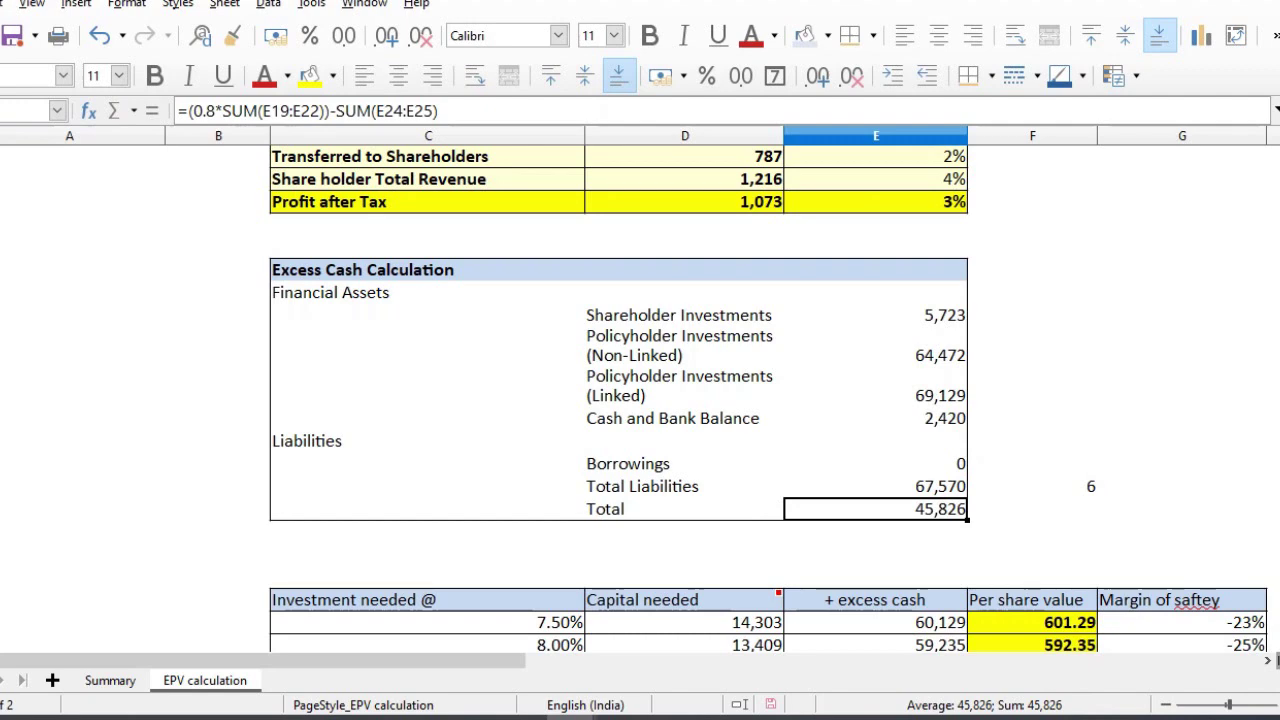
double_click(212, 110)
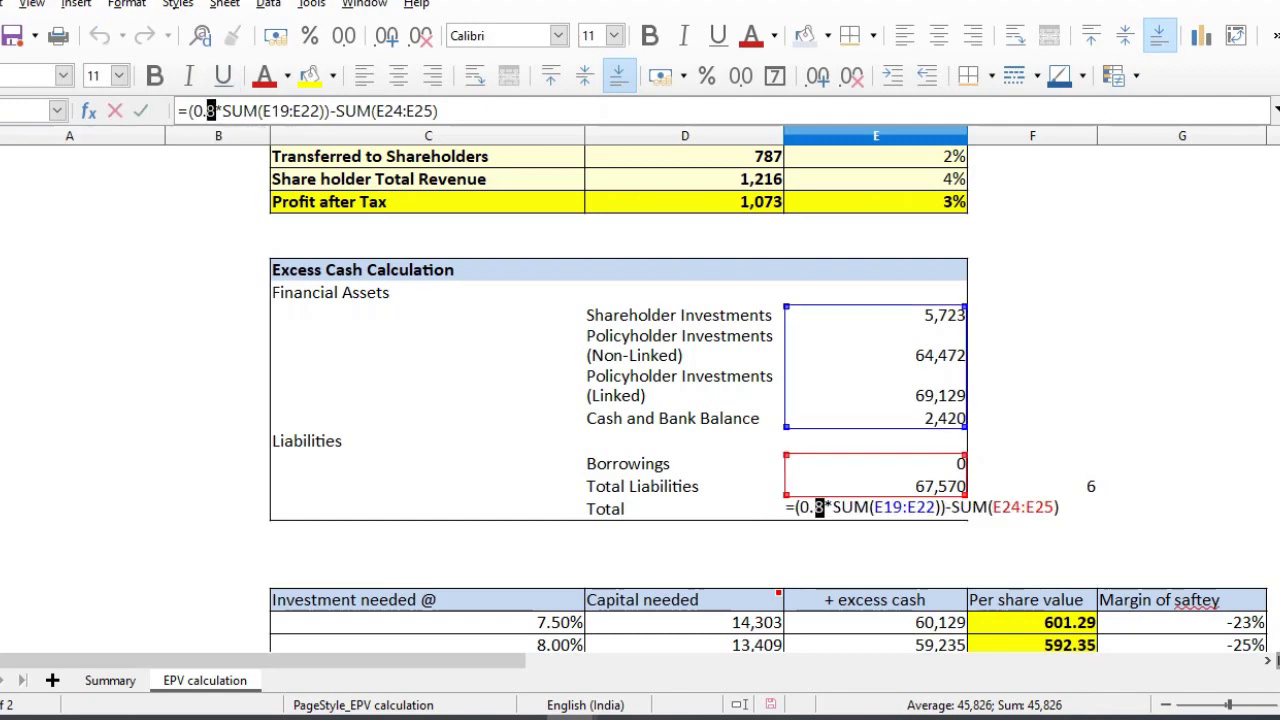
key(Escape)
key(Up)
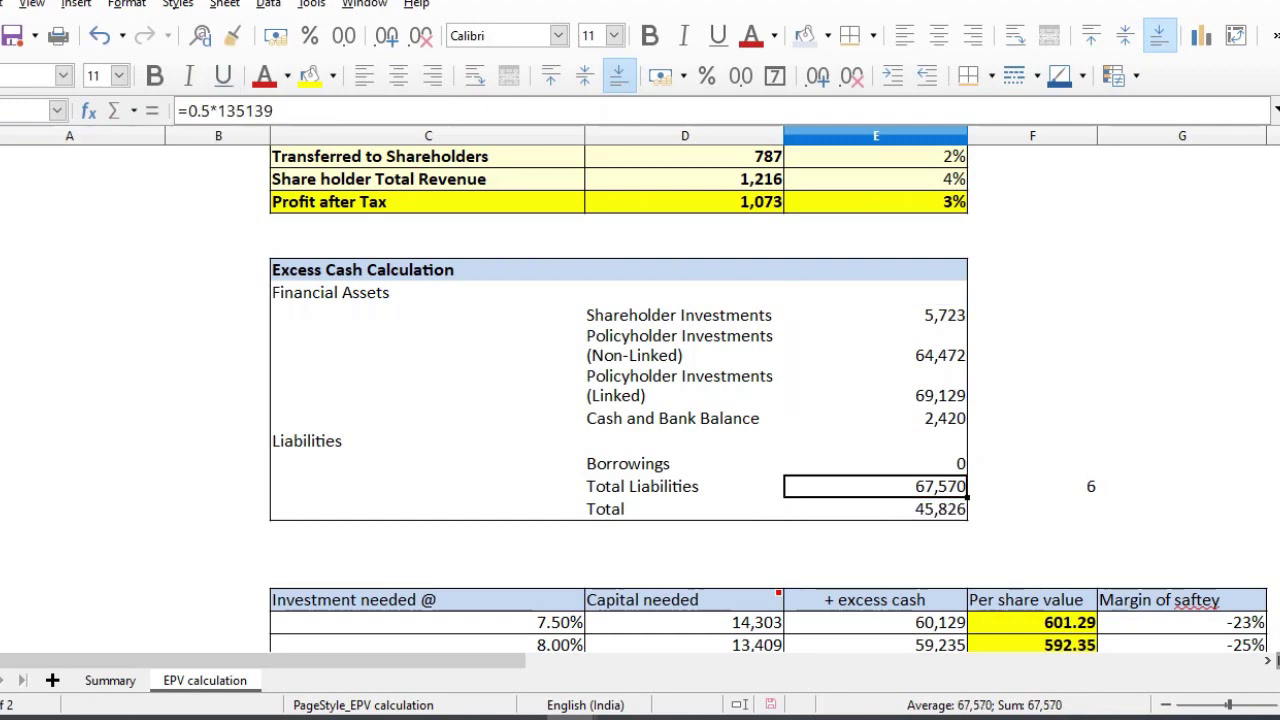
Check the Per share value in the 7.50% row with the financial assets multiplier at 0.8.
key(Down)
key(Down)
key(Down)
key(Down)
key(Down)
key(Down)
key(Right)
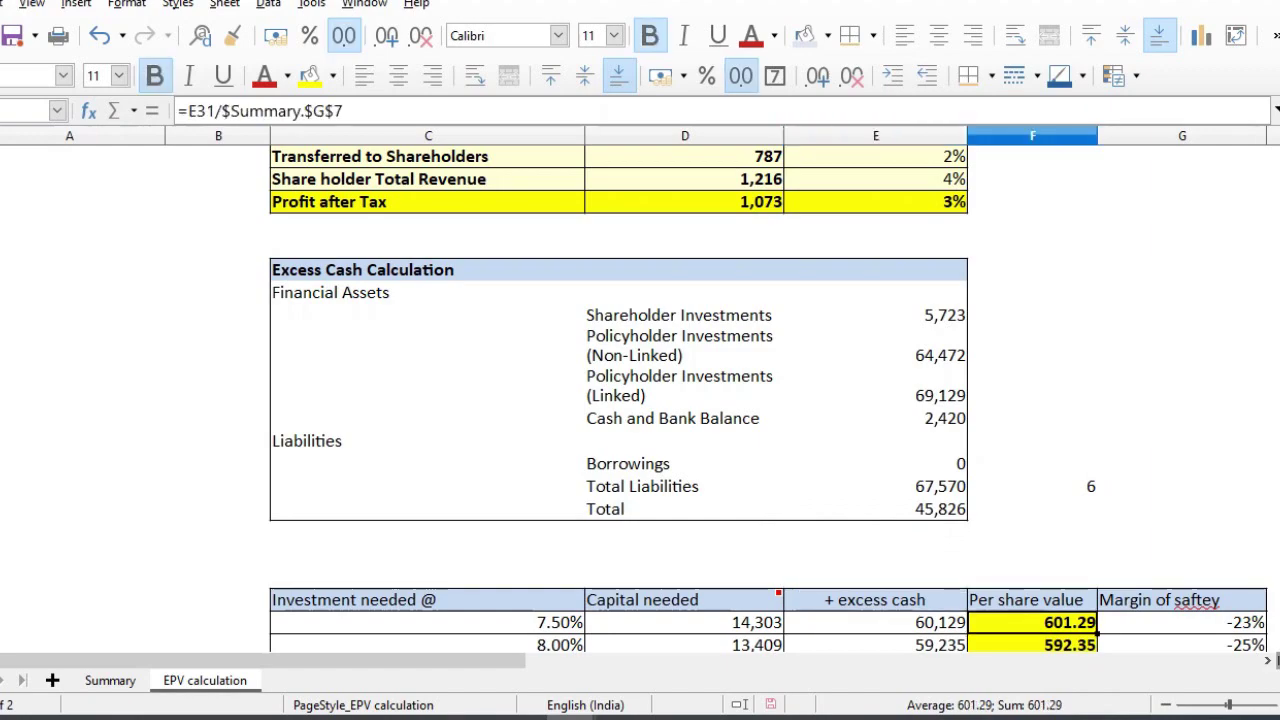
Set the financial assets multiplier in the excess cash Total formula to 1 so the assets count in full.
click(932, 489)
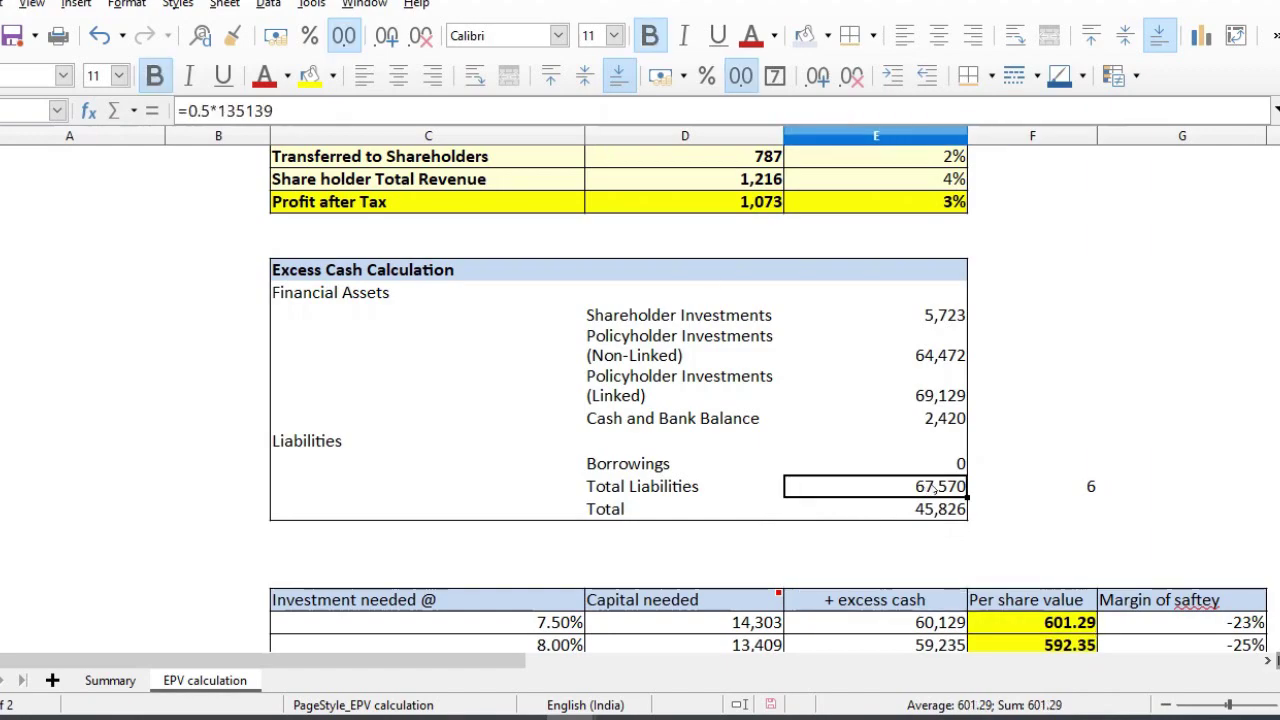
click(918, 507)
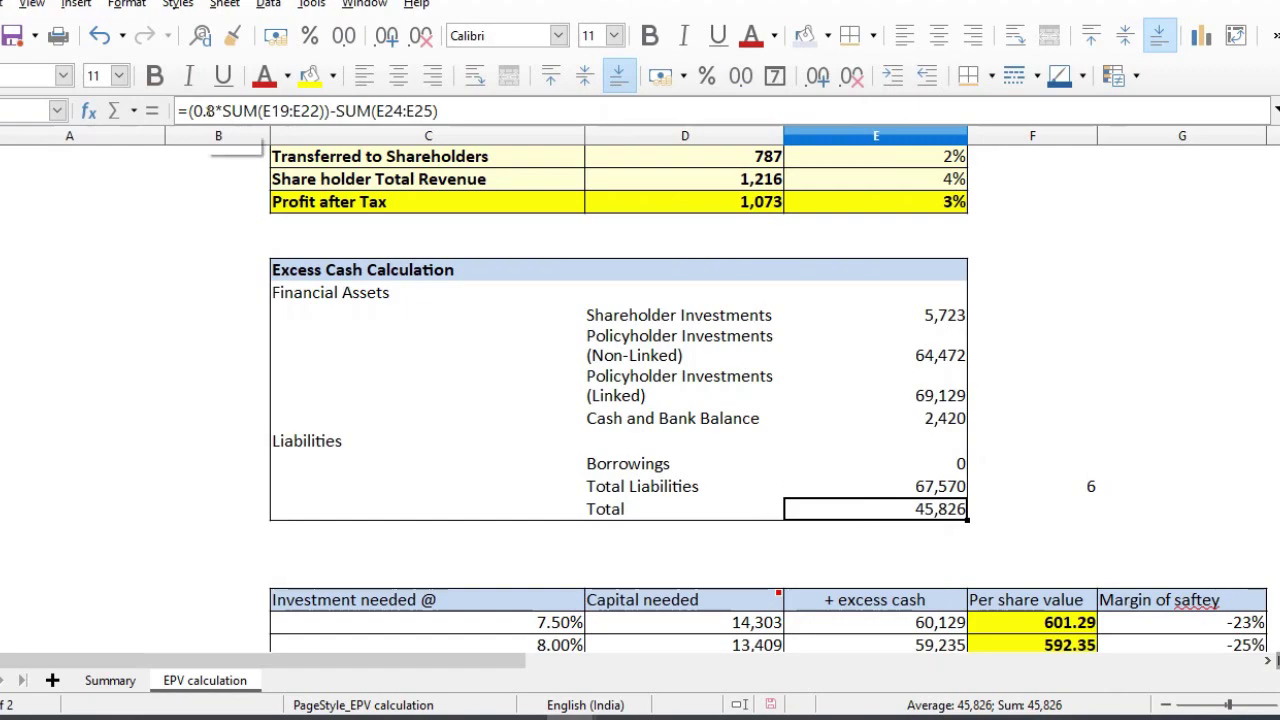
click(211, 111)
key(BackSpace)
key(BackSpace)
key(BackSpace)
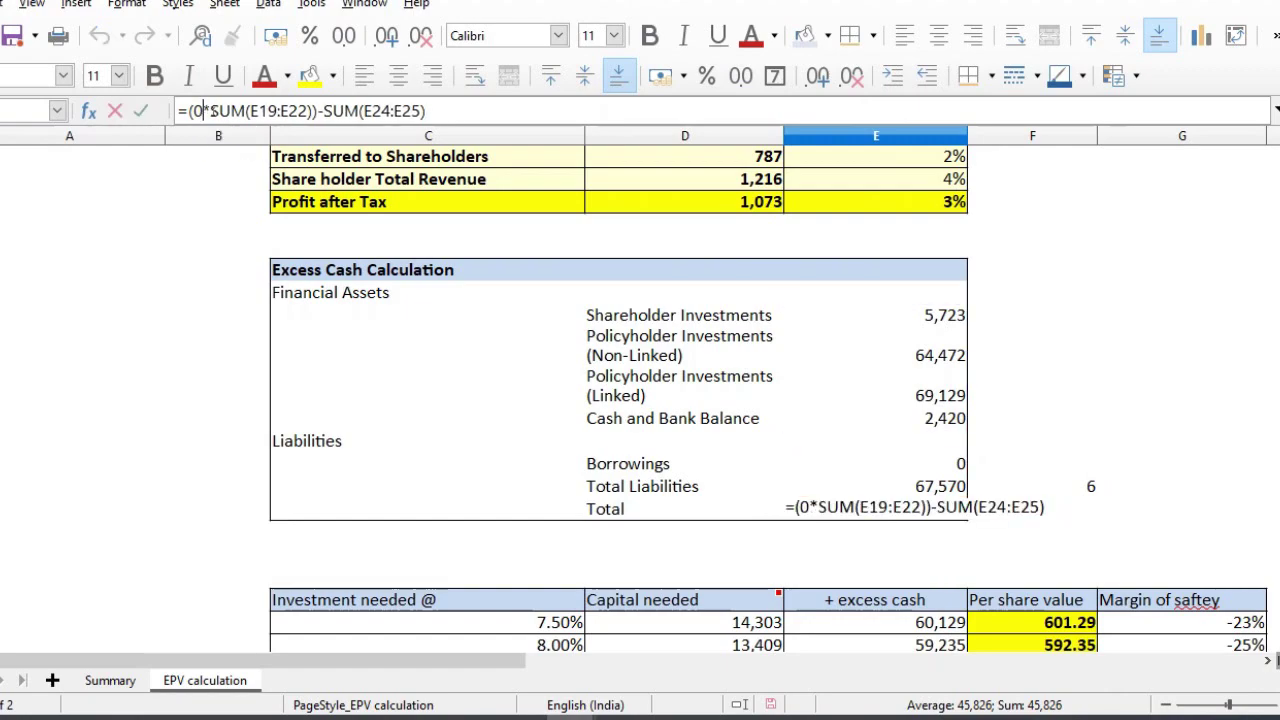
text(1)
key(Return)
Check how counting the financial assets in full affects the excess cash and Per share value at 7.50%.
key(Down)
key(Down)
key(Down)
key(Down)
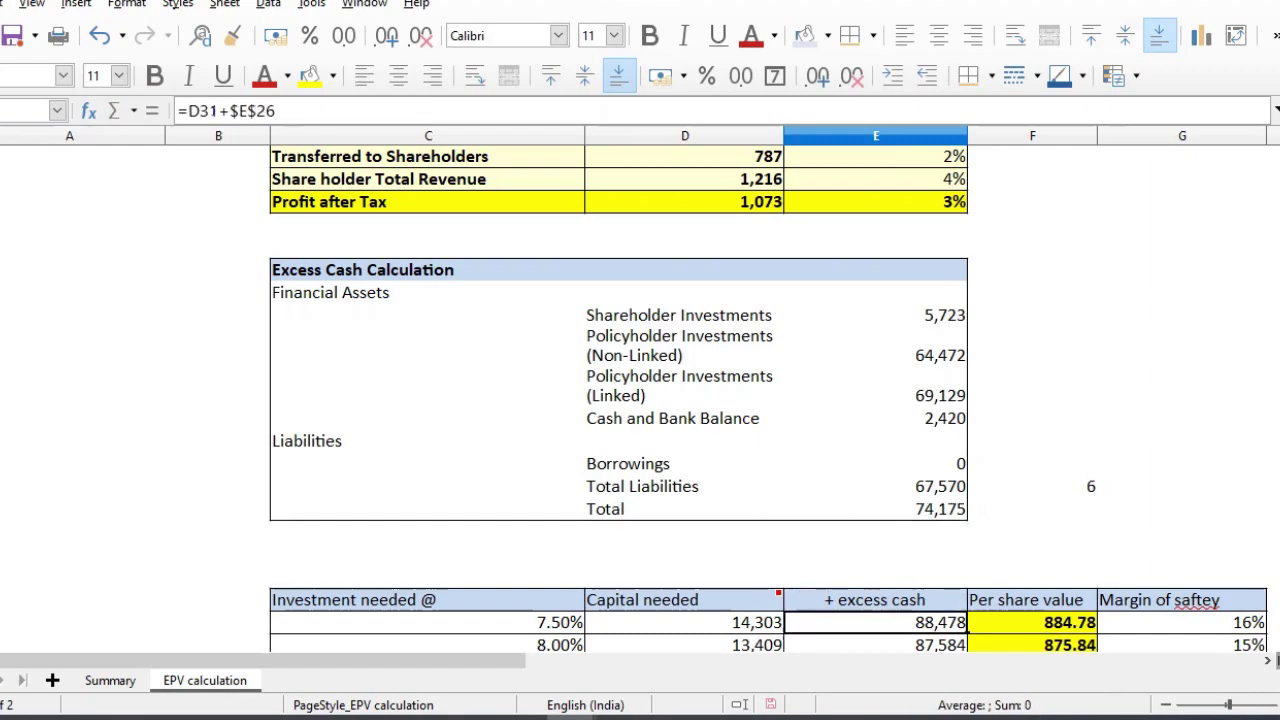
key(Down)
key(Down)
key(Up)
key(Up)
key(Right)
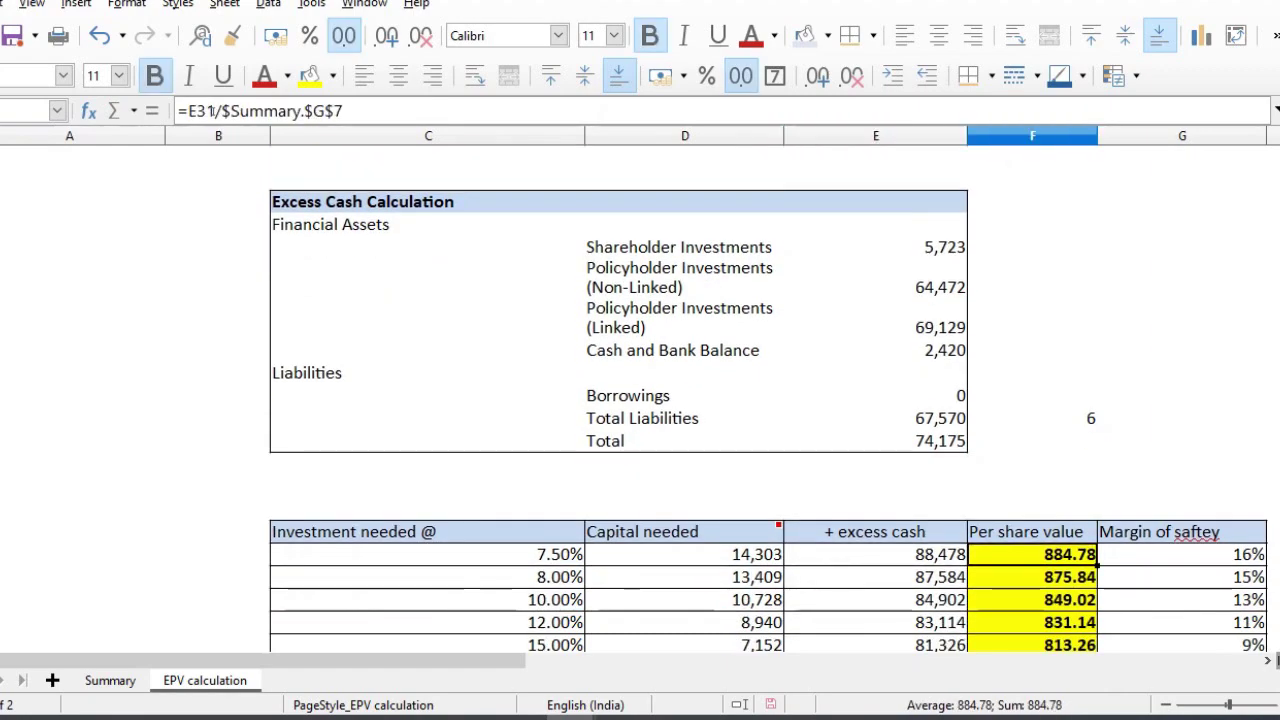